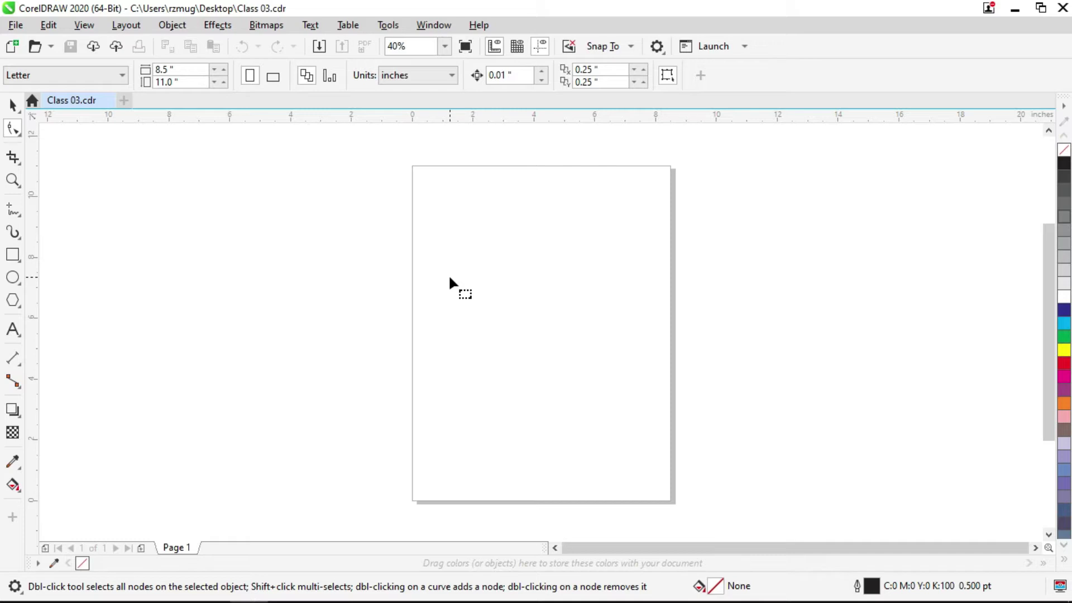
Draw a rectangle about 4.98 by 3.79 inches and centre it on the page
left_click(12, 255)
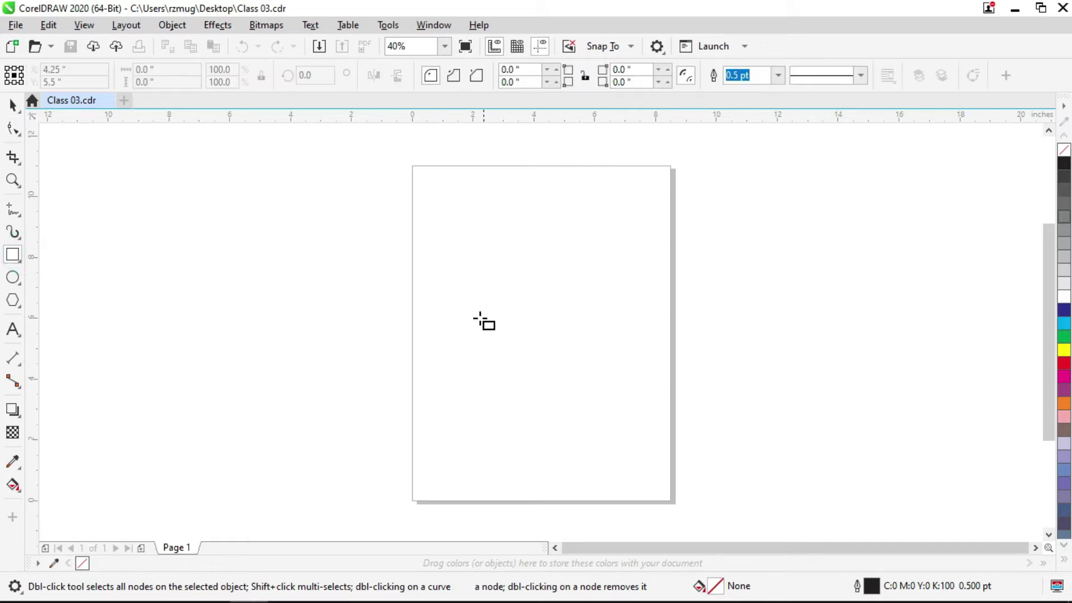
left_click_drag(455, 265, 603, 381)
key("space")
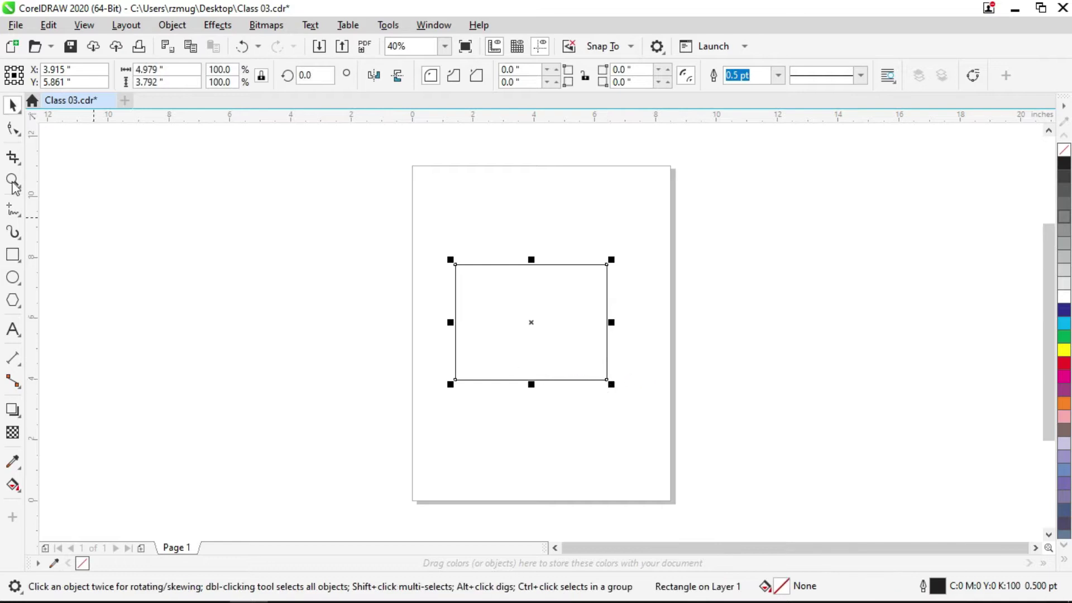
left_click(518, 233)
left_click(541, 313)
key("p")
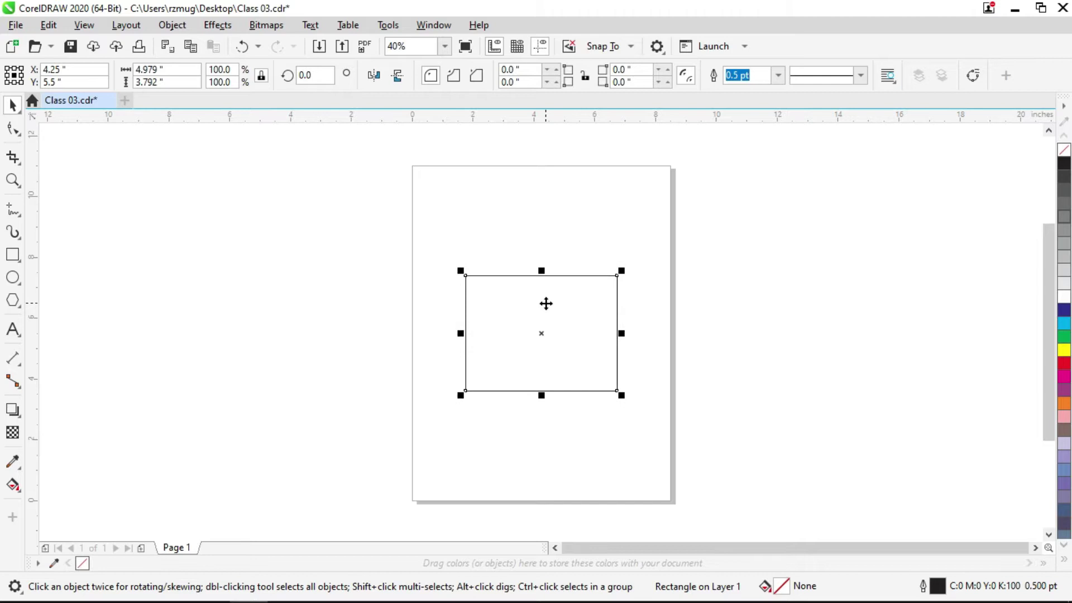
left_click(644, 261)
scroll(576, 318, "up", 2)
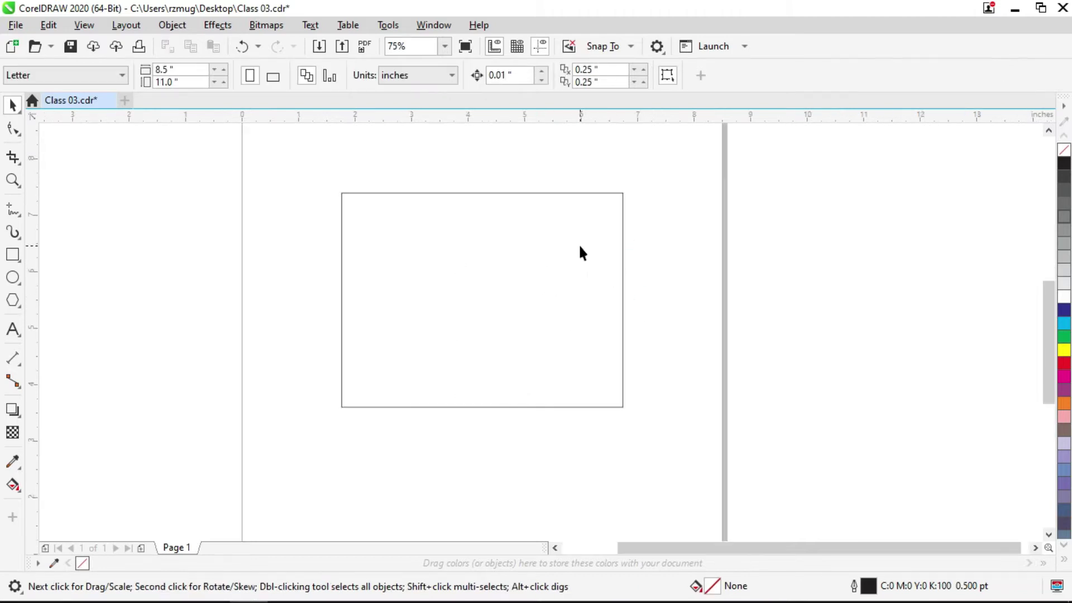
Try moving the rectangle and scaling it from its upper-right corner, undoing each change
left_click(13, 129)
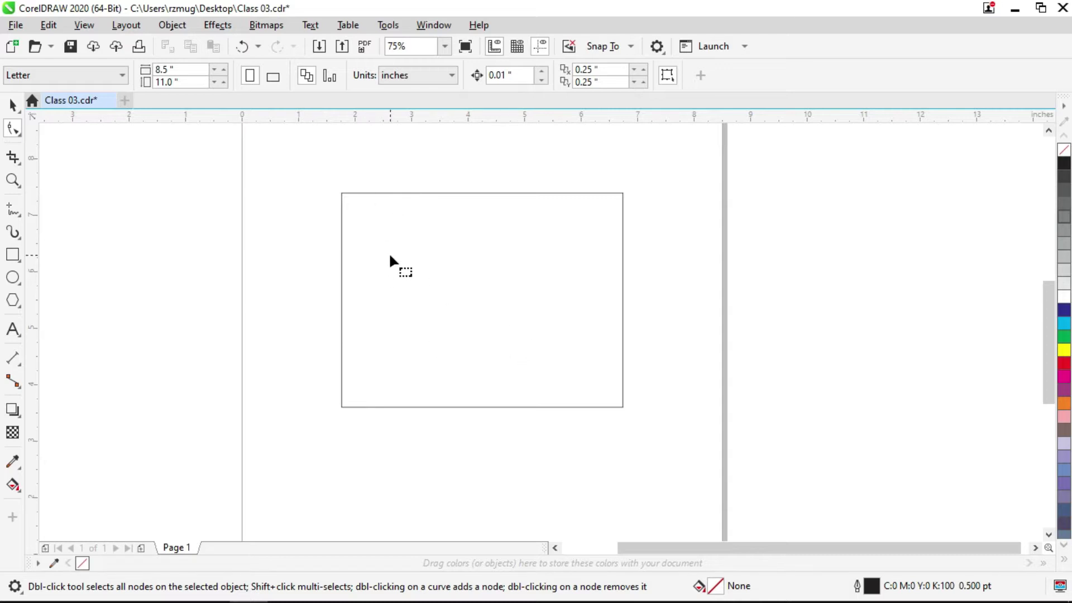
left_click(12, 105)
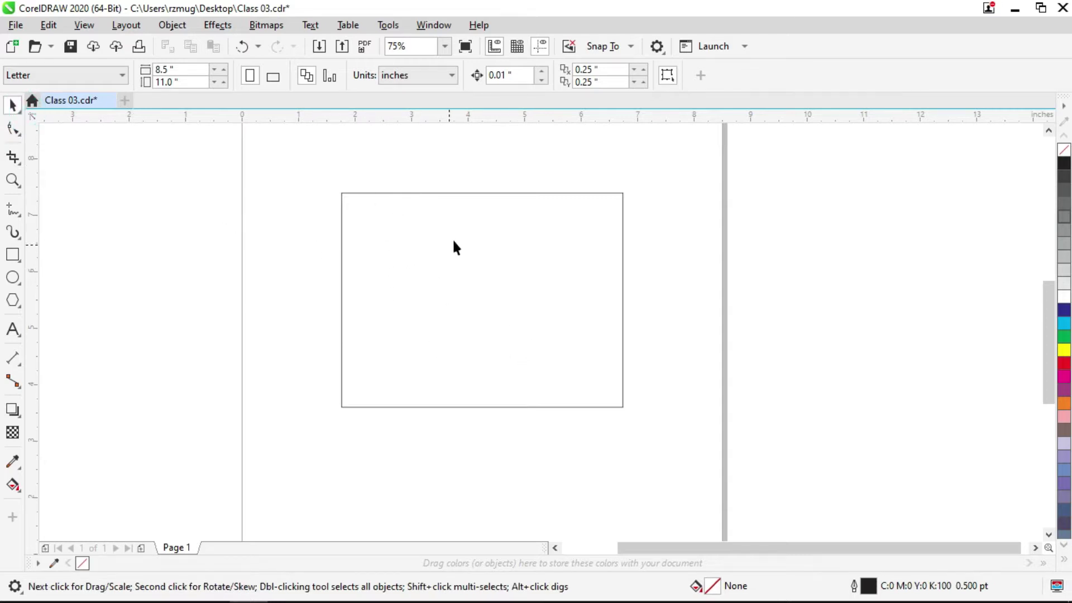
left_click_drag(457, 242, 558, 264)
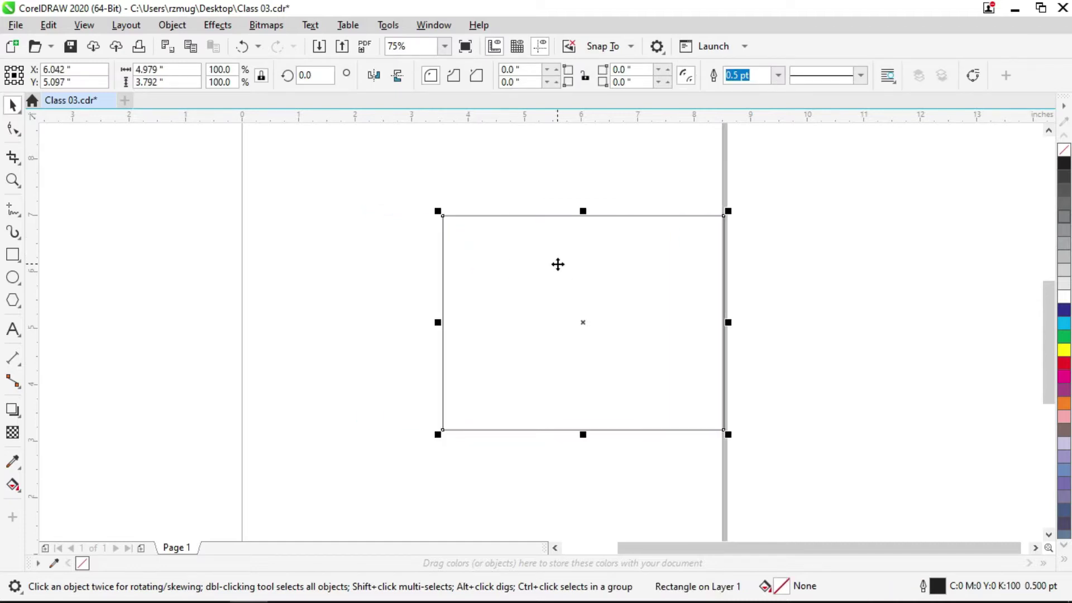
key("ctrl+z")
left_click_drag(631, 189, 549, 220)
key("ctrl+z")
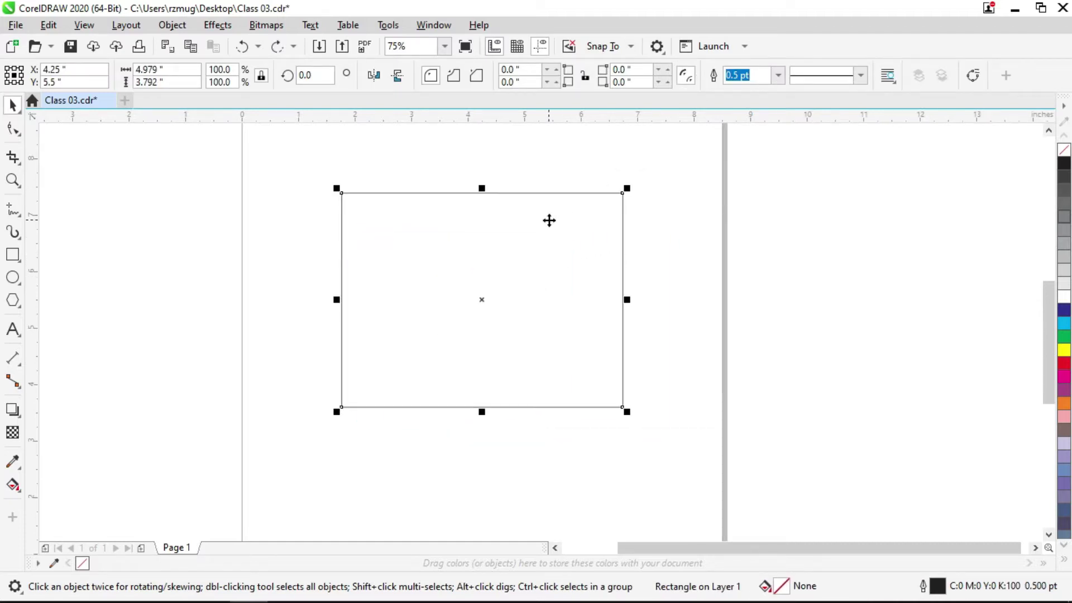
left_click(723, 245)
left_click(480, 243)
left_click(451, 171)
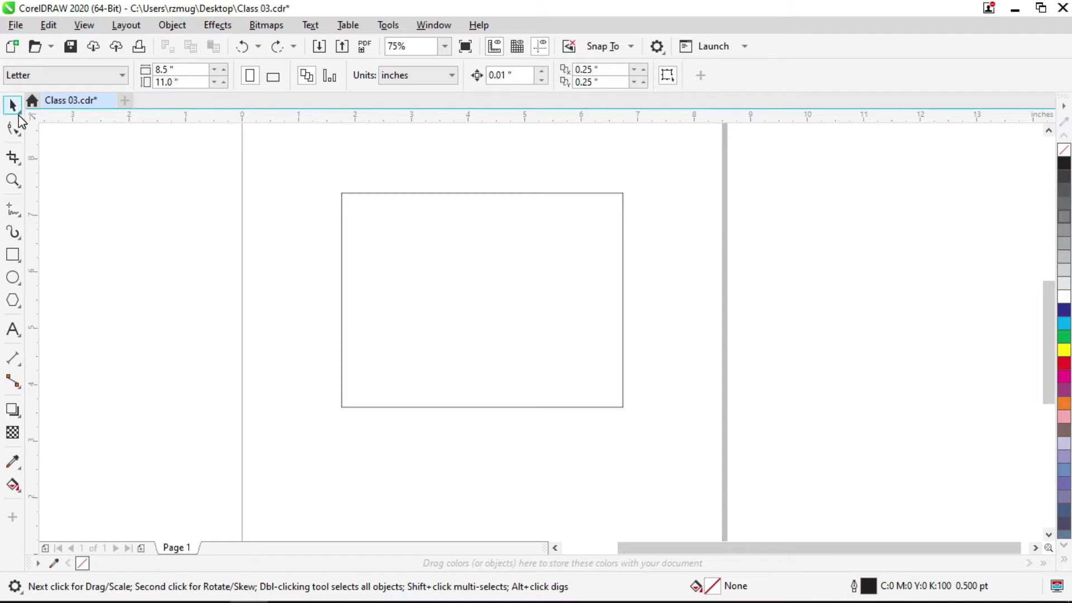
Round all four corners of the rectangle to about 1.9 inches with the Shape tool, and undo the rounding
left_click(481, 240)
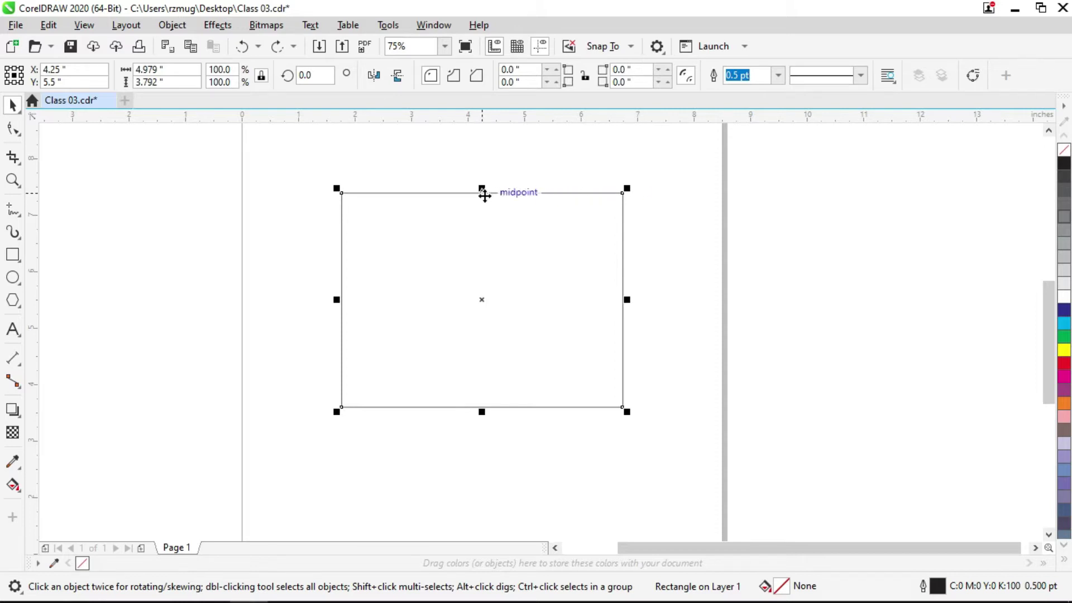
left_click(15, 132)
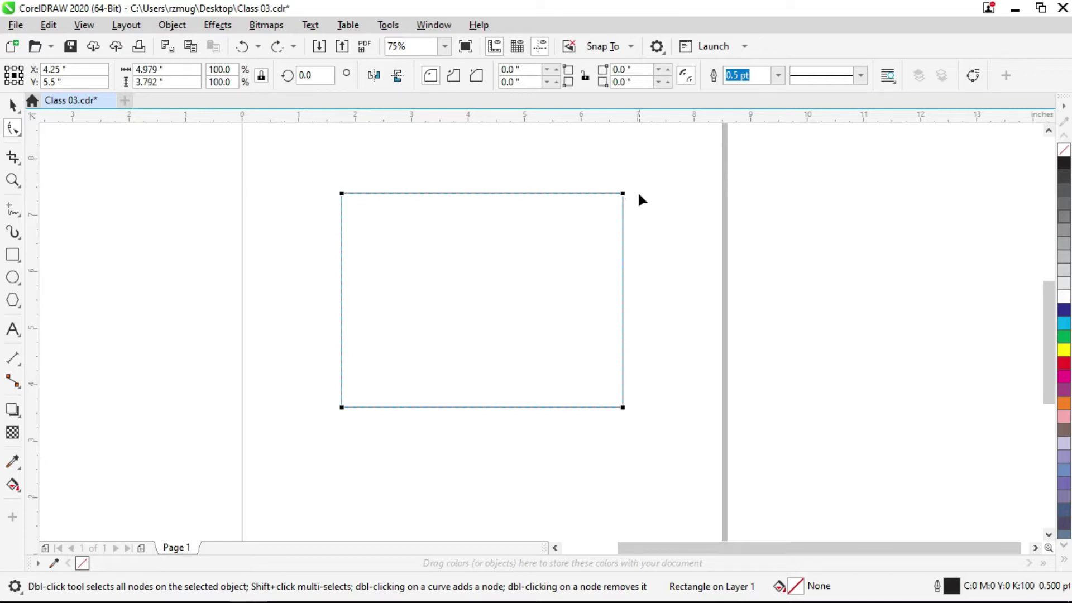
scroll(341, 240, "up", 5)
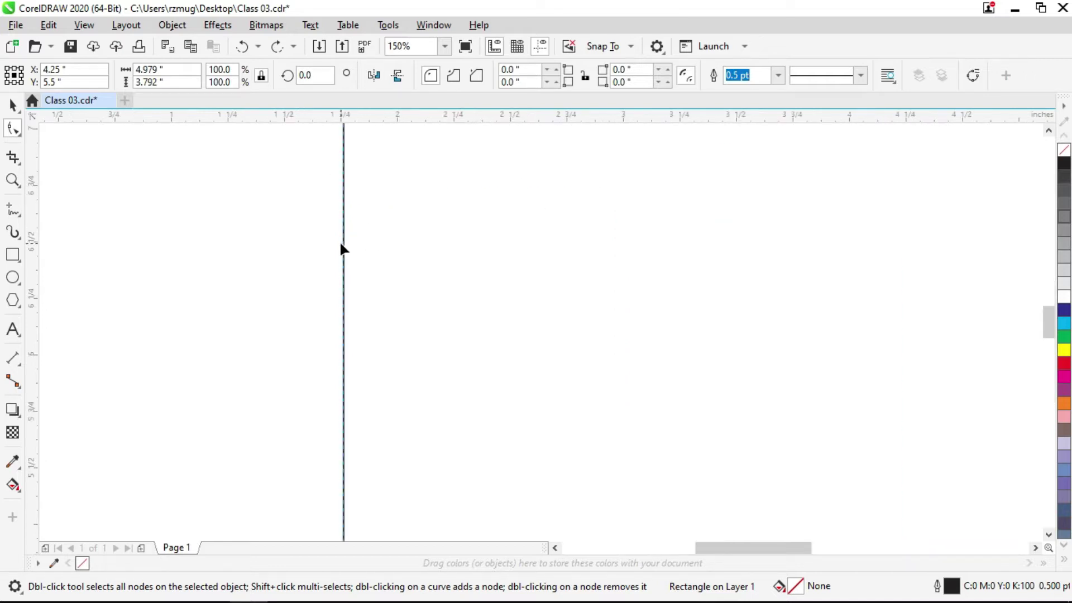
scroll(355, 250, "down", 5)
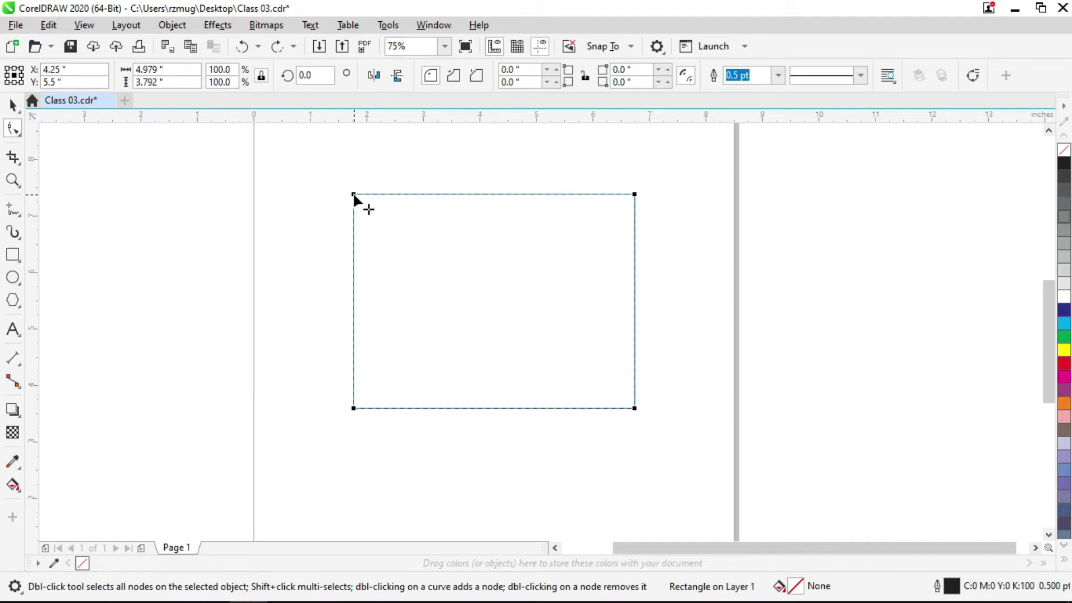
left_click_drag(355, 195, 457, 195)
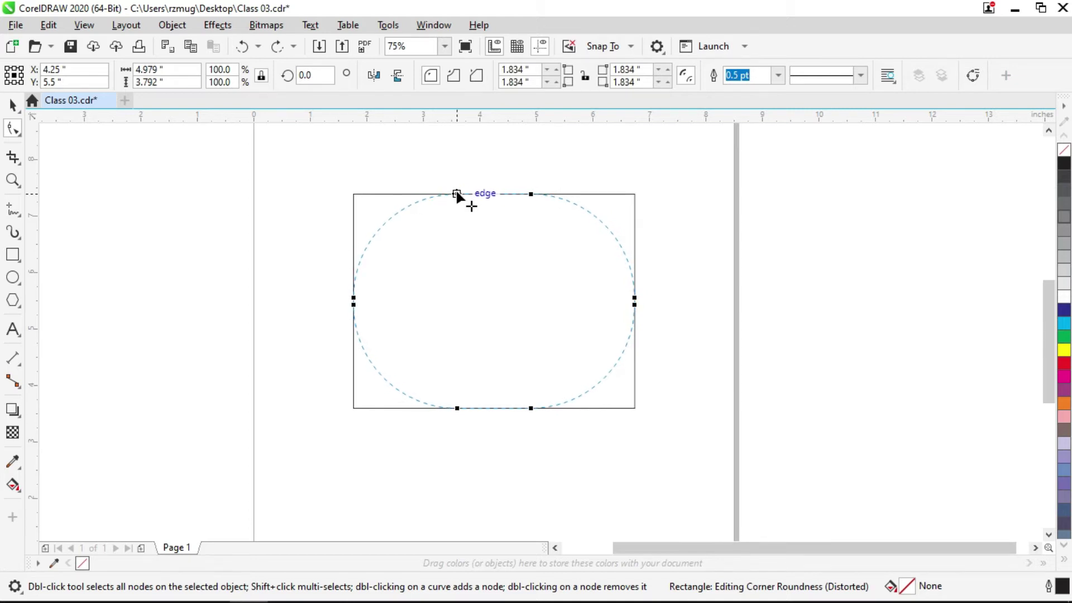
left_click_drag(457, 195, 467, 195)
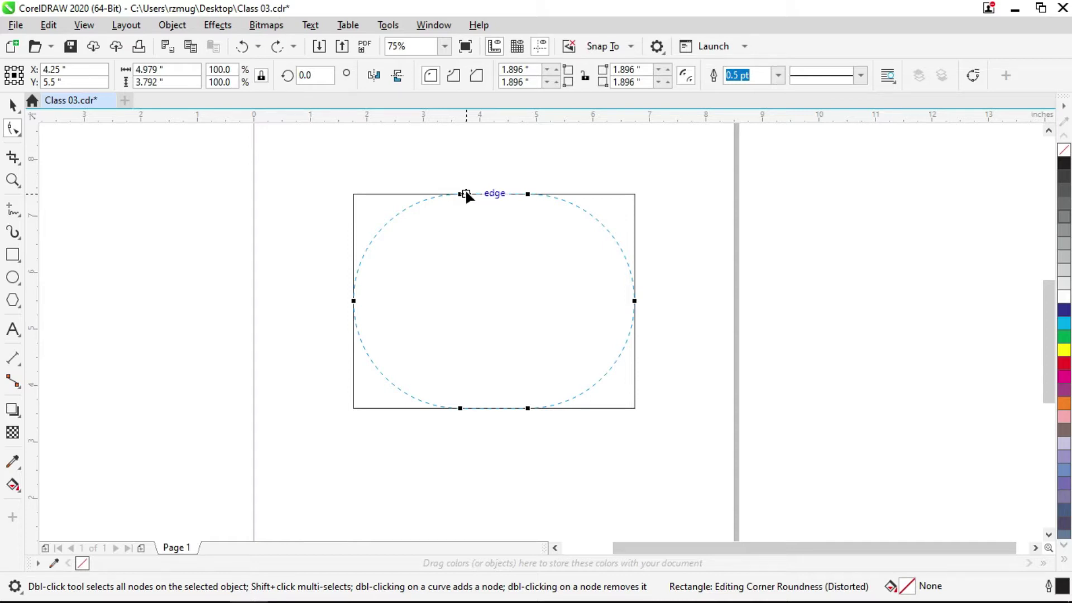
left_click_drag(466, 195, 467, 195)
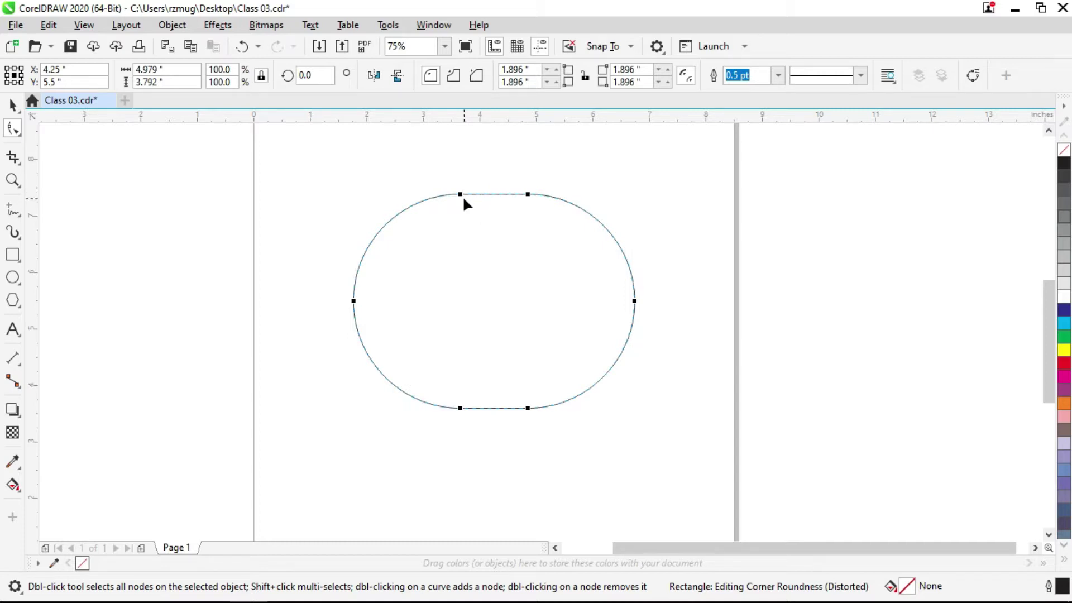
key("ctrl+z")
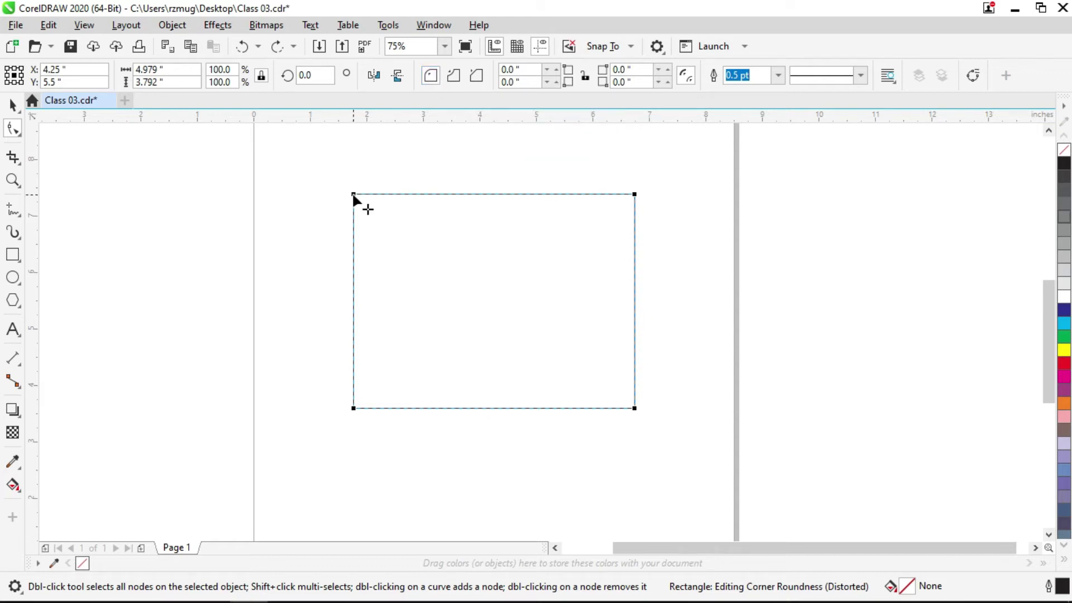
Give the rectangle scalloped corners with a radius of about 1.22 inches using the Shape tool
left_click_drag(354, 195, 322, 155)
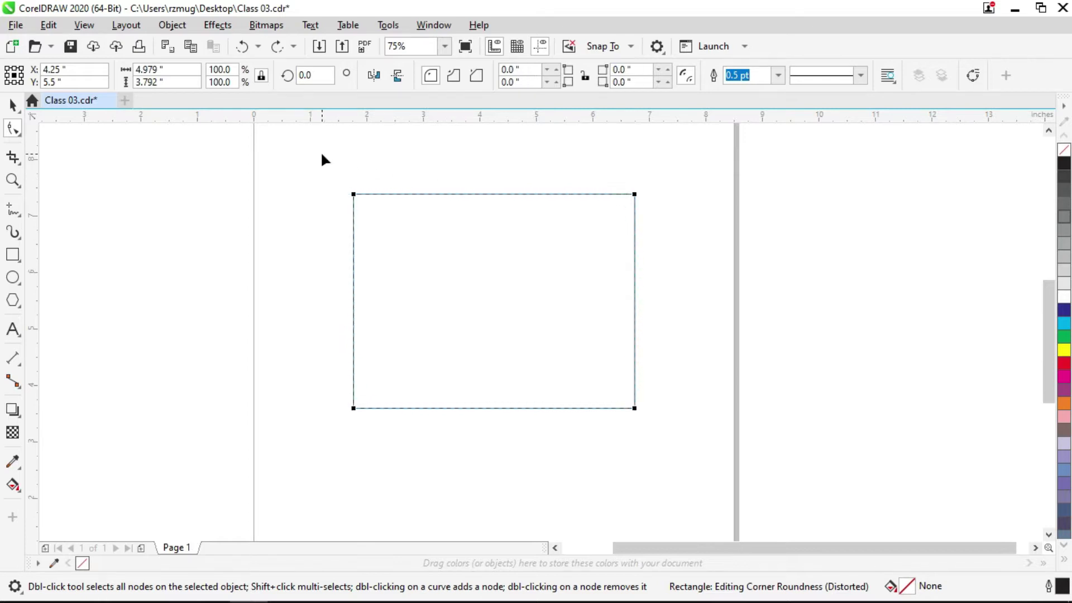
left_click(457, 79)
left_click_drag(354, 192, 395, 264)
key("space")
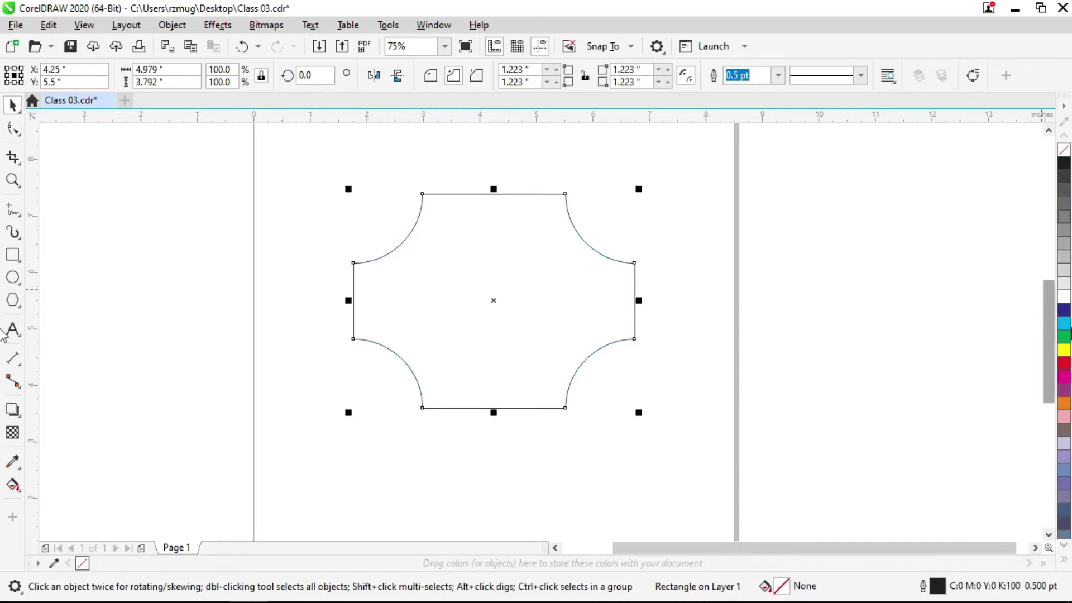
Fill the scalloped shape with orange and change its corner style to chamfered
left_click(1063, 407)
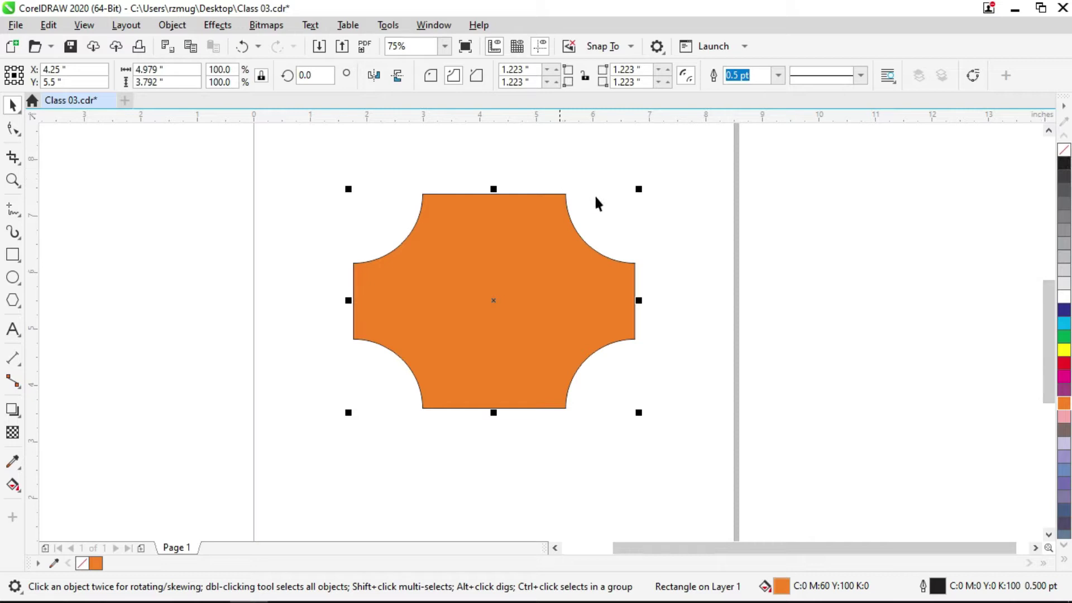
key("F10")
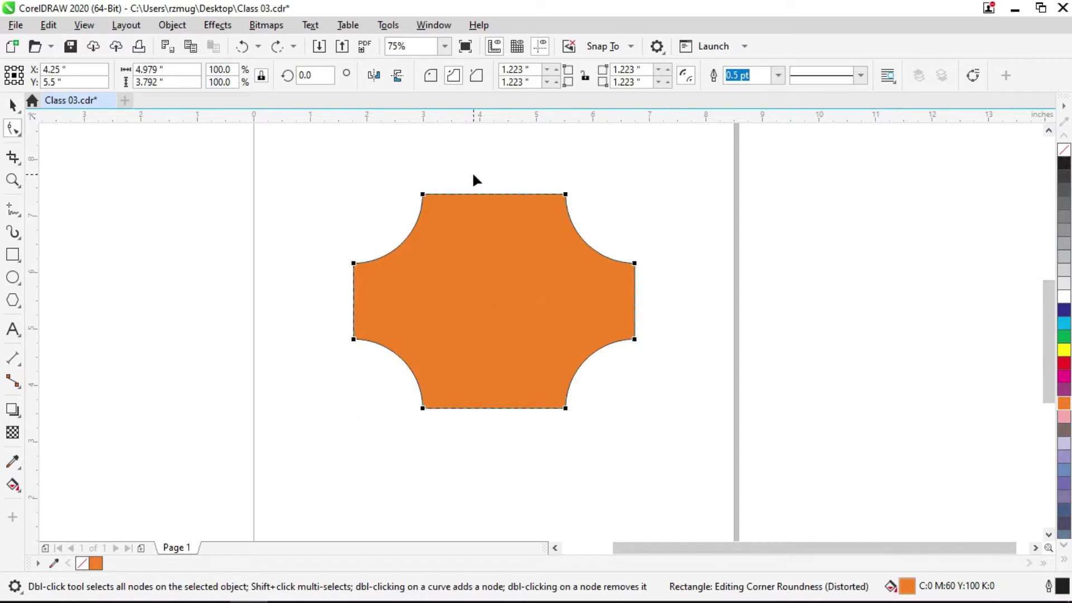
left_click(479, 78)
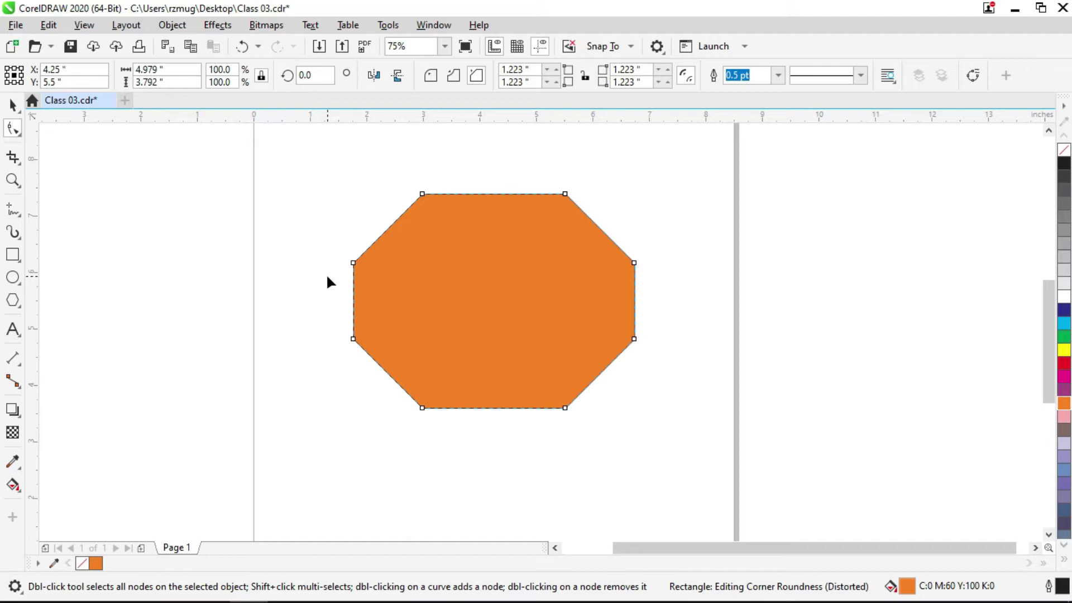
Undo the chamfering, the orange fill and the corner scalloping of the shape
key("ctrl+z")
key("ctrl+z")
key("ctrl+z")
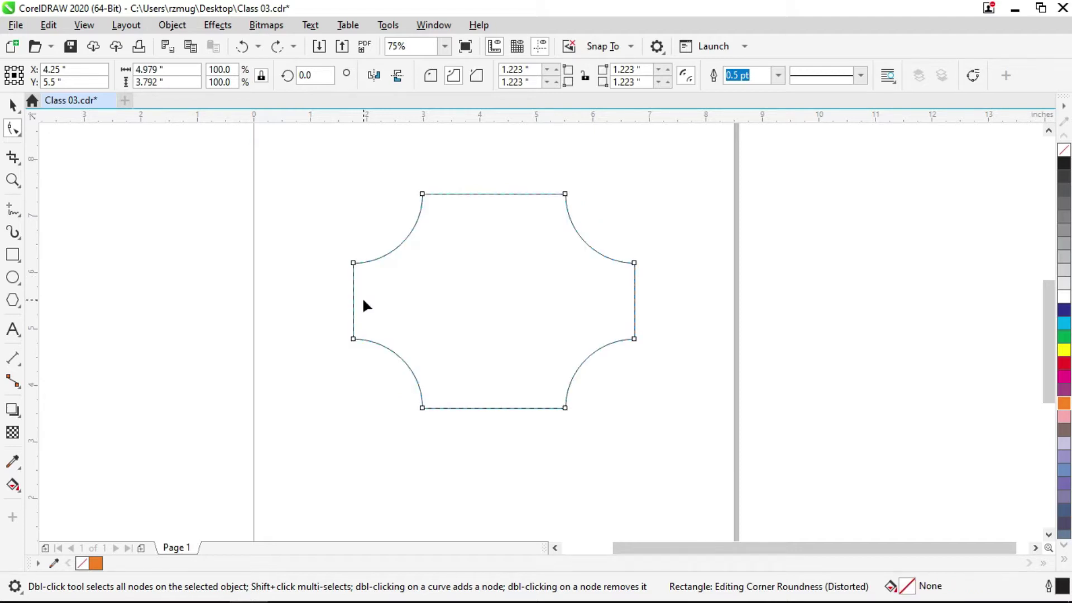
Fill the plain rectangle with orange and activate its corner nodes with the Shape tool
left_click(12, 105)
left_click(1065, 405)
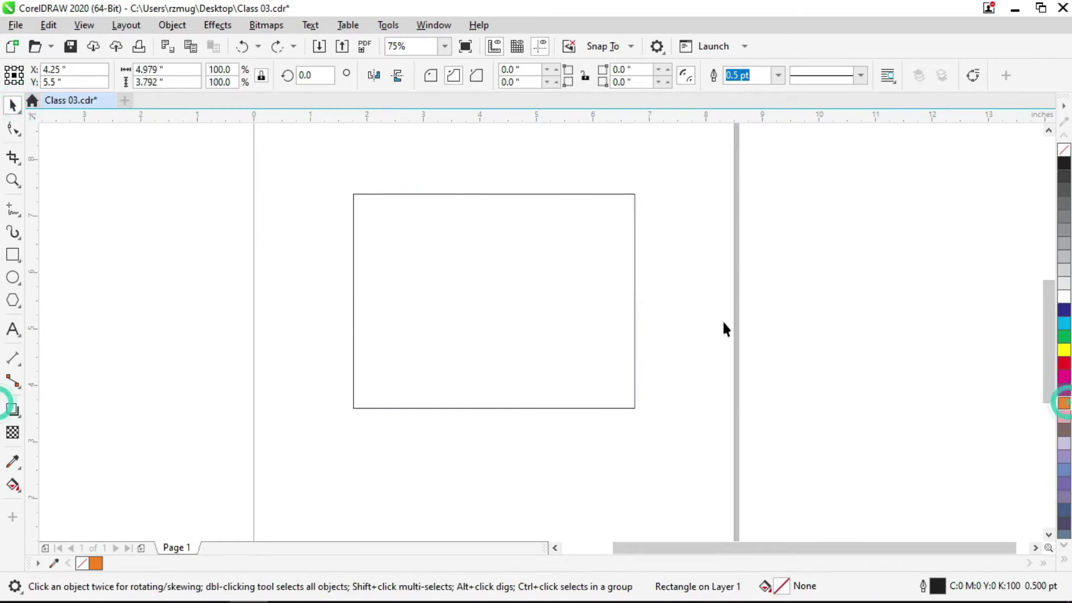
left_click(15, 128)
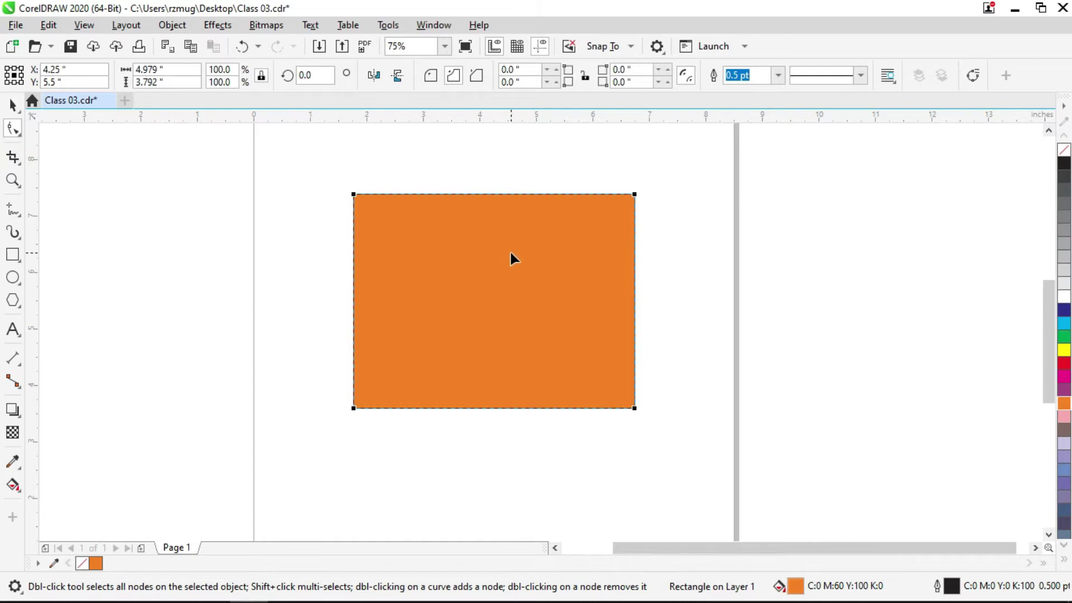
left_click(422, 194)
left_click(410, 195)
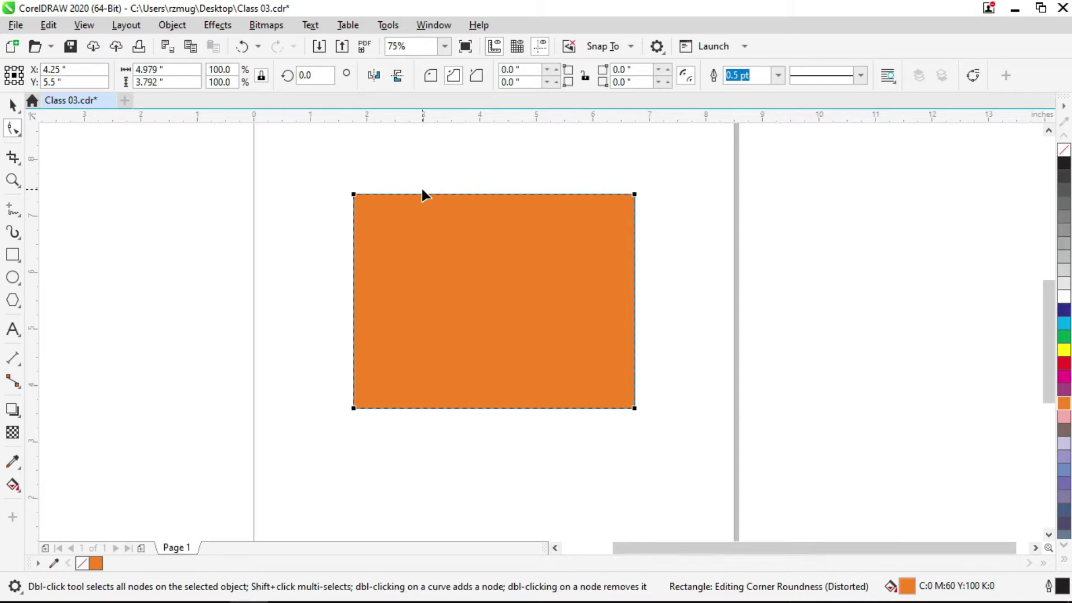
Place a copy of the orange rectangle directly below it with a small gap, and fill the copy with red
left_click(12, 106)
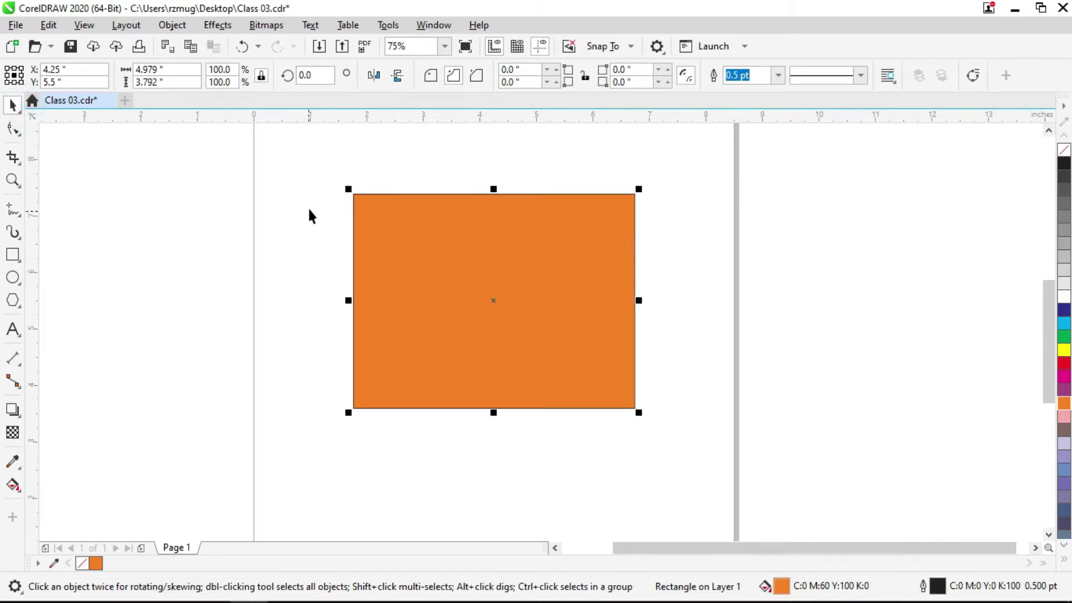
left_click_drag(307, 199, 300, 172)
left_click(684, 266)
scroll(576, 235, "down", 1)
left_click_drag(574, 264, 557, 334)
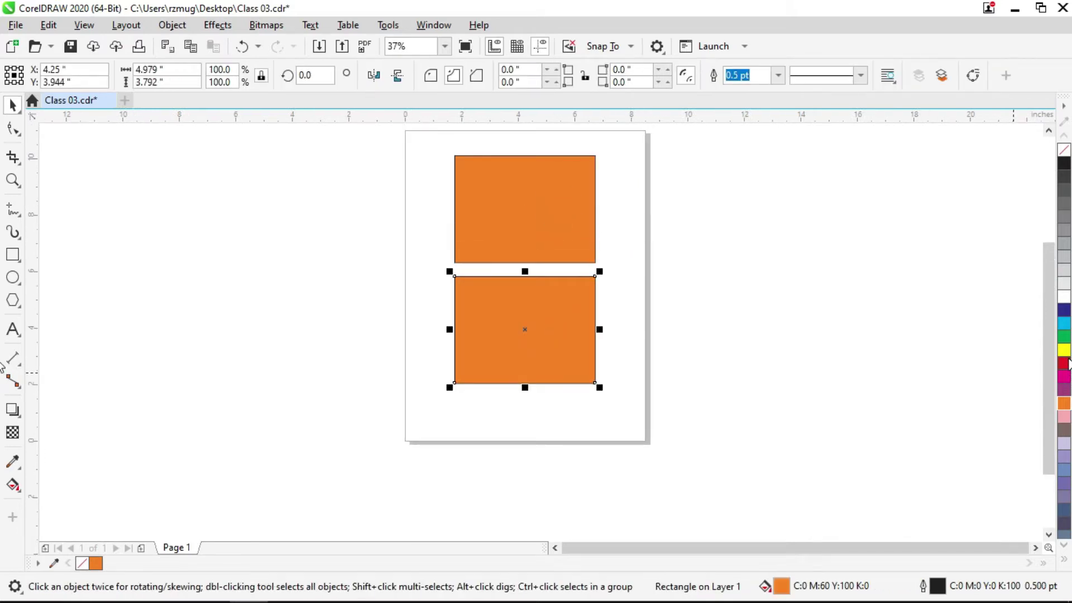
left_click(1064, 363)
left_click(635, 233)
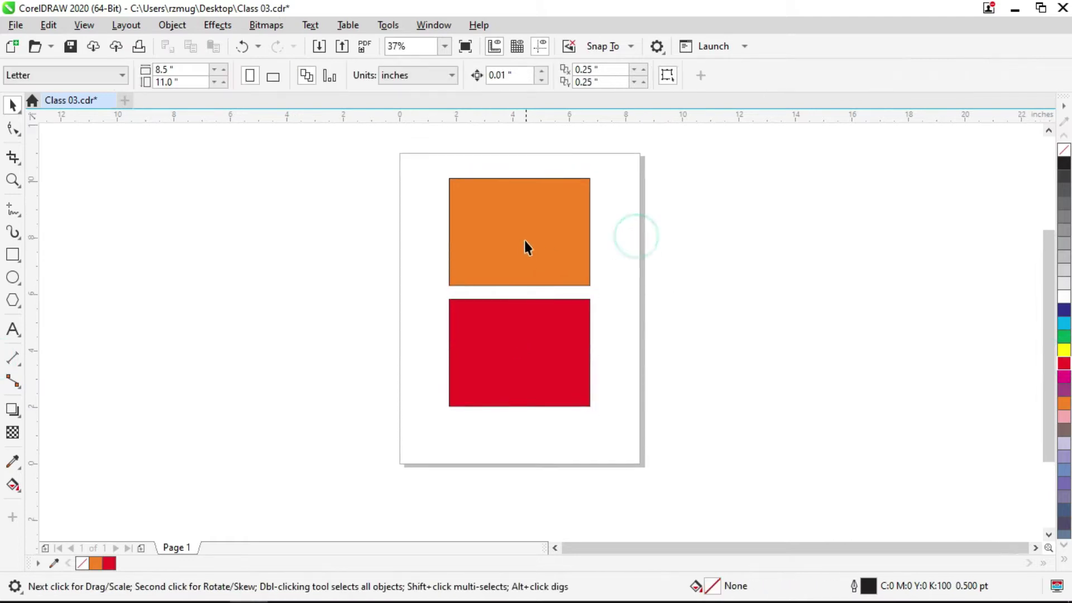
Set the orange rectangle's corner style to rounded and try reshaping its corners with the Shape tool
scroll(546, 221, "up", 1)
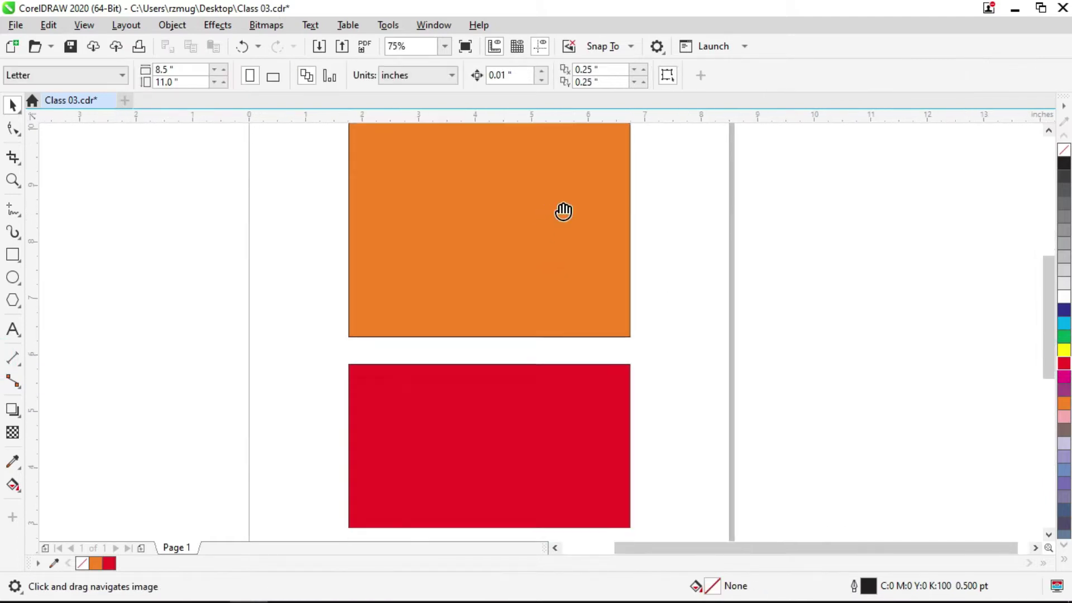
scroll(552, 207, "down", 1)
key("z")
left_click_drag(616, 147, 425, 409)
key("space")
left_click(724, 321)
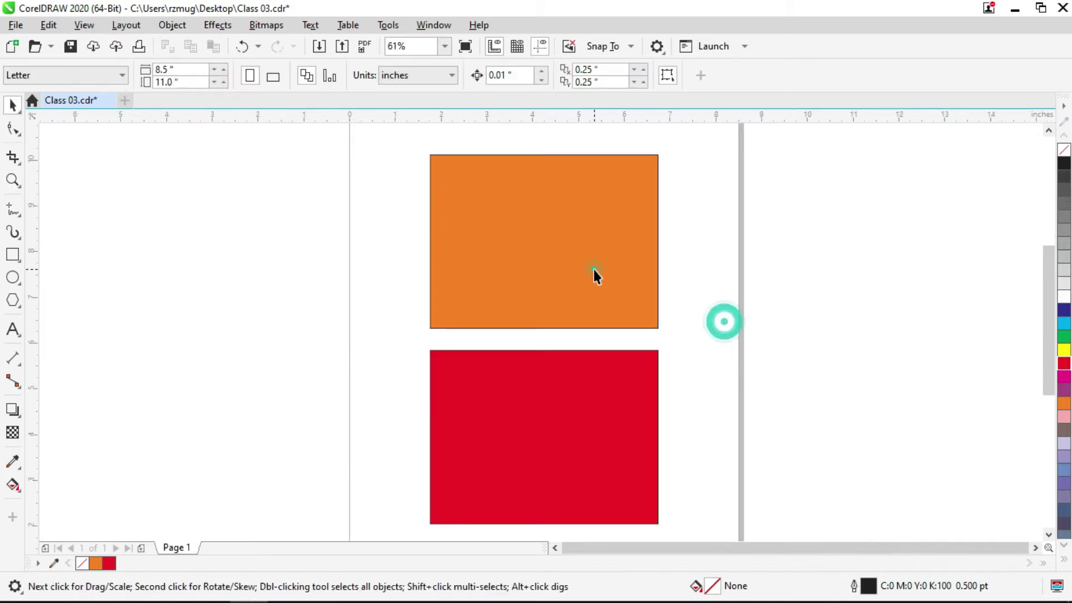
left_click(595, 270)
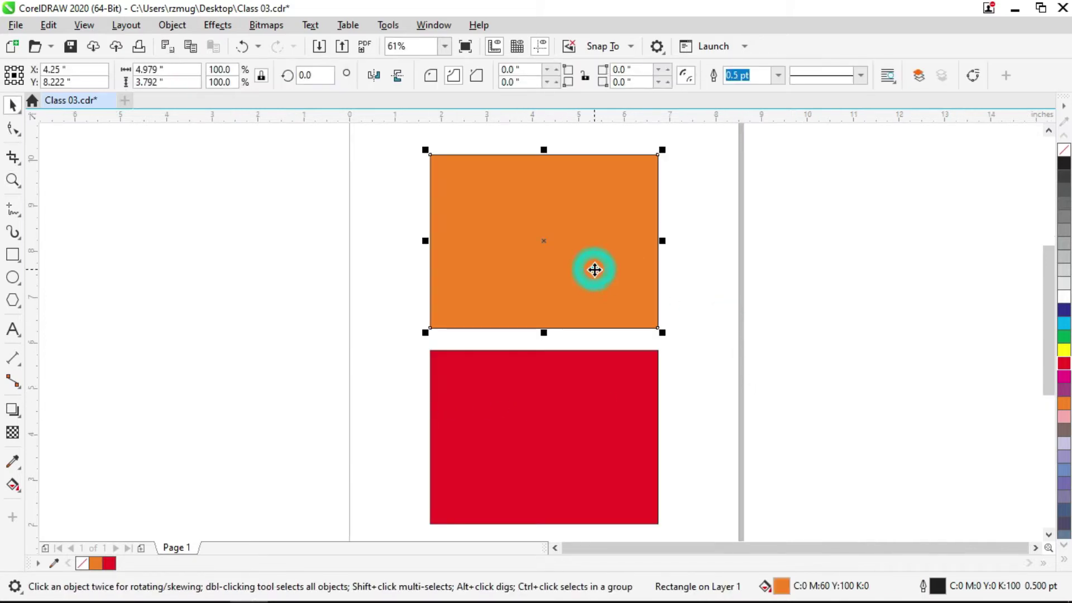
left_click(12, 130)
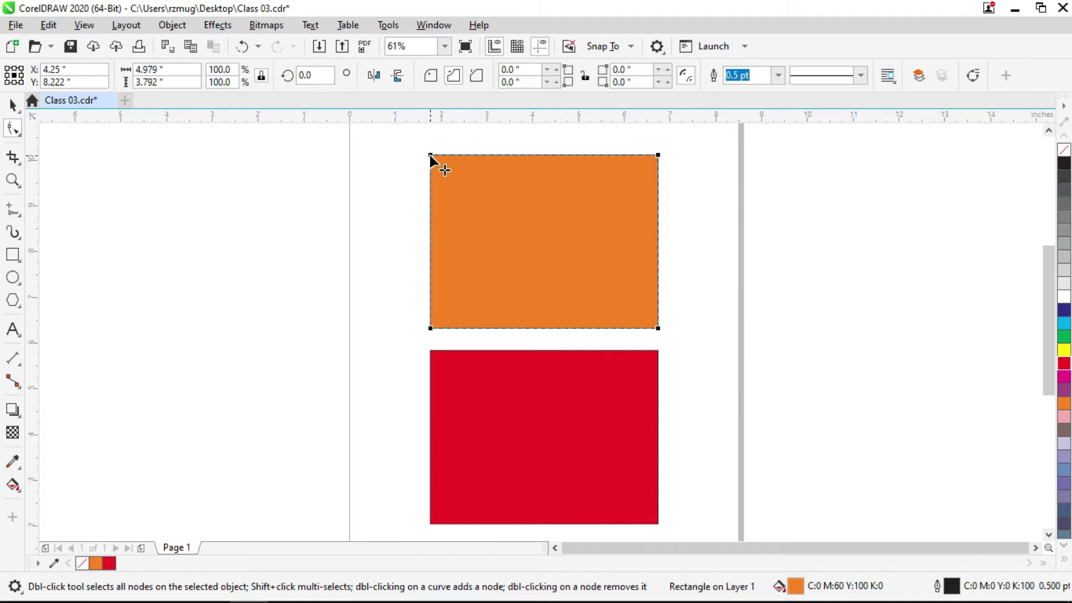
left_click_drag(430, 155, 429, 124)
left_click(431, 78)
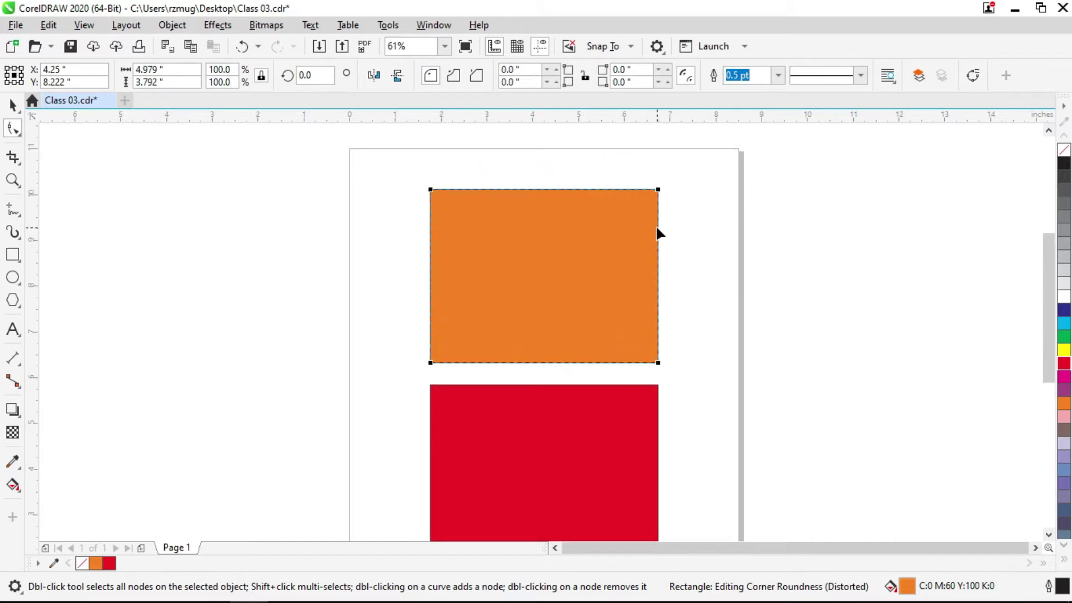
left_click_drag(658, 191, 753, 223)
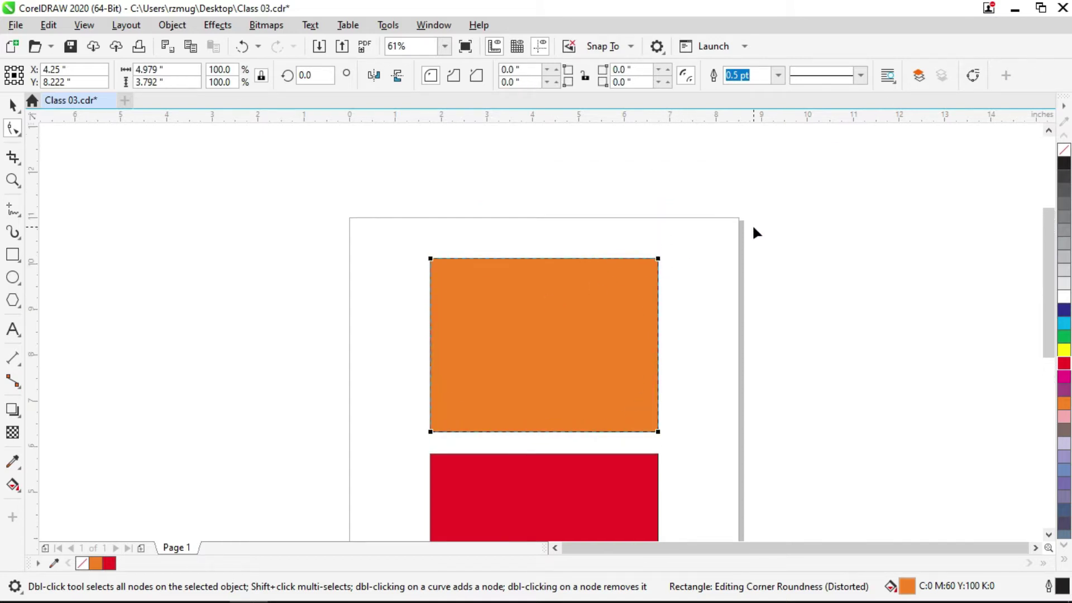
Select the red rectangle with the Pick tool and convert it to curves
left_click_drag(686, 309, 641, 198)
left_click_drag(598, 226, 591, 237)
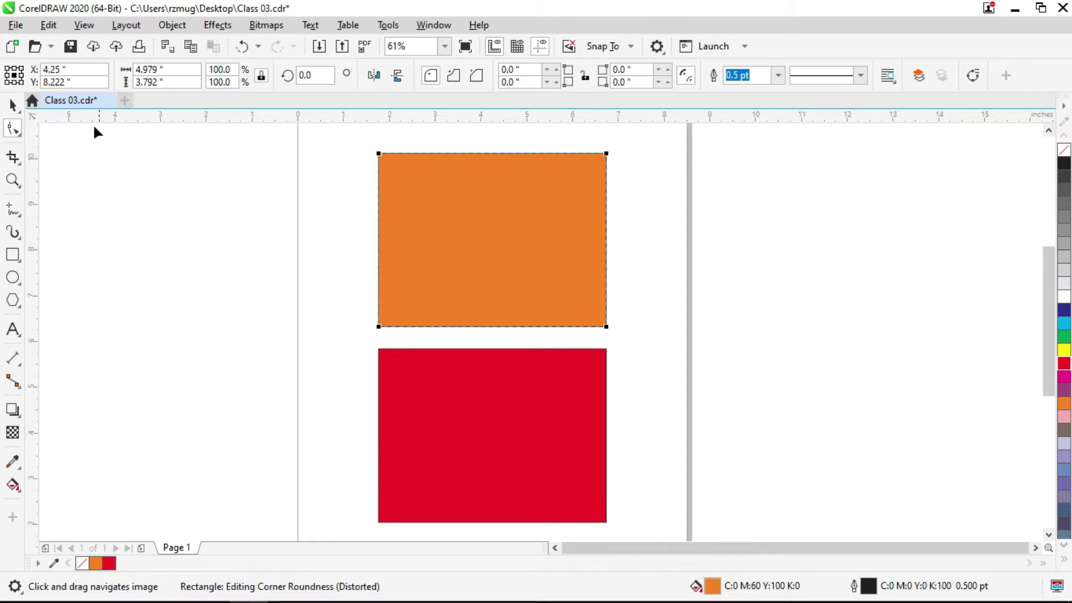
left_click(18, 106)
left_click(115, 207)
left_click_drag(247, 291, 231, 208)
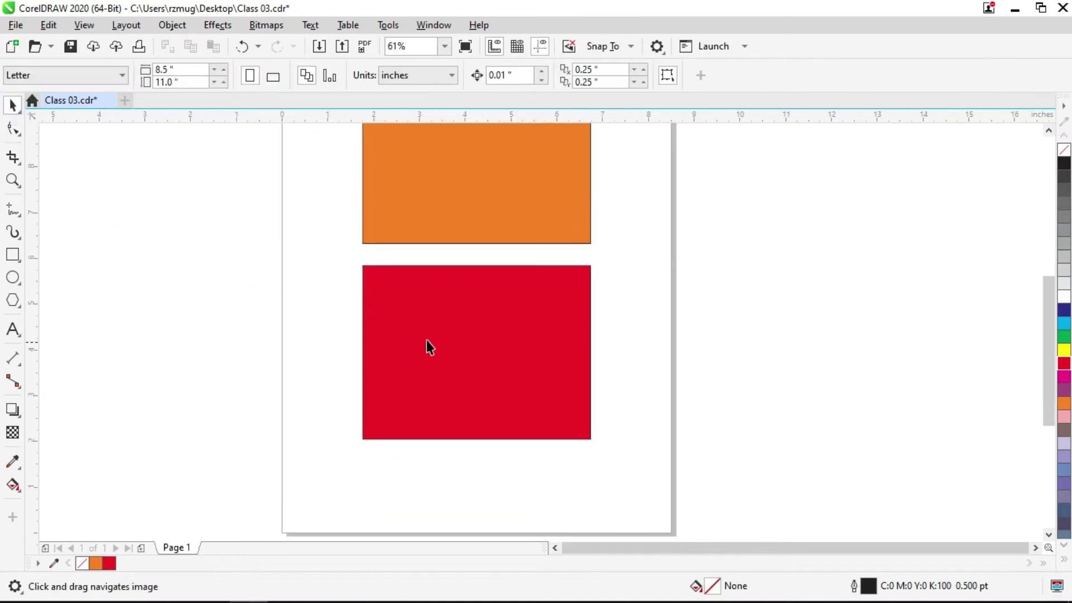
left_click(497, 341)
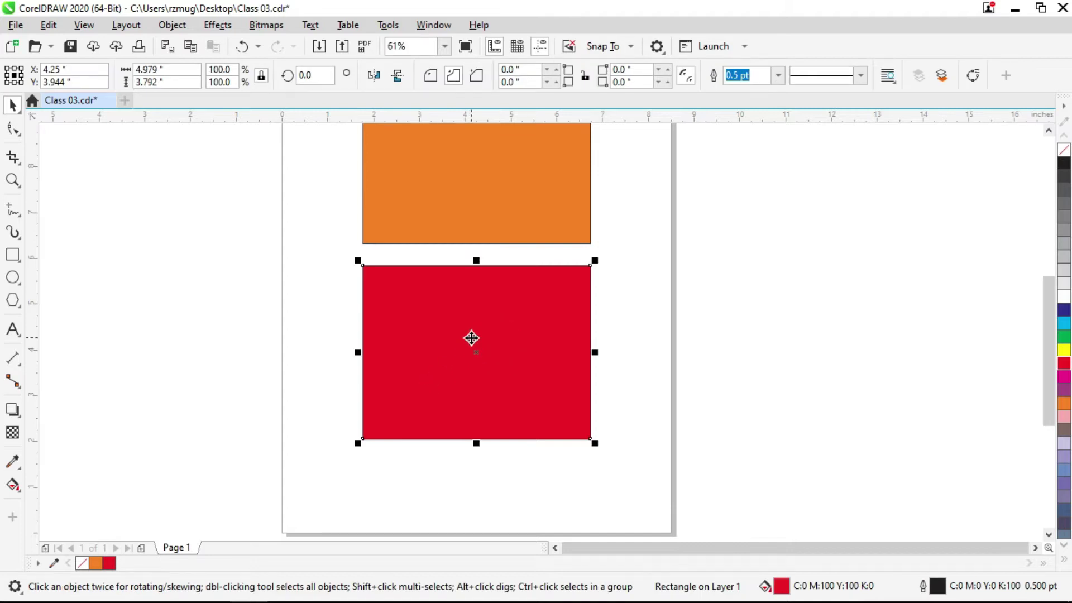
right_click(514, 329)
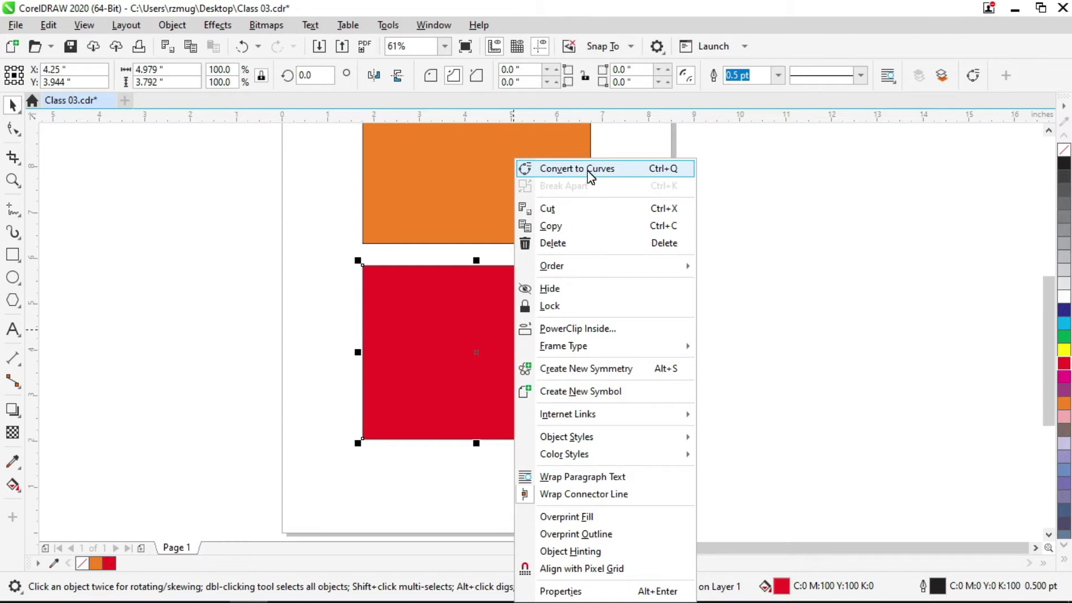
left_click(590, 177)
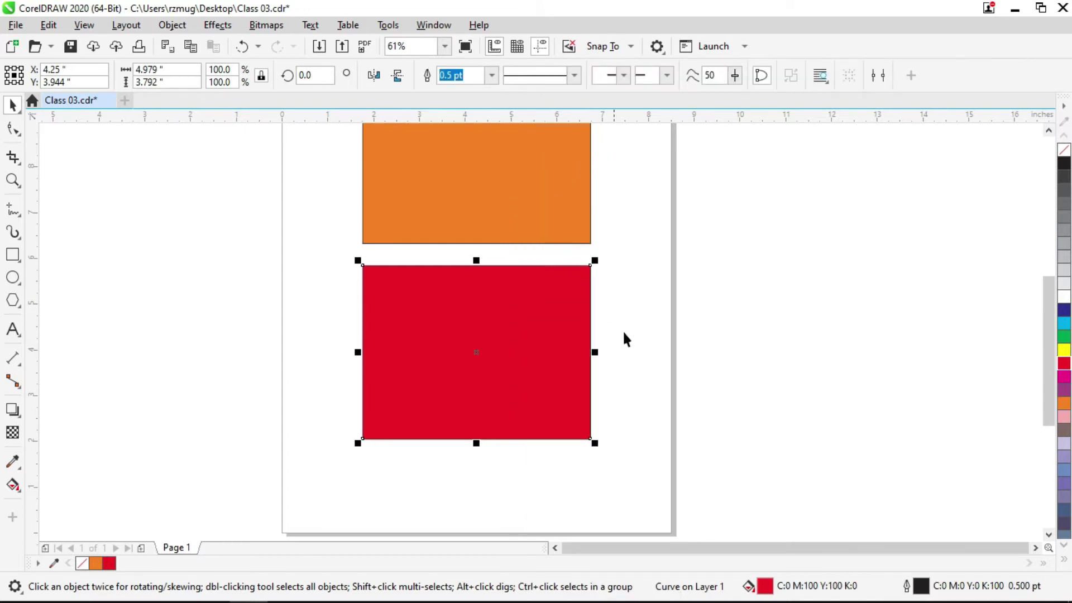
Using the Shape tool, compare the corner nodes of the red curve with those of the orange rectangle
left_click(659, 351)
left_click(521, 323)
left_click(20, 135)
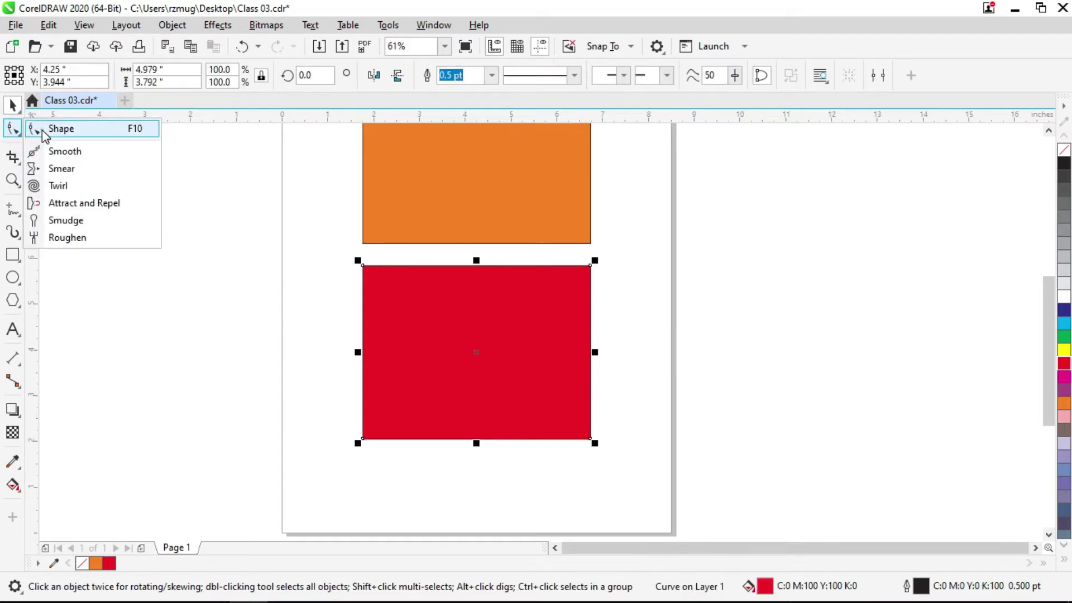
left_click(61, 129)
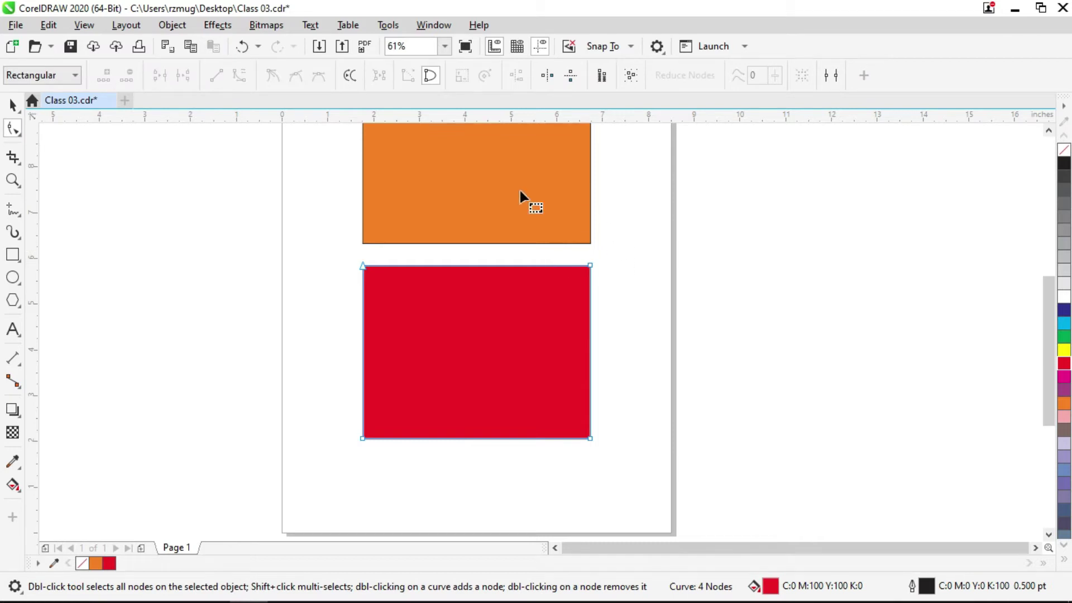
left_click_drag(595, 214, 587, 293)
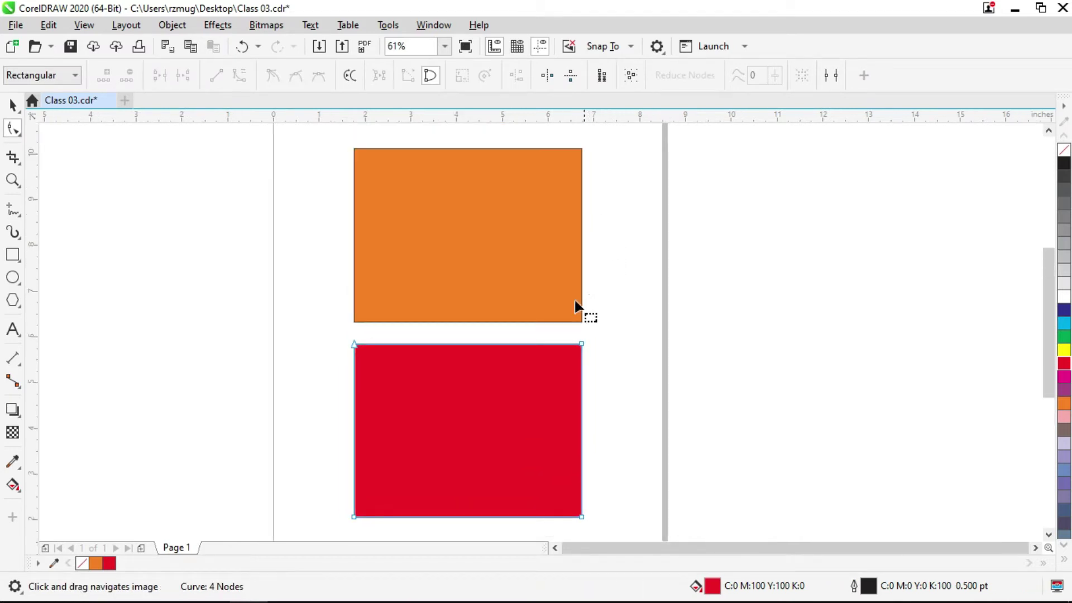
left_click(508, 254)
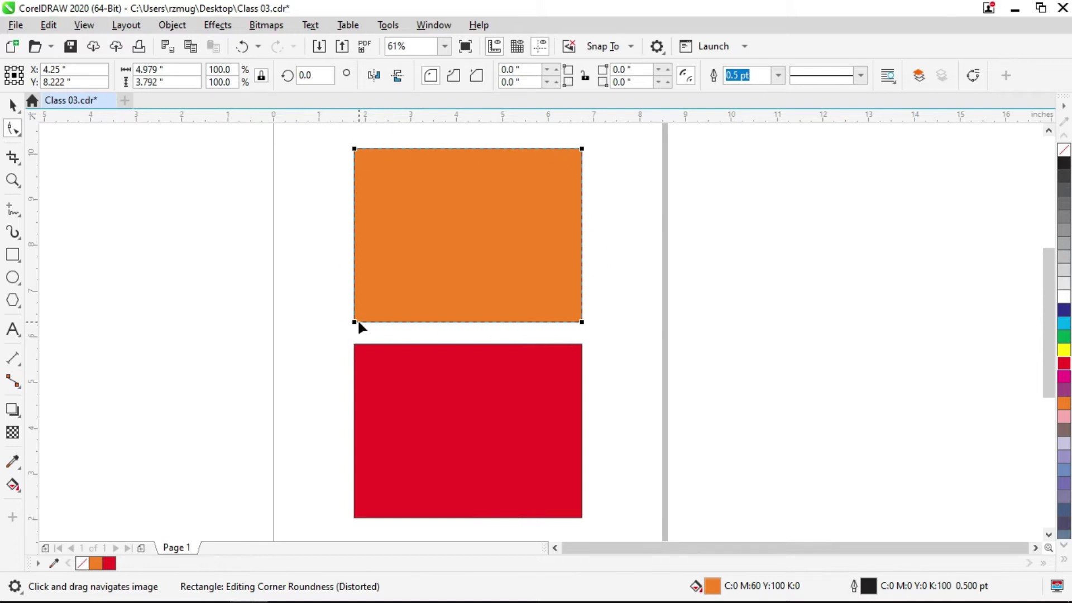
left_click_drag(420, 344, 405, 287)
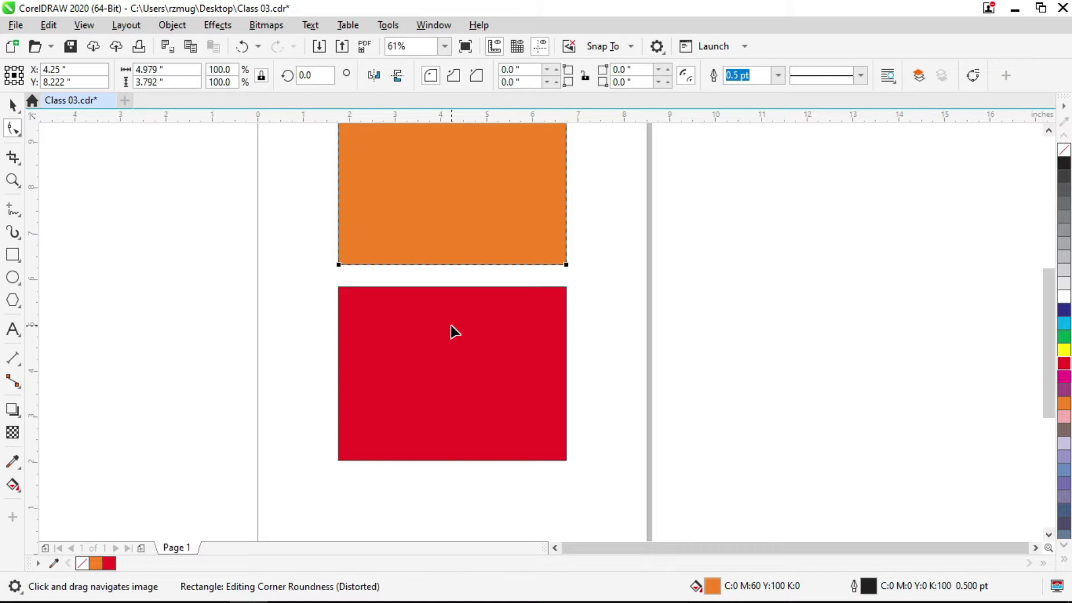
left_click(451, 326)
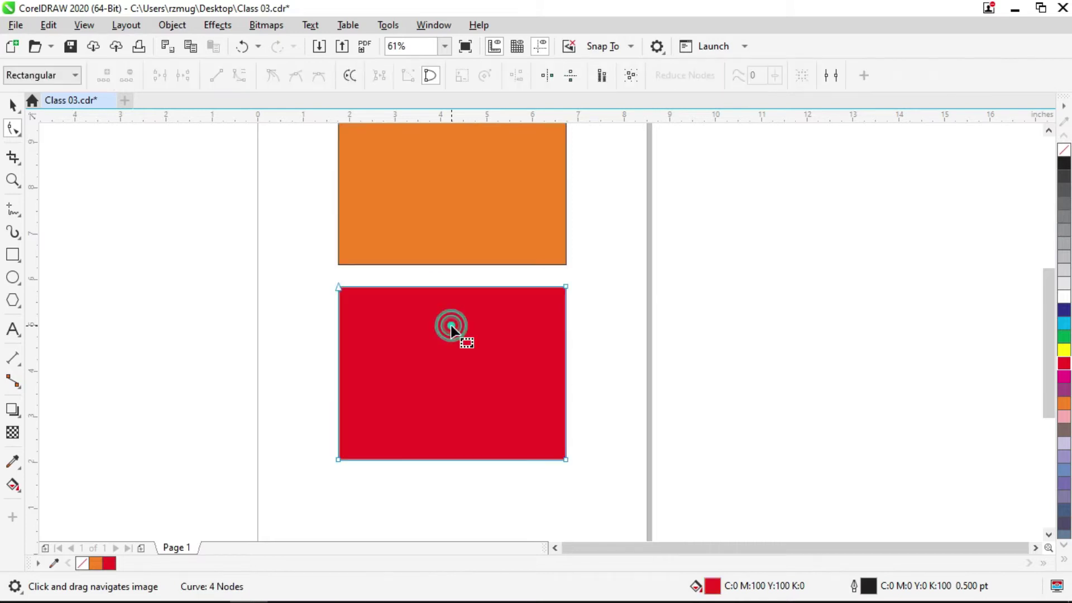
scroll(554, 291, "up", 3)
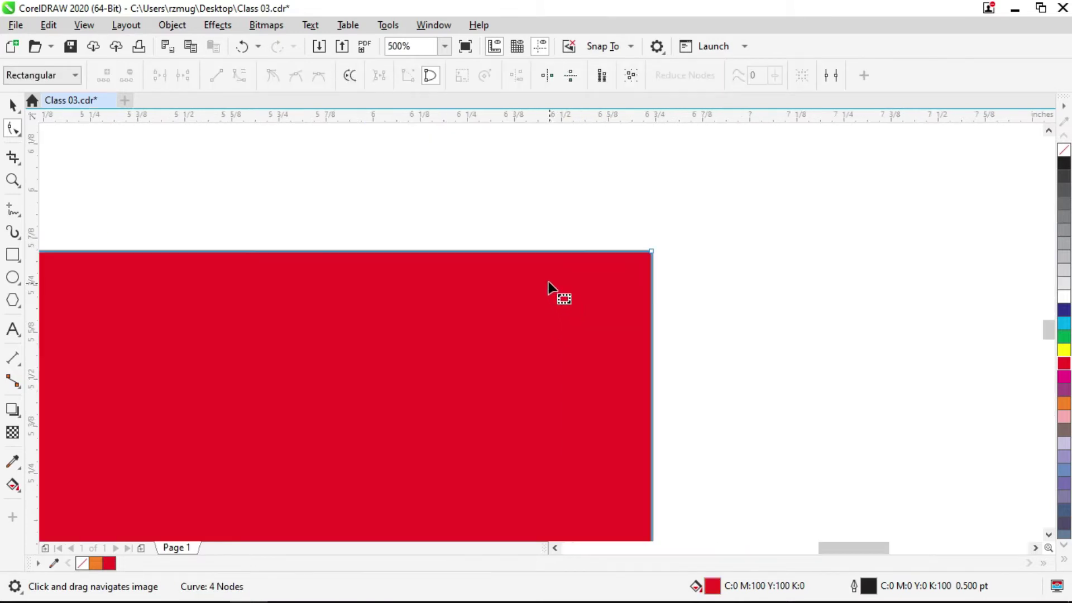
scroll(665, 245, "down", 3)
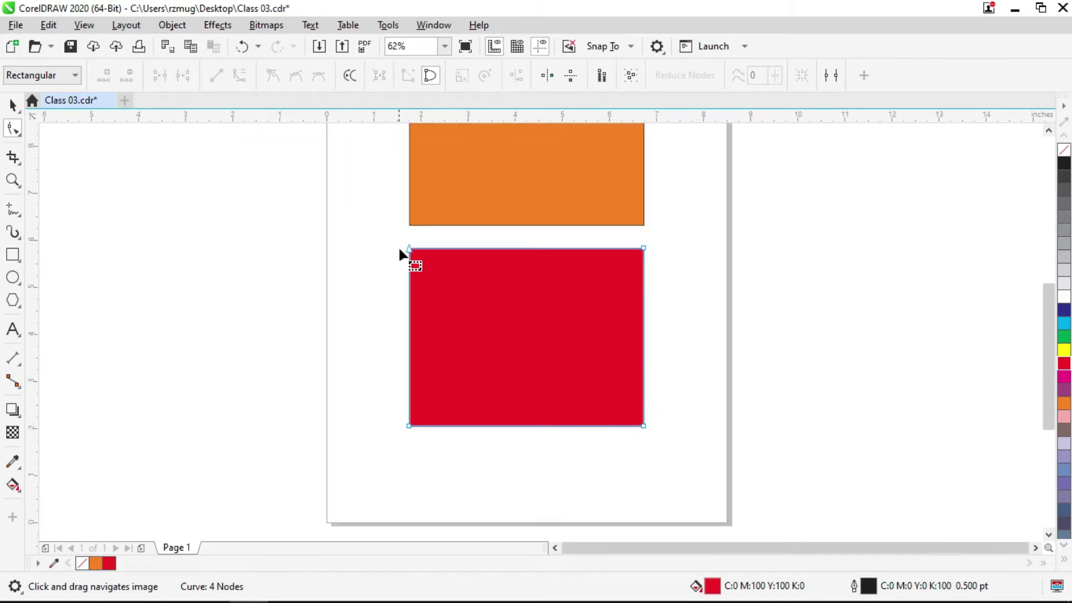
scroll(399, 251, "up", 5)
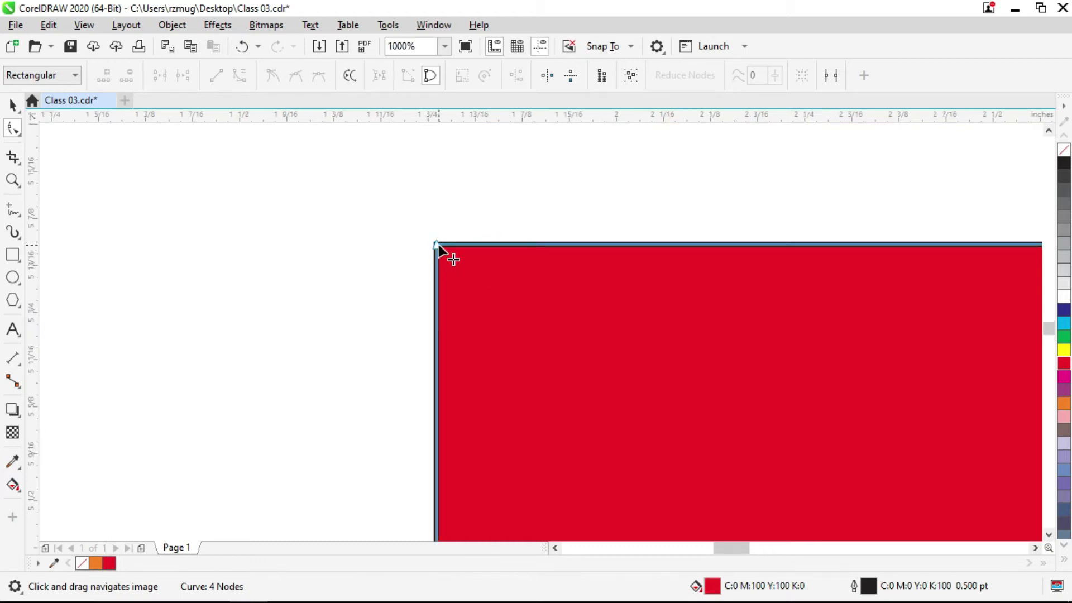
scroll(438, 245, "down", 5)
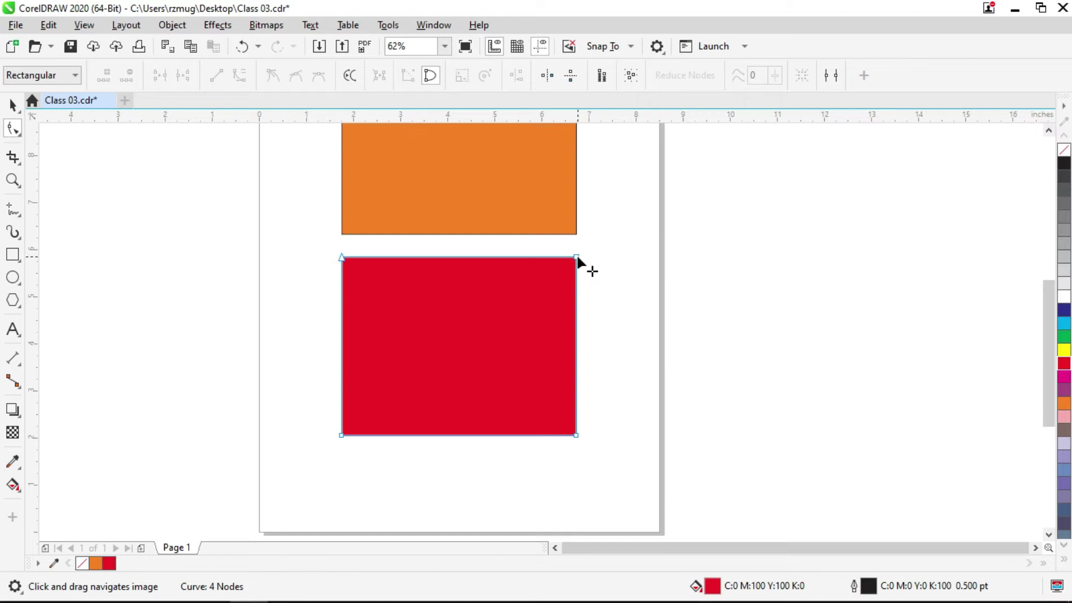
Distort the red curve into an irregular four-sided shape by moving each of its corner nodes independently
left_click(577, 257)
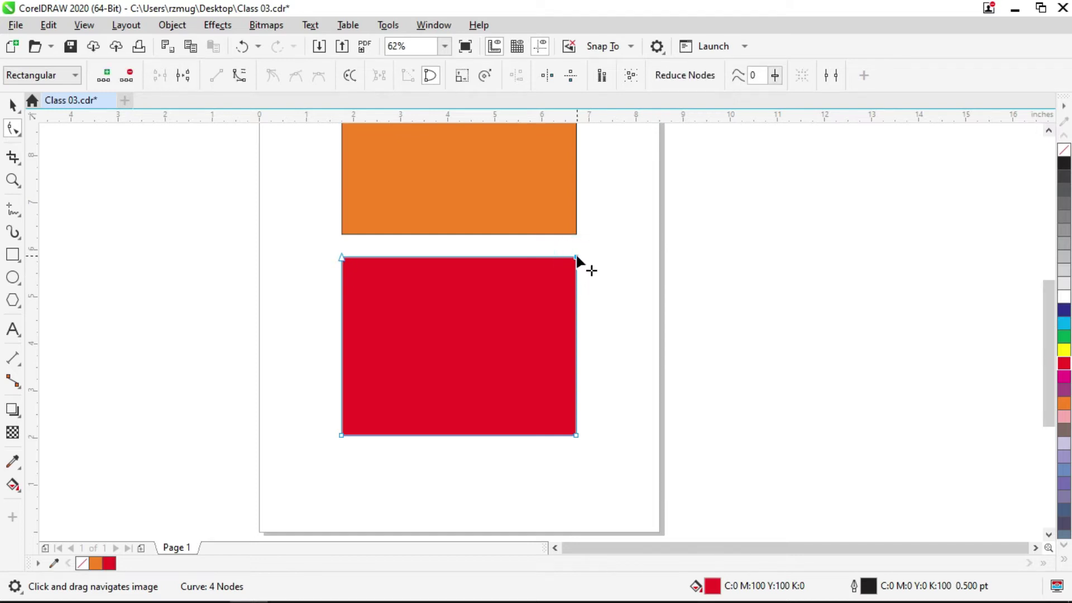
mouse_move(577, 257)
left_mouse_down()
mouse_move(599, 250)
mouse_move(624, 213)
mouse_move(568, 212)
mouse_move(558, 274)
mouse_move(629, 272)
mouse_move(625, 232)
mouse_move(540, 294)
mouse_move(474, 319)
mouse_move(493, 294)
mouse_move(565, 253)
left_mouse_up()
left_click_drag(574, 434, 508, 397)
left_click_drag(342, 435, 396, 399)
left_click_drag(341, 255, 283, 420)
left_click_drag(508, 397, 556, 518)
left_click_drag(397, 399, 348, 467)
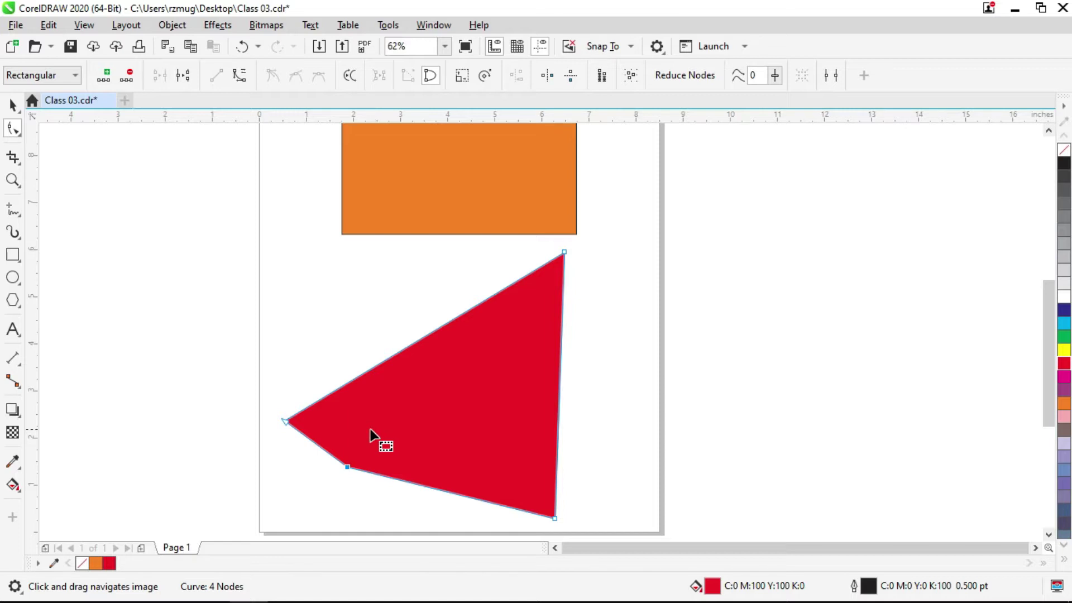
Undo all the corner node moves on the red curve
key("ctrl+z")
key("ctrl+z")
key("ctrl+z")
key("ctrl+z")
key("ctrl+z")
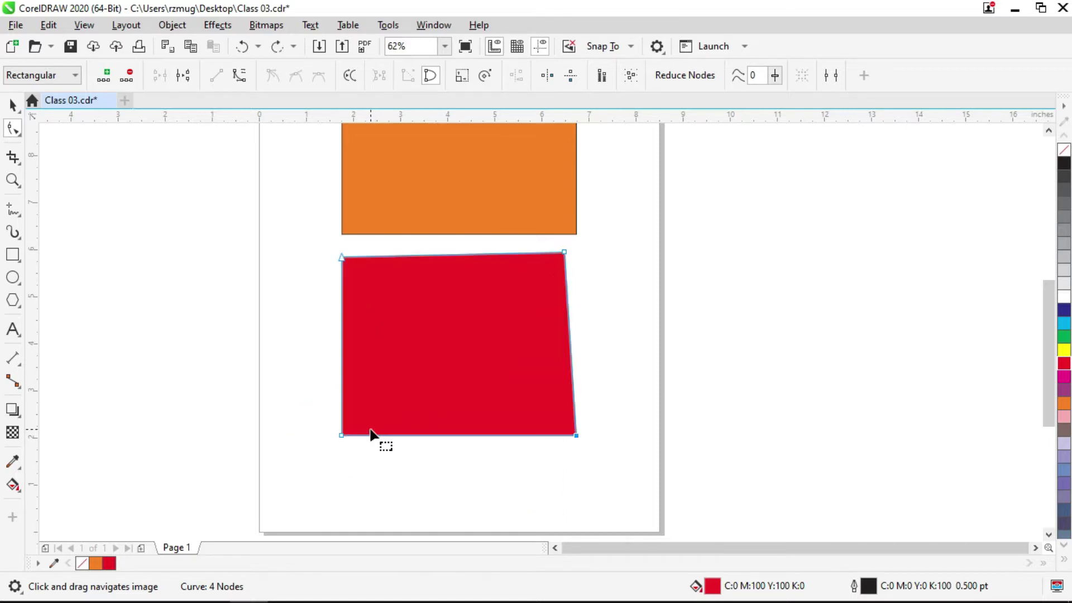
key("ctrl+z")
key("ctrl+z")
key("ctrl+z")
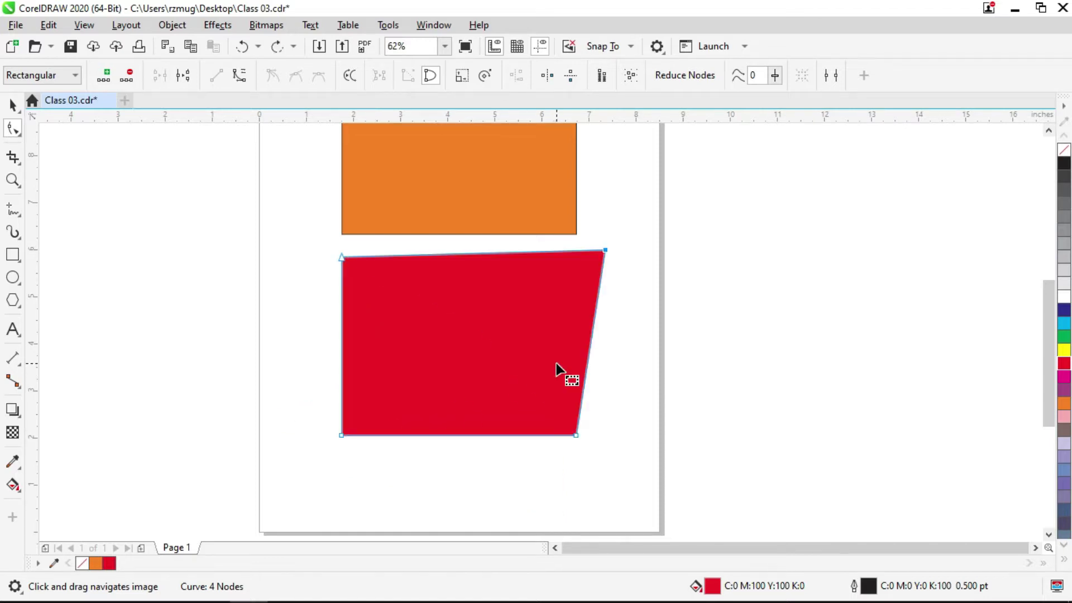
Select the red curve with the Pick tool and examine its thin outline closely around the upper-right corner
key("space")
left_click(599, 342)
left_click(492, 296)
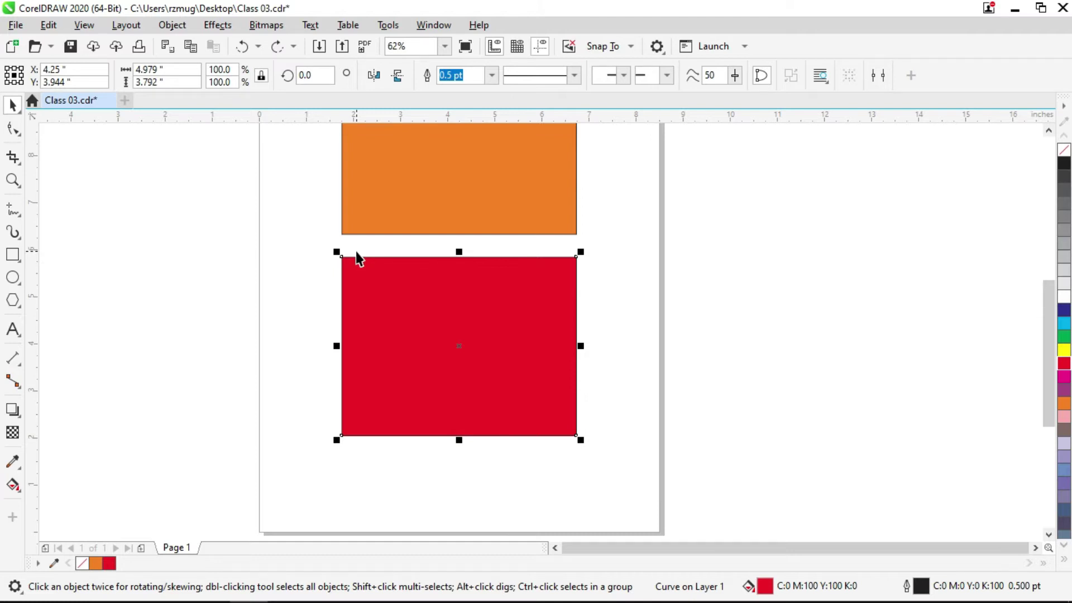
left_click(632, 319)
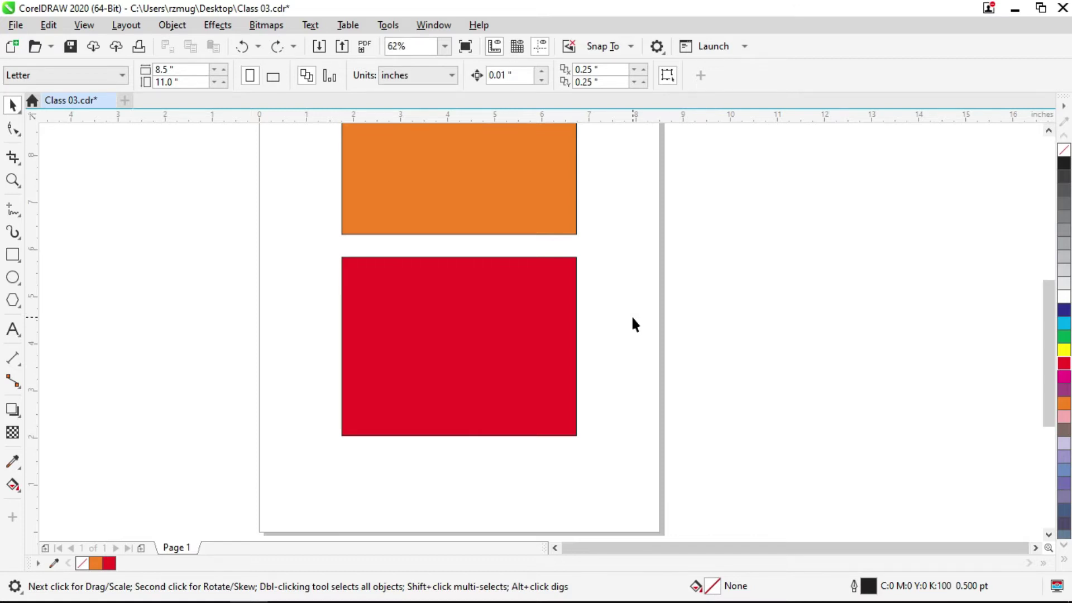
left_click(507, 302)
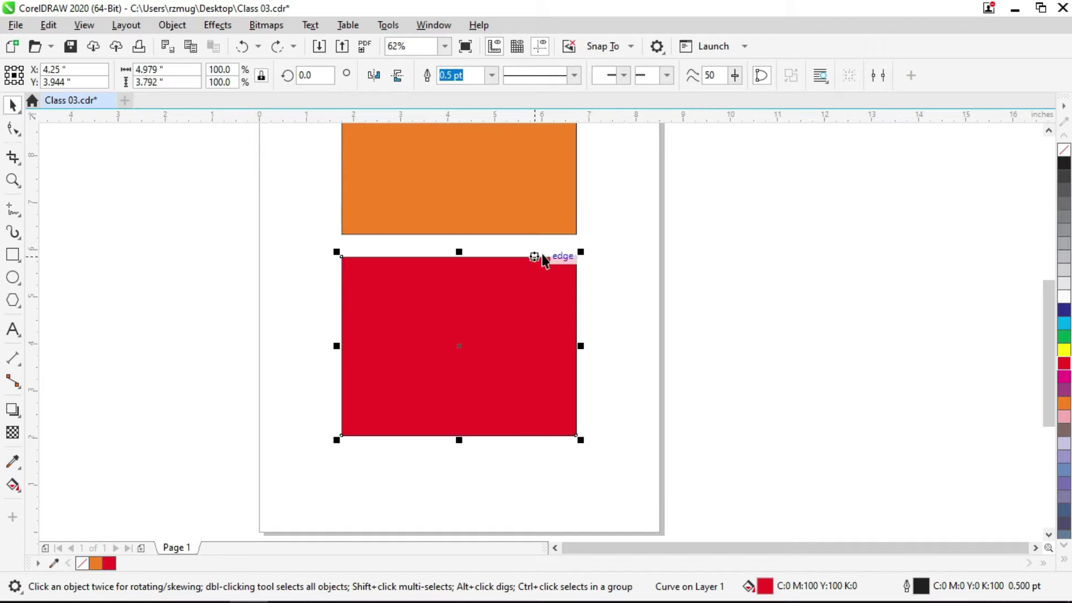
scroll(552, 250, "up", 1)
left_click(649, 286)
left_click(511, 289)
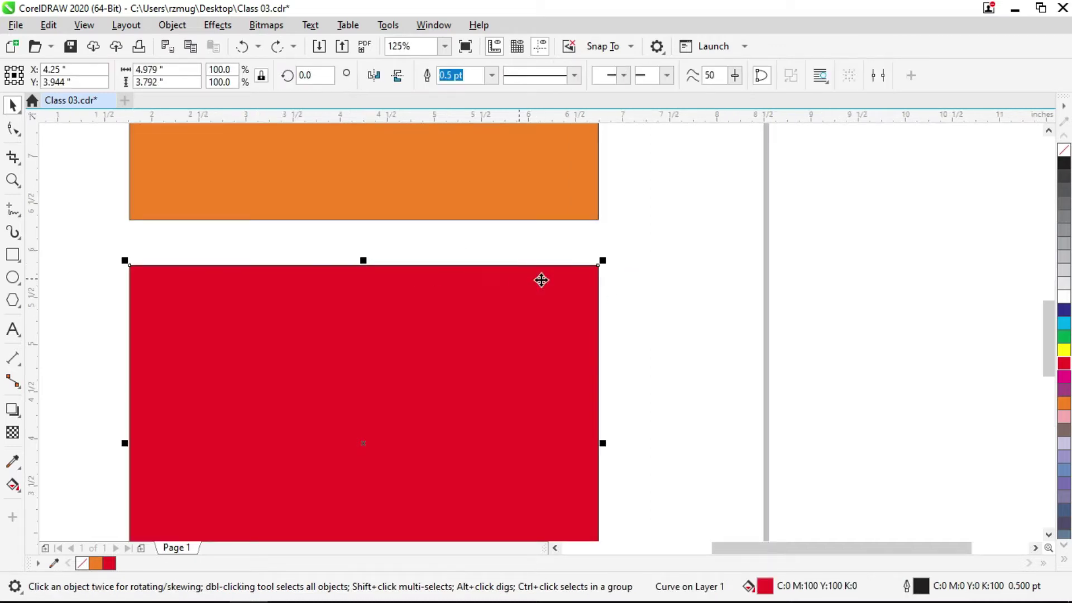
scroll(603, 273, "up", 3)
scroll(461, 233, "down", 1)
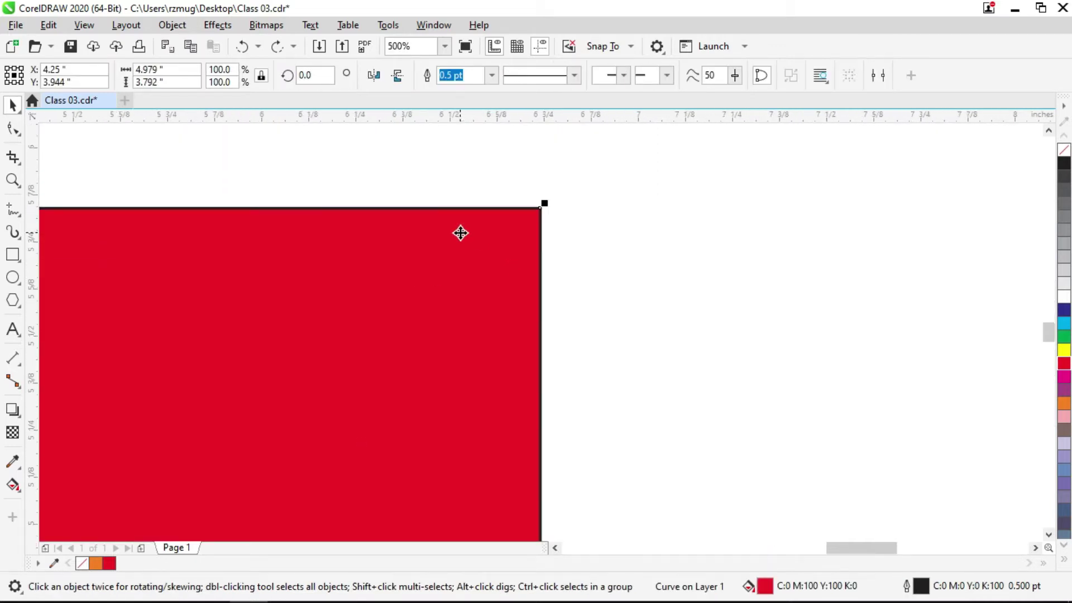
left_click_drag(512, 316, 626, 275)
scroll(417, 271, "down", 1)
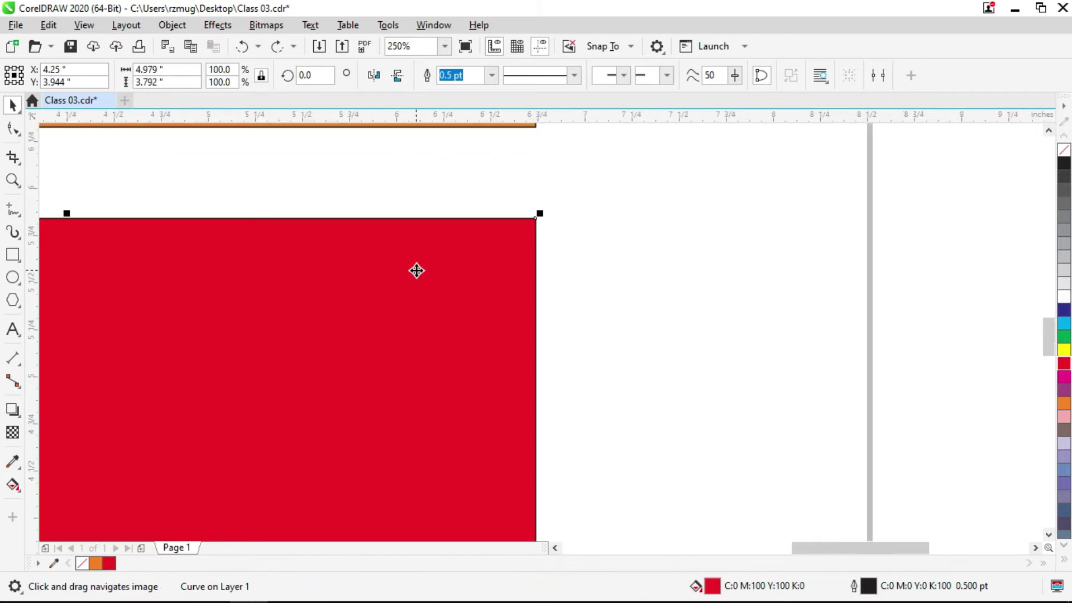
left_click_drag(418, 272, 513, 248)
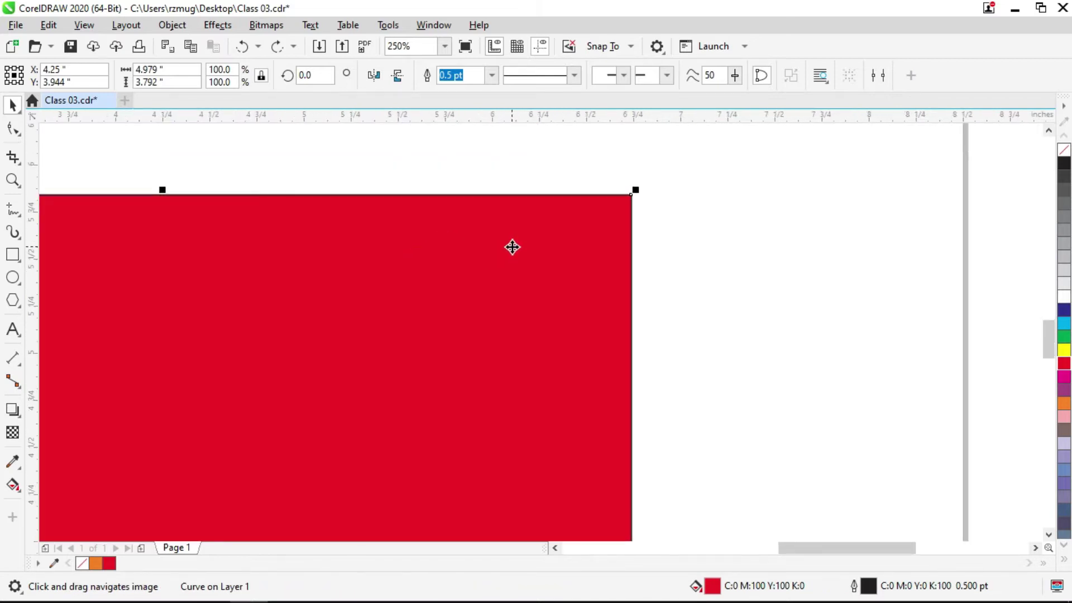
scroll(529, 225, "right", 1)
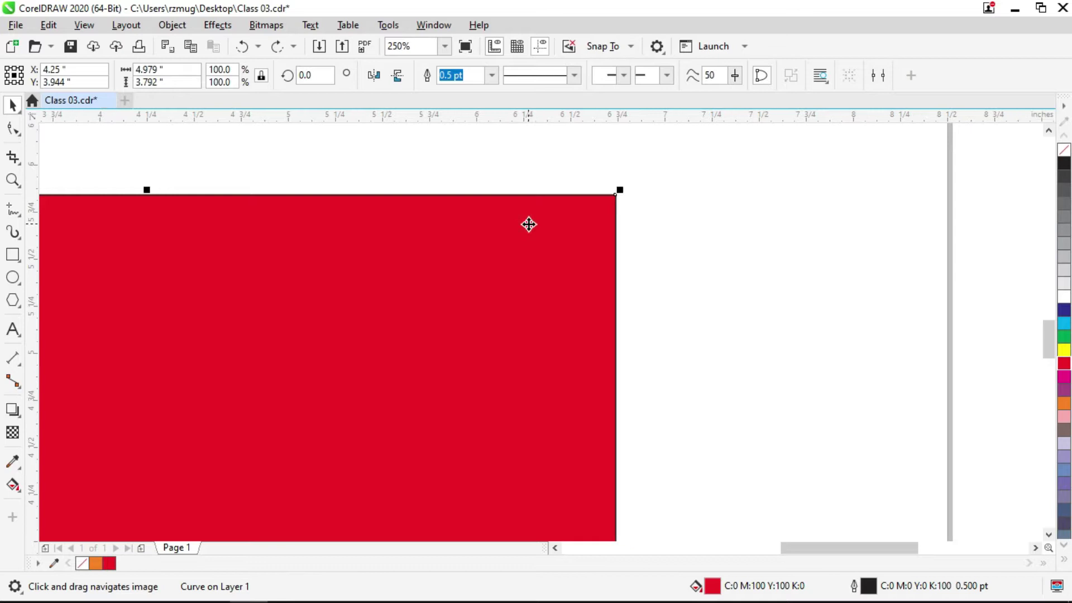
scroll(528, 225, "down", 1)
left_click_drag(543, 249, 619, 198)
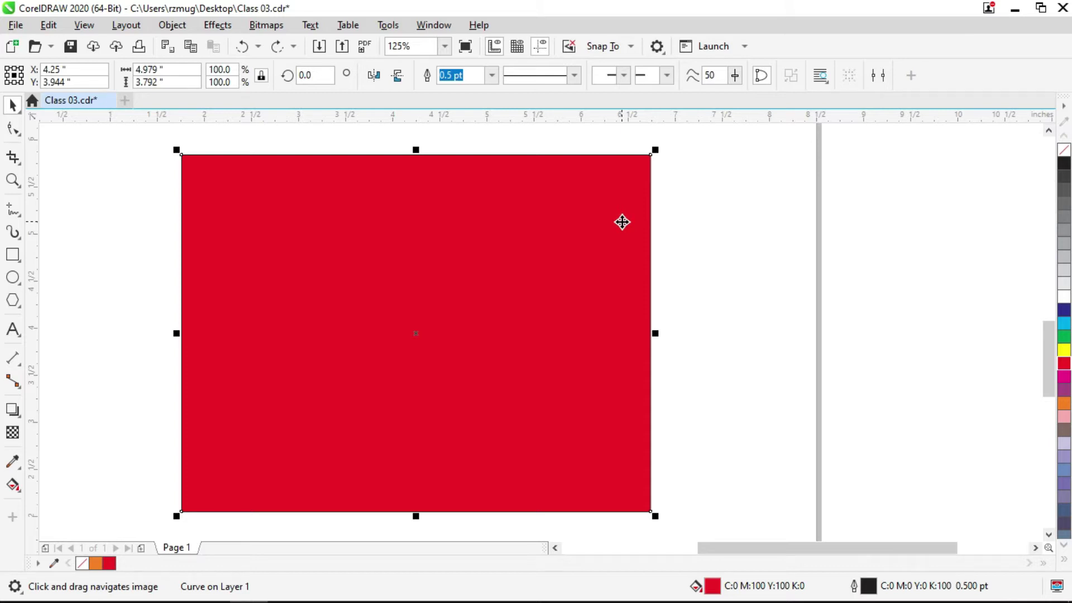
Set the red shape's outline width to 3 pt and deselect the shape
double_click(869, 586)
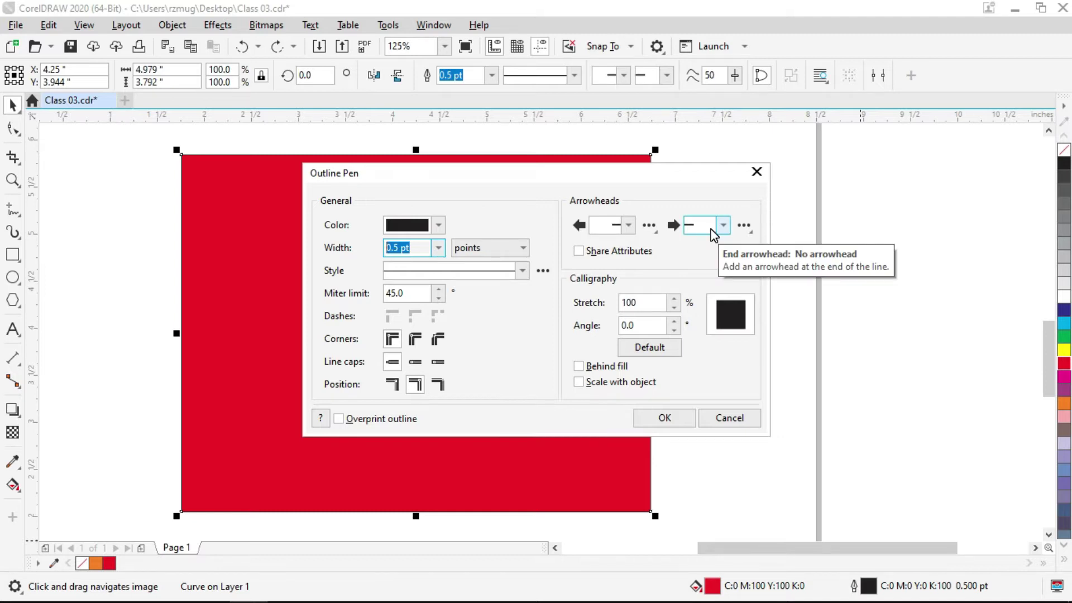
type("3")
left_click(666, 420)
left_click(748, 420)
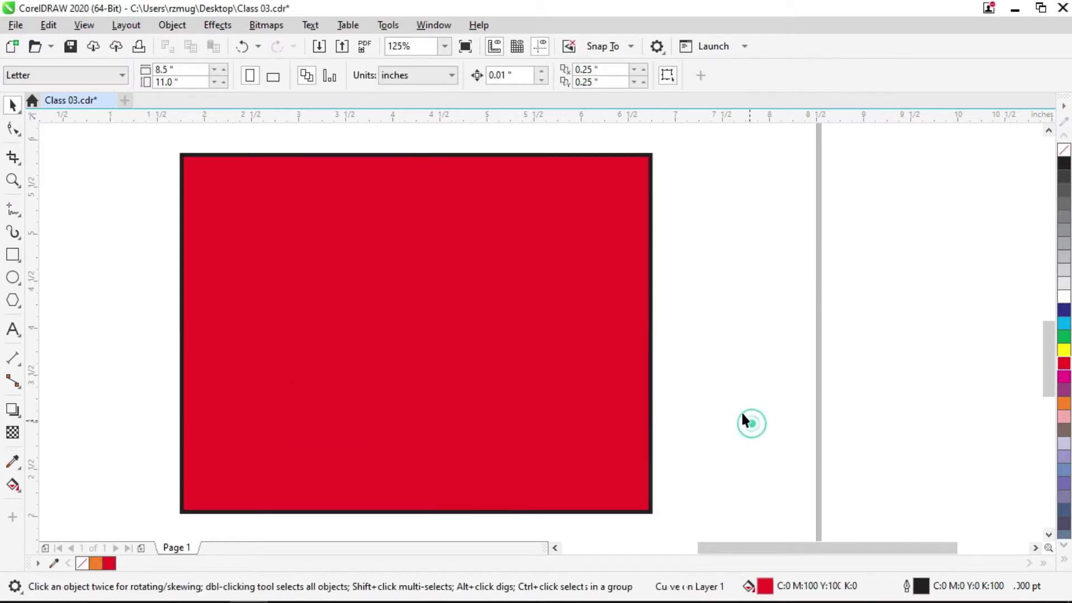
Convert the red shape's outline to a separate object and move it to the right of the red fill
left_click(457, 153)
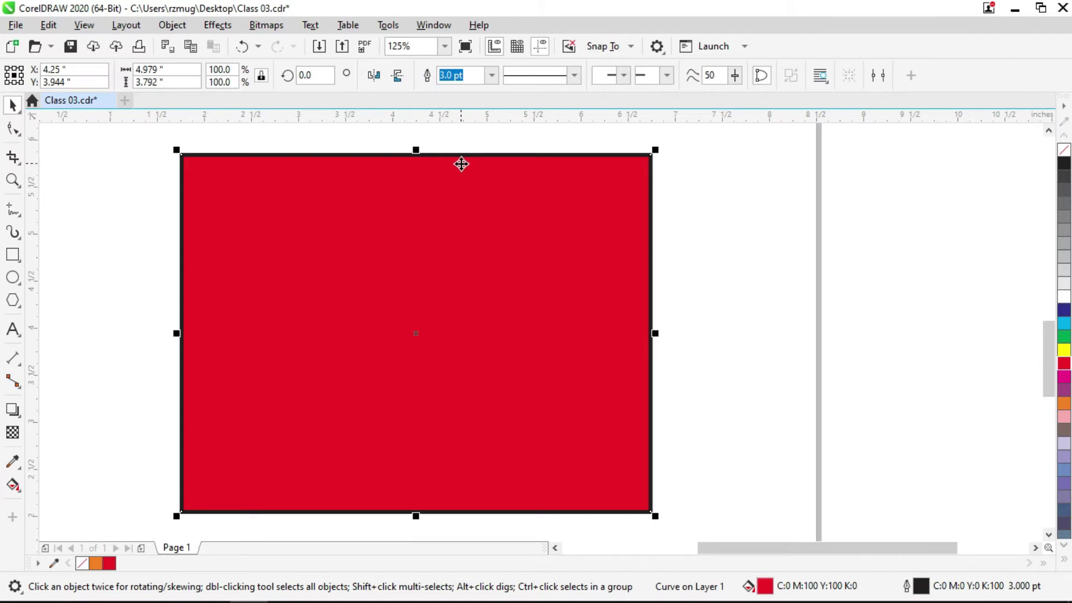
key("ctrl+shift+q")
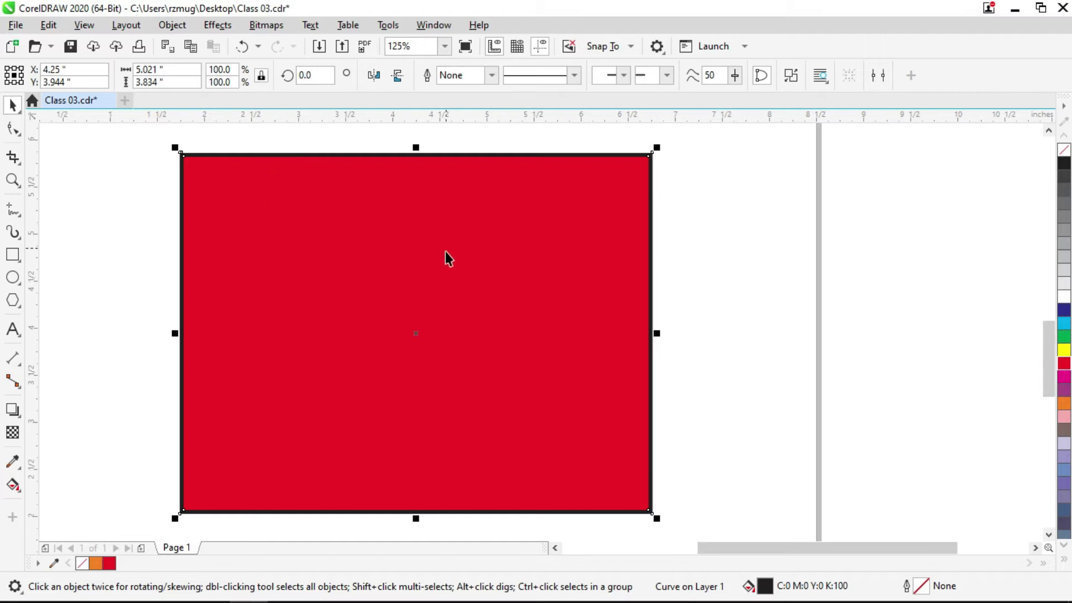
scroll(259, 192, "down", 3)
left_click_drag(268, 173, 520, 180)
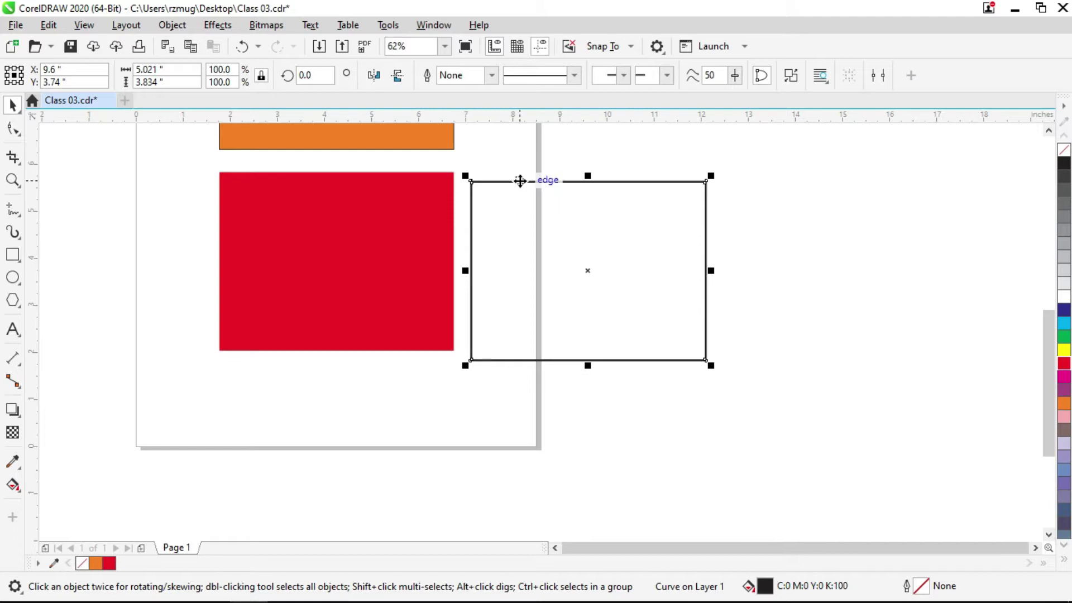
Select the red fill shape on its own and compare it with the detached black outline
scroll(520, 181, "up", 1)
left_click_drag(311, 187, 526, 162)
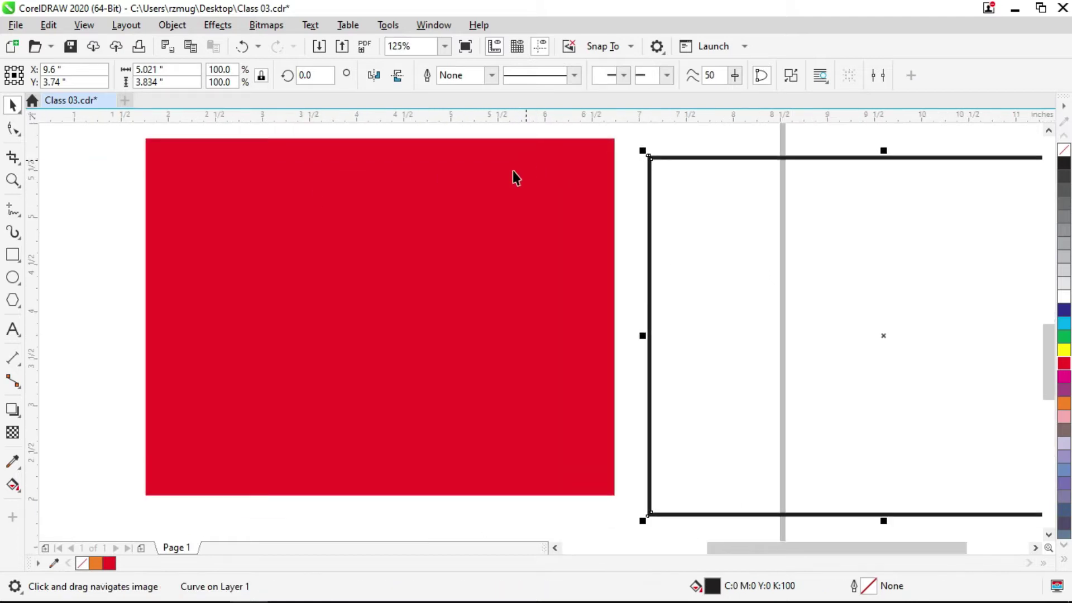
left_click(242, 187)
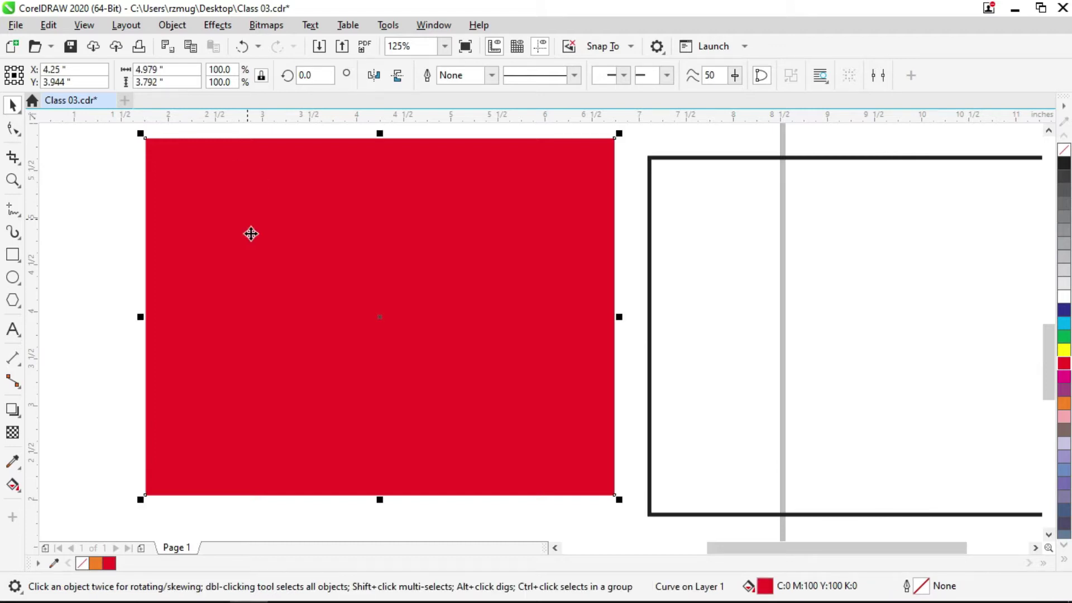
Give the red shape a black outline, set its width to 3 pt, and deselect the shape
left_click(1064, 559)
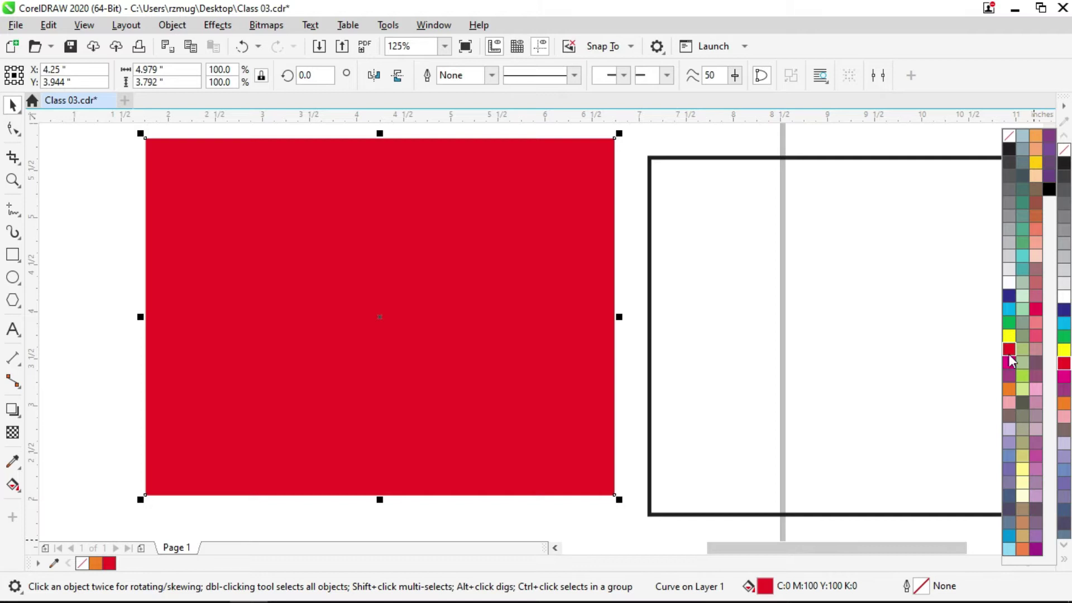
right_click(1008, 147)
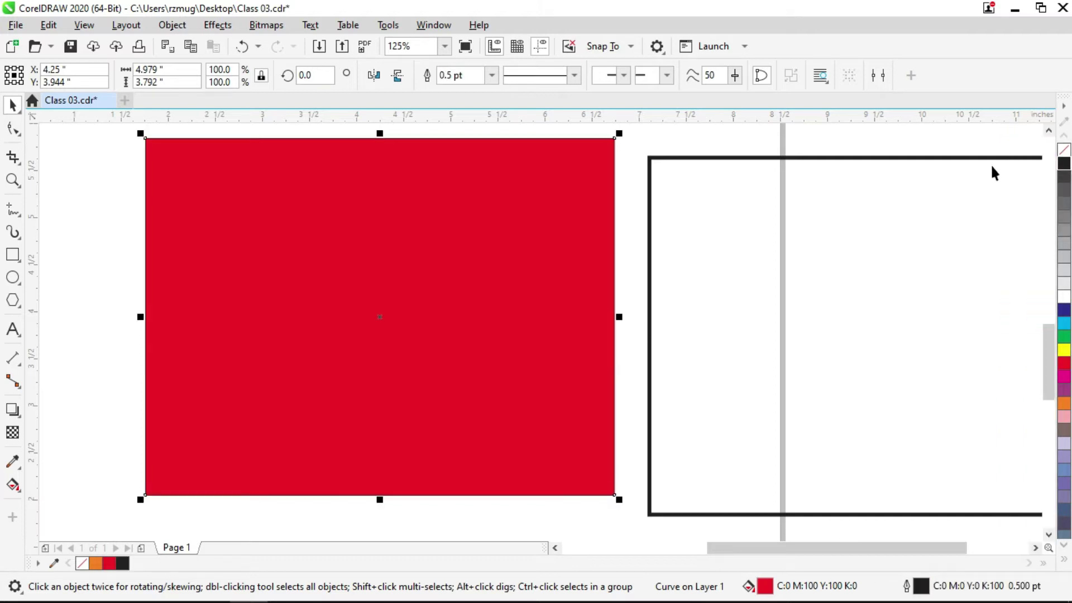
double_click(919, 584)
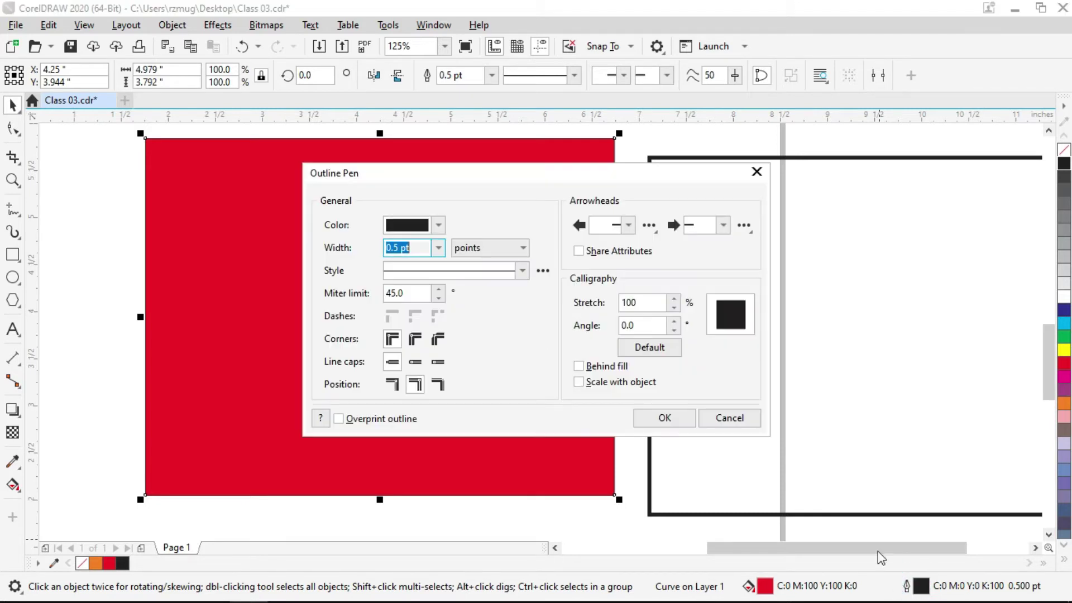
double_click(423, 248)
type("3")
key("Return")
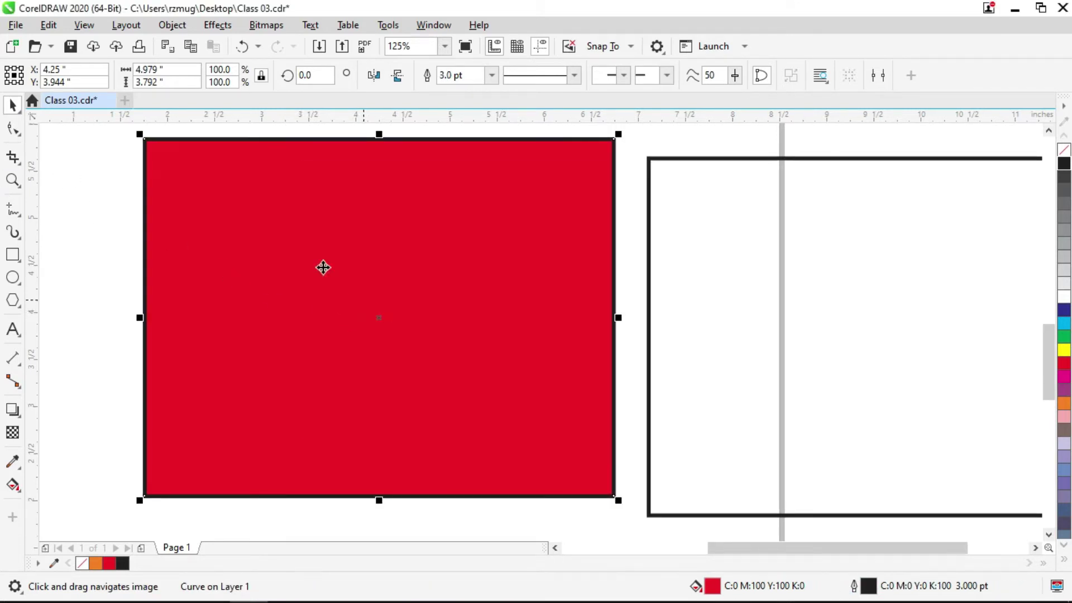
left_click(75, 203)
Select the detached black frame beside the red shape, recolor it dark blue, and inspect its upper-right corner
left_click_drag(369, 232, 278, 220)
mouse_move(594, 155)
left_mouse_down()
mouse_move(581, 211)
mouse_move(582, 167)
left_mouse_up()
left_click(587, 188)
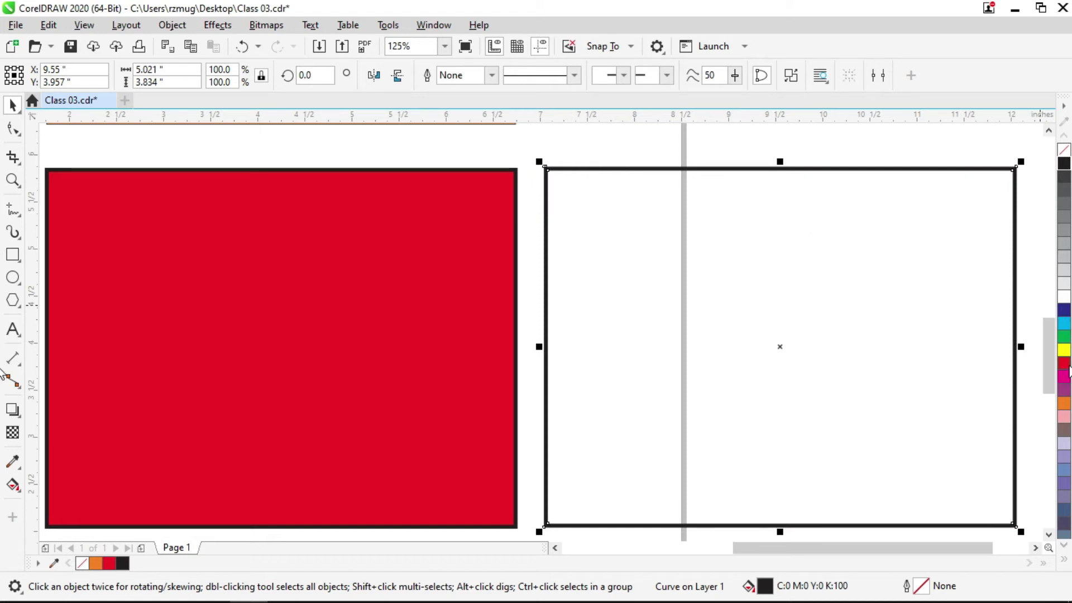
scroll(587, 167, "up", 4)
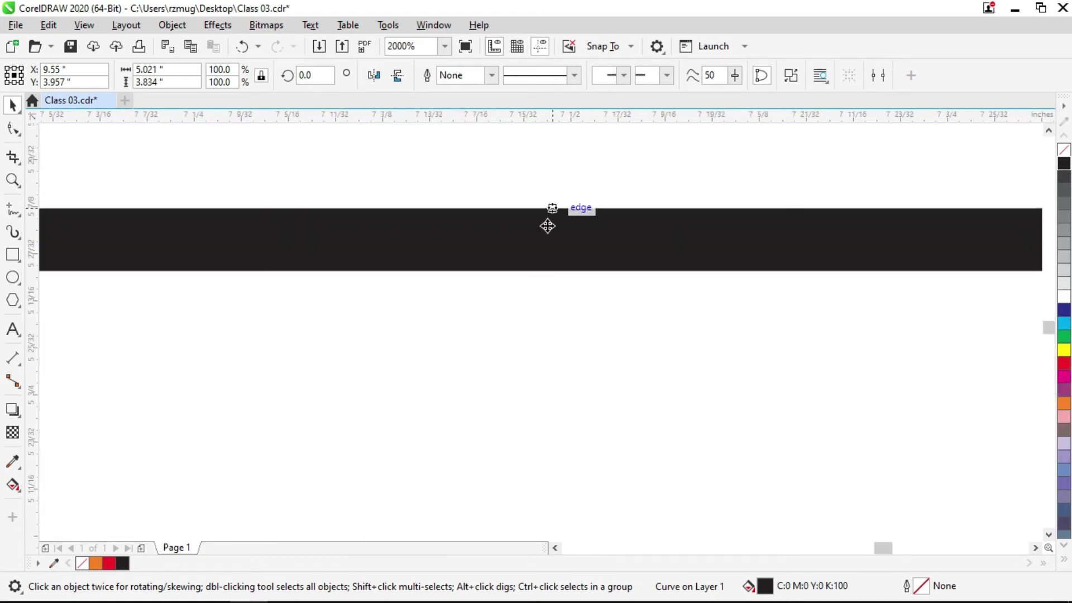
scroll(547, 225, "down", 4)
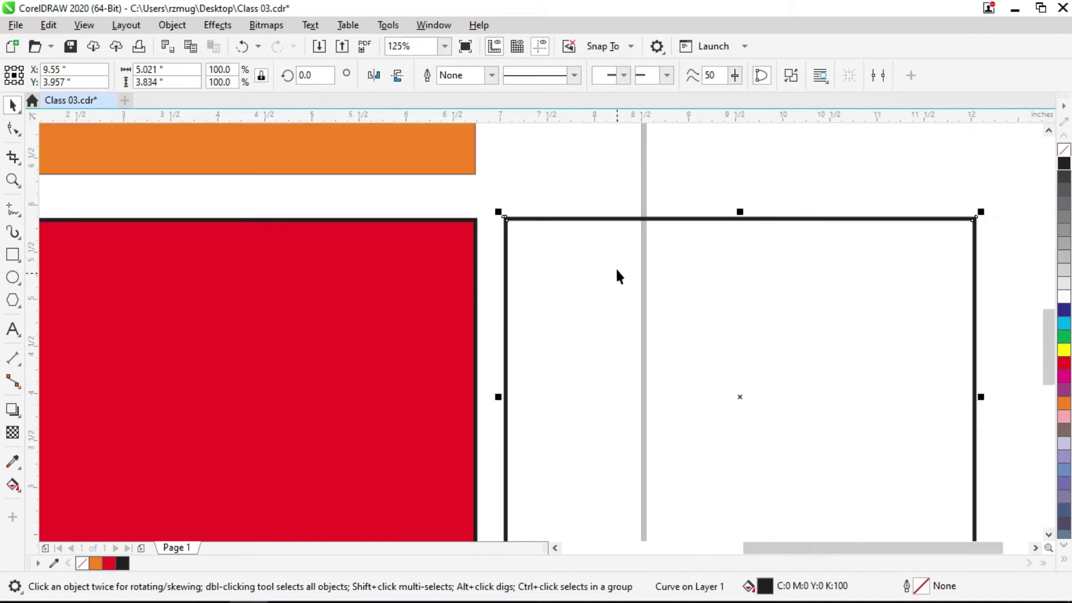
left_click_drag(634, 295, 514, 225)
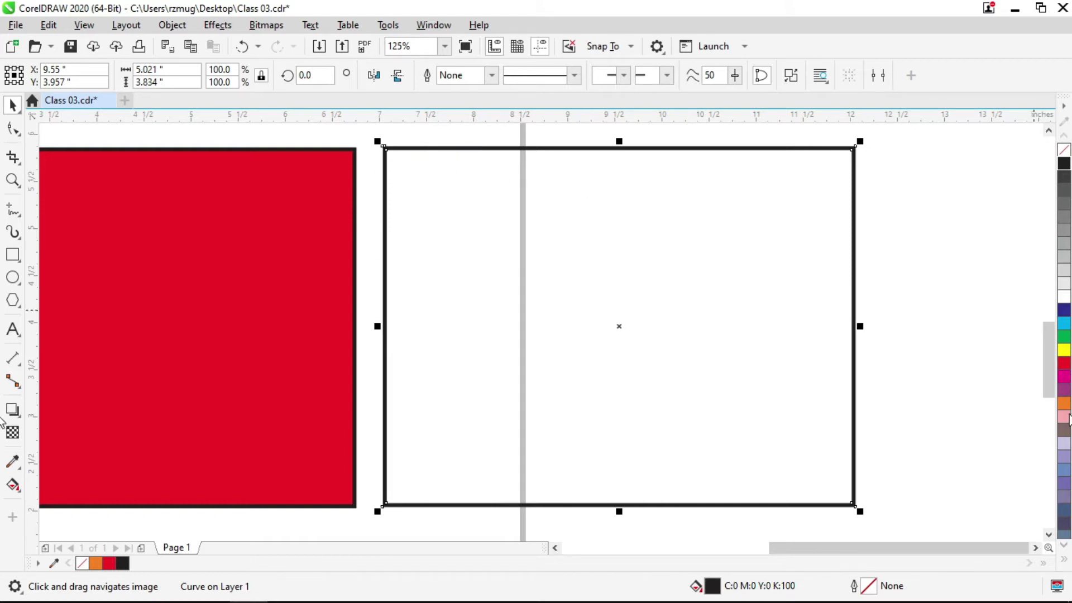
right_click(1065, 310)
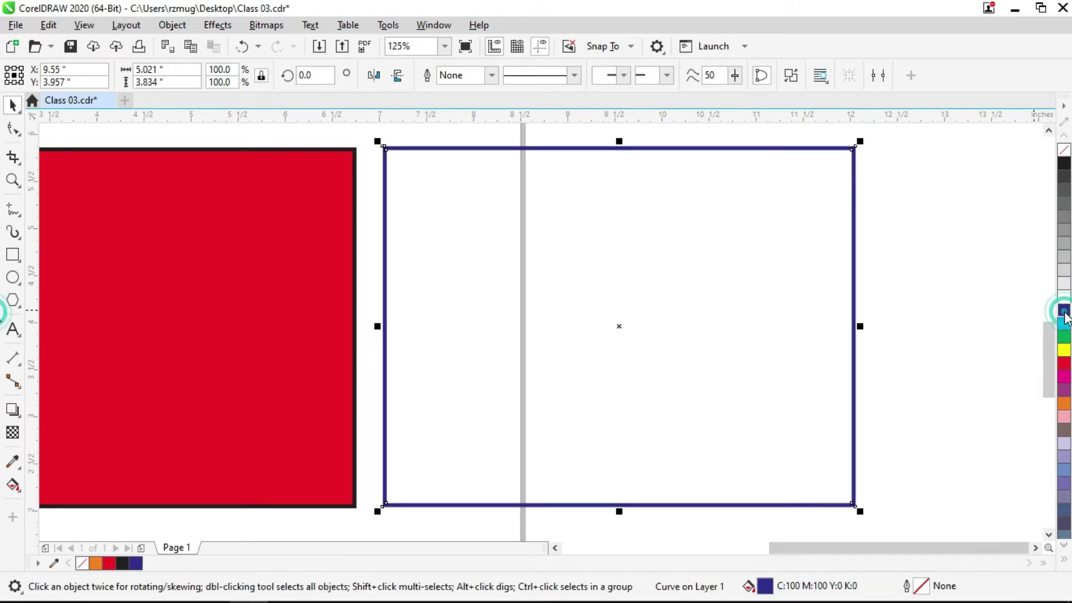
scroll(838, 153, "up", 5)
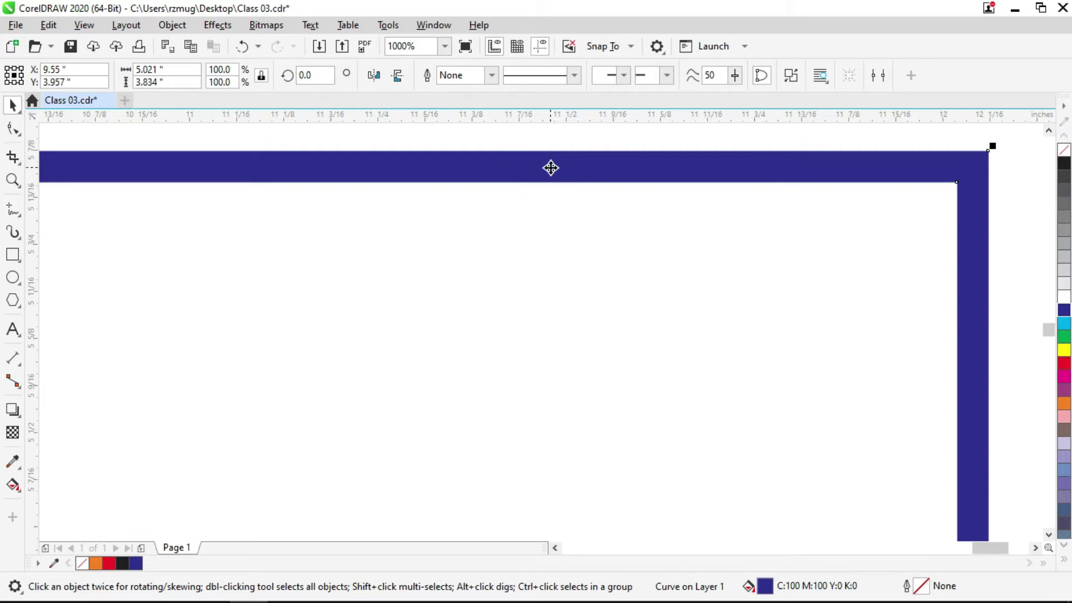
scroll(551, 167, "down", 2)
scroll(645, 167, "up", 1)
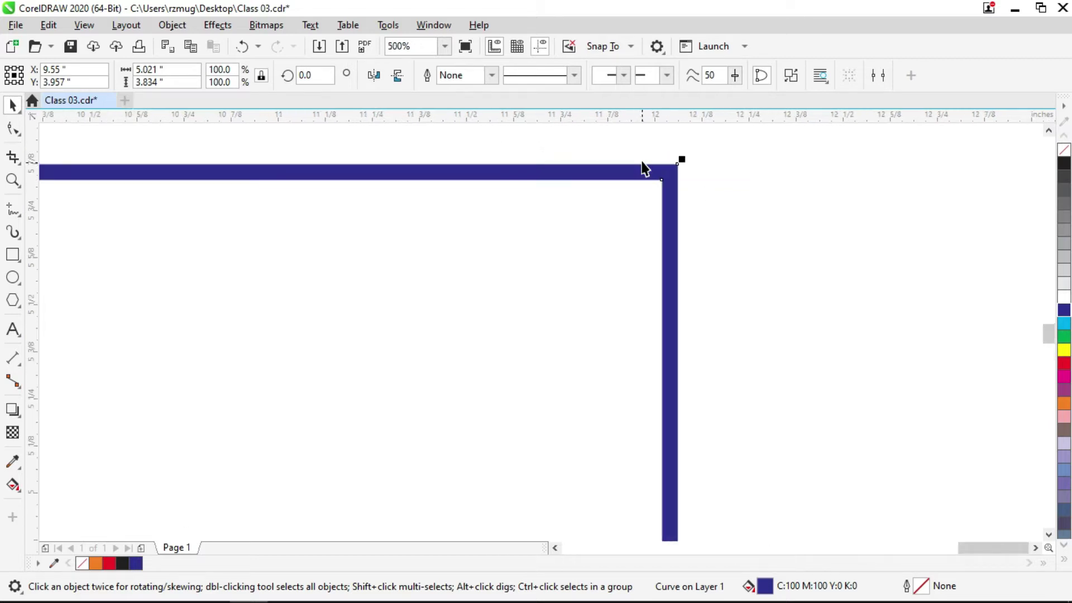
scroll(645, 167, "down", 3)
scroll(470, 177, "up", 1)
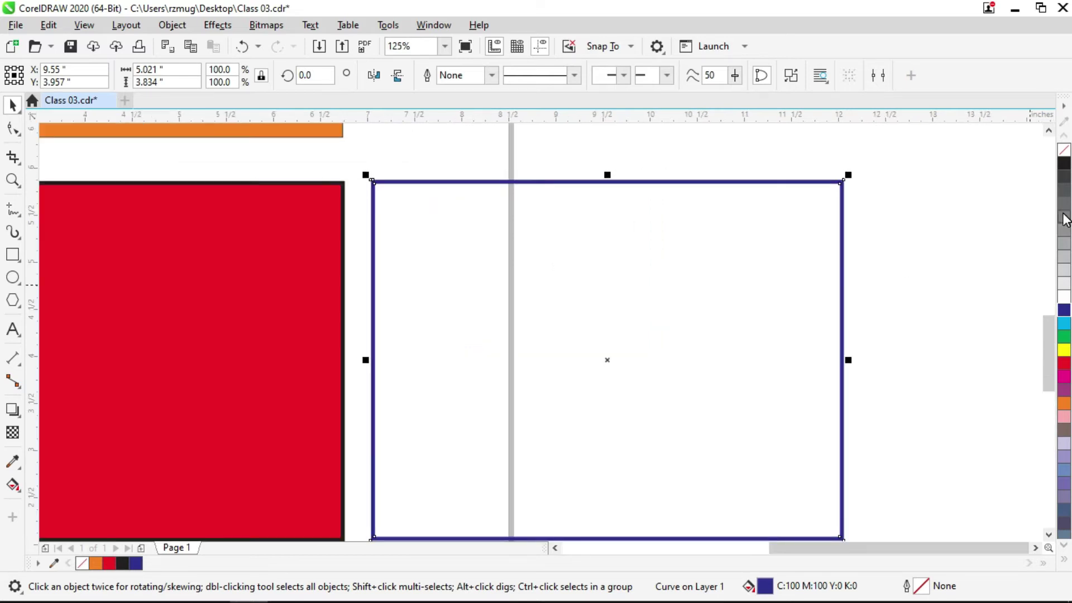
Add a black outline to the blue frame, set its width to 1 pt, and deselect it
scroll(870, 175, "up", 3)
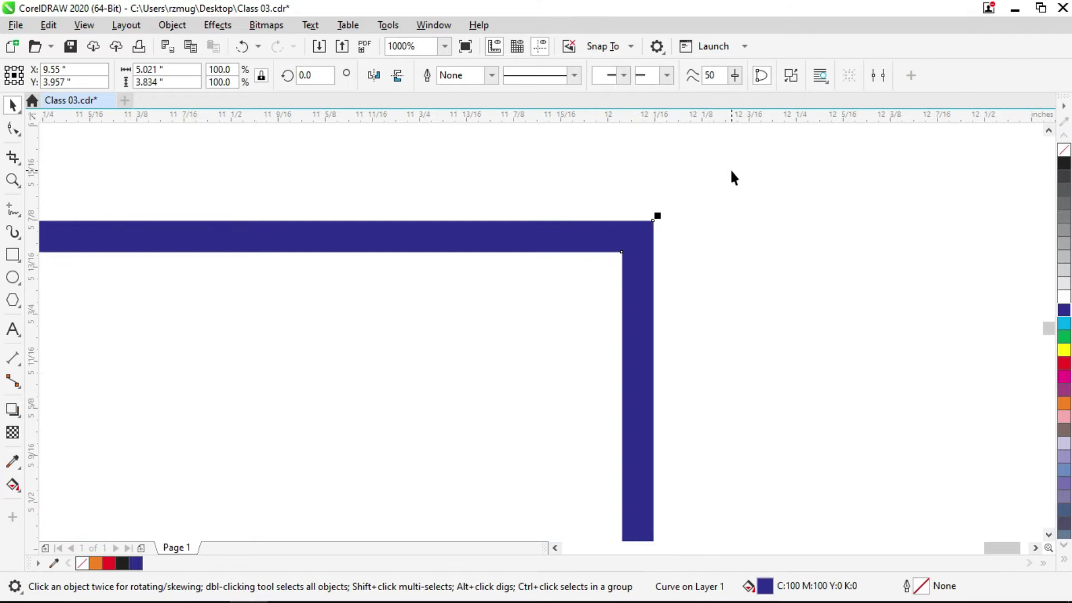
right_click(1065, 166)
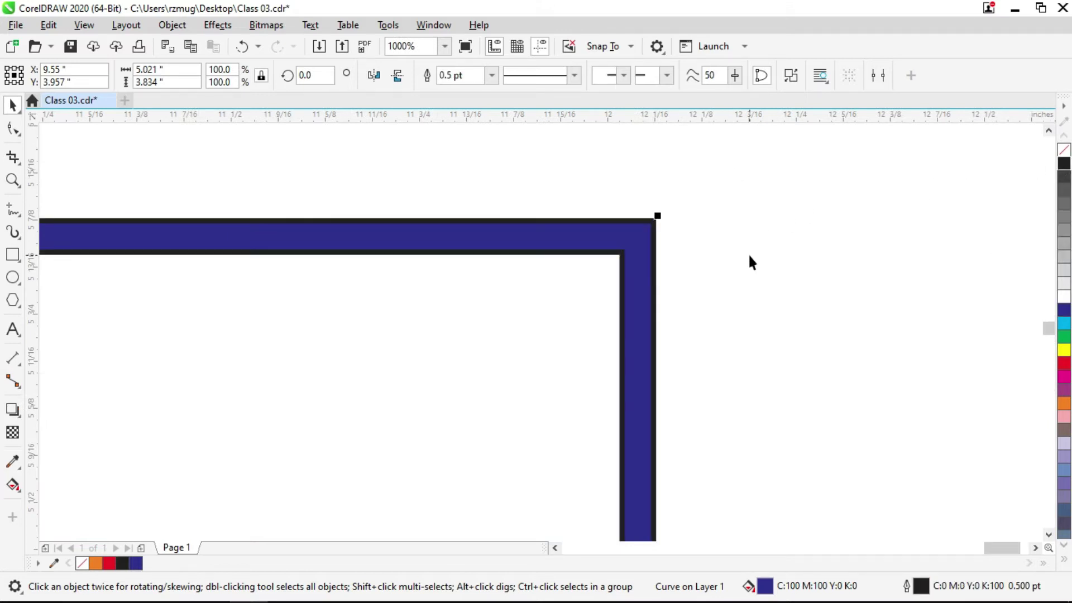
double_click(910, 585)
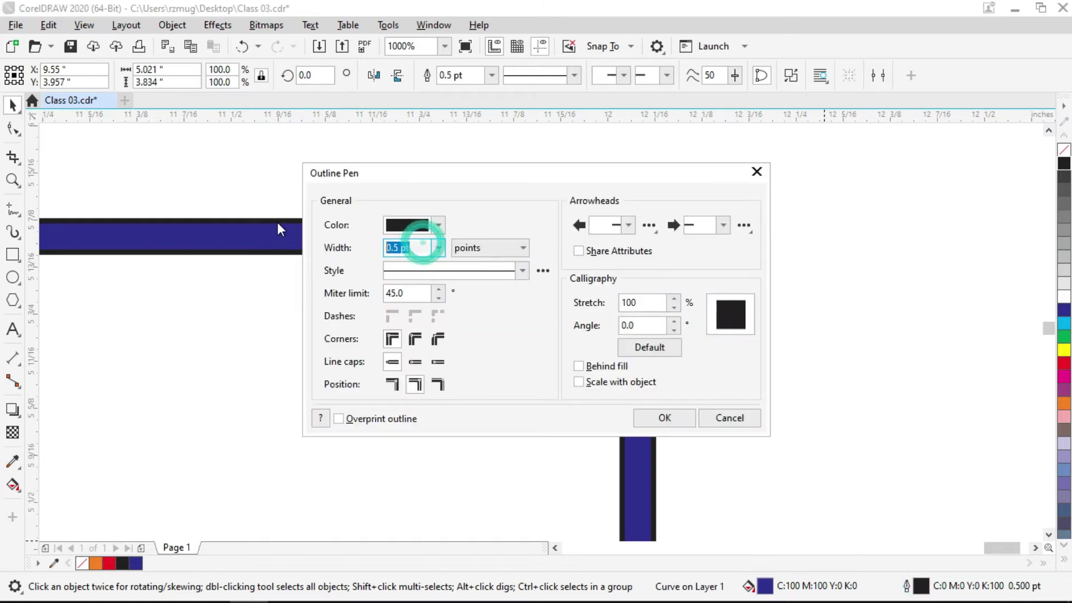
type("1")
key("Return")
scroll(515, 312, "down", 3)
left_click(615, 247)
scroll(539, 228, "down", 1)
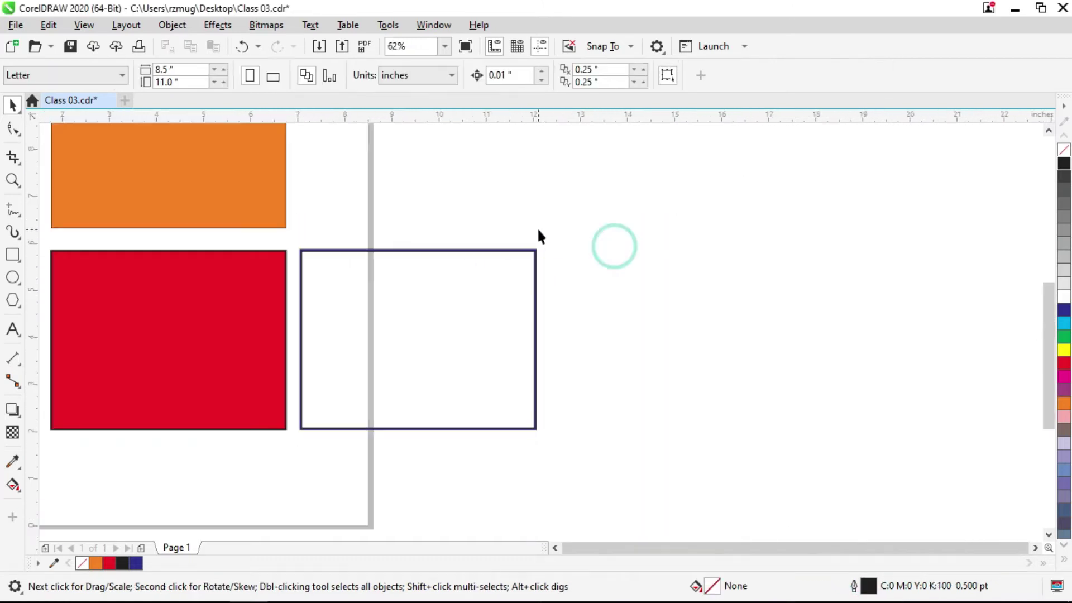
Examine the blue frame's inner and outer black outlines closely around its upper-left corner
left_click_drag(307, 259, 495, 229)
scroll(295, 226, "up", 1)
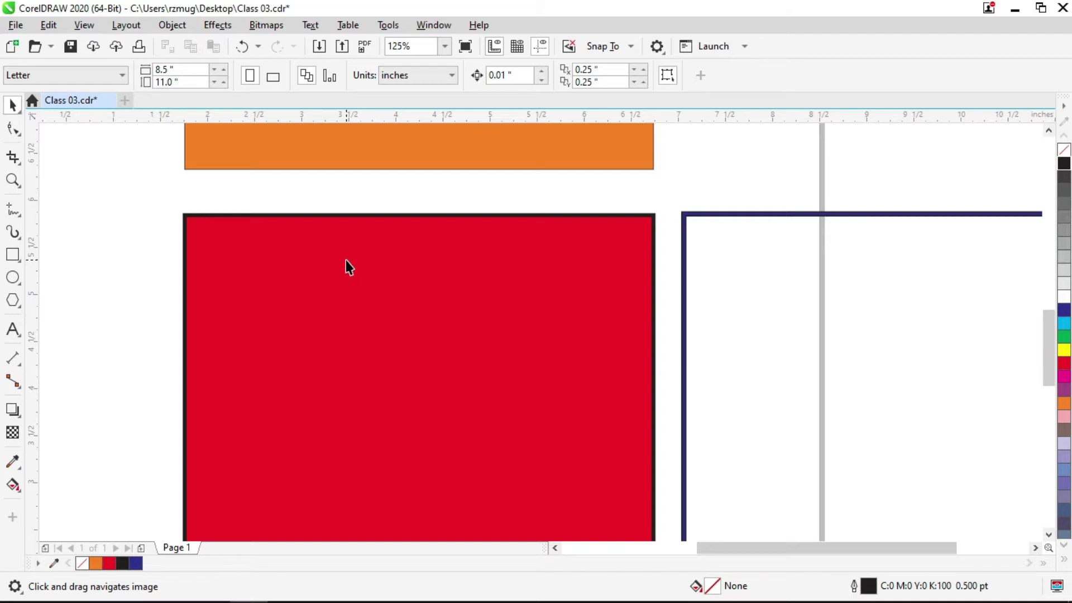
left_click_drag(426, 290, 231, 231)
left_click(590, 153)
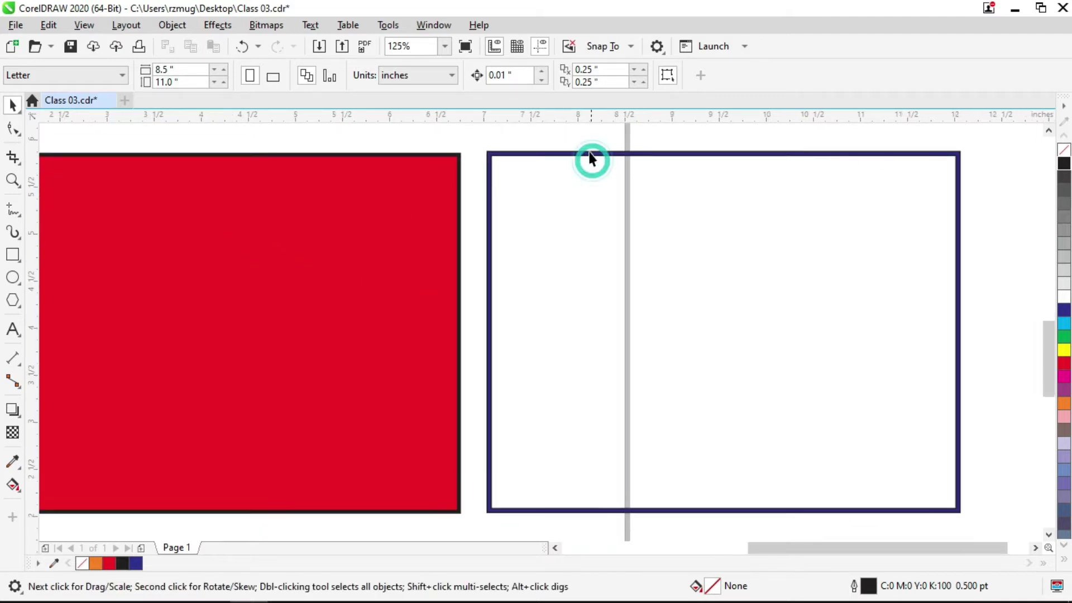
scroll(541, 146, "up", 3)
scroll(257, 225, "down", 1)
scroll(212, 222, "up", 1)
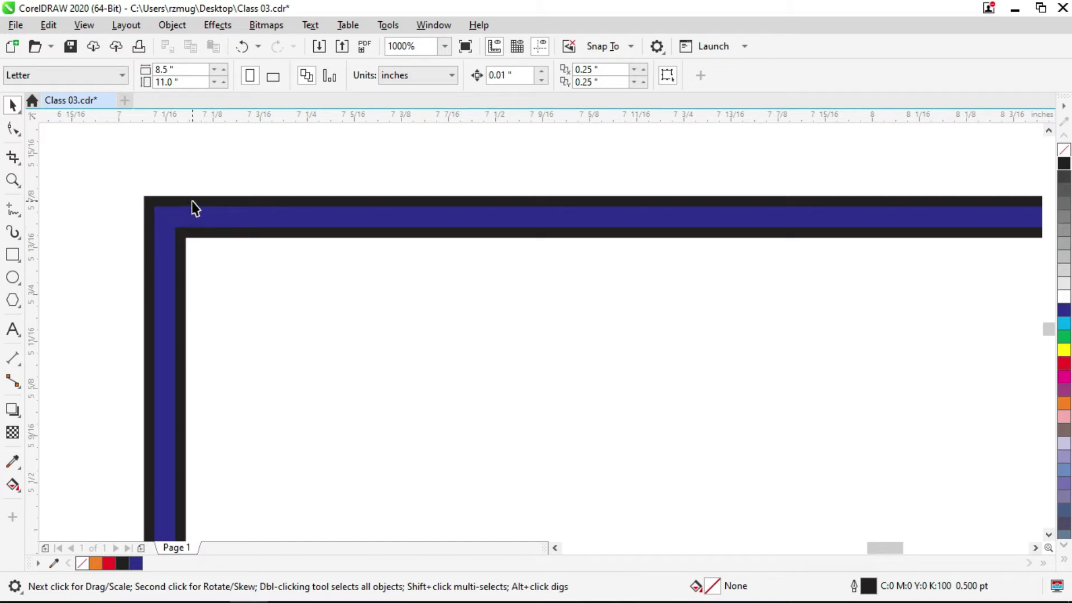
scroll(179, 207, "down", 4)
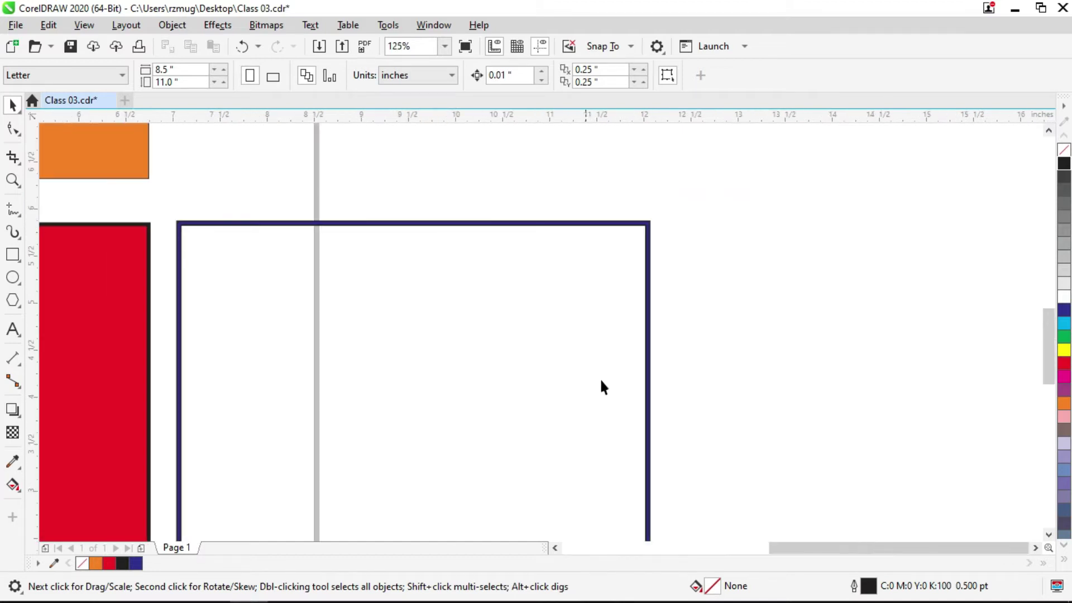
Select the blue frame with its black outline and delete it from the drawing
scroll(572, 254, "up", 2)
left_click_drag(485, 207, 589, 337)
scroll(589, 337, "down", 1)
left_click_drag(561, 258, 511, 360)
scroll(547, 274, "down", 1)
left_click_drag(385, 309, 370, 230)
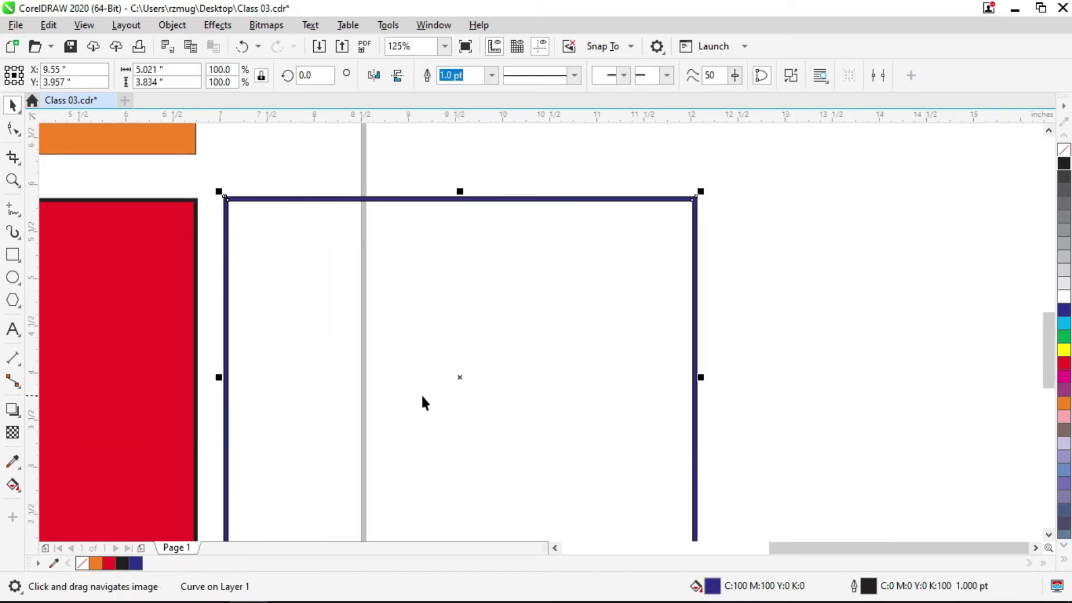
scroll(479, 386, "down", 2)
scroll(535, 343, "up", 1)
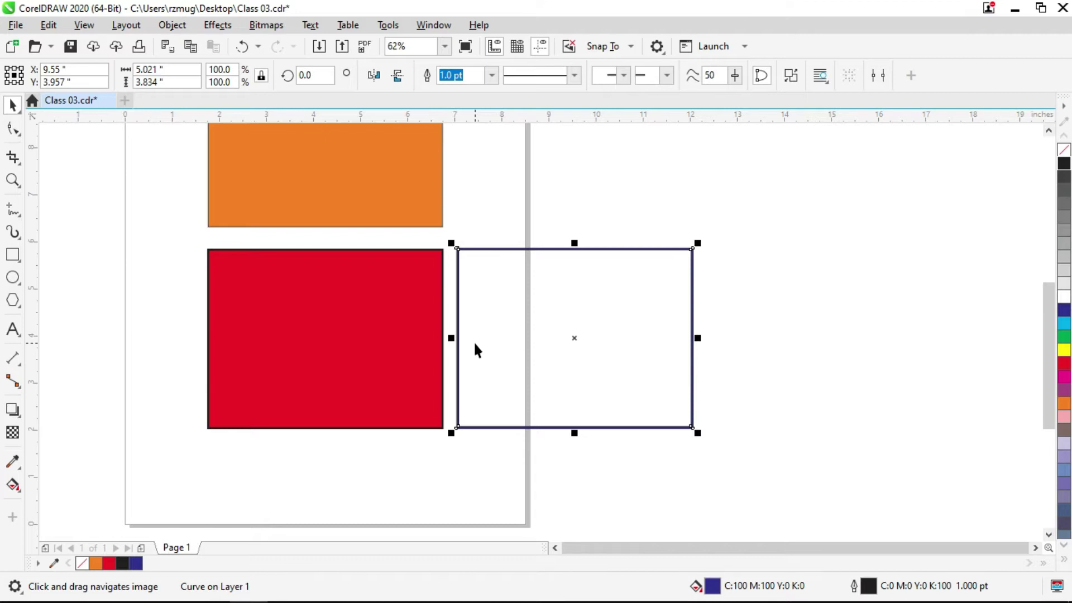
key("Delete")
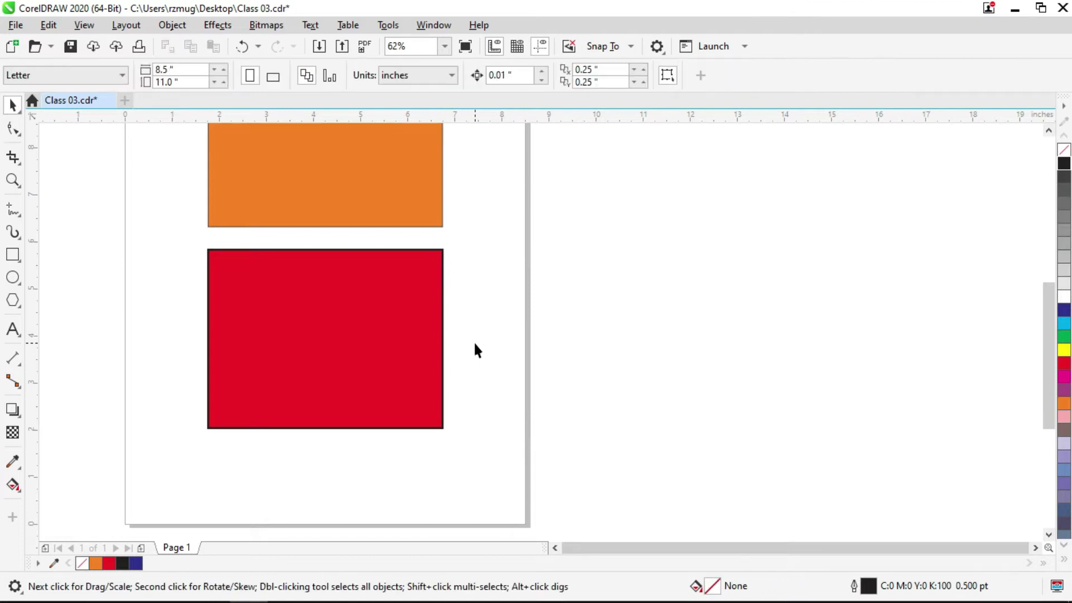
Select the red shape with the Shape tool to view its nodes
left_click(17, 135)
left_click_drag(360, 274, 424, 308)
left_click(417, 321)
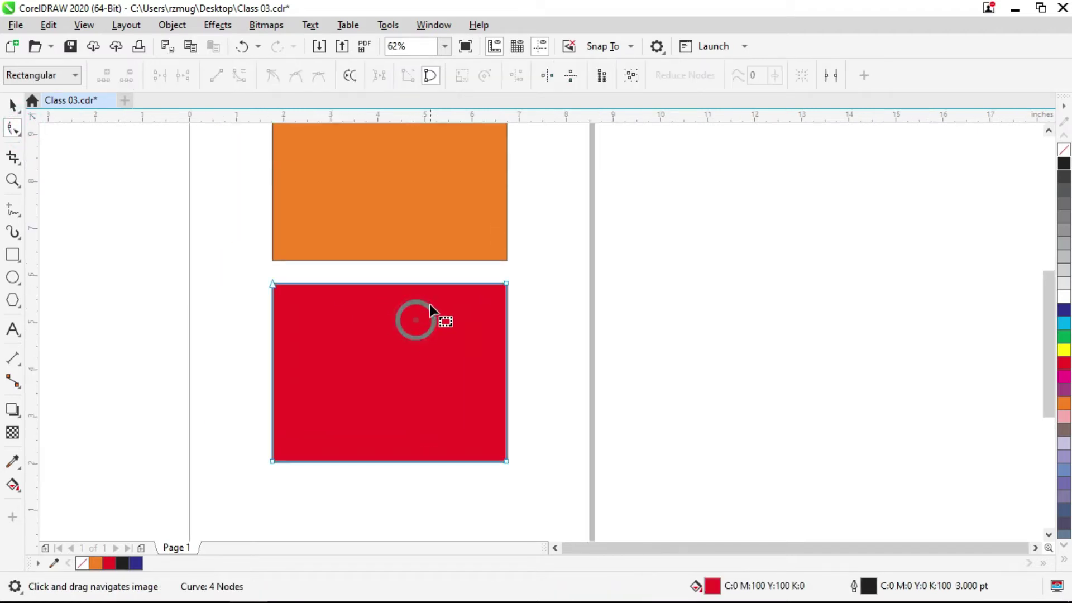
Select the orange rectangle above the red shape with the Pick tool and delete it
left_click(21, 106)
left_click(156, 234)
left_click_drag(330, 218, 333, 264)
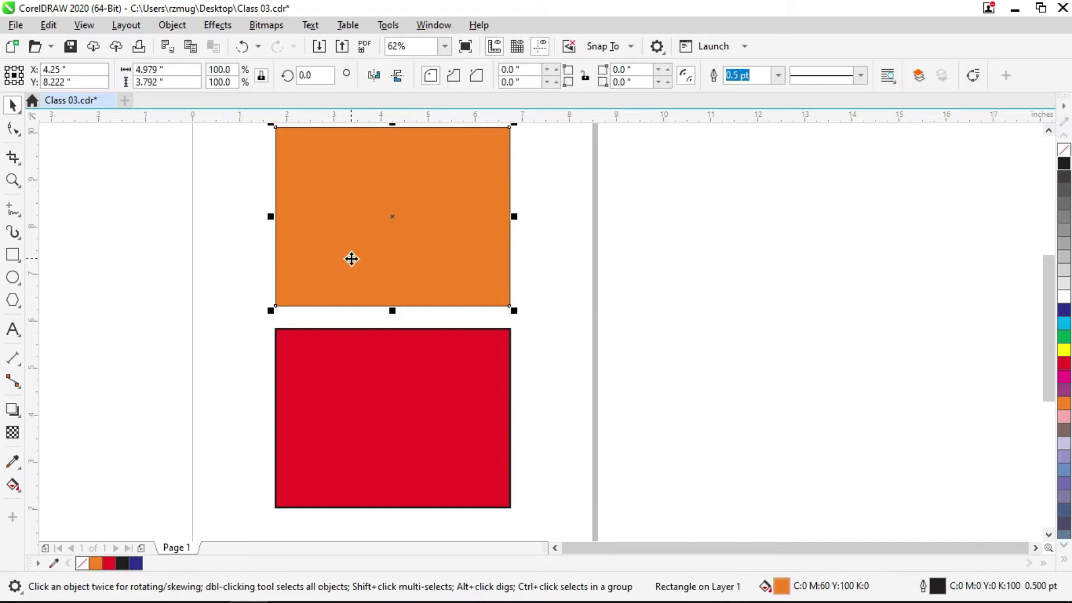
key("Delete")
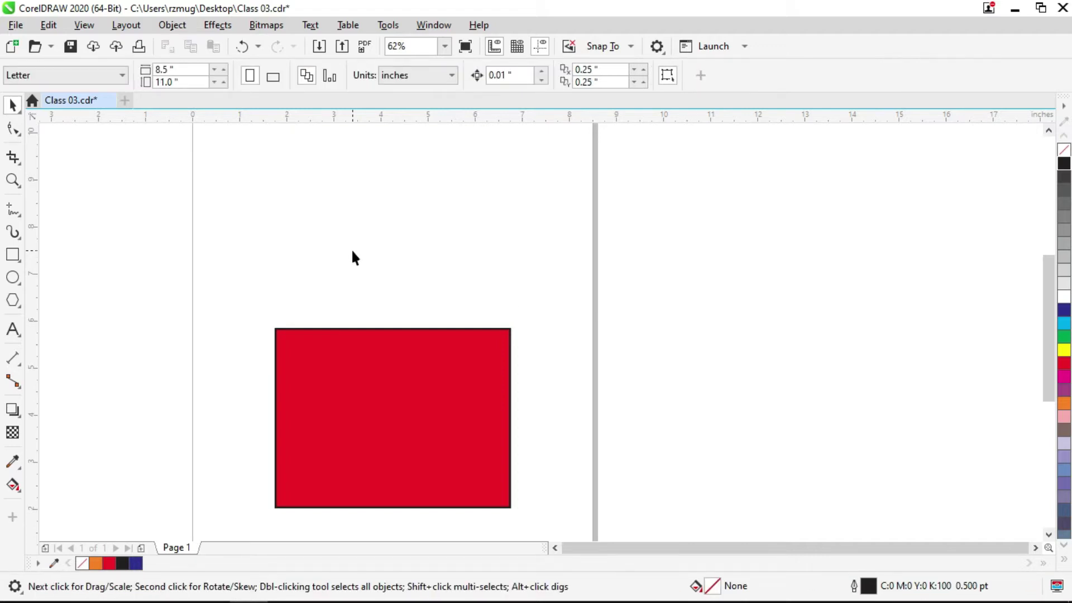
Select the remaining red shape and activate the Shape tool to edit its nodes
key("F4")
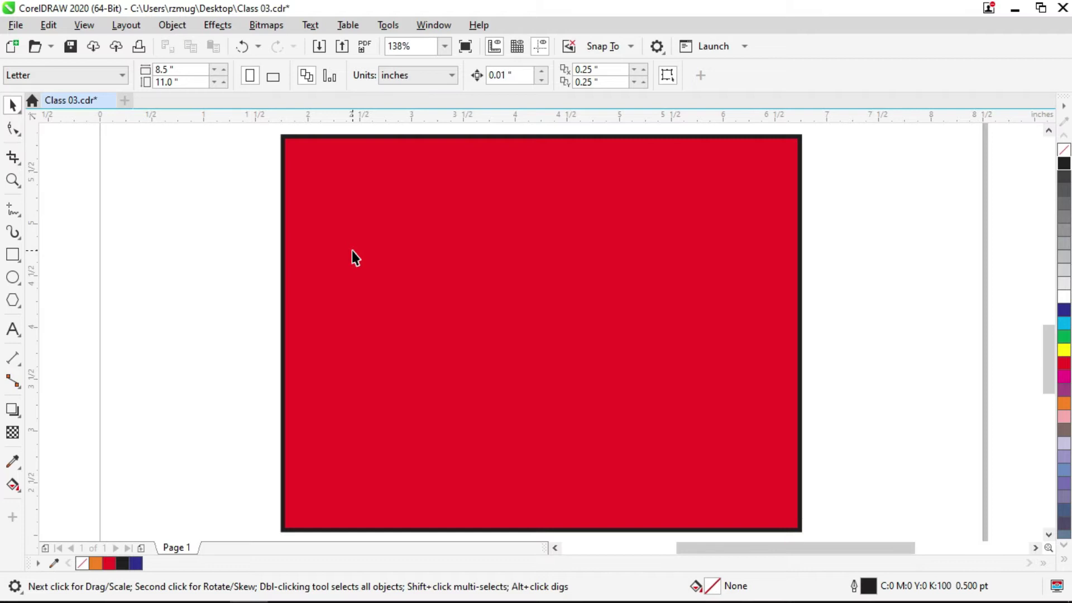
scroll(361, 241, "down", 2)
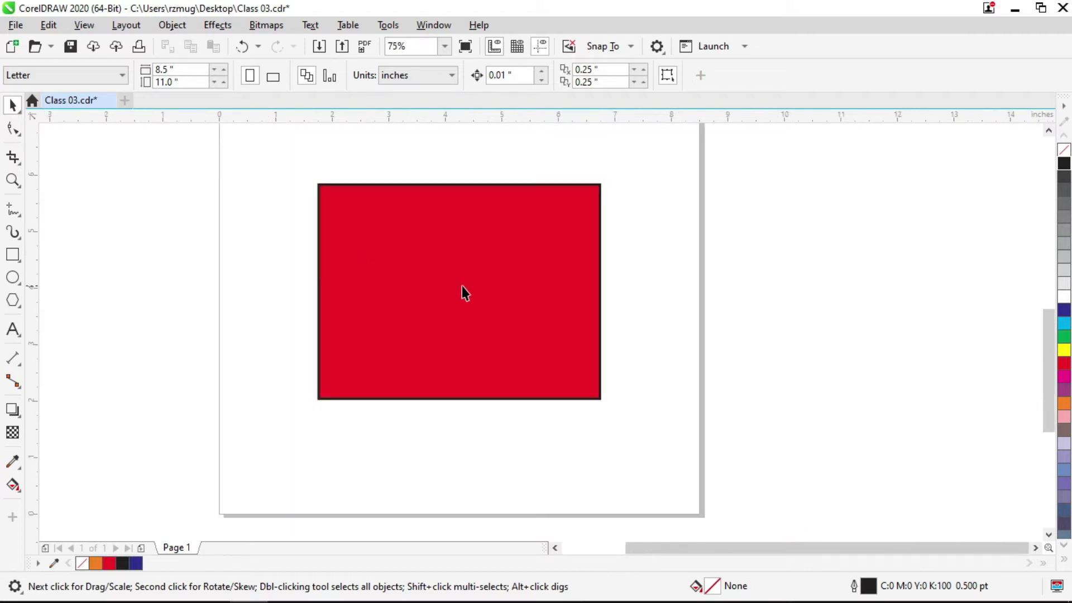
left_click_drag(462, 286, 464, 314)
left_click(654, 248)
left_click(540, 247)
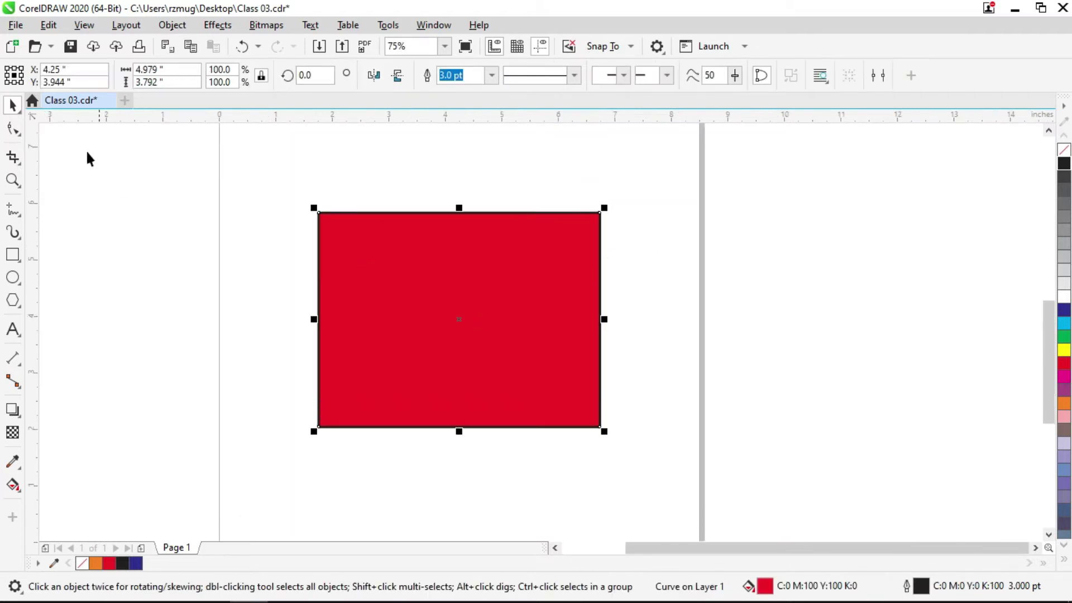
left_click(17, 129)
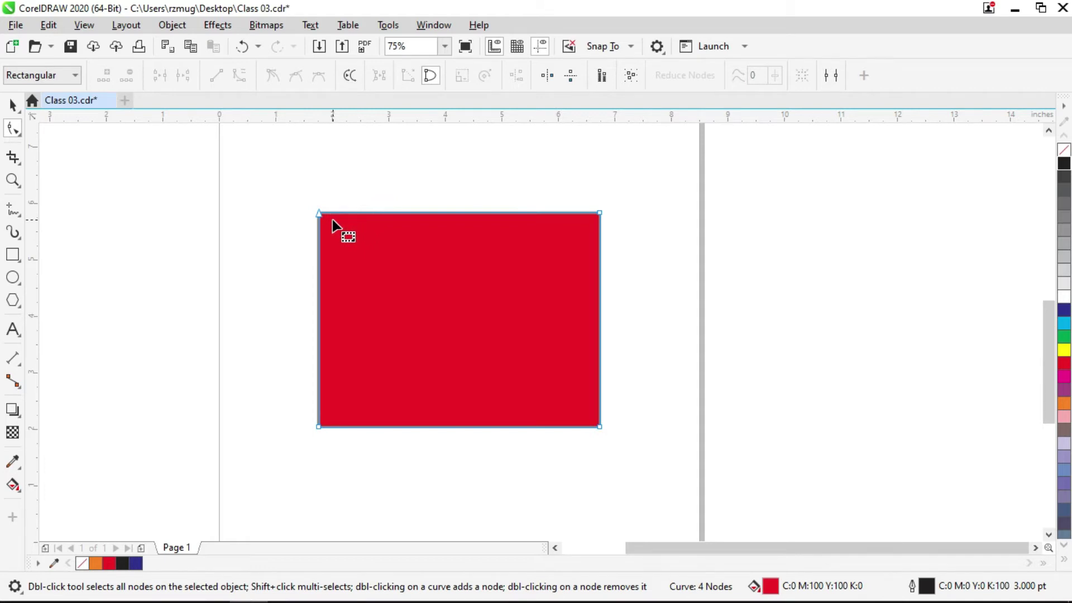
Examine the node at the red shape's upper-left corner and the outline running from it
scroll(333, 219, "up", 4)
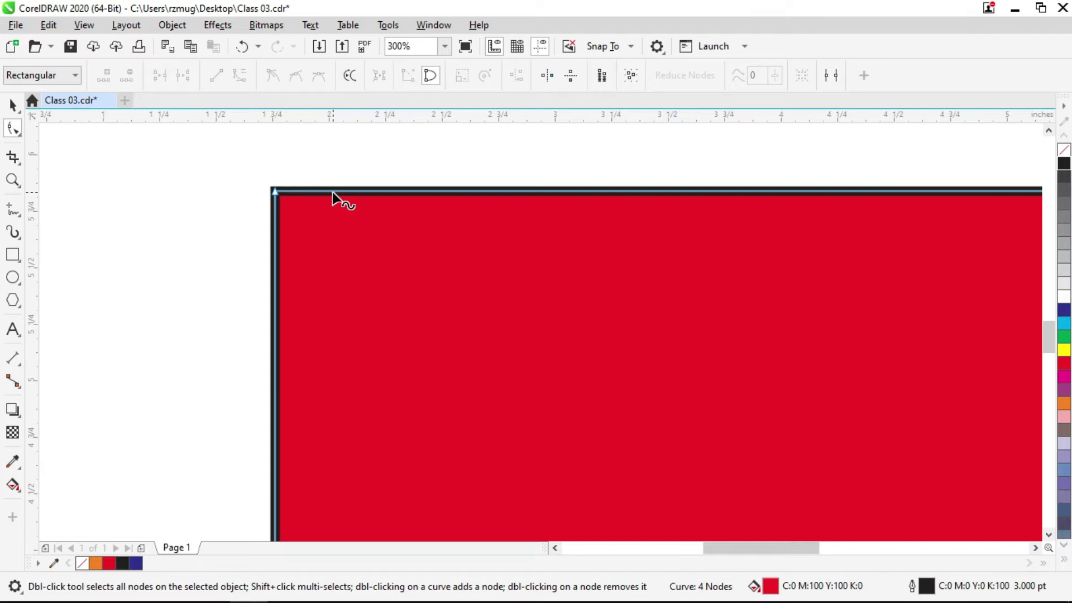
scroll(332, 192, "down", 3)
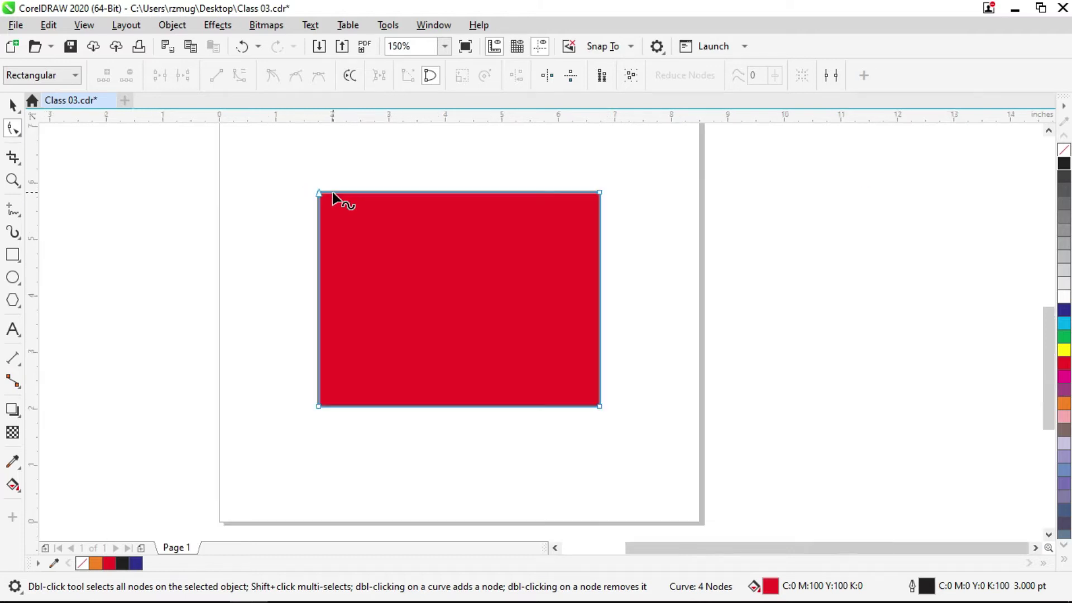
scroll(346, 193, "up", 3)
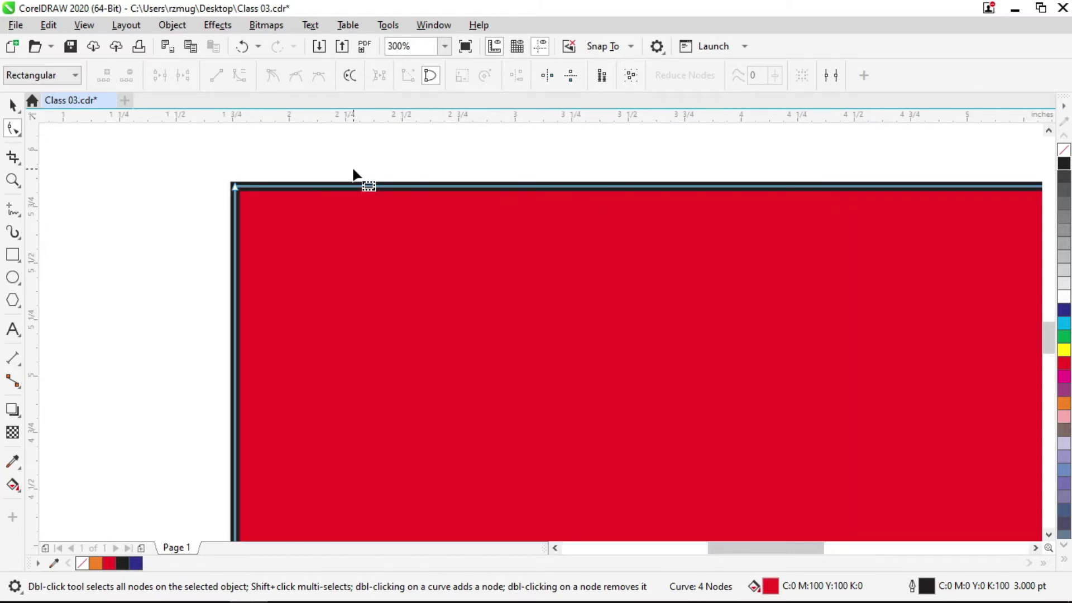
left_click_drag(352, 169, 294, 216)
scroll(305, 230, "down", 3)
scroll(299, 228, "up", 1)
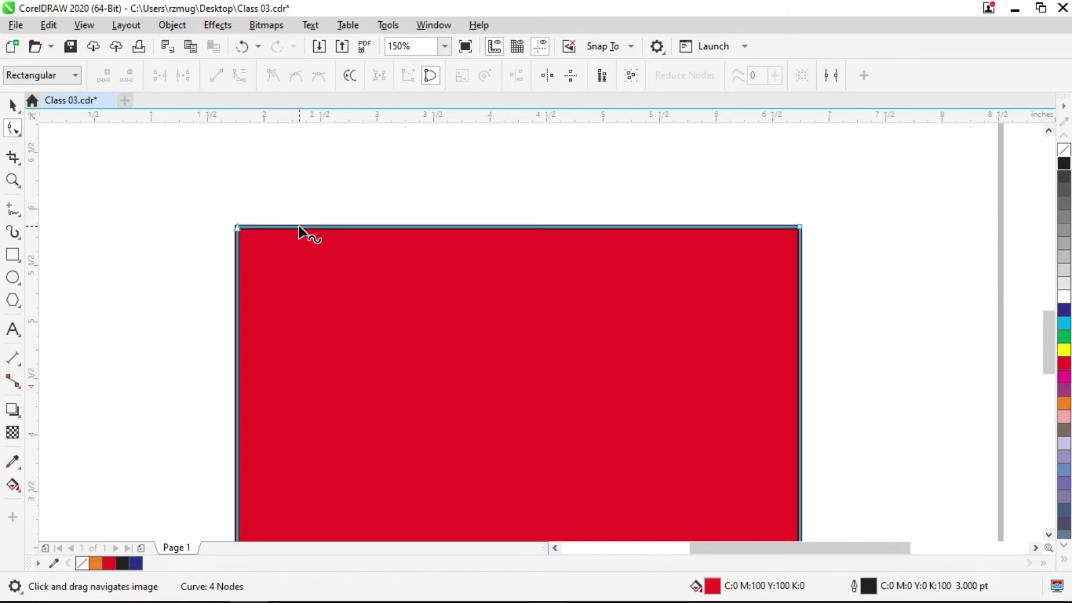
left_click_drag(299, 252, 287, 207)
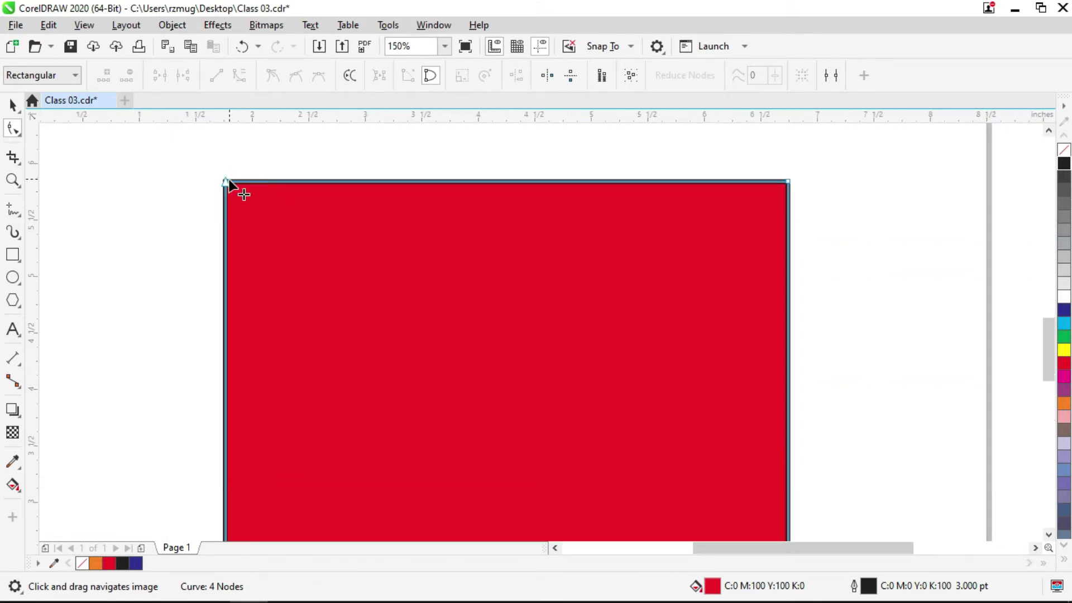
Try moving the red shape's upper-left, lower-left and lower-right corner nodes outward, undoing each move
left_click_drag(226, 183, 154, 160)
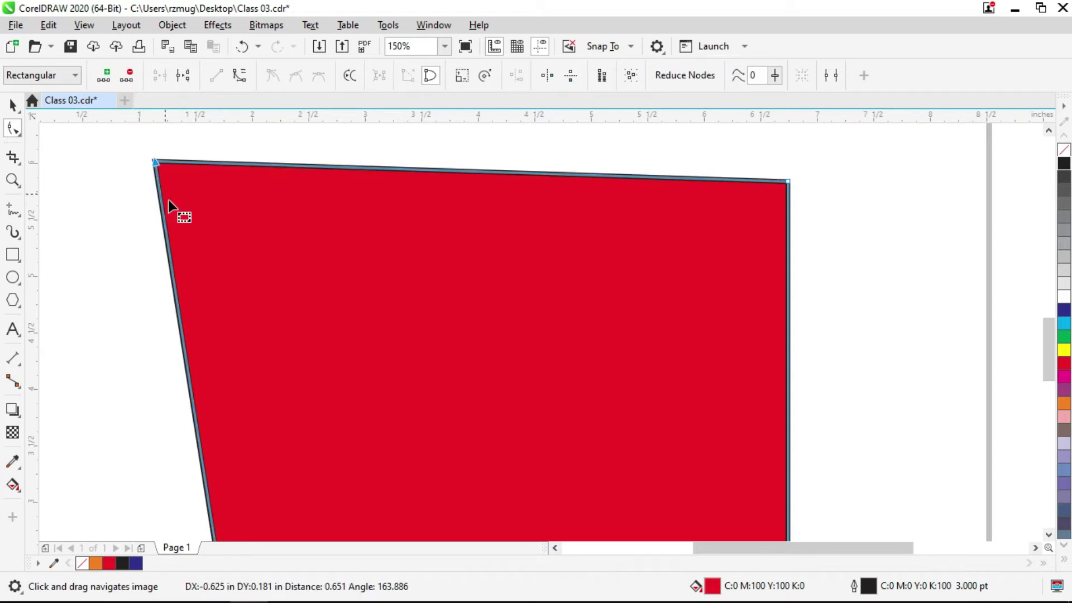
key("ctrl+z")
left_click_drag(292, 390, 286, 274)
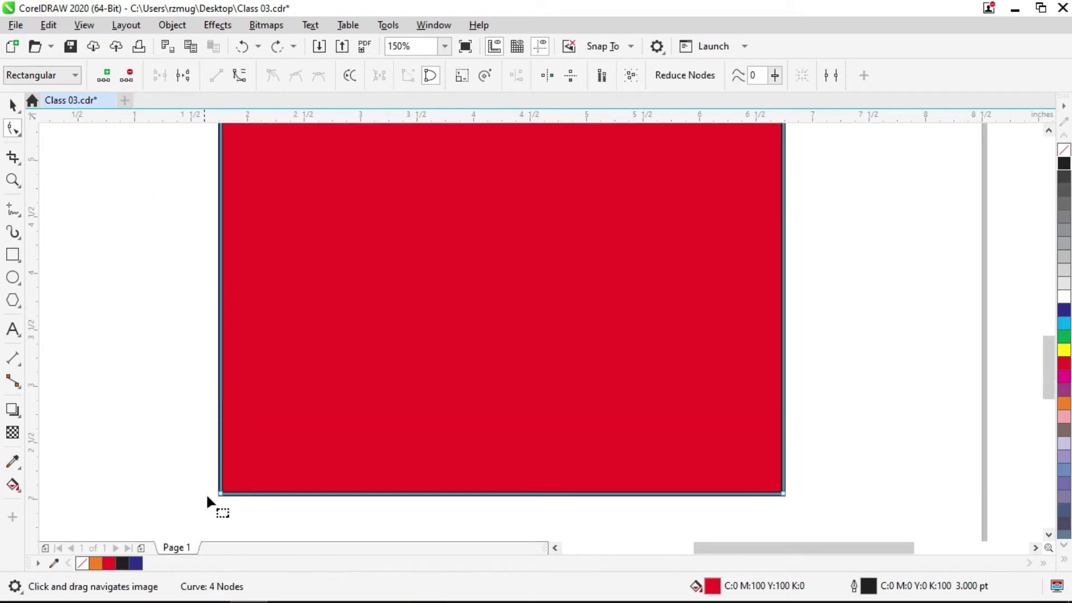
left_click_drag(220, 492, 176, 512)
key("ctrl+z")
left_click_drag(784, 493, 813, 514)
key("ctrl+z")
left_click_drag(738, 291, 714, 376)
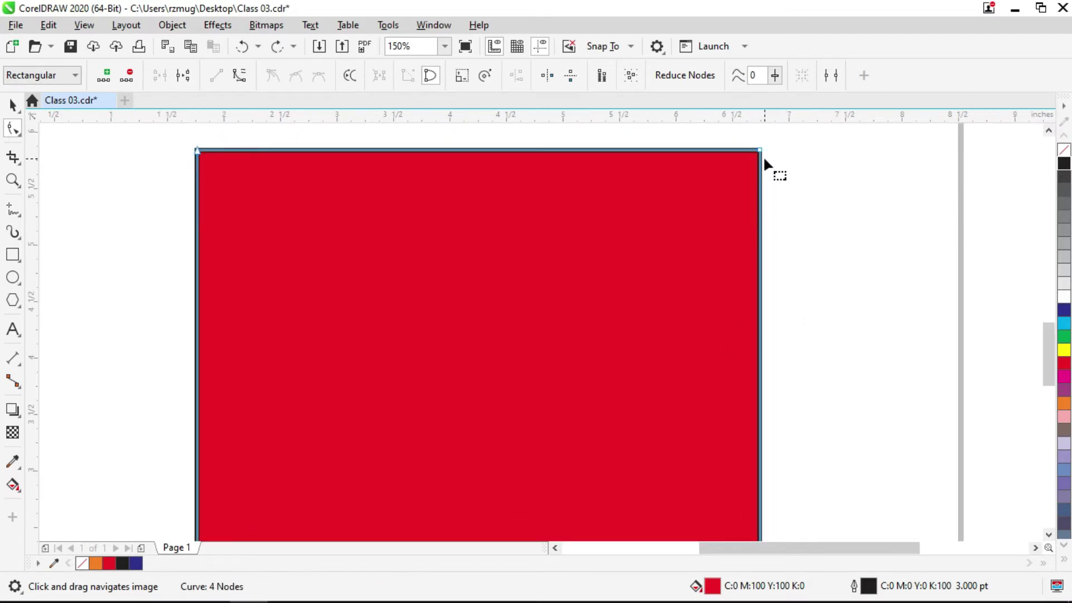
Select a point on the red shape's top edge and check the Convert to line and Convert to curve options
left_click_drag(334, 201, 370, 239)
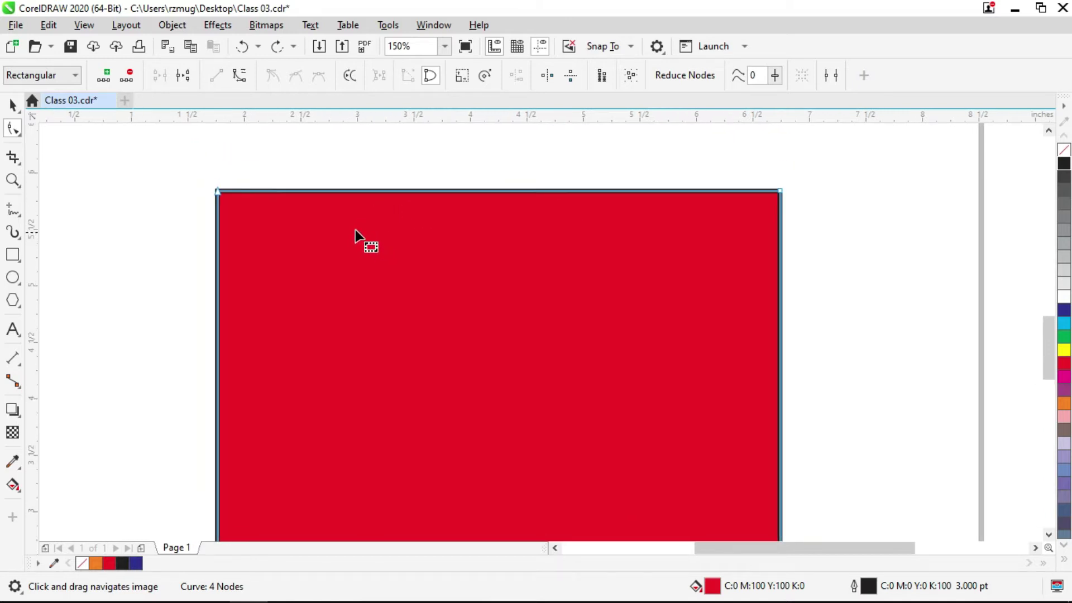
left_click(275, 191)
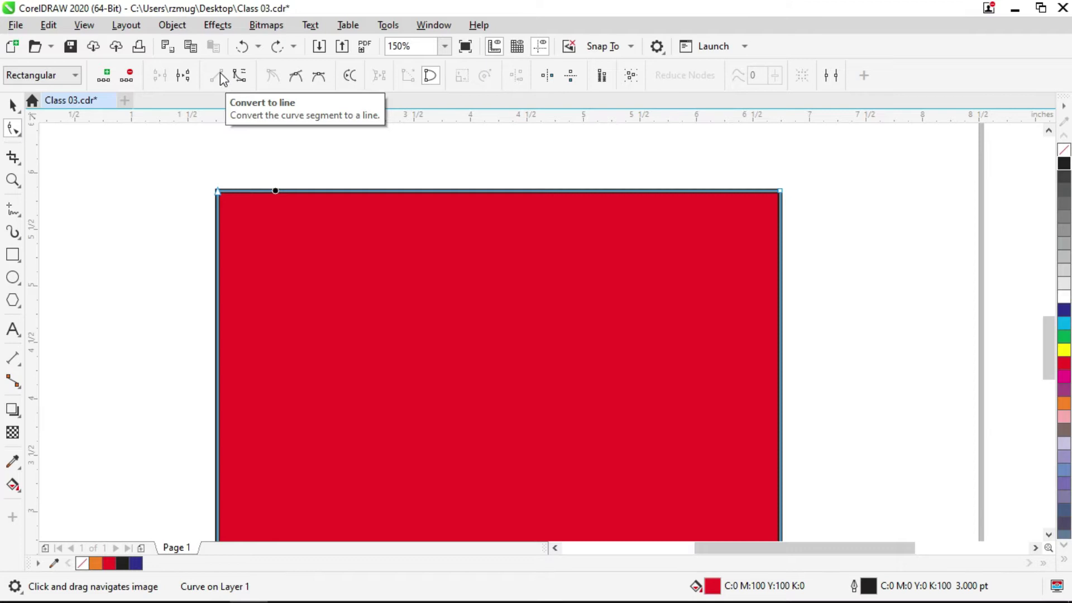
scroll(308, 161, "down", 1)
left_click(319, 159)
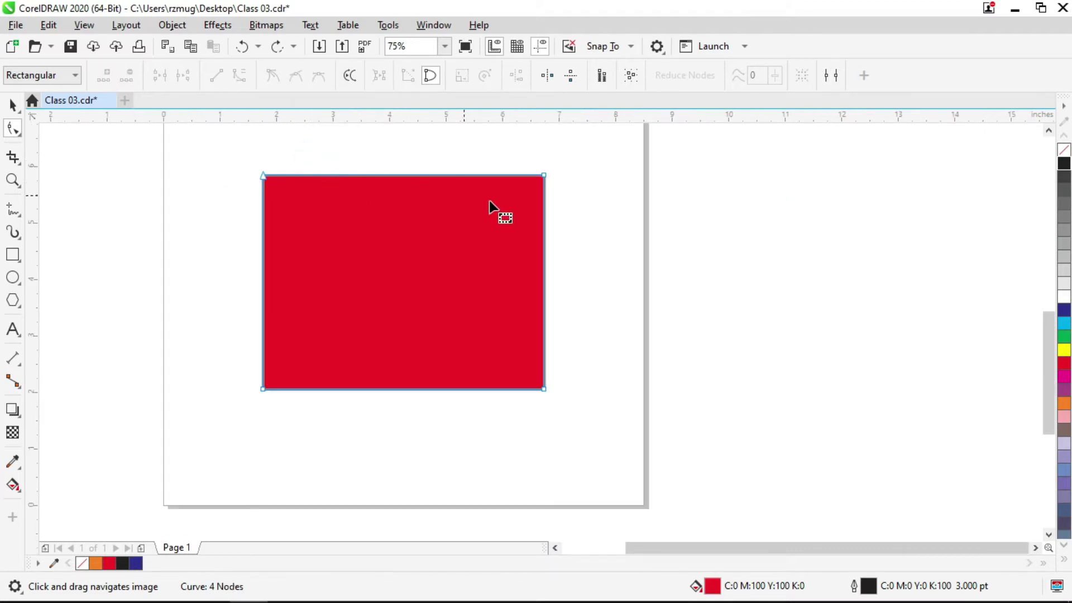
scroll(247, 177, "up", 1)
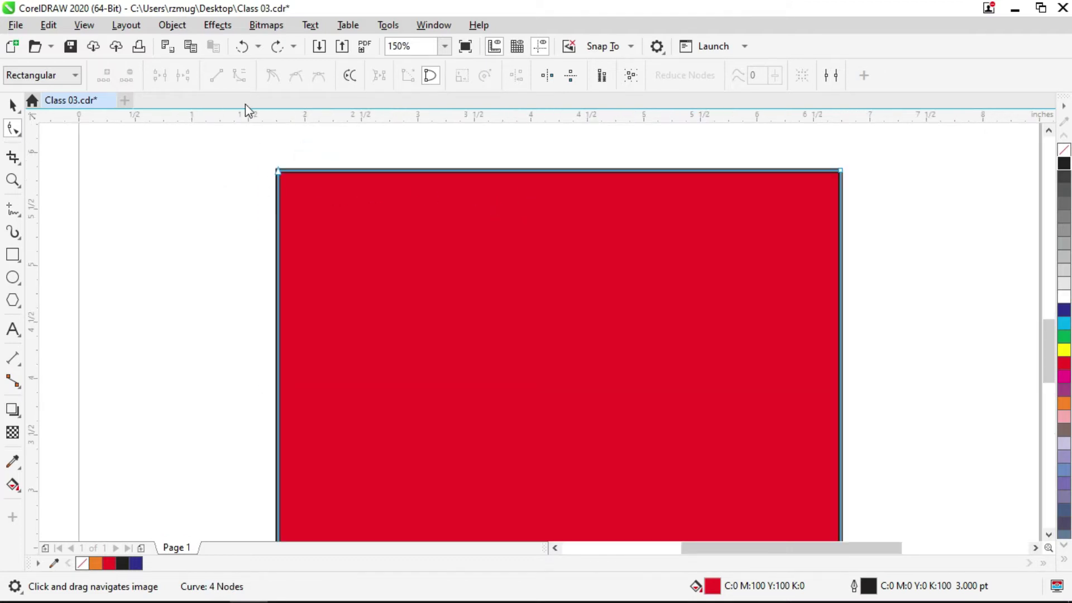
left_click(312, 171)
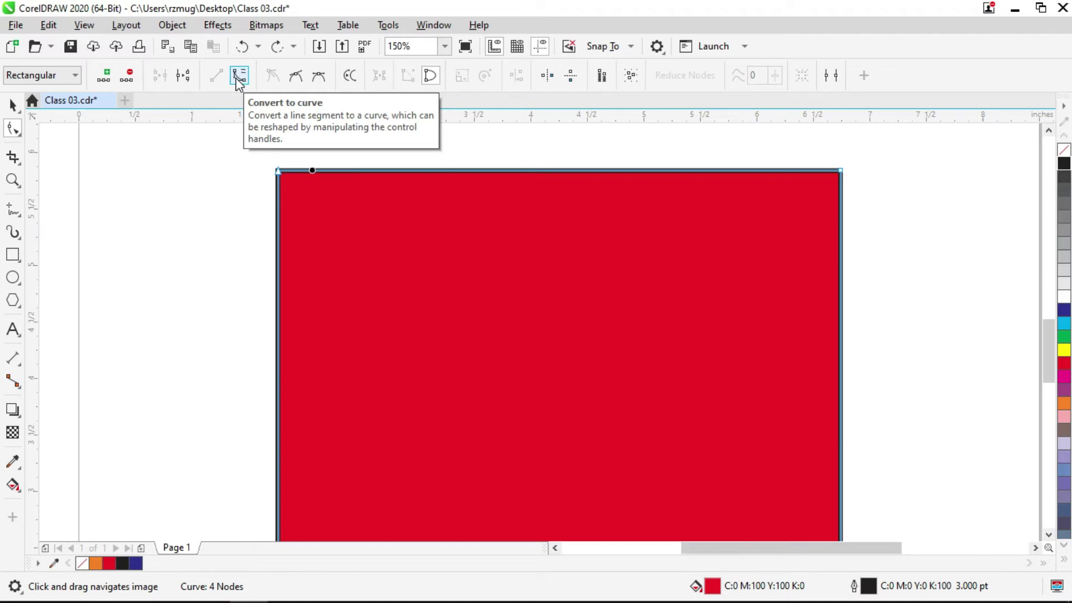
scroll(182, 222, "down", 2)
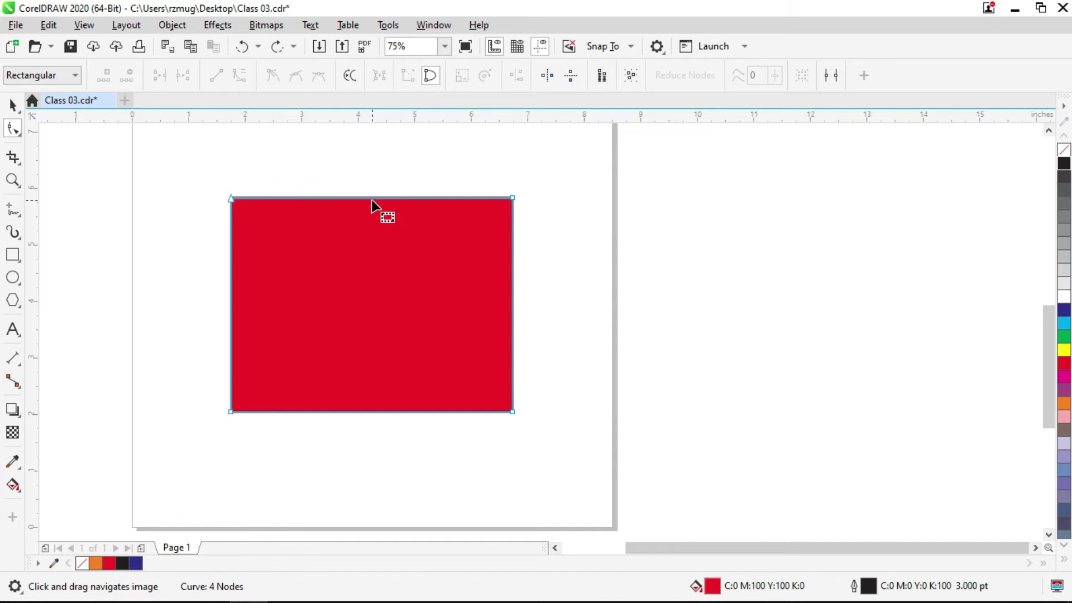
scroll(369, 199, "up", 2)
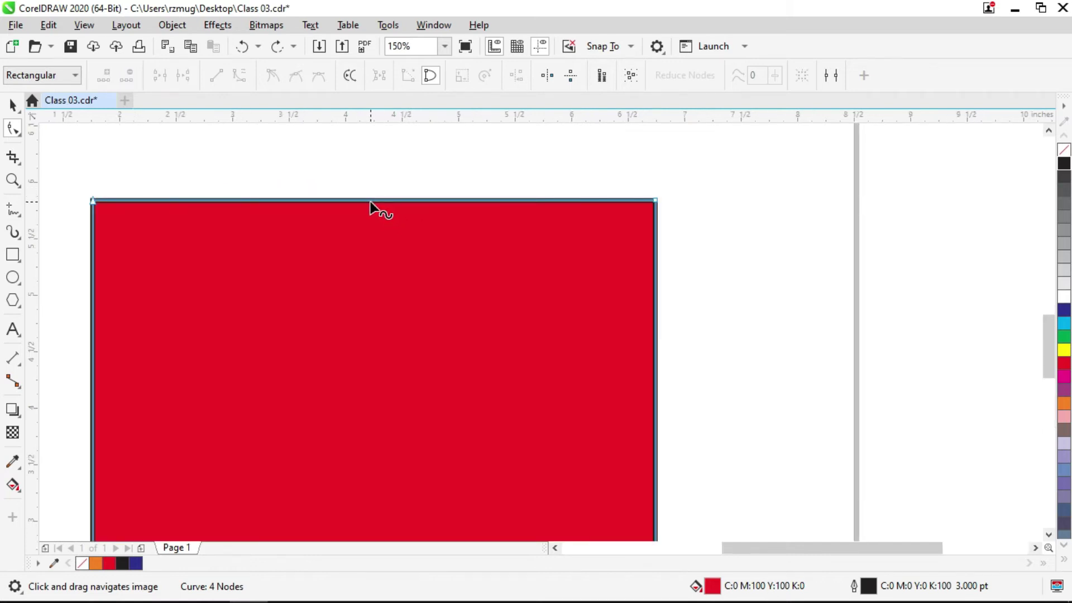
Try to bend the straight top edge of the red shape downward from its middle, and undo the attempt
left_click(371, 200)
left_click_drag(371, 200, 373, 274)
scroll(408, 252, "down", 1)
key("ctrl+z")
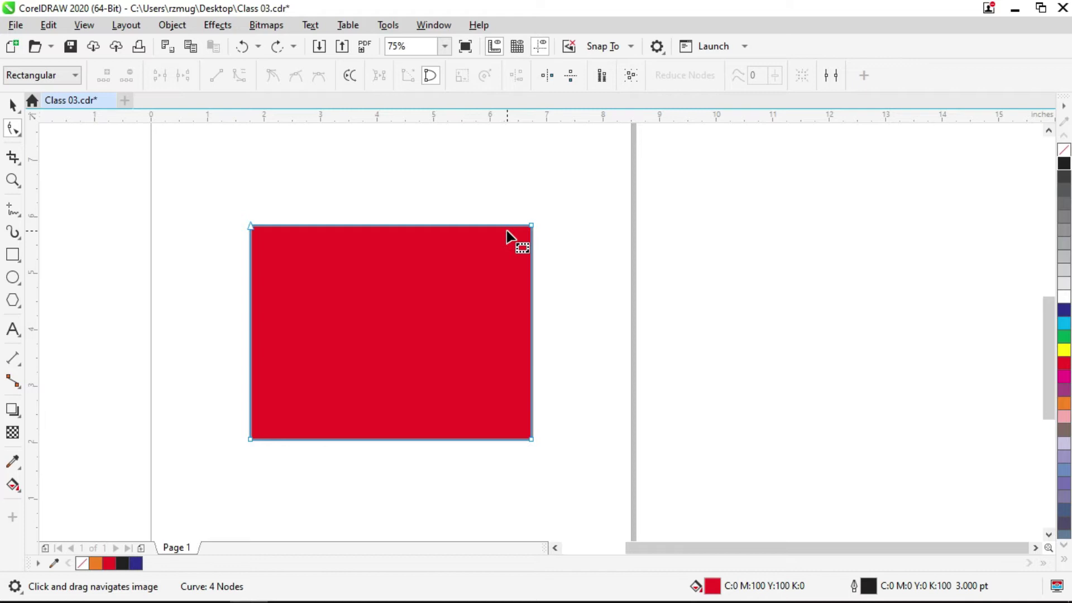
Convert the red shape's straight top edge to a curve segment
left_click(380, 225)
left_click(382, 190)
left_click(385, 227)
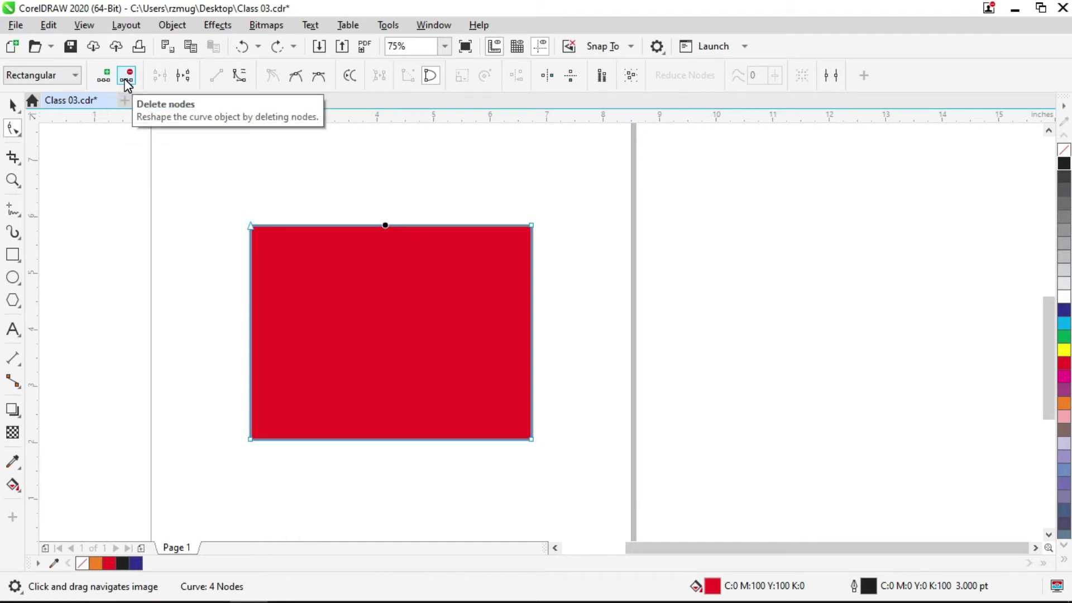
left_click(241, 79)
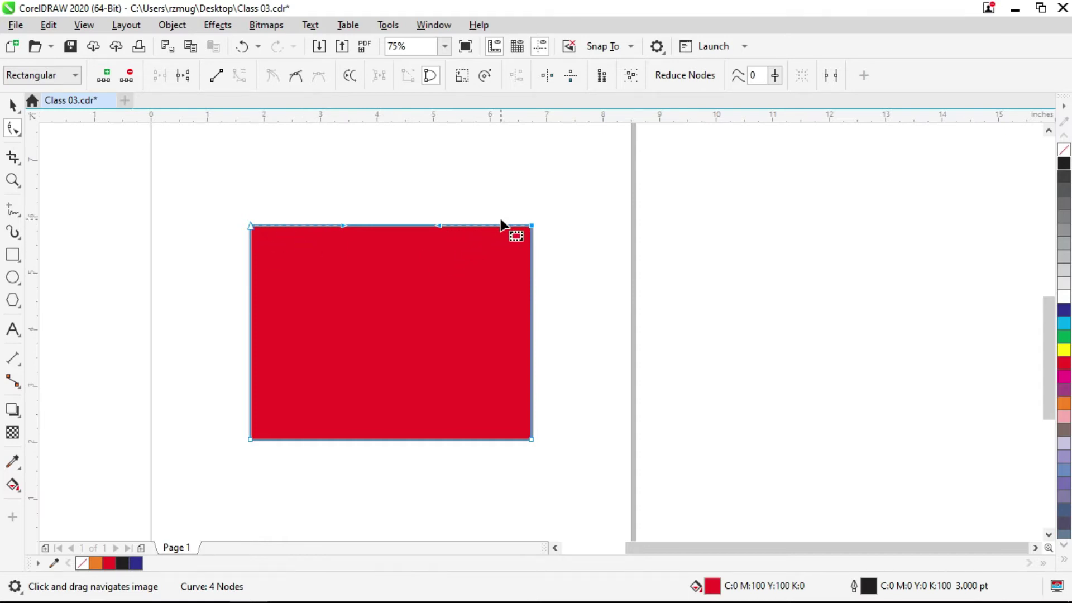
Pull the middle of the converted top edge down into a concave curve, and undo that bend
scroll(257, 227, "up", 2)
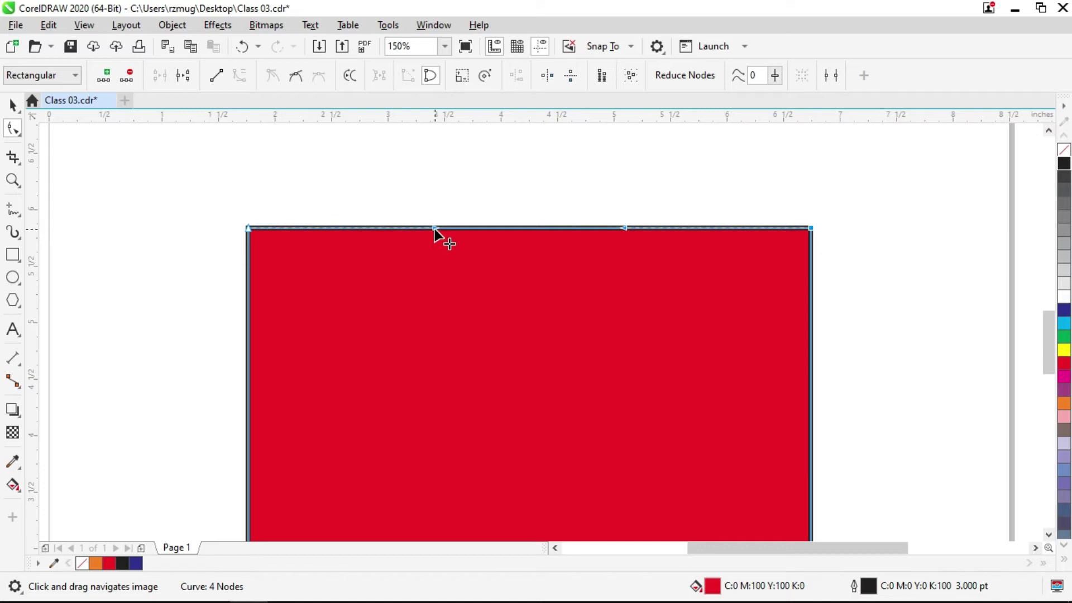
left_click_drag(645, 270, 595, 232)
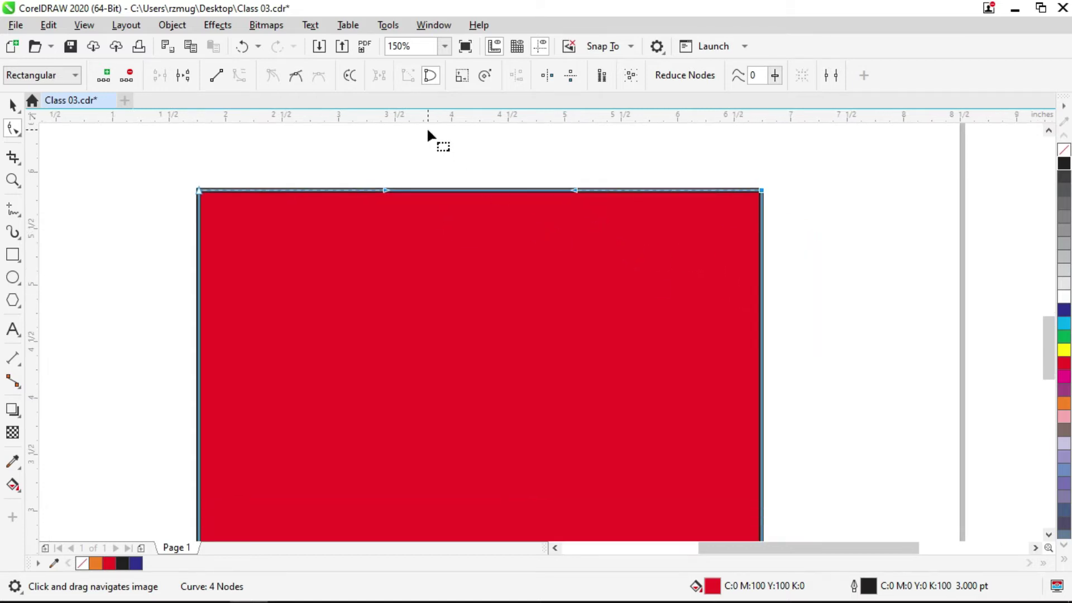
left_click(465, 191)
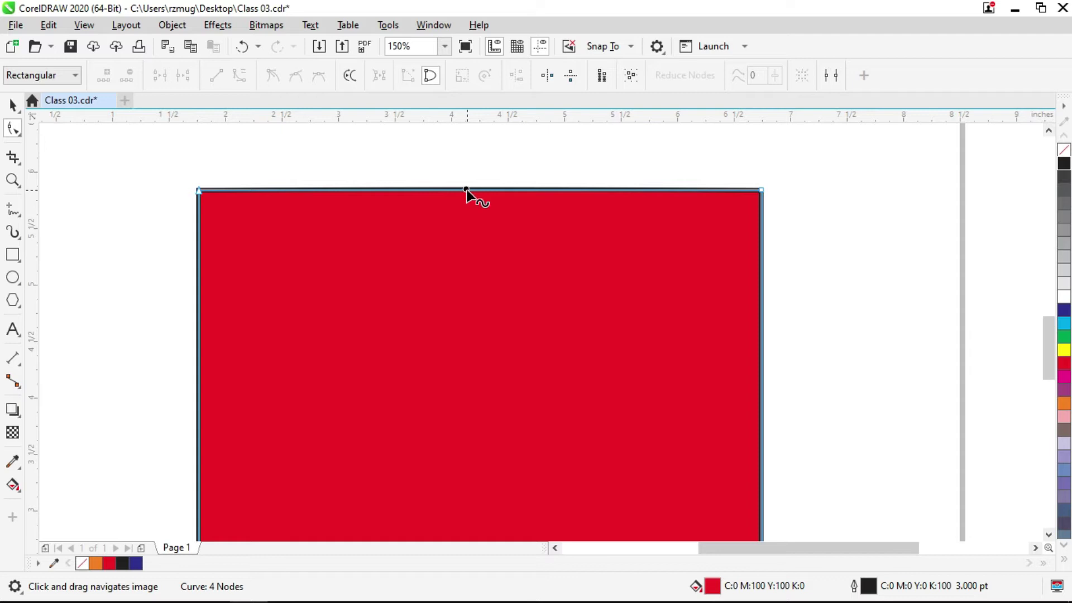
left_click_drag(467, 190, 462, 334)
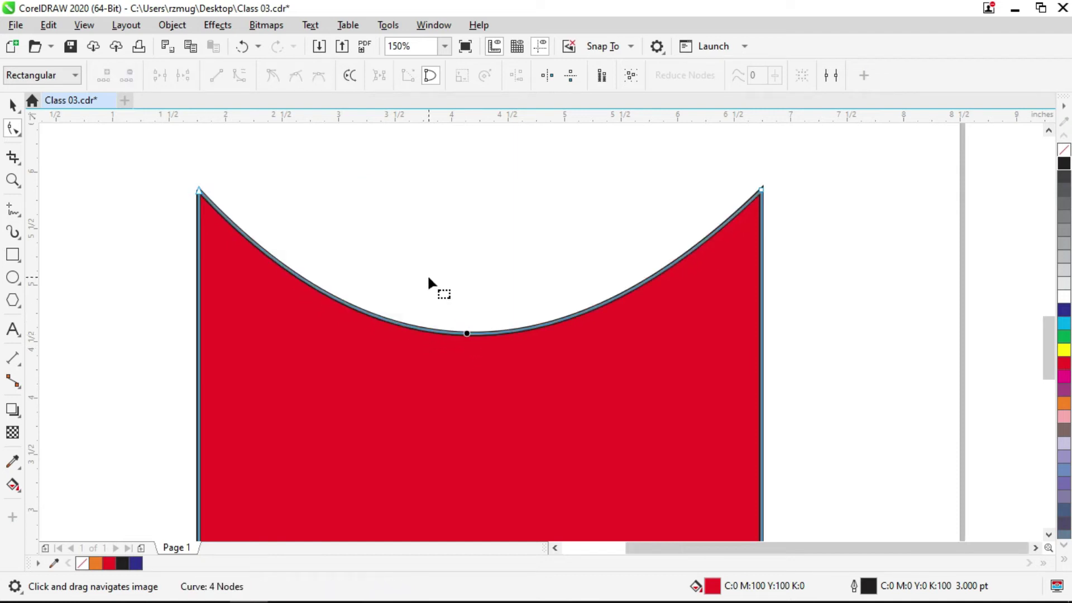
scroll(428, 277, "down", 1)
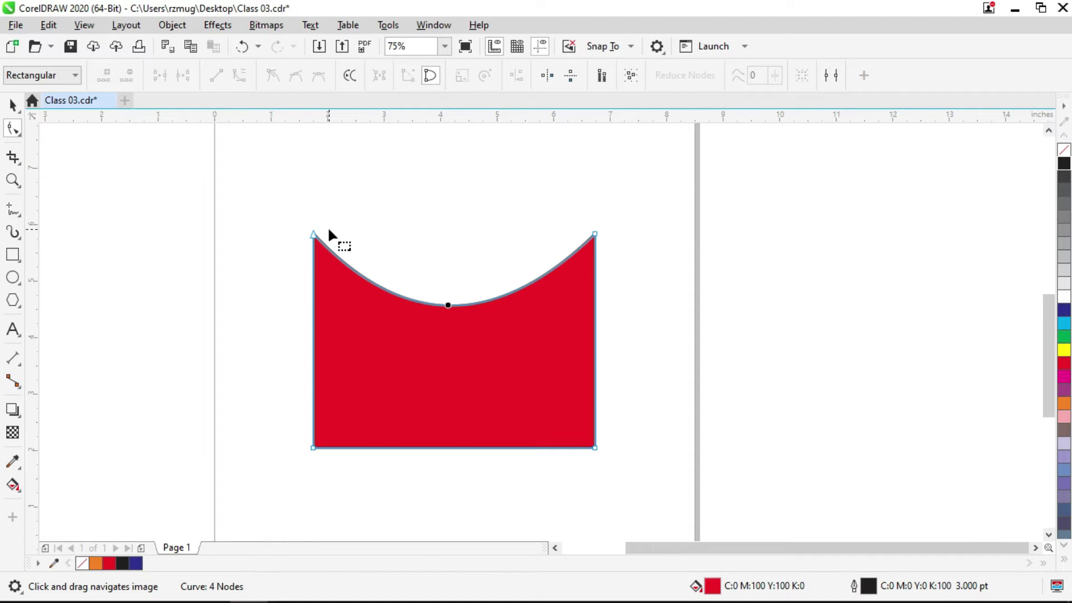
key("ctrl+z")
Pull the upper-right node's control handle far down into the red shape to make the top edge dip on that side
scroll(341, 230, "up", 2)
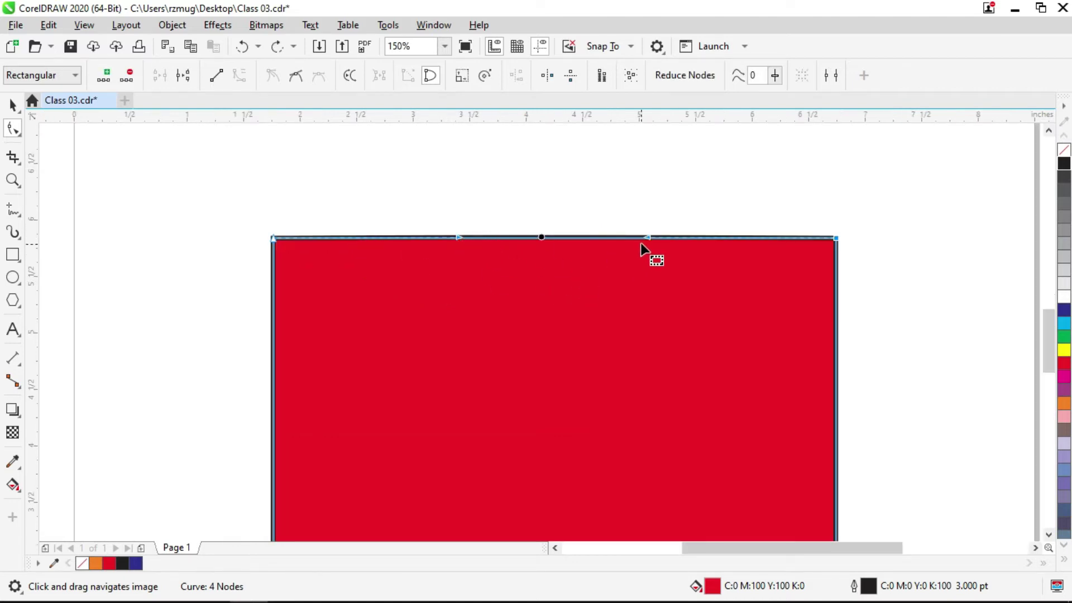
scroll(662, 243, "up", 2)
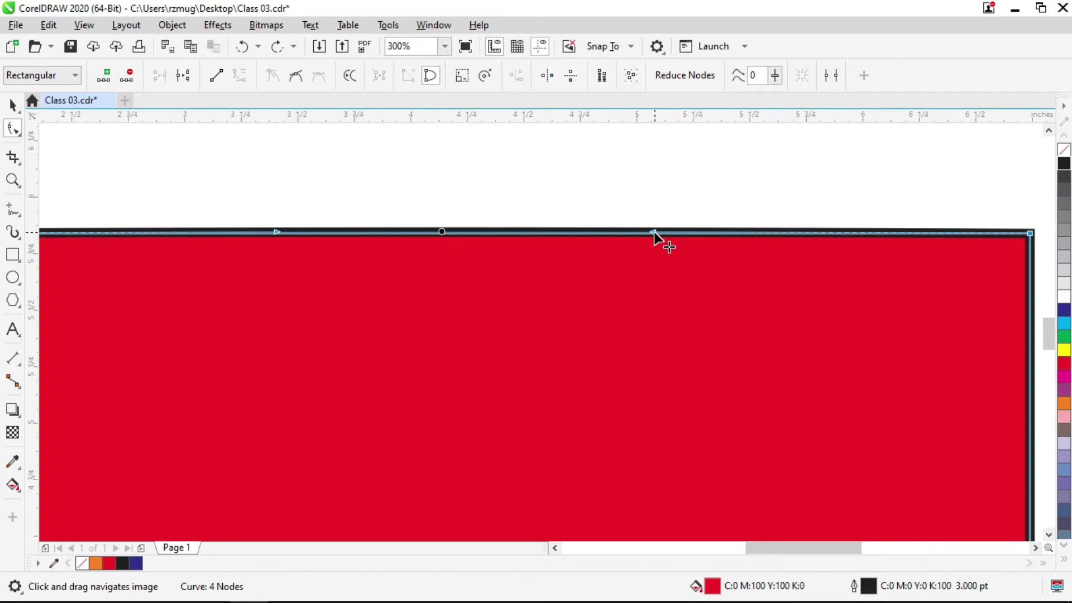
scroll(654, 232, "up", 2)
scroll(650, 230, "down", 2)
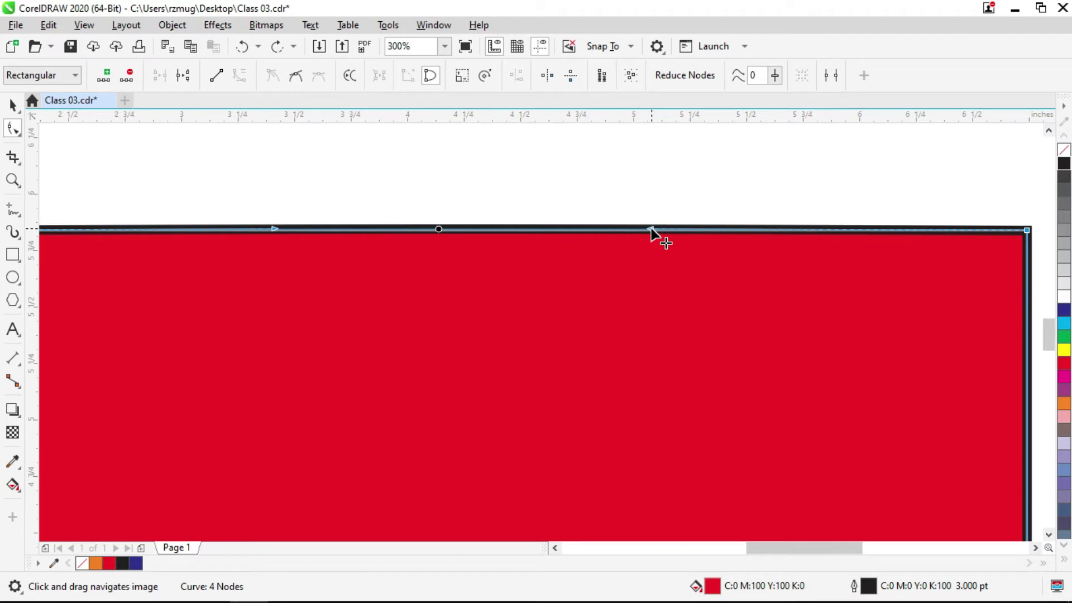
scroll(652, 229, "down", 1)
left_click_drag(652, 229, 635, 179)
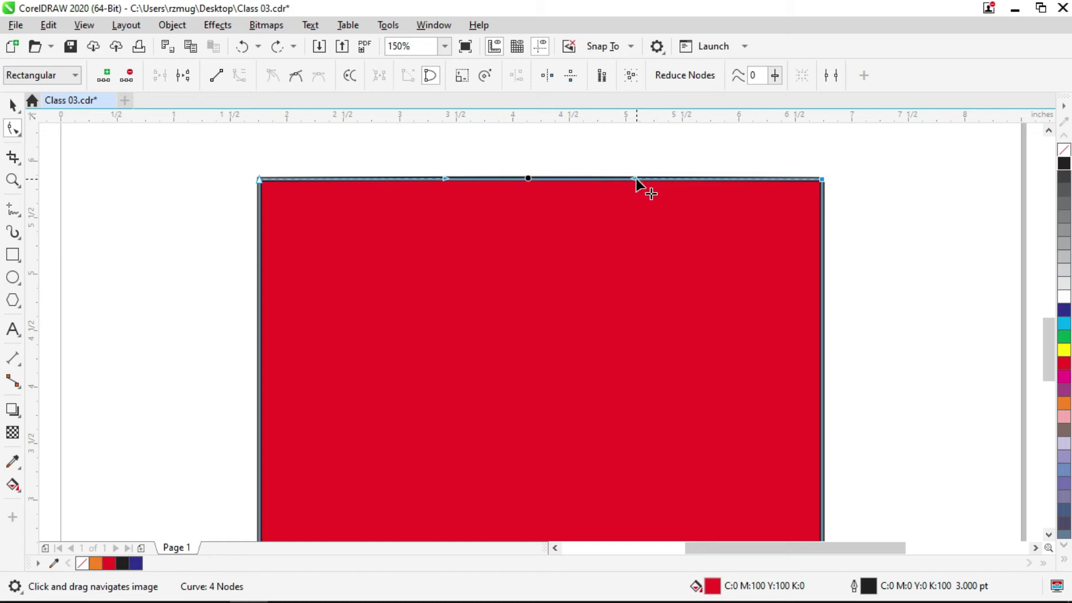
left_click_drag(634, 178, 640, 487)
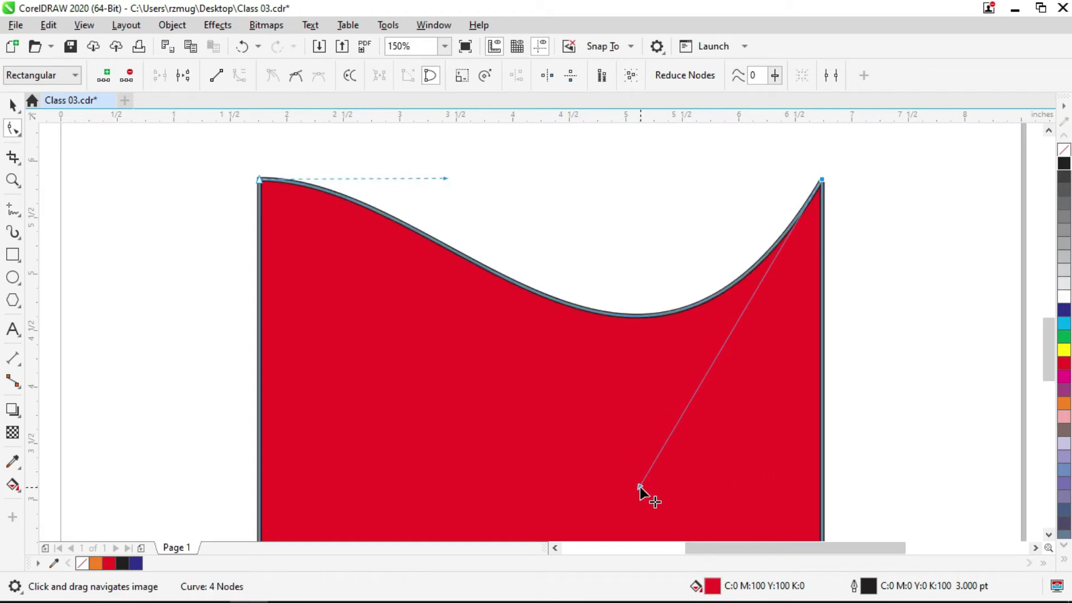
scroll(403, 390, "down", 2)
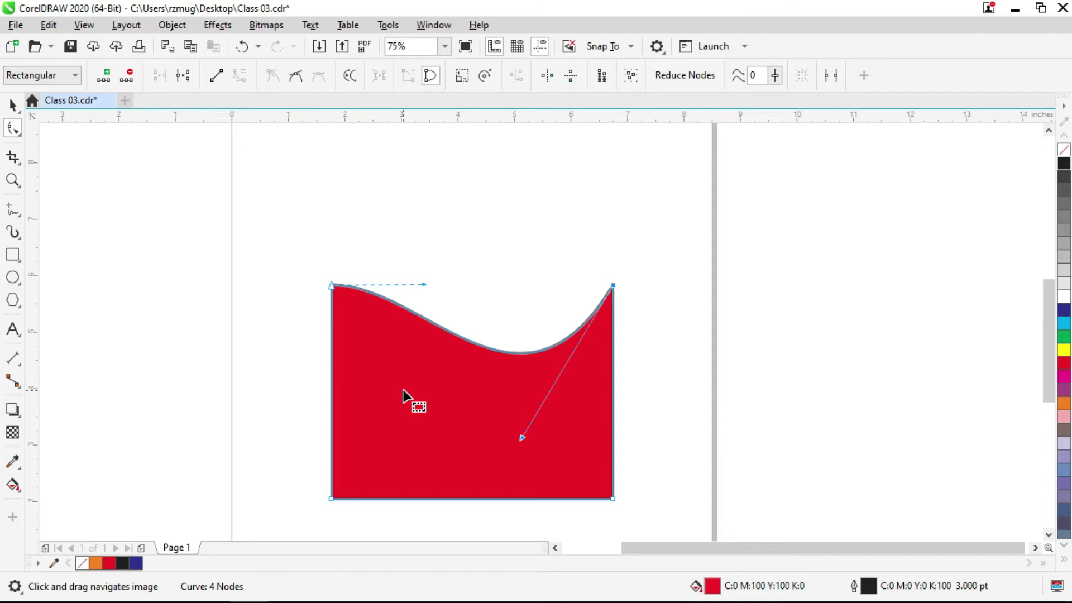
Raise the upper-left node's control handle above the red shape to form an S-shaped top edge, and deselect the shape
left_click_drag(425, 285, 411, 420)
key("ctrl+z")
left_click_drag(425, 285, 419, 160)
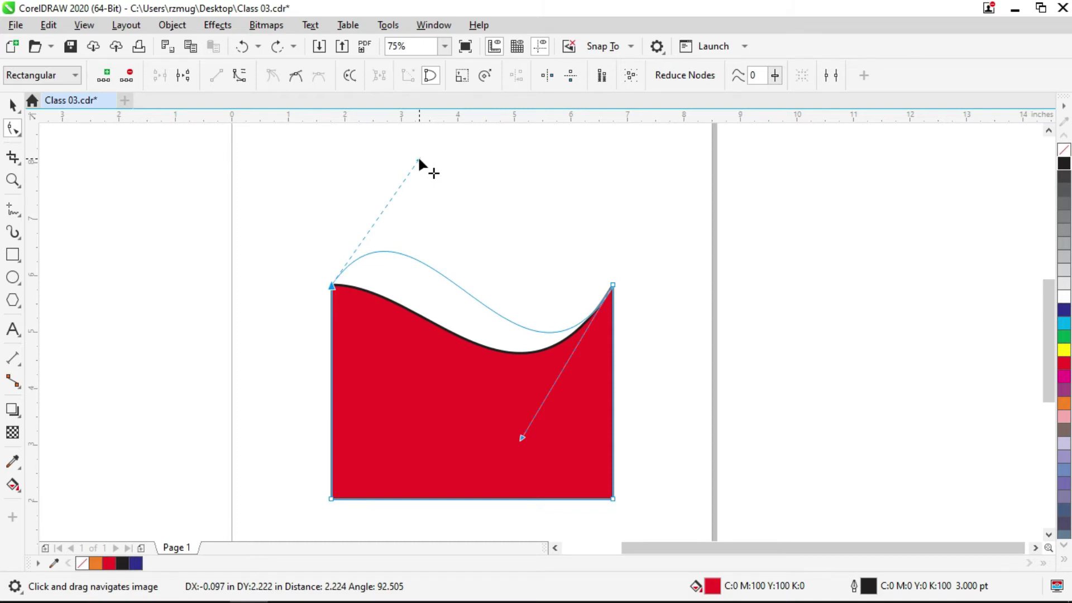
left_click_drag(419, 160, 419, 160)
left_click(488, 228)
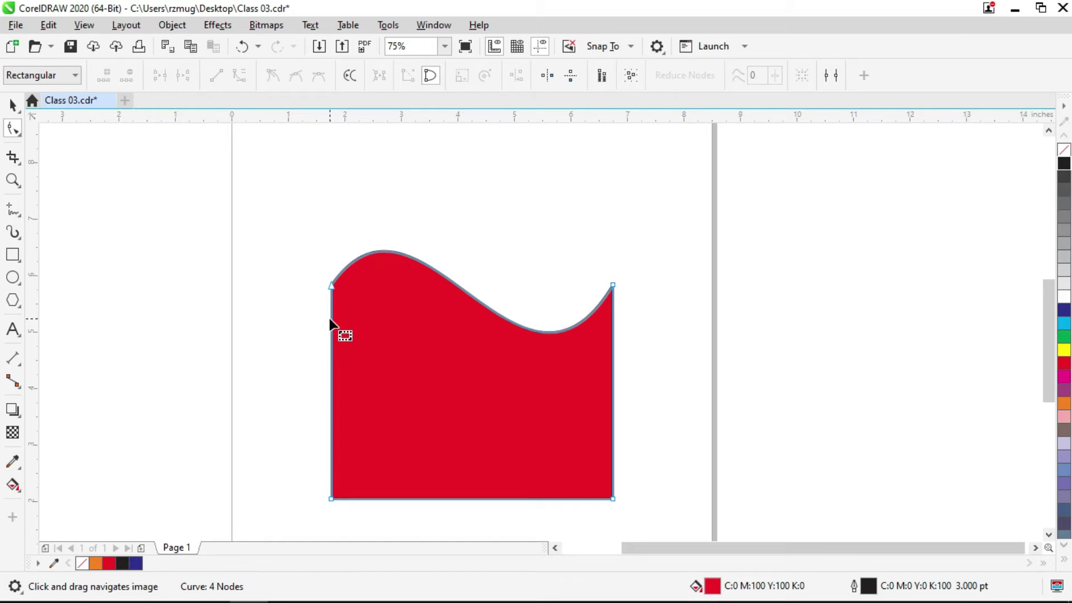
left_click(12, 104)
left_click(127, 247)
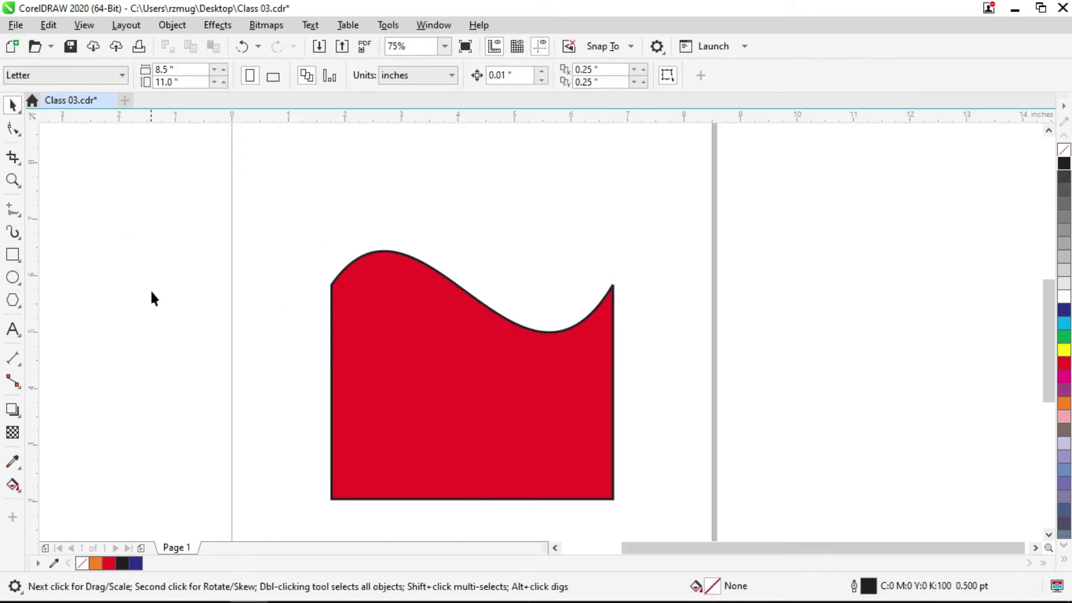
Undo the last two control-handle edits, select the red shape, and redo both edits to compare the top edge
key("ctrl+z")
key("ctrl+z")
left_click(161, 249)
left_click(408, 325)
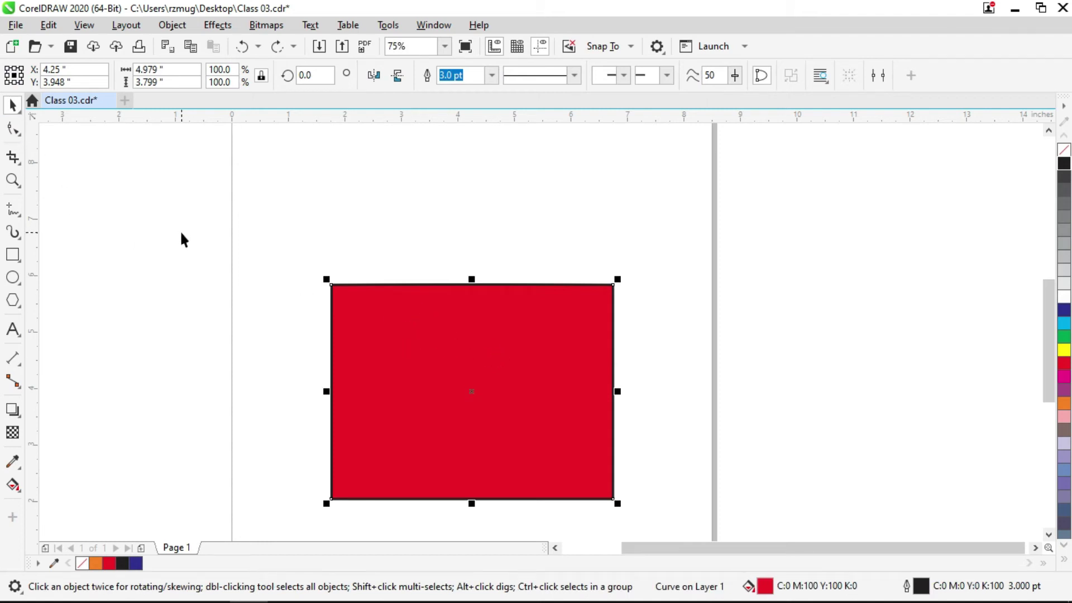
key("ctrl+shift+z")
key("ctrl+shift+z")
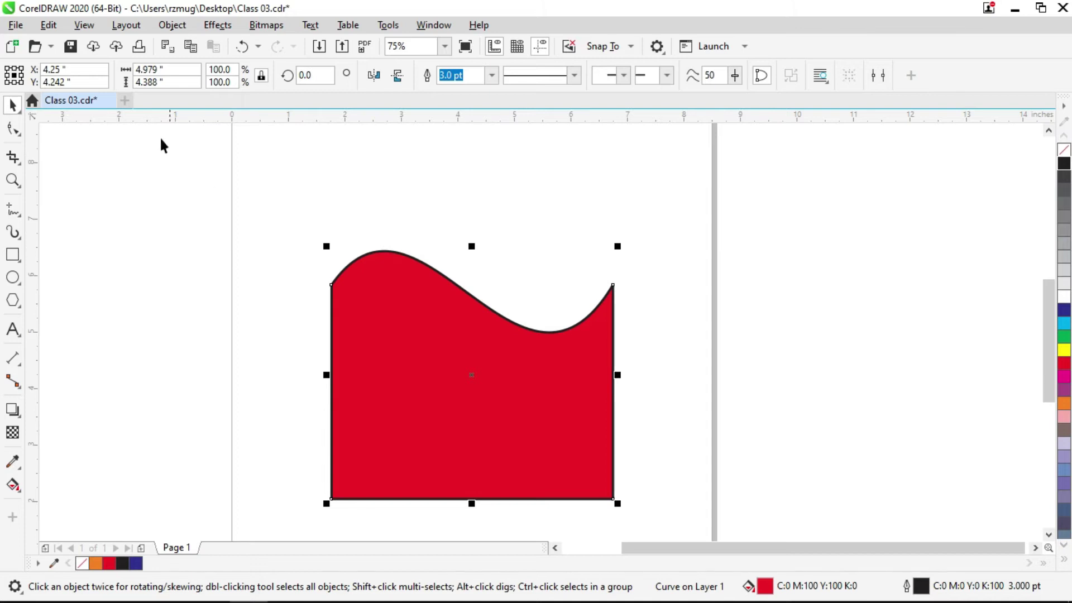
Place a horizontal guideline through the red shape's upper-left corner node while using the Shape tool
left_click(19, 129)
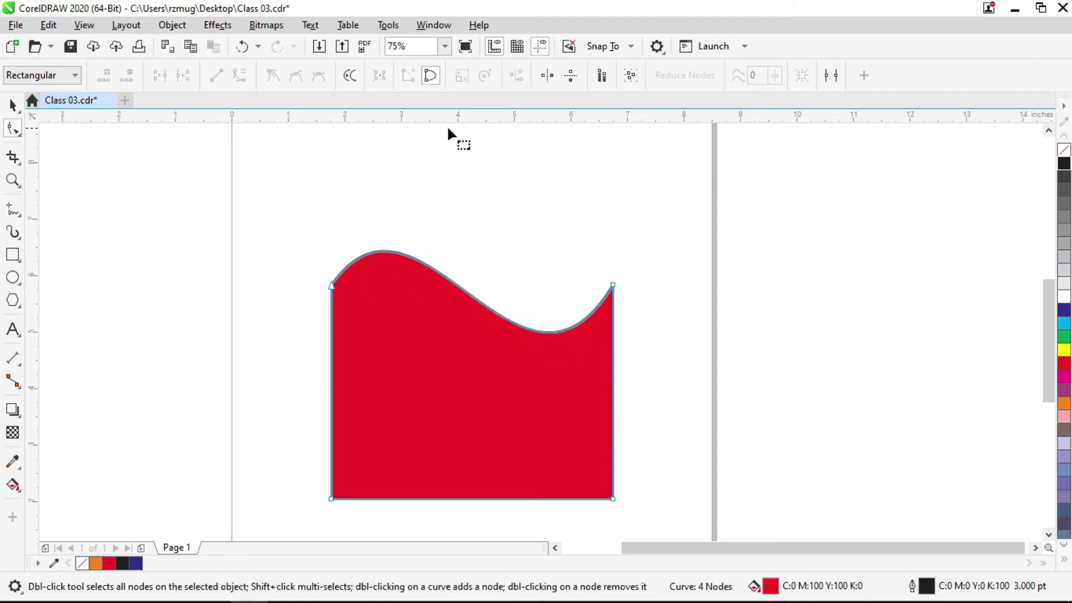
left_click(12, 127)
left_click_drag(384, 228, 332, 350)
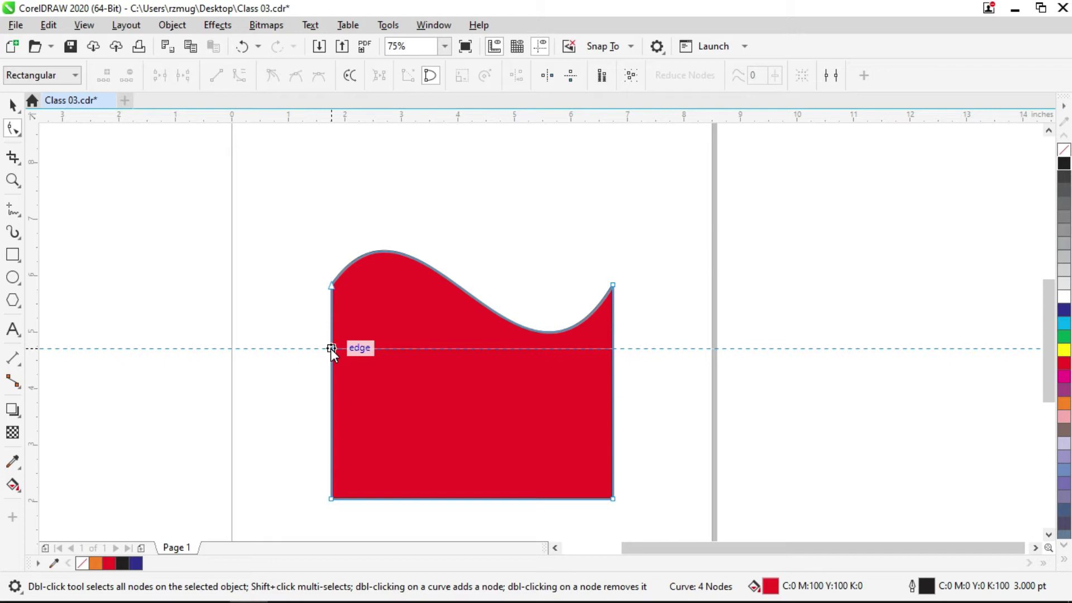
left_click_drag(332, 350, 330, 284)
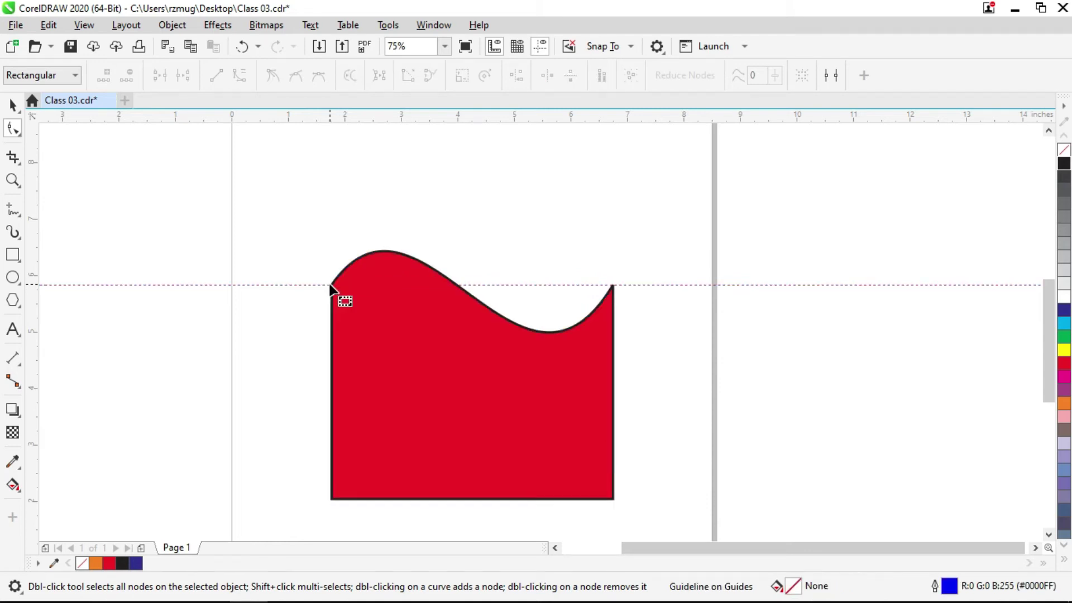
left_click(498, 285)
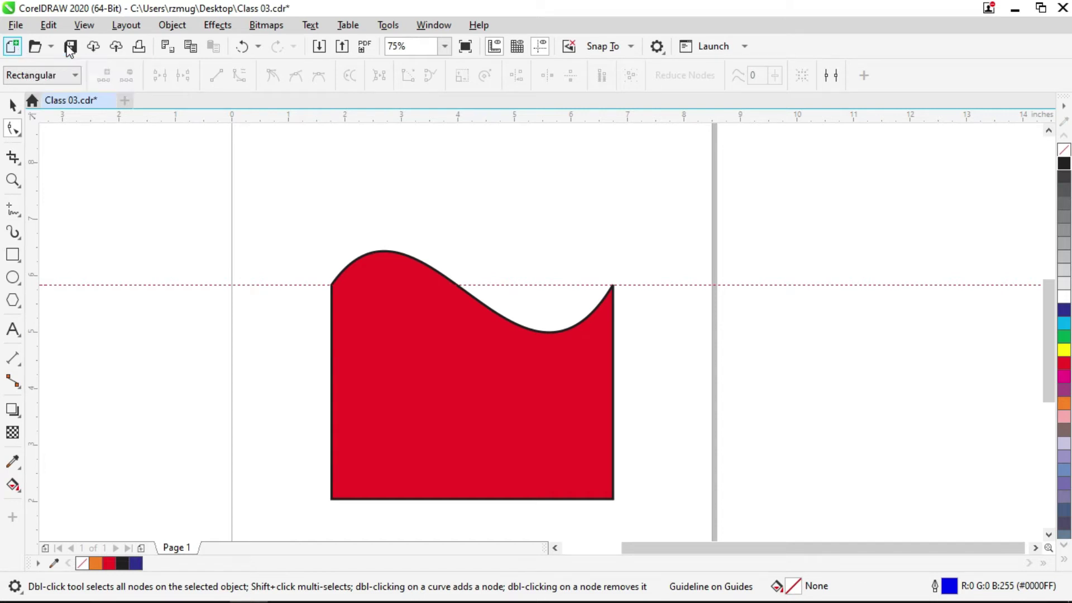
Check which Snap To options are enabled and close the list
left_click(631, 50)
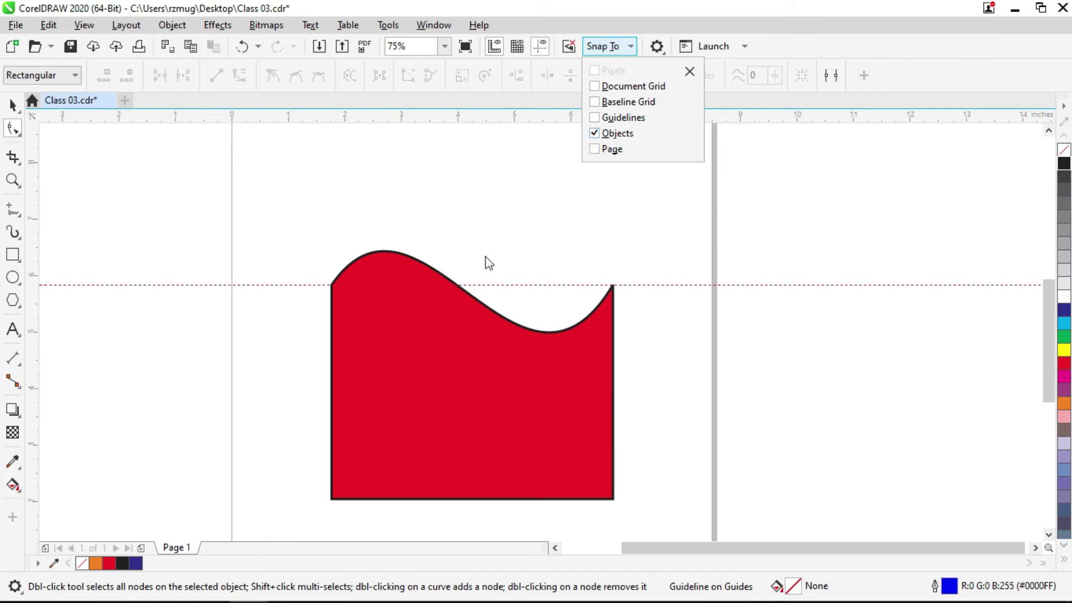
left_click(18, 109)
left_click(133, 174)
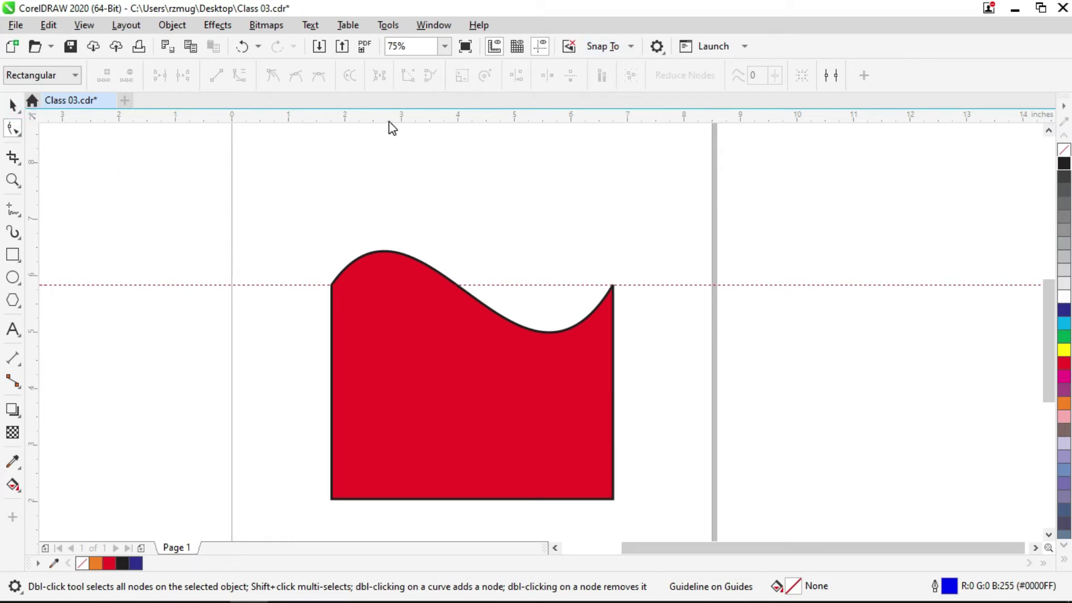
Add a second horizontal guideline above the red shape and turn off snapping to objects
left_click_drag(362, 116, 340, 188)
left_click_drag(337, 244, 598, 180)
left_click(629, 47)
left_click(595, 134)
left_click(517, 159)
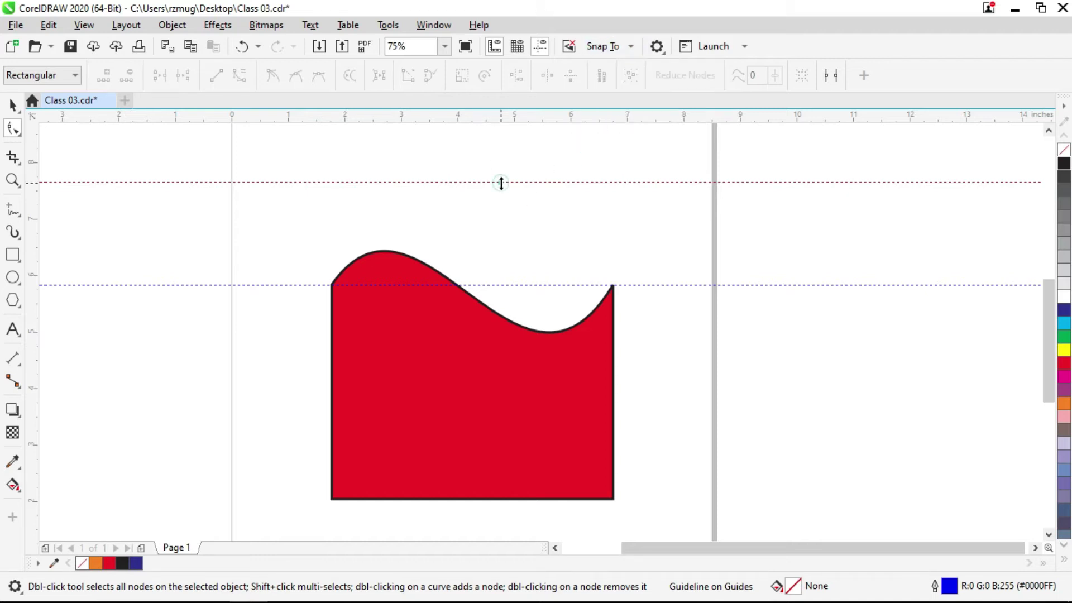
Delete the upper horizontal guideline and turn snapping to objects back on
left_click_drag(561, 123, 302, 16)
left_click(466, 183)
key("Delete")
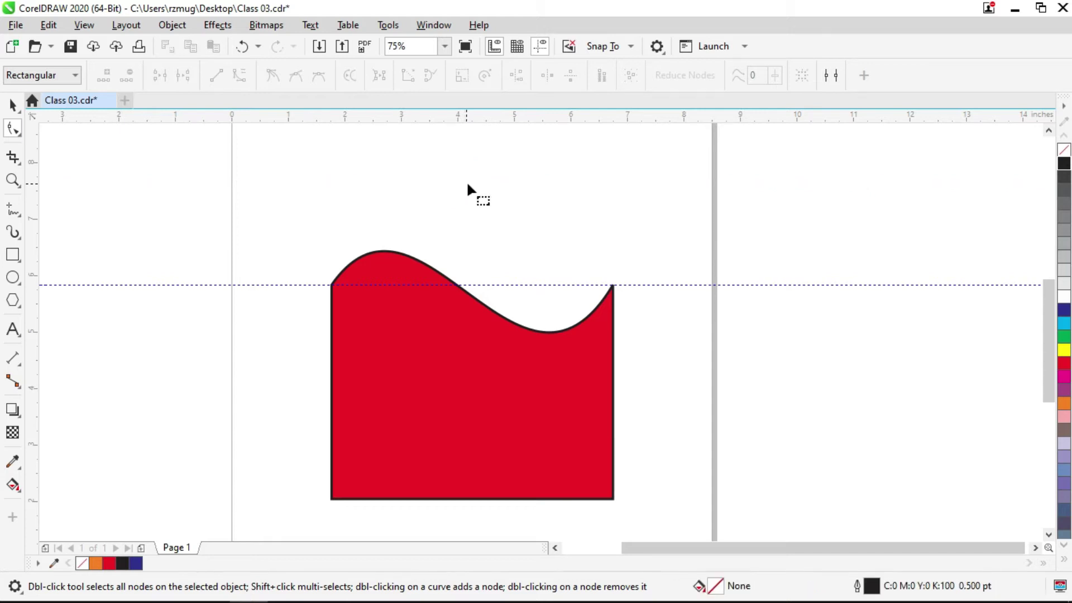
left_click(632, 47)
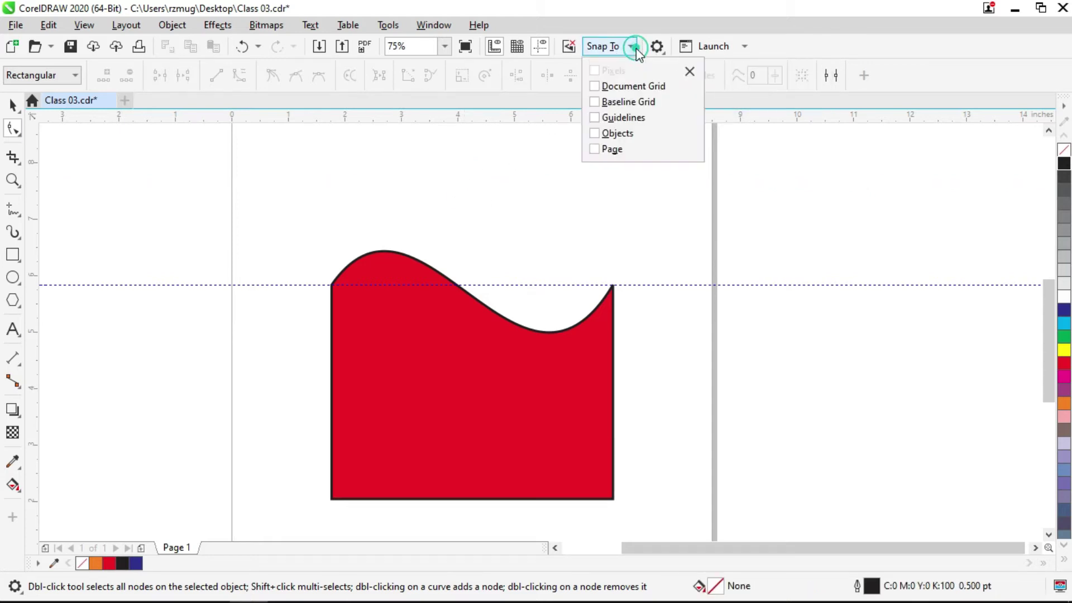
left_click(593, 133)
left_click(520, 168)
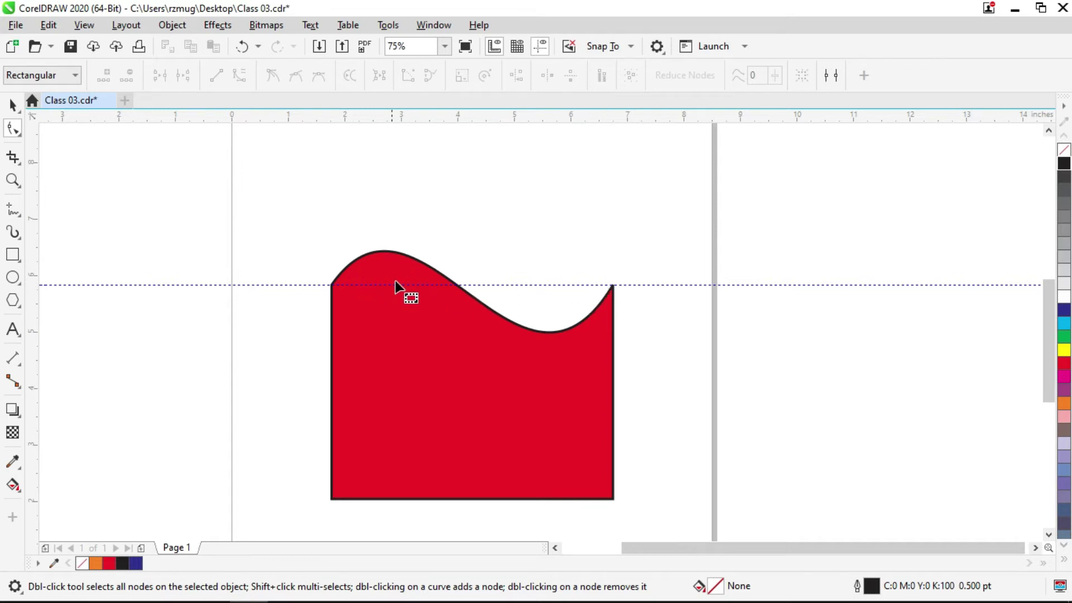
Add a node near the middle of the red shape's S-shaped top edge, just above the guideline
scroll(395, 285, "up", 2)
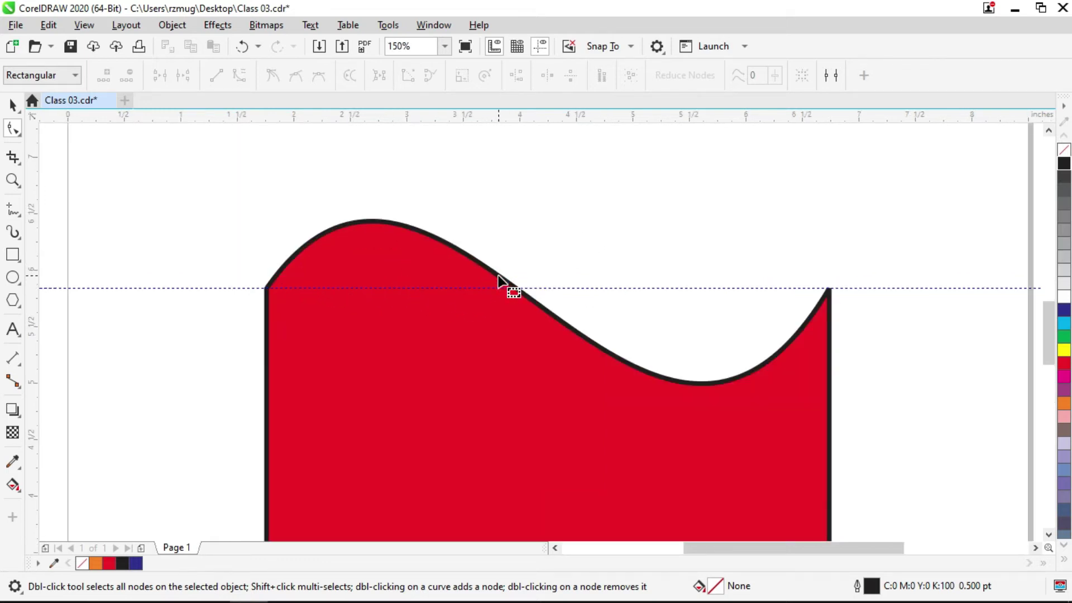
left_click(500, 278)
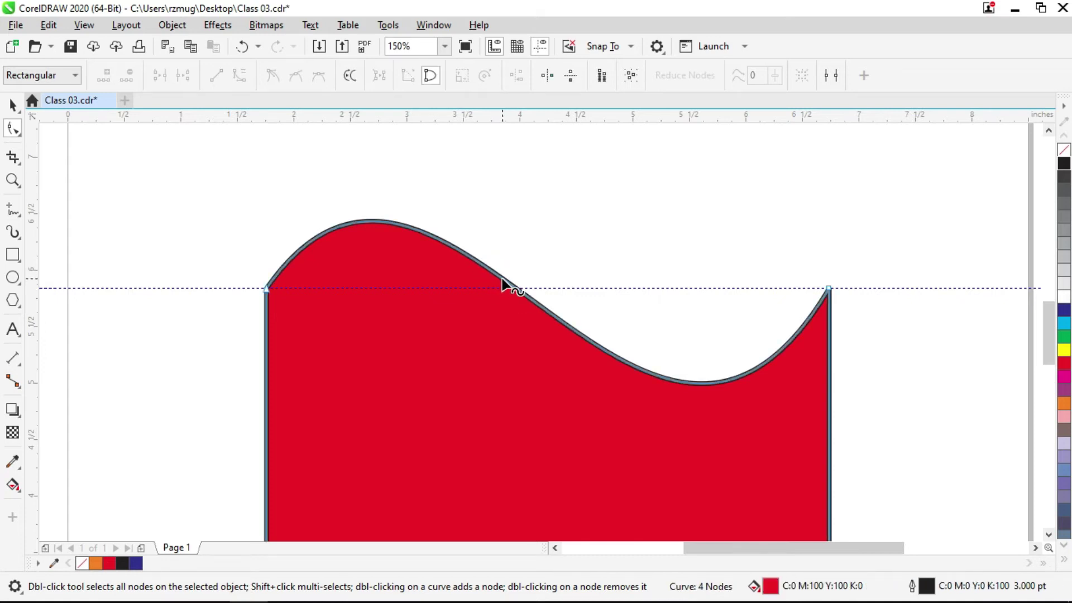
left_click(502, 279)
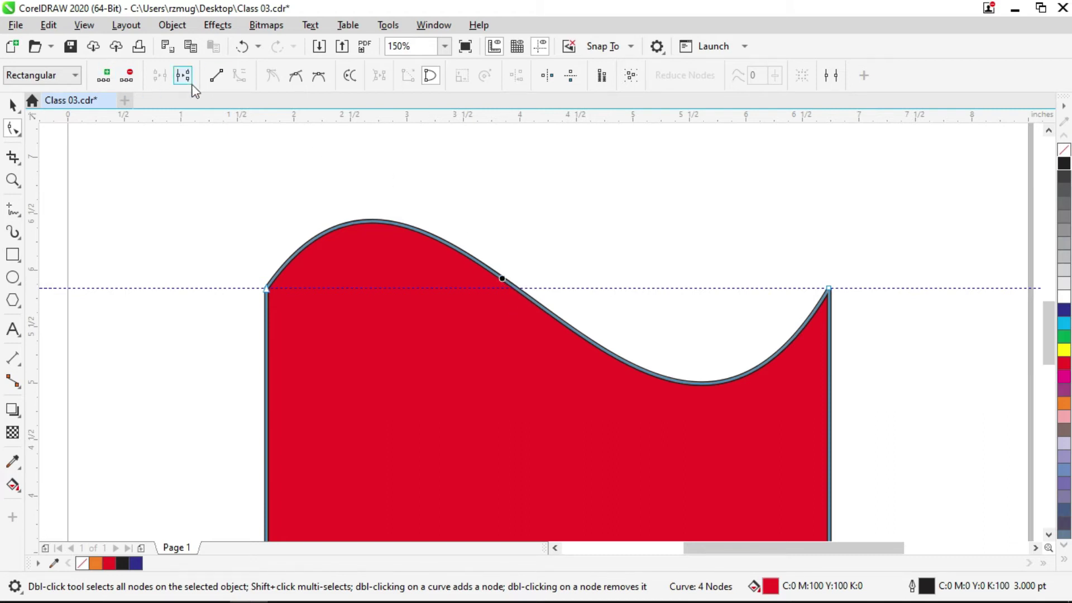
left_click(103, 79)
scroll(516, 300, "up", 2)
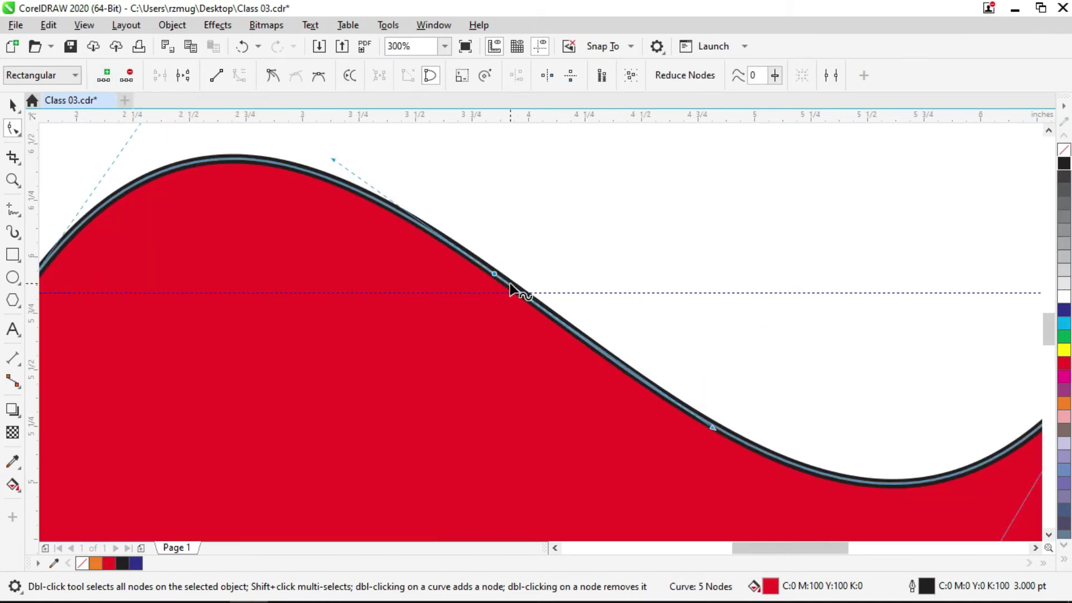
Steepen the new middle node's control handles to deepen both bends of the top edge, and undo the second handle change
left_click(503, 243)
left_click(496, 275)
scroll(341, 157, "down", 2)
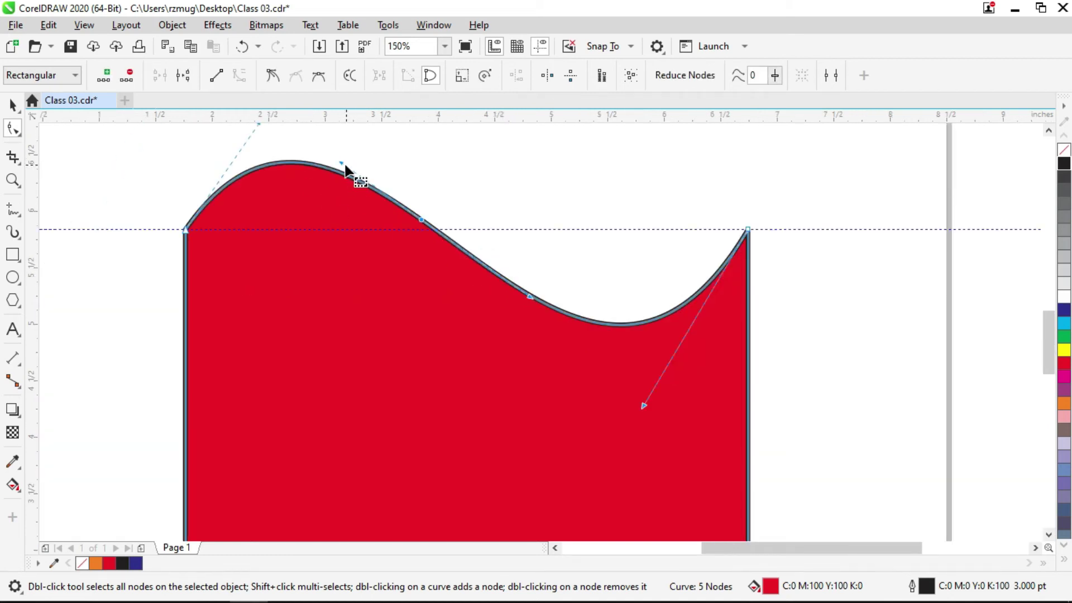
left_click_drag(530, 297, 508, 323)
mouse_move(357, 145)
left_mouse_down()
mouse_move(342, 206)
mouse_move(371, 285)
mouse_move(314, 327)
left_mouse_up()
key("ctrl+z")
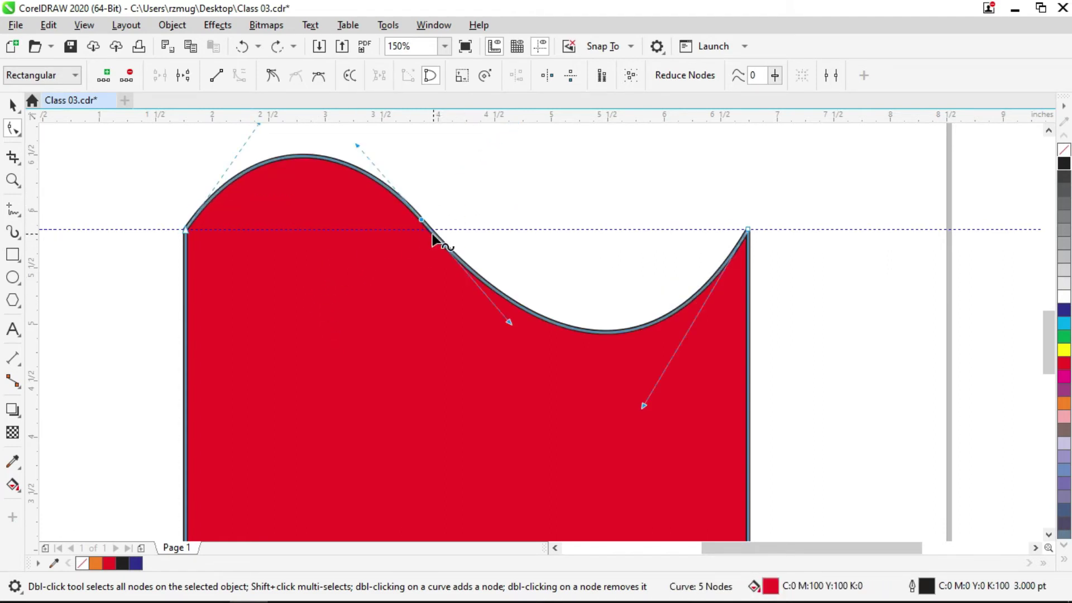
Try to move the middle node of the top edge onto the guideline
scroll(429, 231, "up", 2)
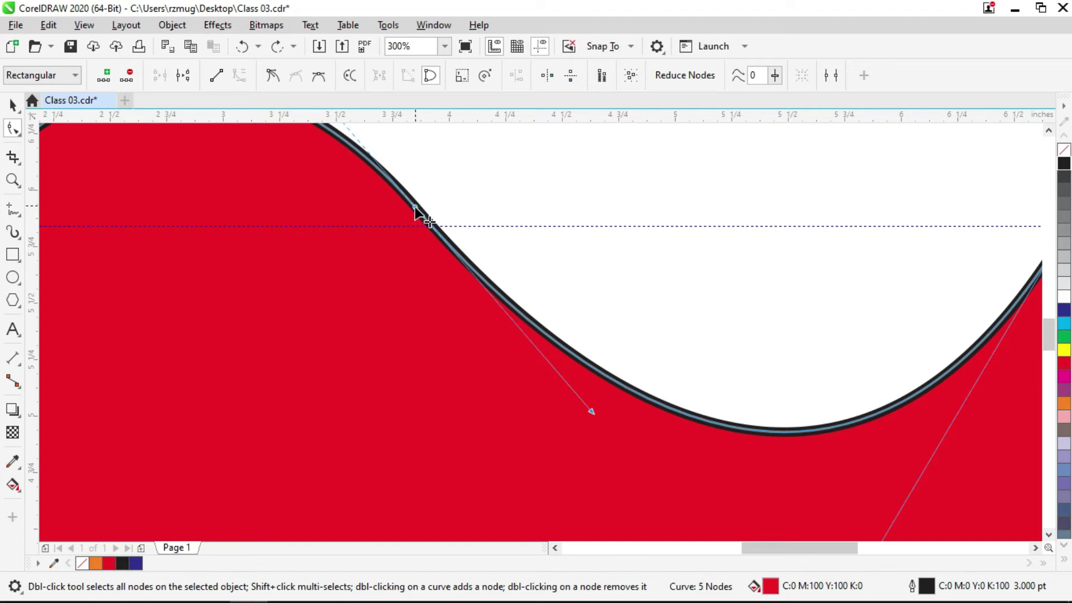
scroll(471, 259, "down", 2)
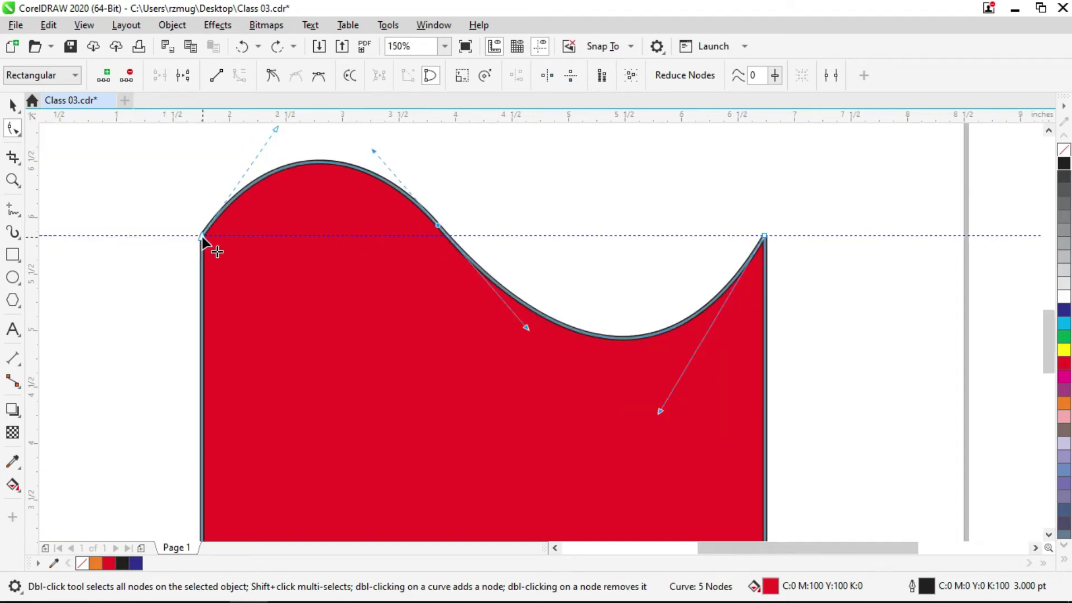
scroll(372, 226, "up", 2)
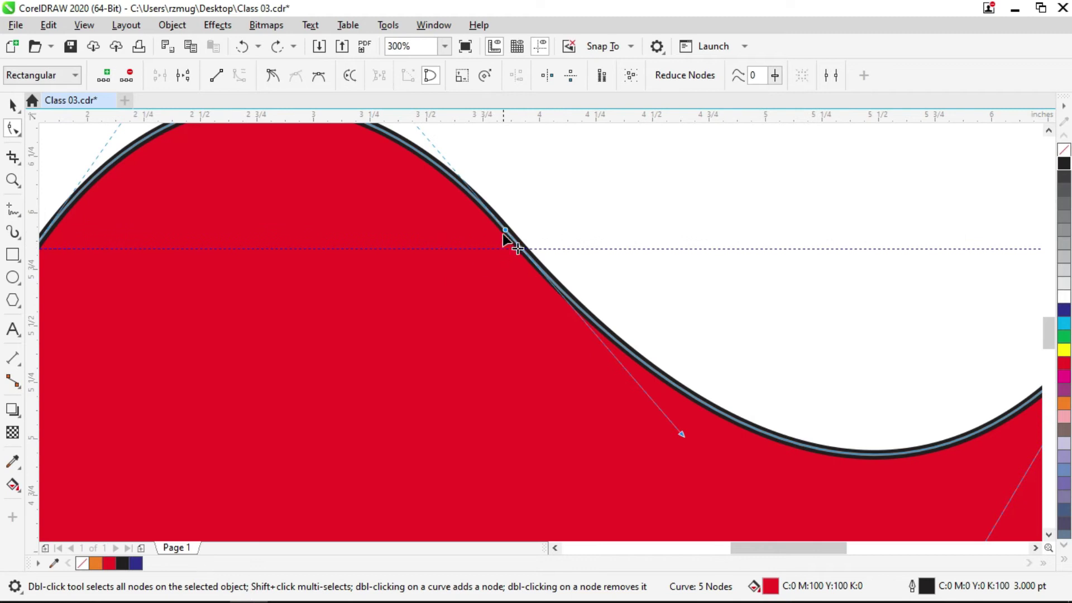
mouse_move(506, 229)
left_mouse_down()
mouse_move(525, 253)
mouse_move(508, 230)
left_mouse_up()
scroll(509, 231, "down", 1)
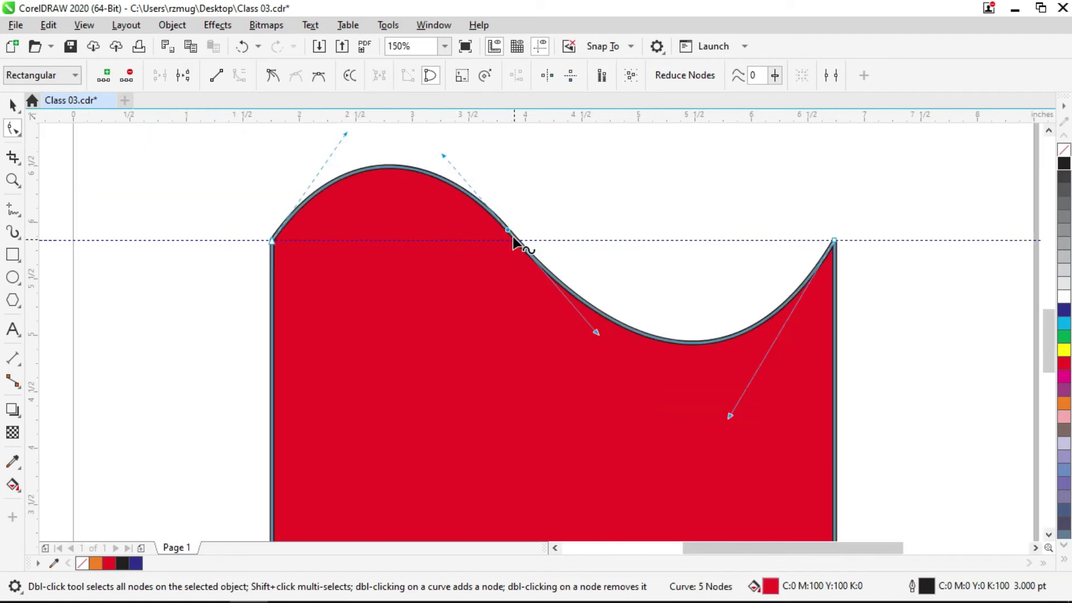
scroll(511, 234, "up", 1)
scroll(527, 246, "down", 2)
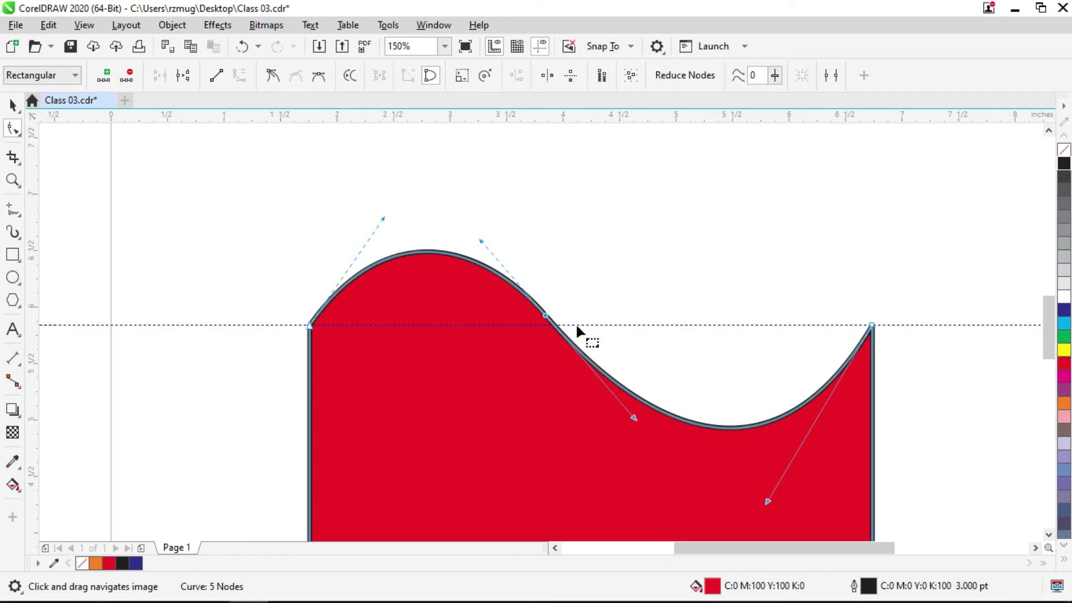
Turn on snapping to guidelines alongside snapping to objects
left_click(597, 46)
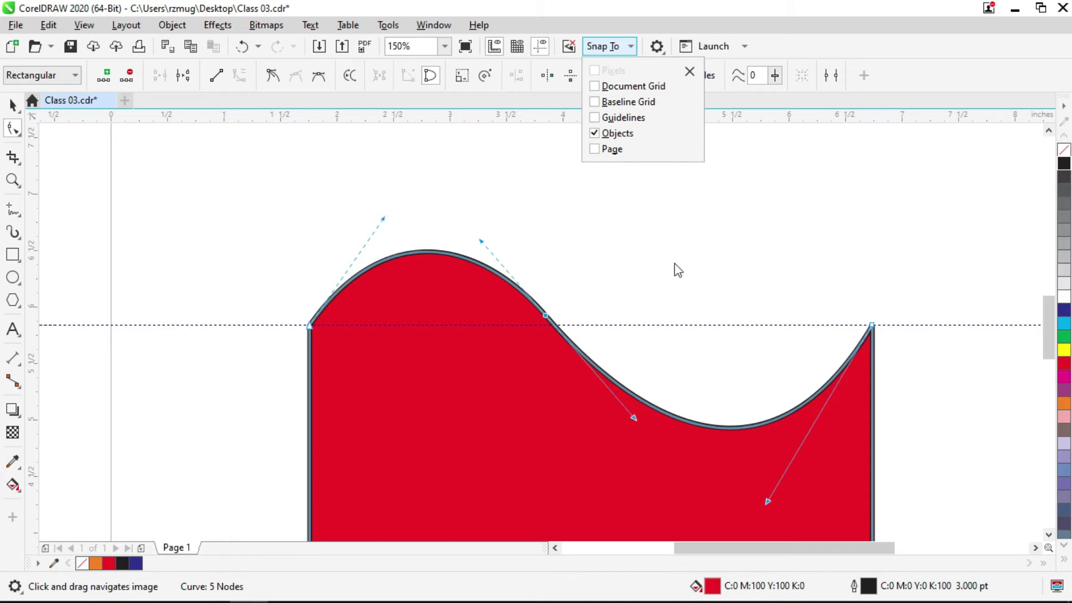
left_click(583, 289)
scroll(576, 319, "up", 1)
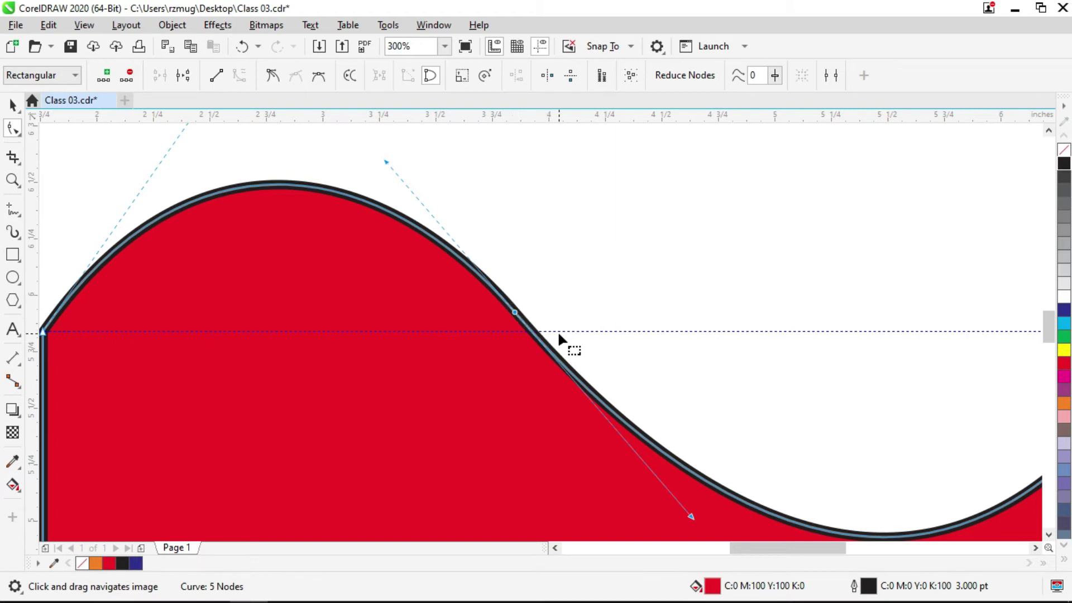
left_click(591, 48)
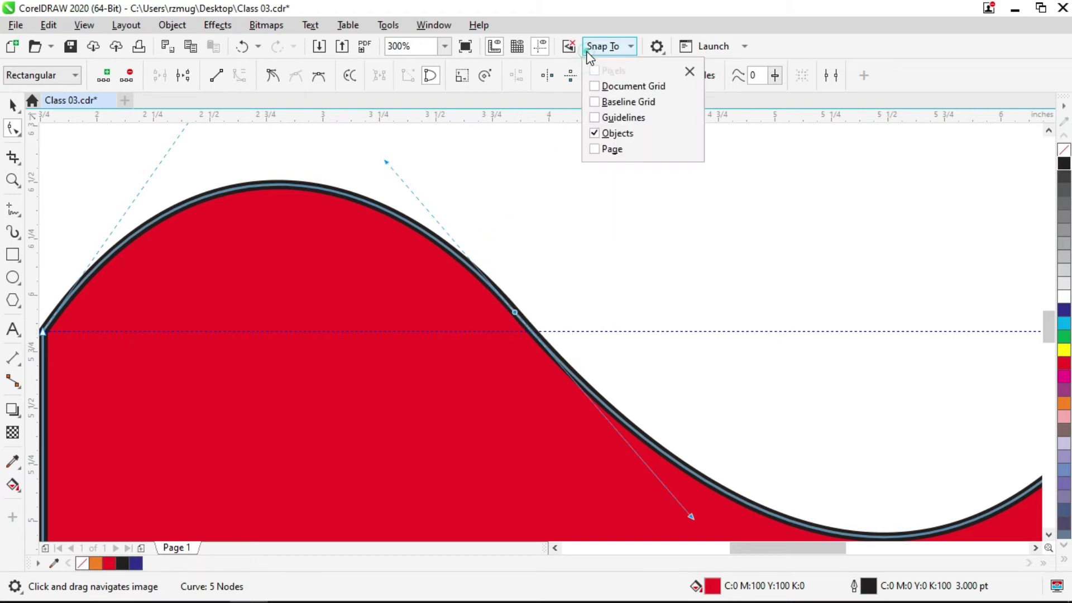
left_click(595, 117)
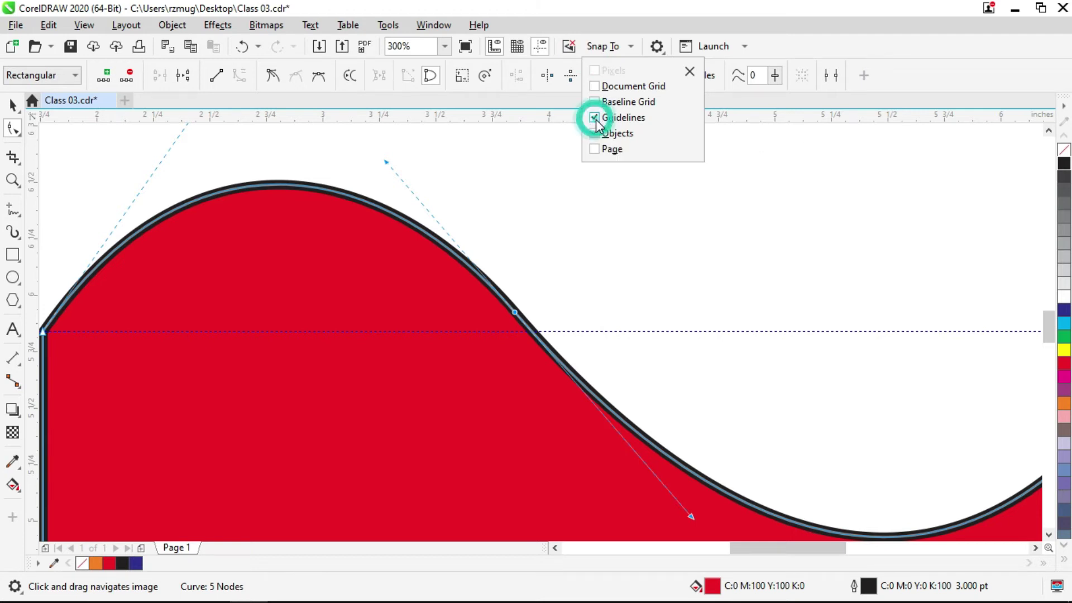
left_click(547, 196)
Snap the middle node of the top edge onto the horizontal guideline
left_click_drag(515, 314, 531, 332)
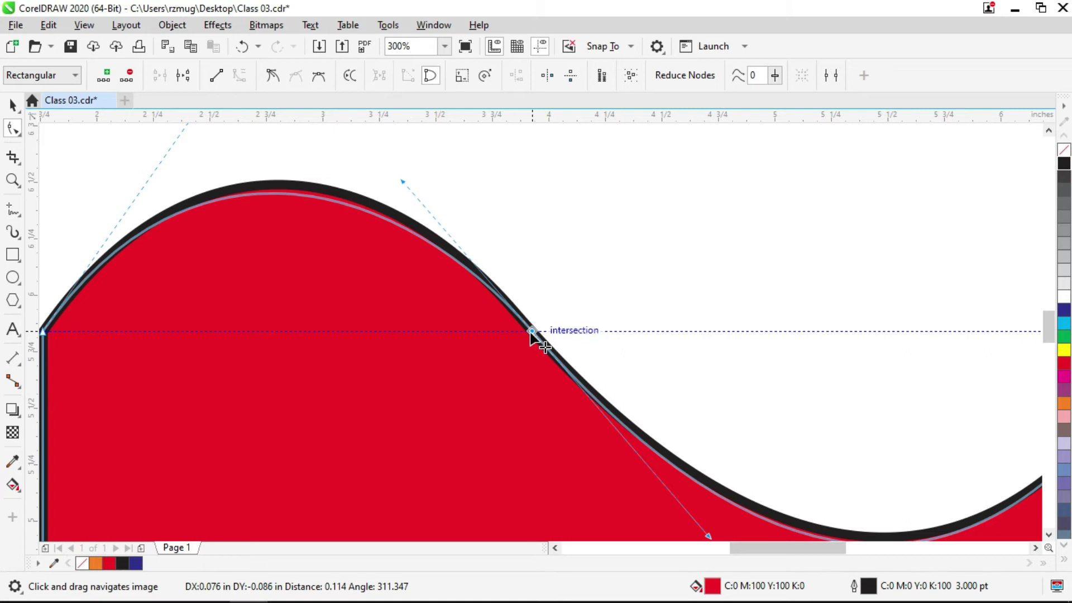
left_click_drag(530, 332, 531, 333)
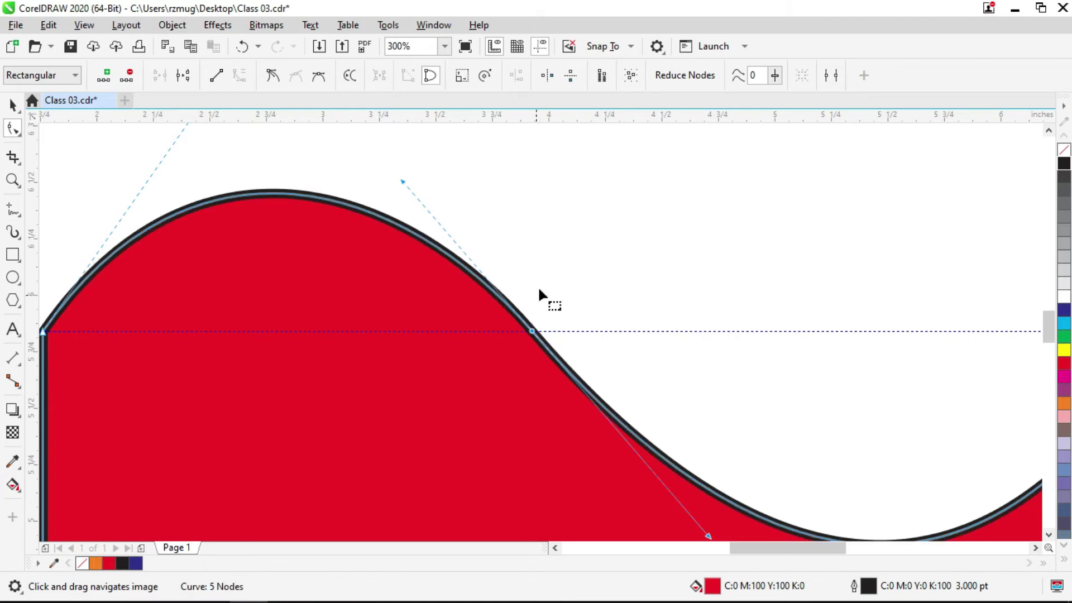
scroll(539, 288, "down", 1)
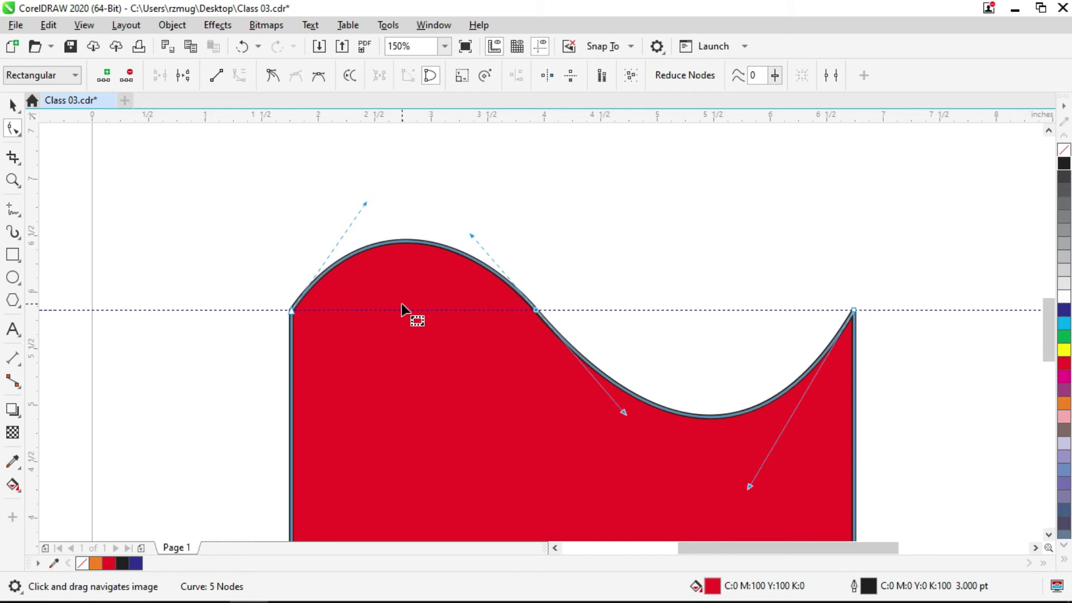
Convert the left hump of the top edge to a straight line, and undo the conversion
left_click(404, 241)
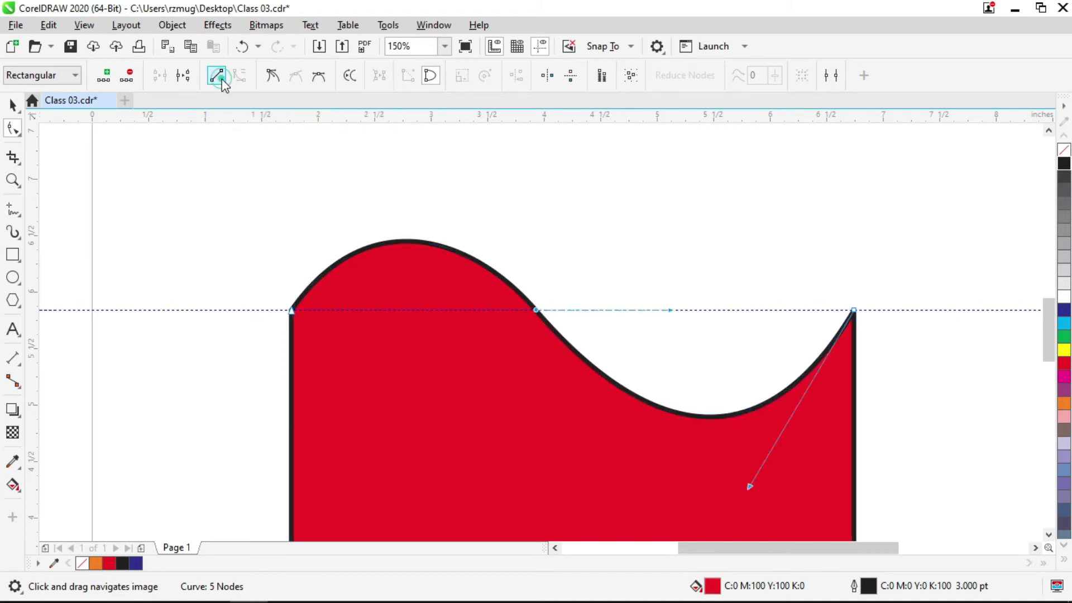
left_click(222, 79)
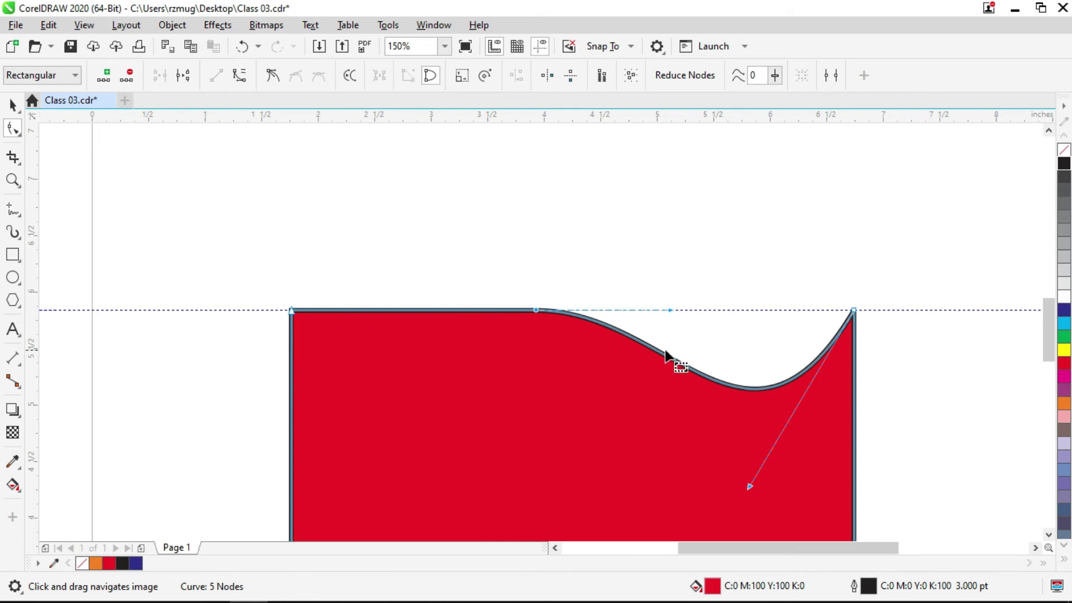
left_click_drag(669, 333, 647, 257)
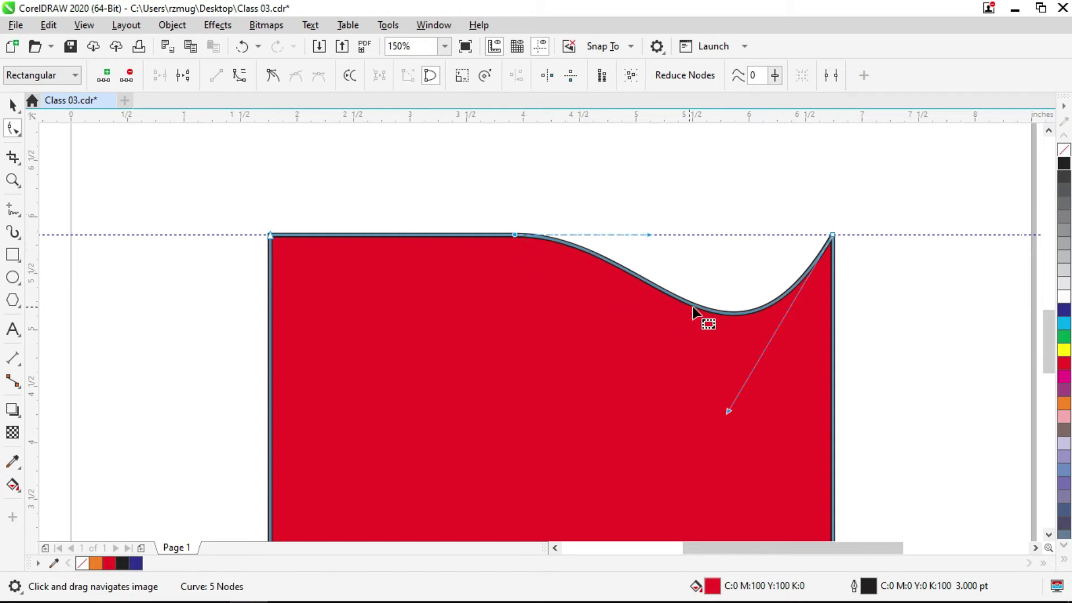
key("ctrl+z")
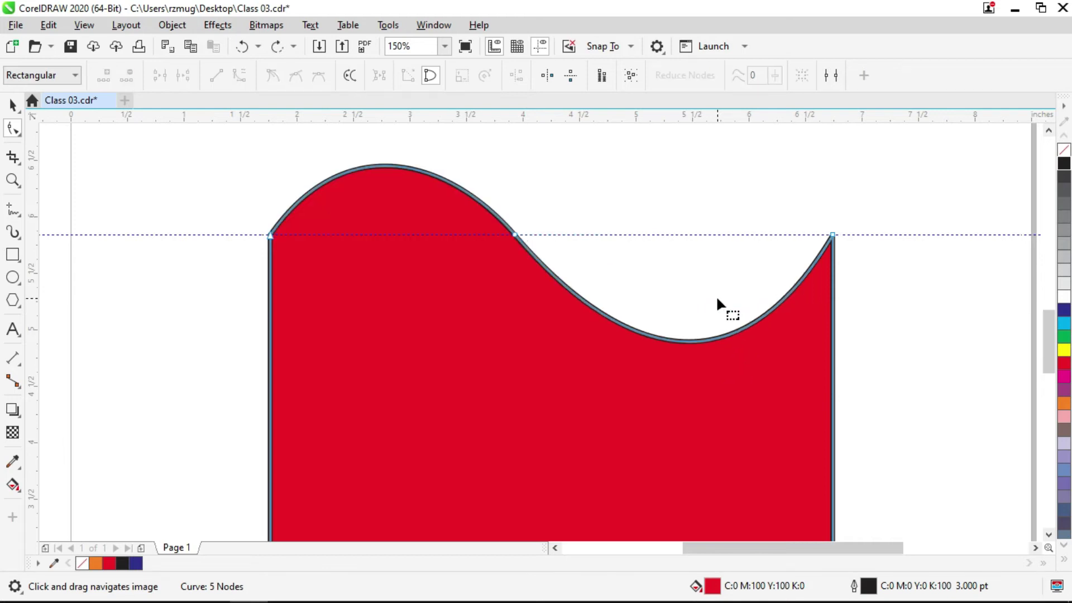
Examine how the top edge's middle and corner nodes align with the horizontal guideline
scroll(517, 238, "up", 4)
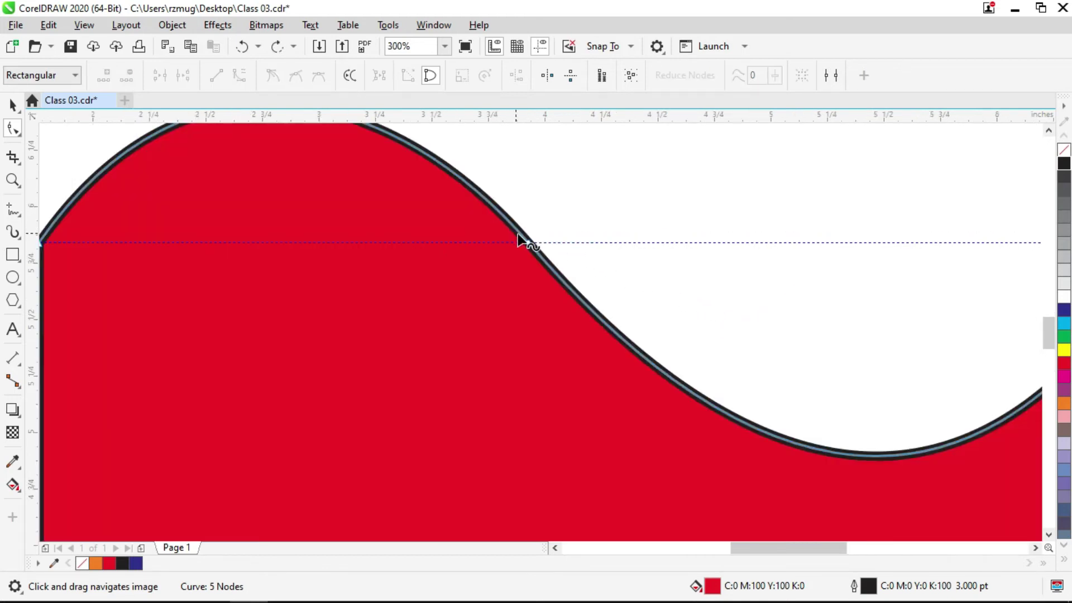
scroll(536, 254, "down", 4)
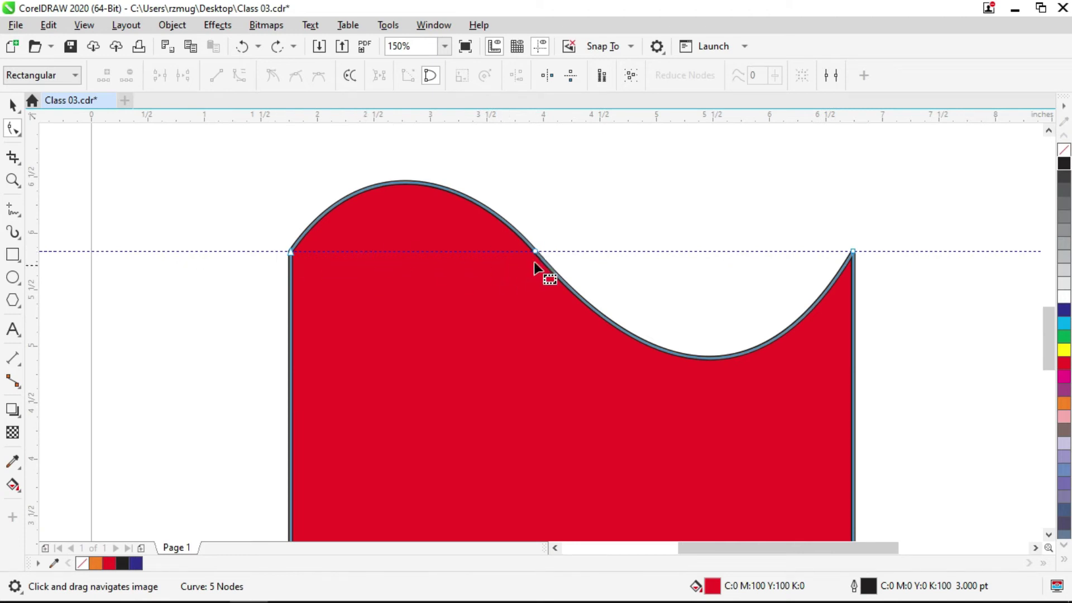
scroll(535, 253, "up", 2)
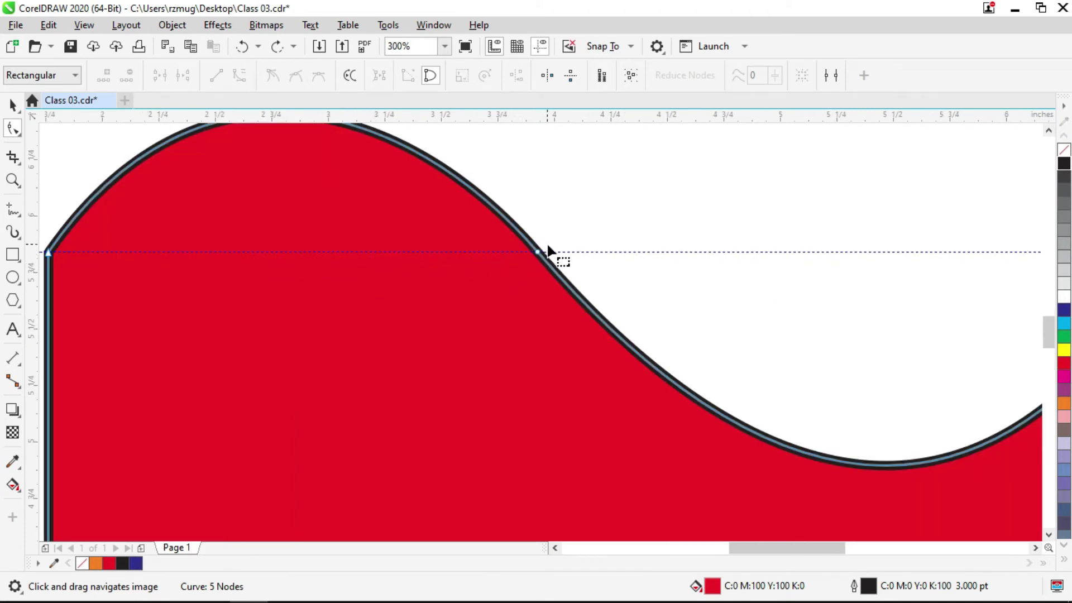
scroll(551, 251, "down", 2)
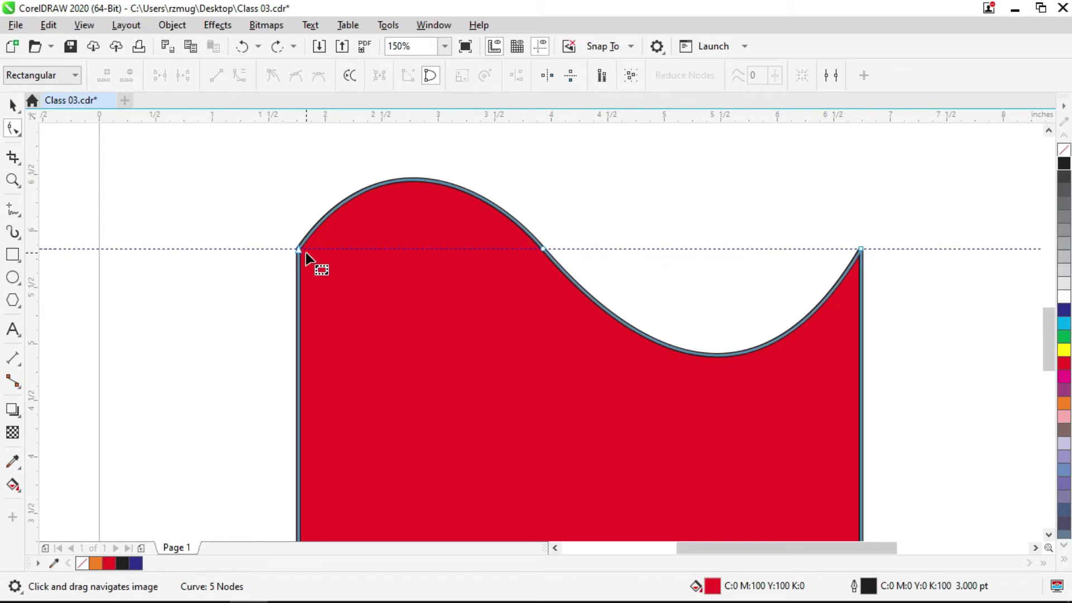
left_click_drag(561, 222, 522, 269)
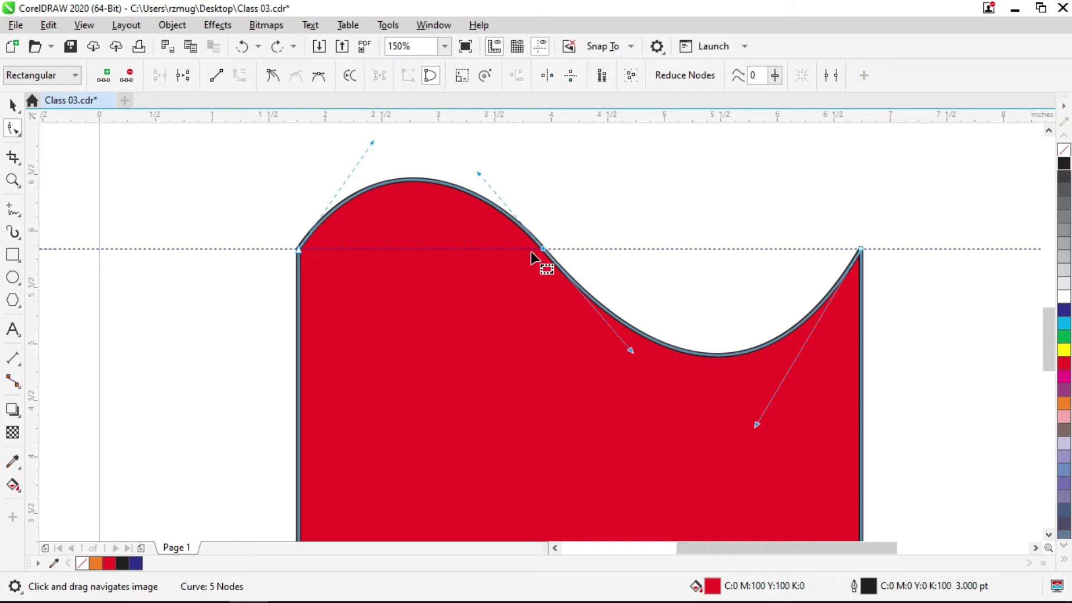
left_click(572, 220)
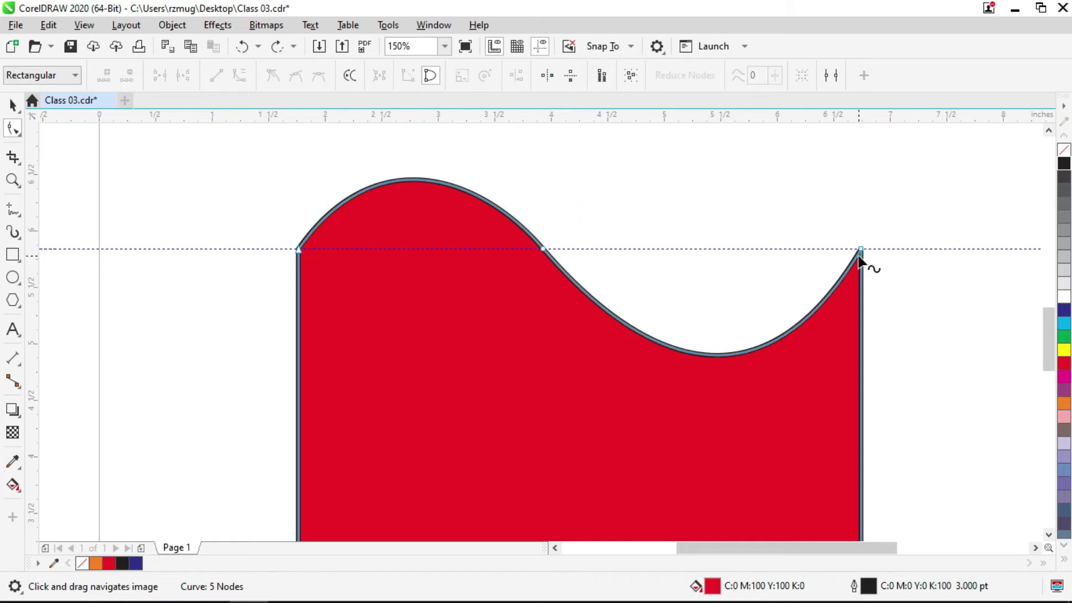
scroll(581, 293, "up", 1)
scroll(727, 364, "down", 1)
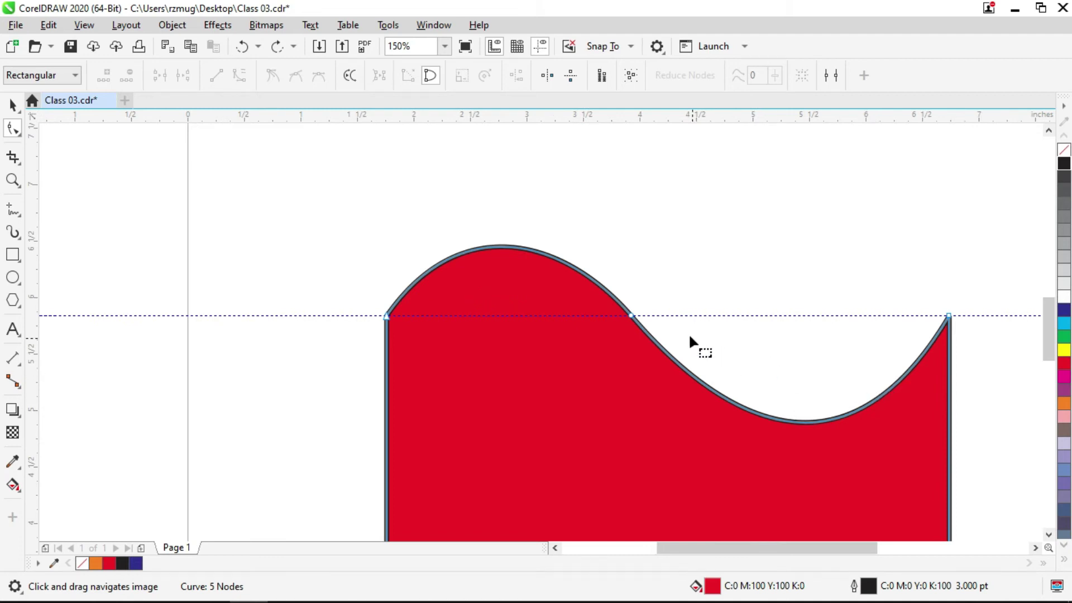
scroll(670, 326, "up", 2)
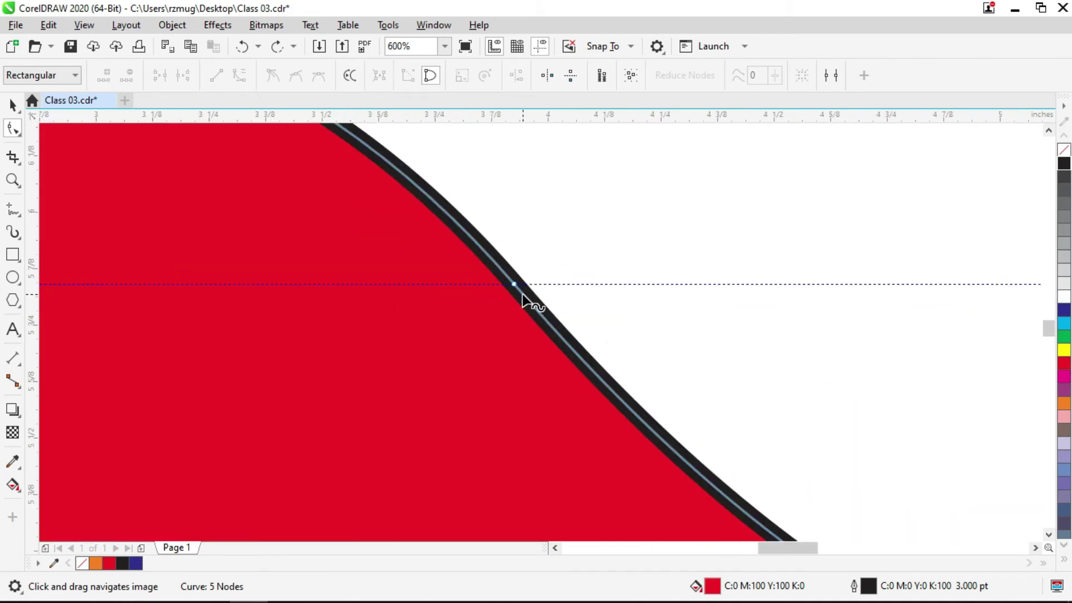
scroll(521, 294, "down", 1)
scroll(520, 296, "up", 1)
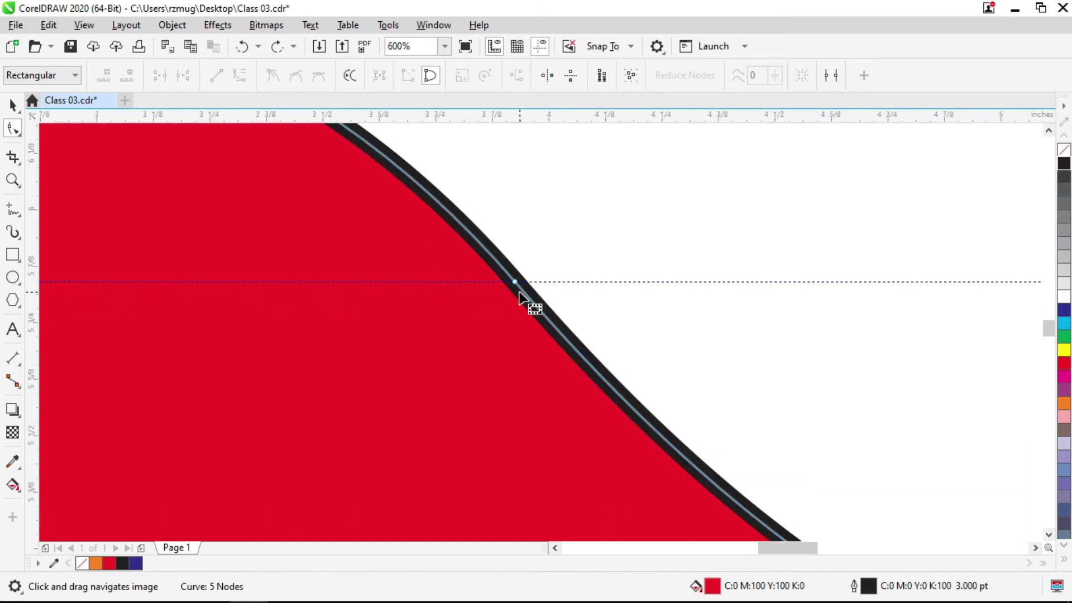
Add a node on the top edge's curve just below the middle node that sits on the horizontal guideline
scroll(521, 296, "up", 3)
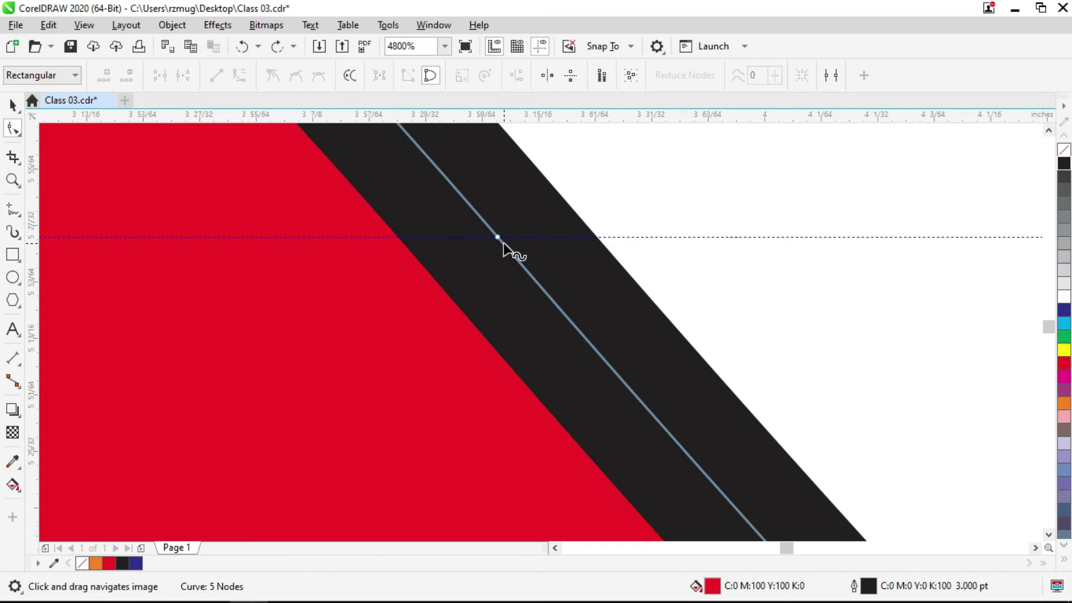
scroll(503, 244, "down", 1)
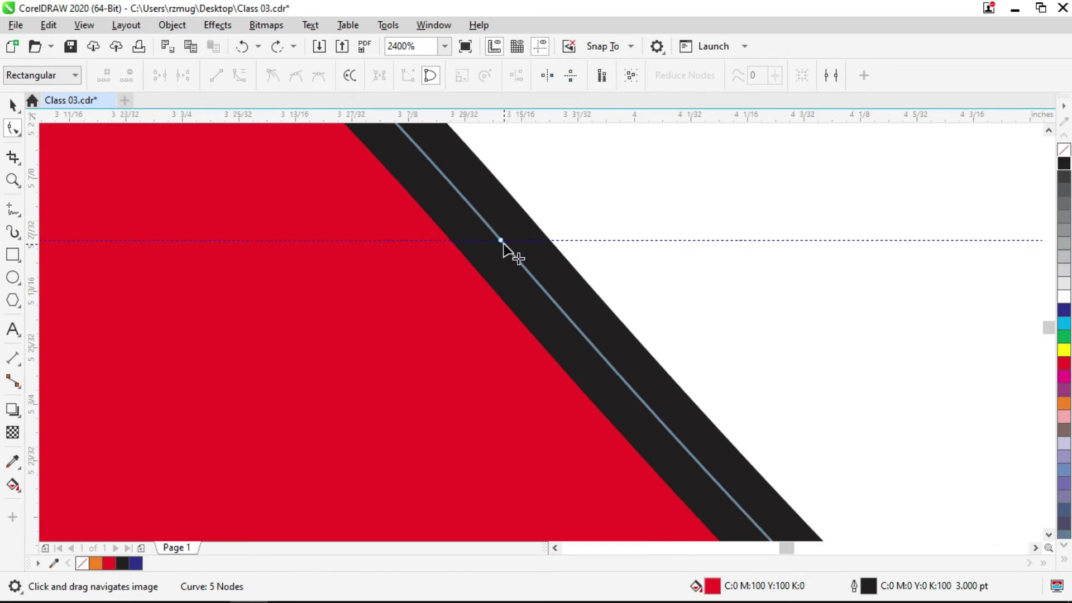
scroll(504, 245, "up", 5)
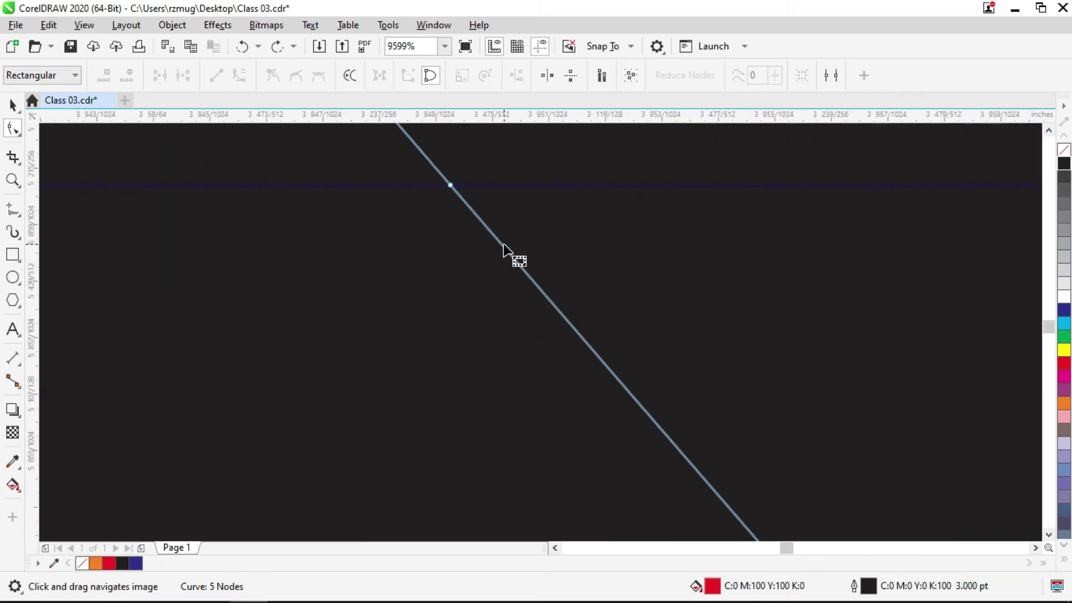
scroll(458, 216, "down", 5)
scroll(463, 219, "down", 3)
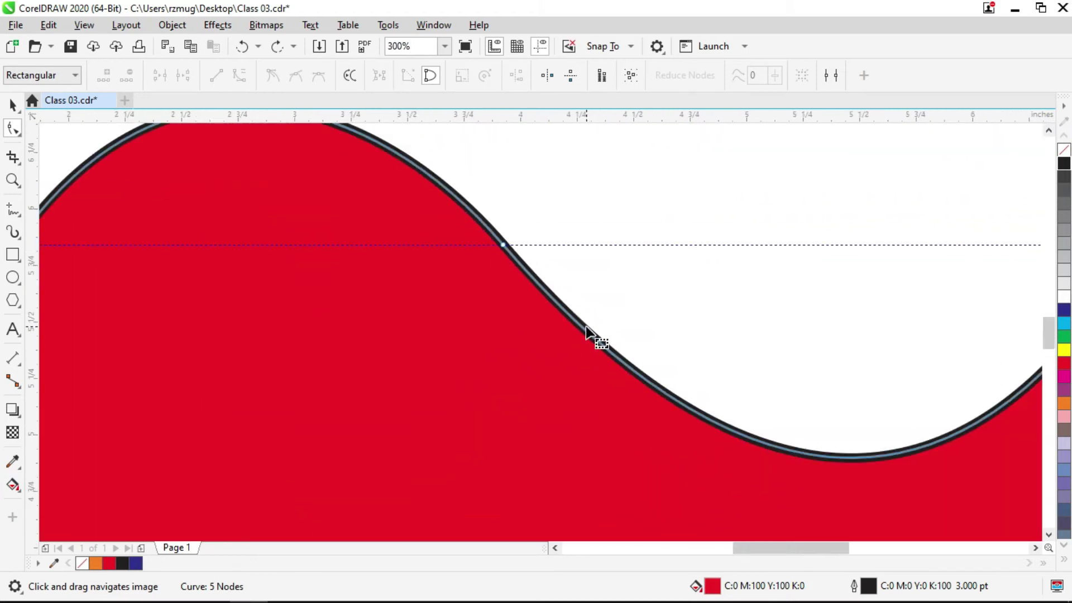
scroll(496, 235, "up", 2)
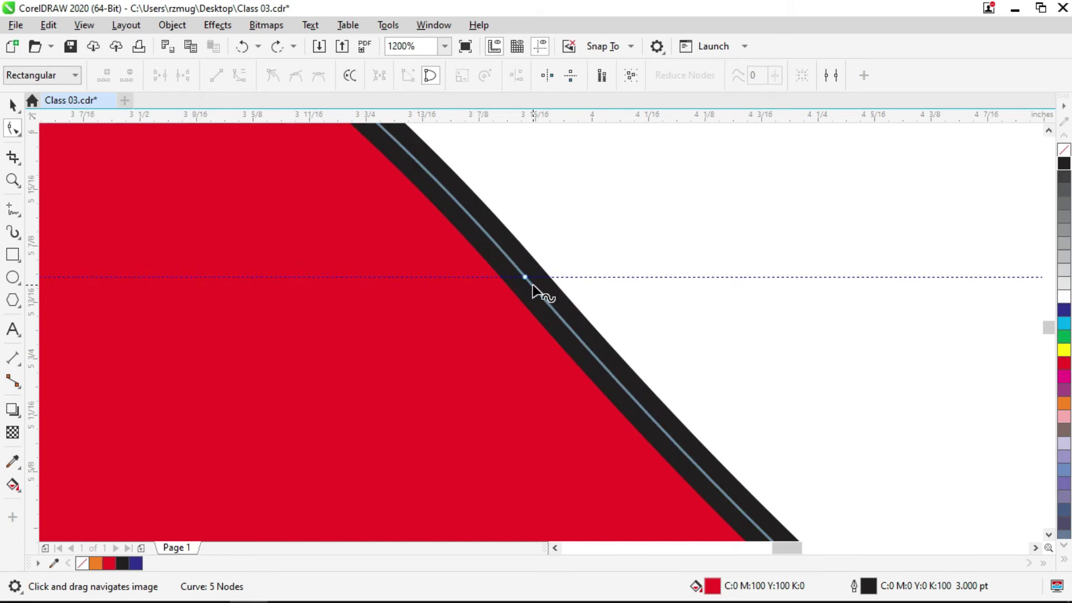
left_click(532, 285)
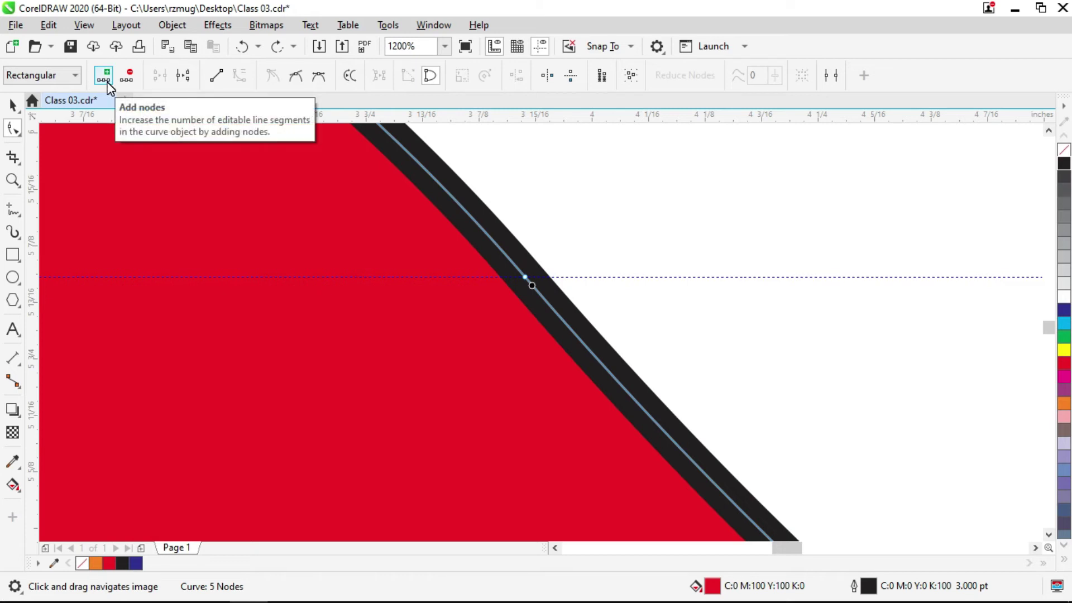
double_click(532, 286)
scroll(535, 288, "up", 4)
left_click(510, 265)
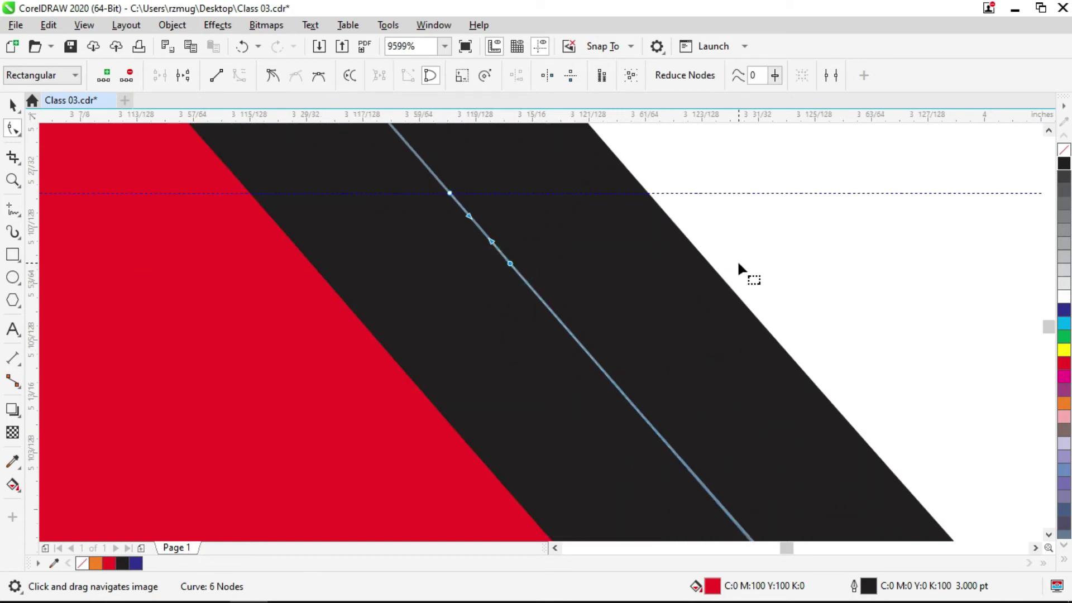
Convert the left hump of the top edge to a straight line, undo the conversion, and redo it
scroll(547, 267, "down", 8)
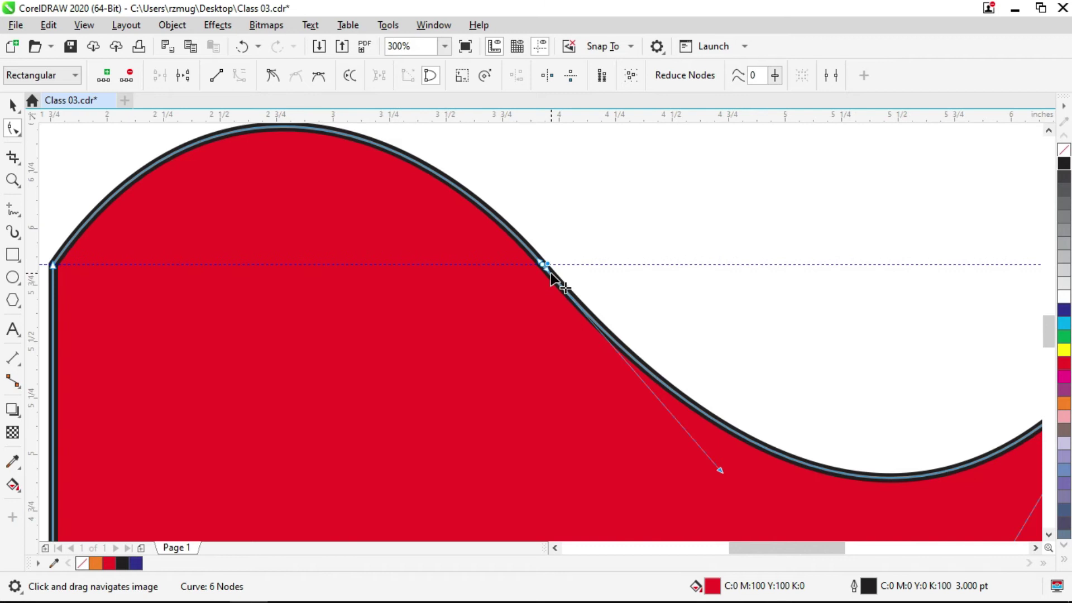
left_click(568, 235)
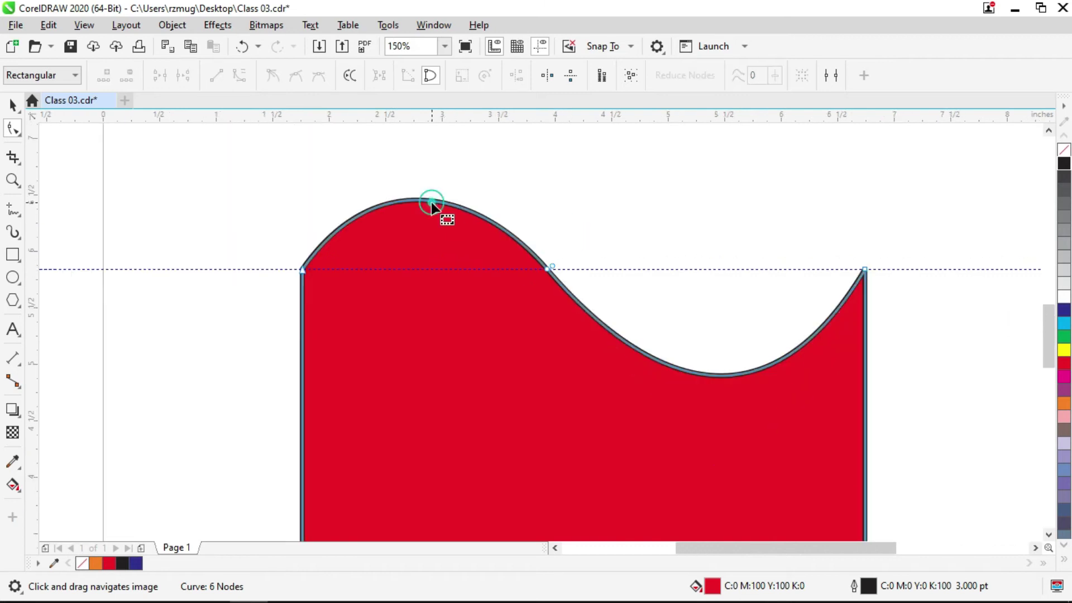
left_click(429, 200)
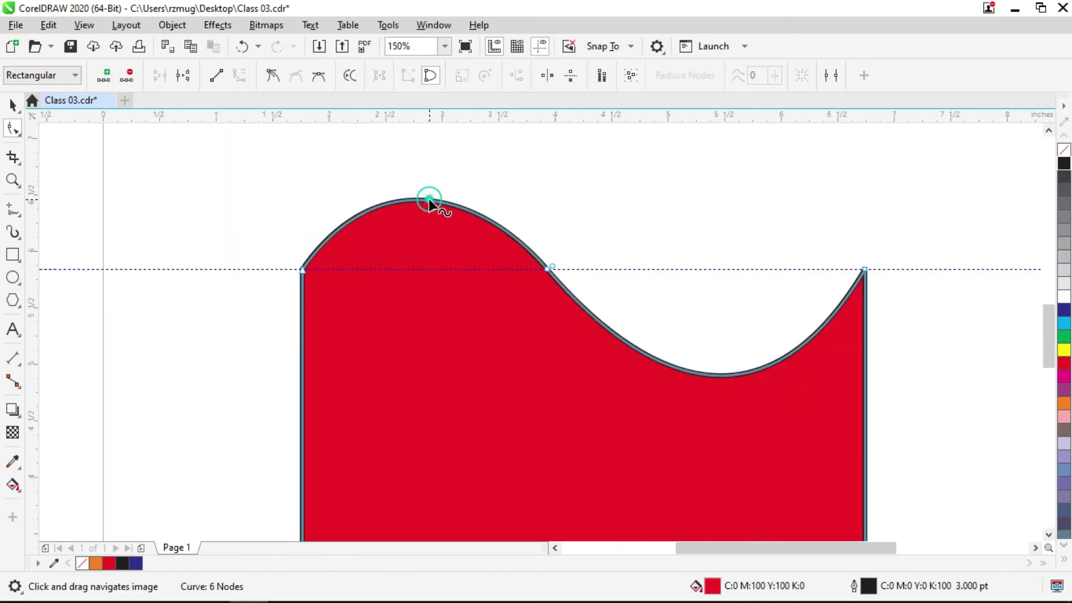
left_click(218, 78)
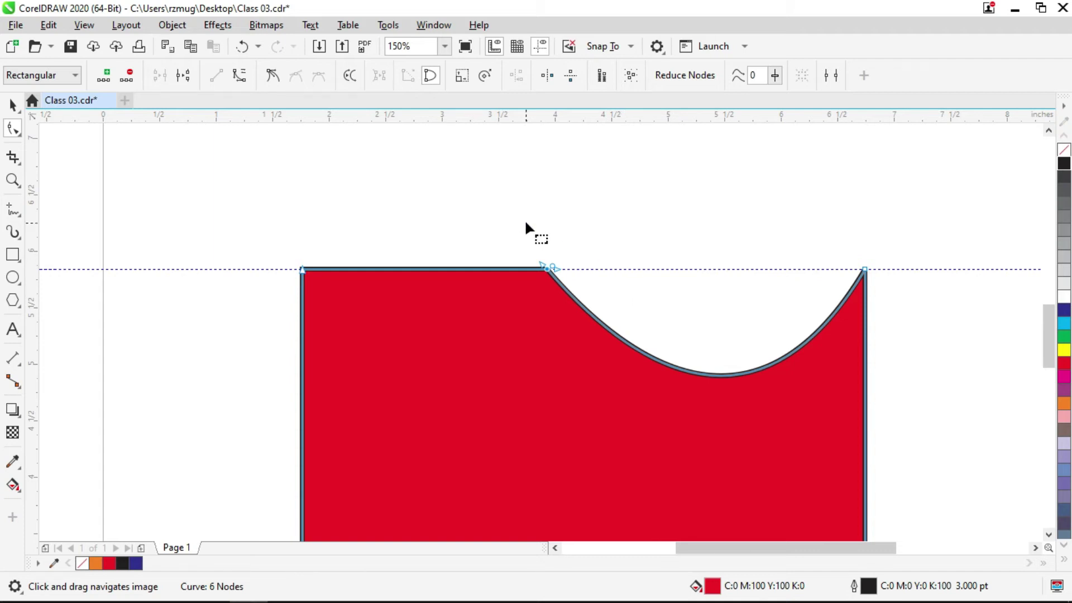
key("ctrl+z")
key("space")
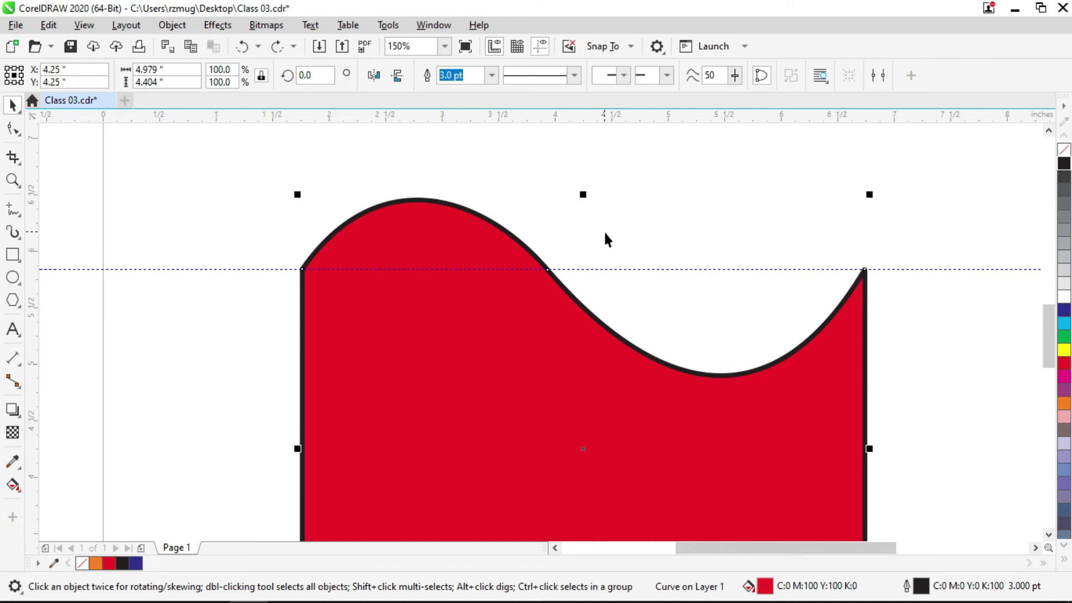
key("ctrl+shift+z")
Deselect the red shape and inspect its whole outline with the straightened left part of the top edge
left_click(611, 230)
scroll(610, 237, "down", 1)
left_click_drag(609, 252, 572, 237)
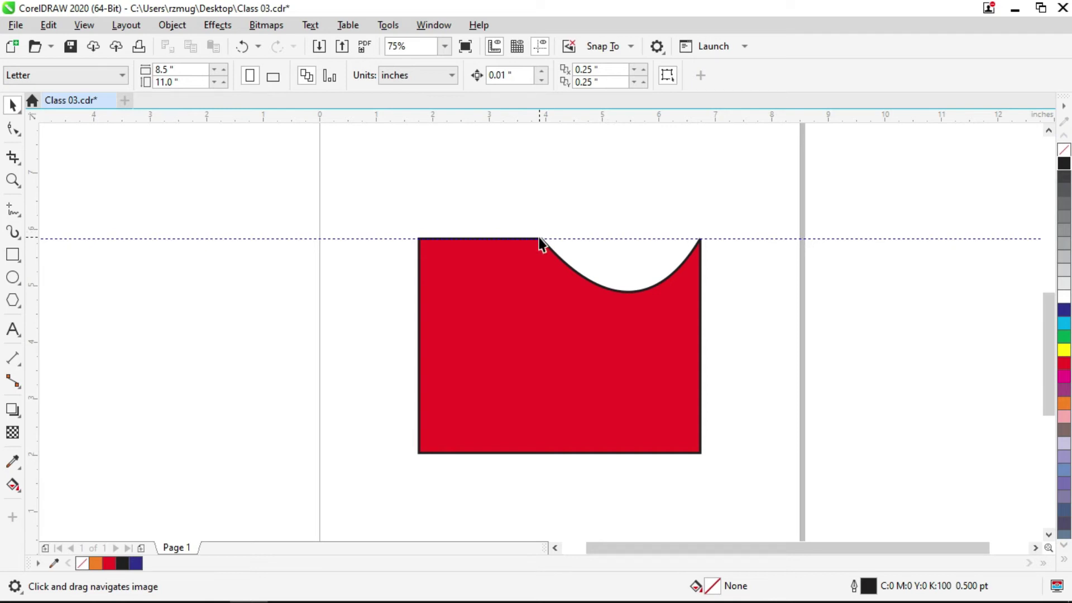
left_click_drag(540, 239, 531, 237)
key("z")
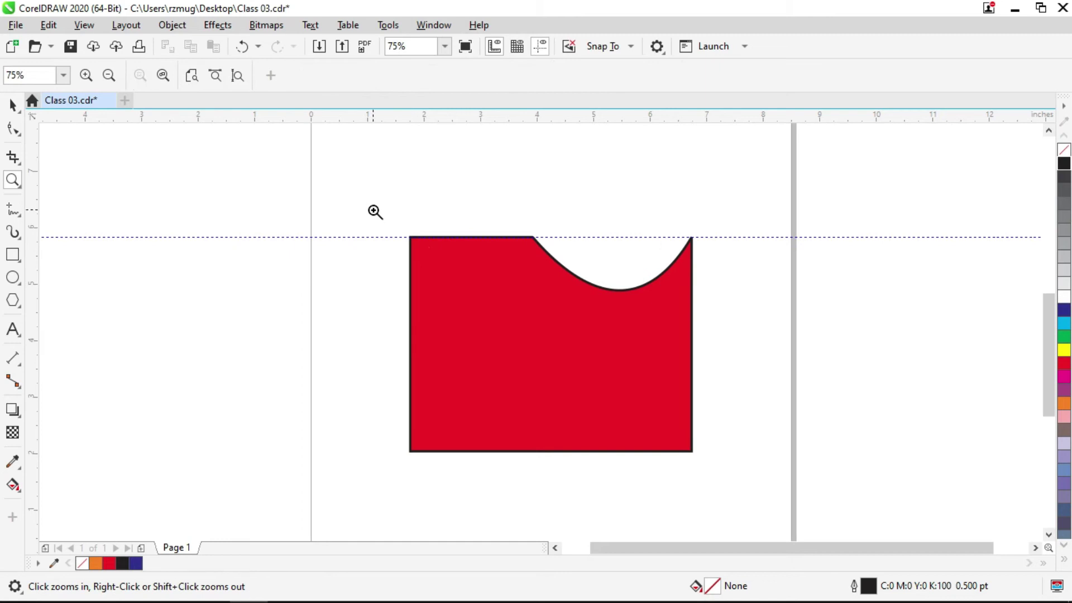
left_click_drag(367, 198, 734, 481)
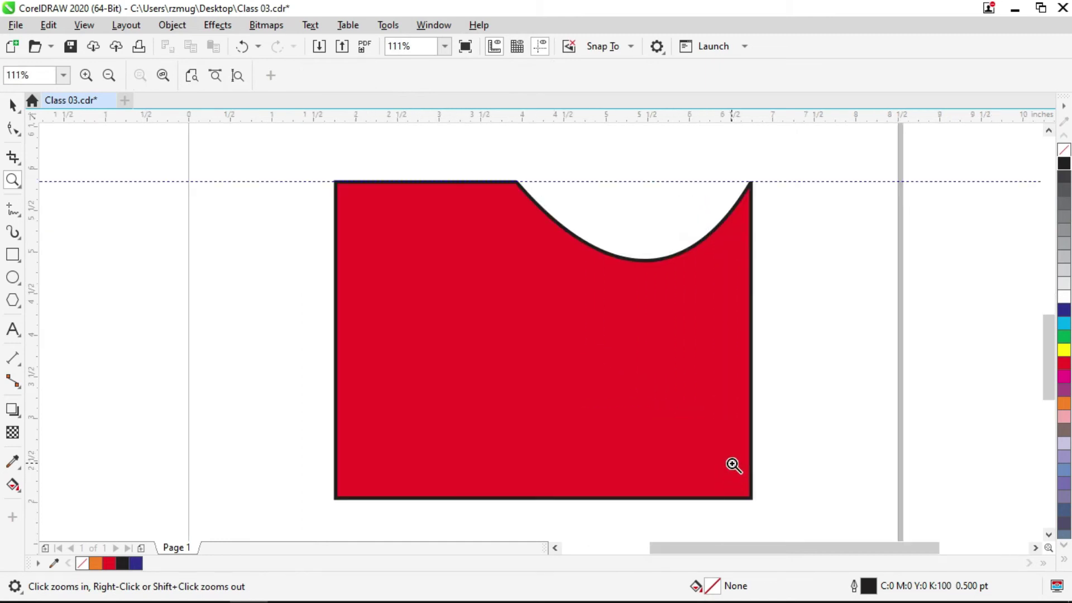
Reopen the red shape for node editing and select the two adjacent nodes where the straight top segment meets the curve
left_click(13, 105)
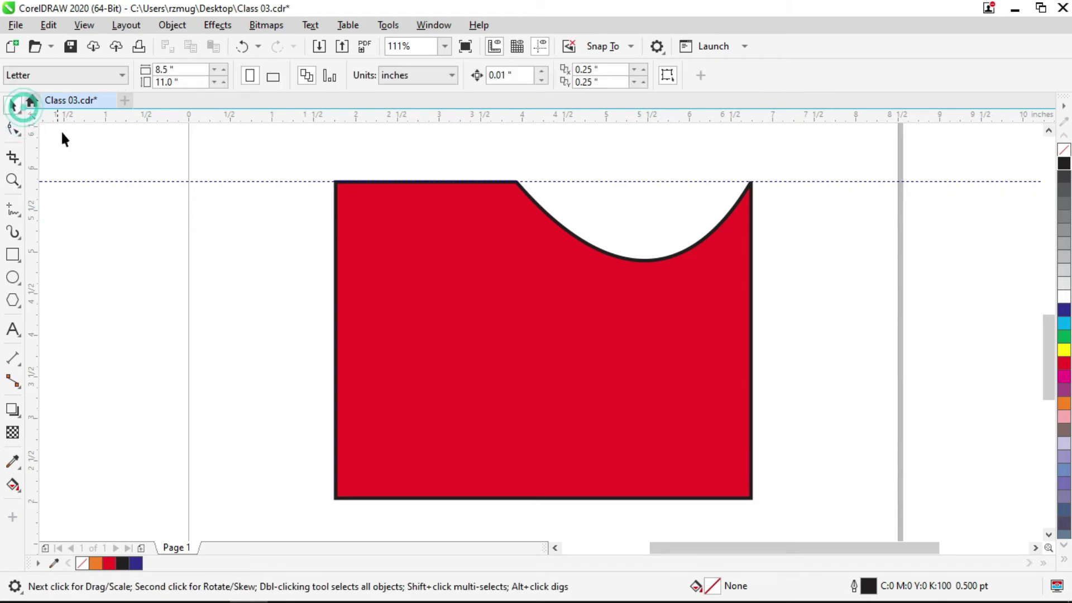
left_click(345, 241)
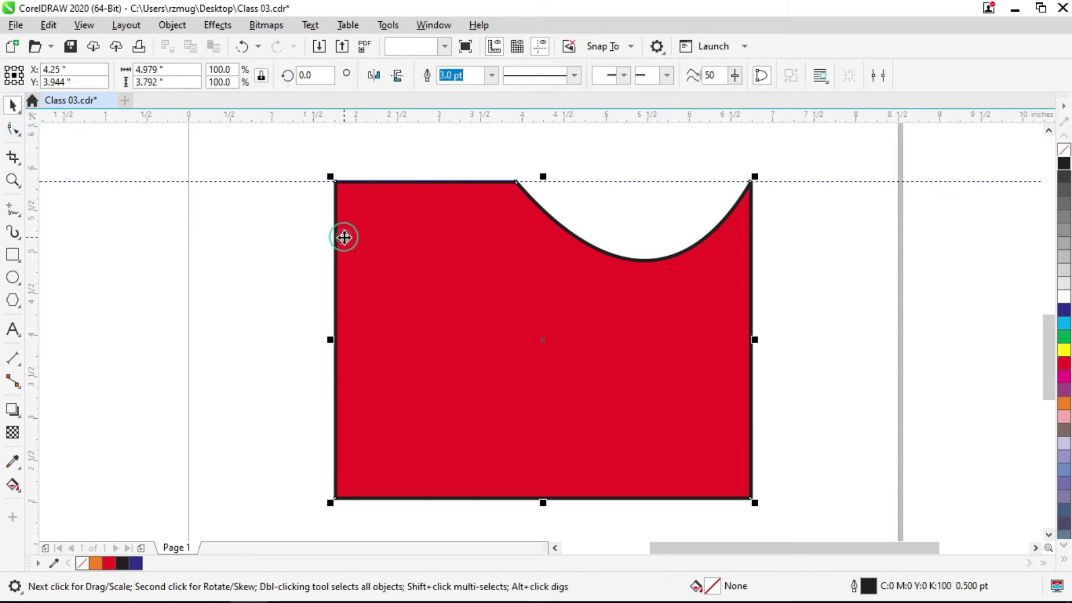
left_click(18, 131)
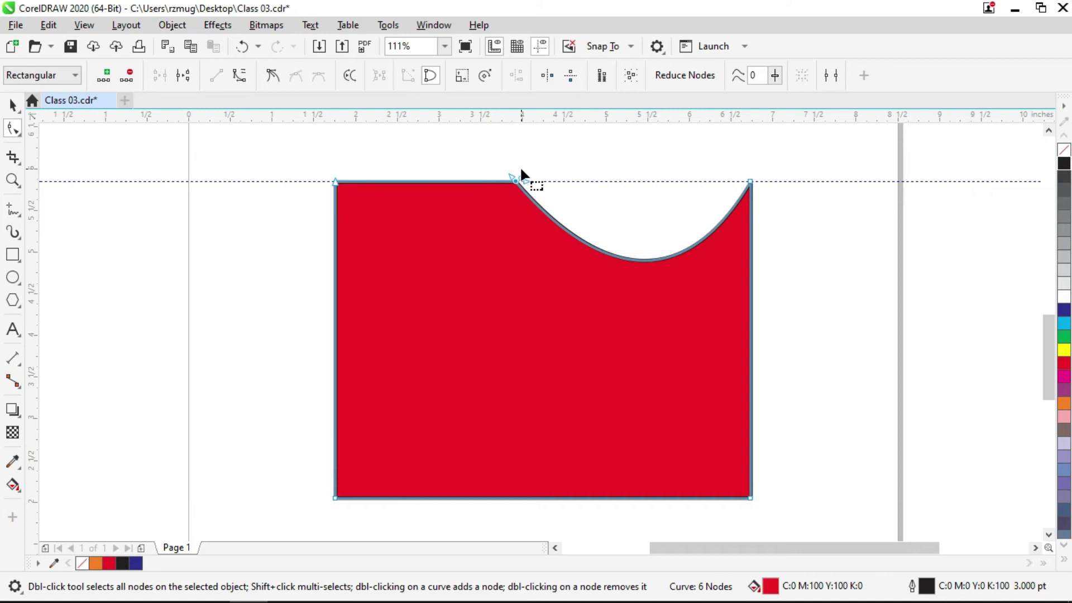
scroll(520, 166, "up", 3)
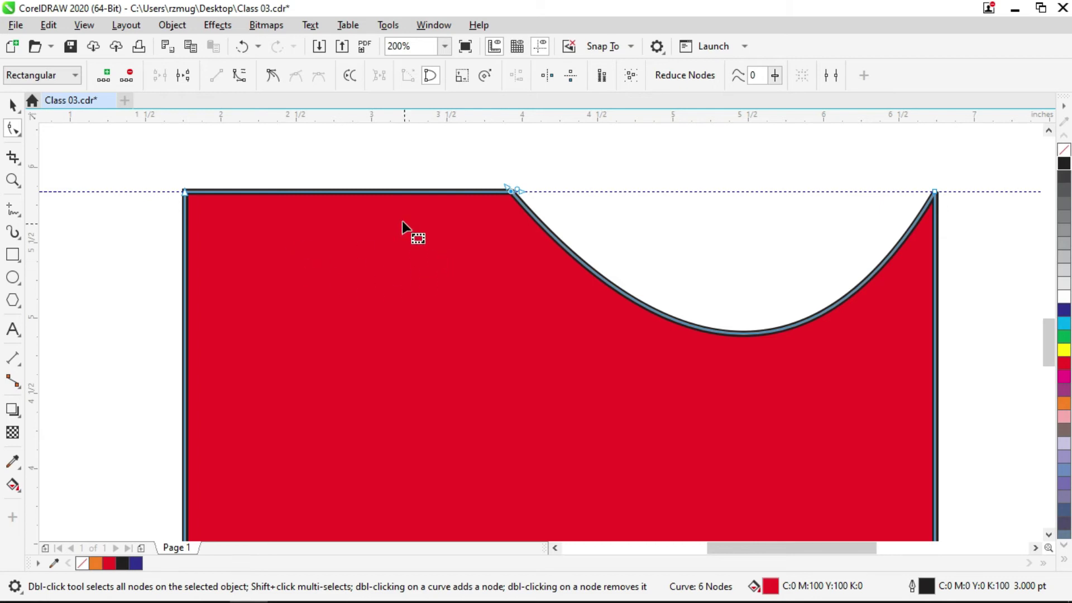
scroll(388, 226, "down", 3)
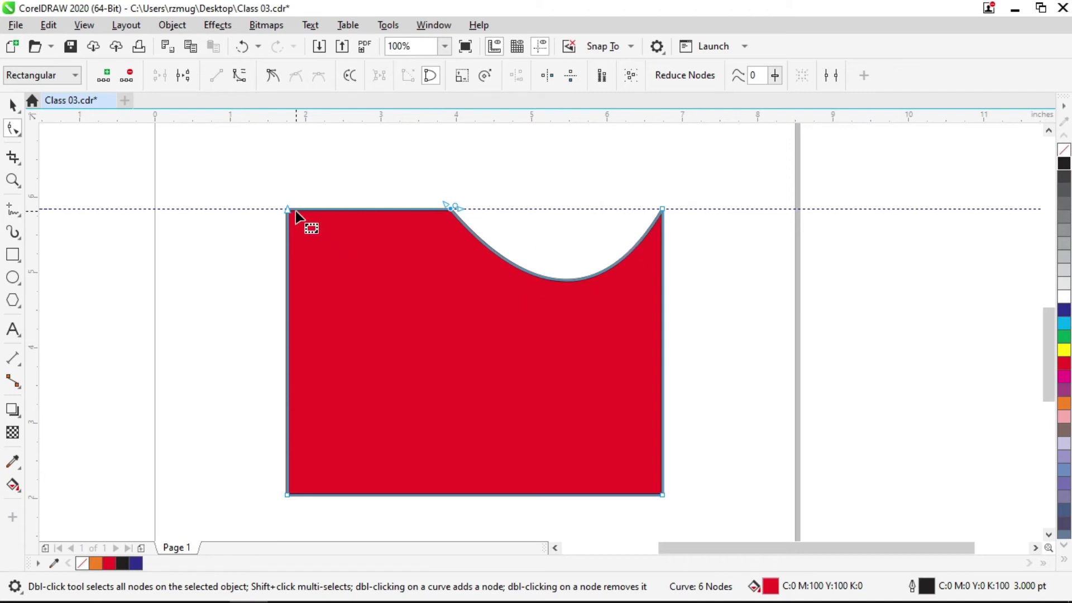
scroll(432, 204, "up", 3)
left_click_drag(559, 176, 400, 250)
scroll(465, 208, "up", 3)
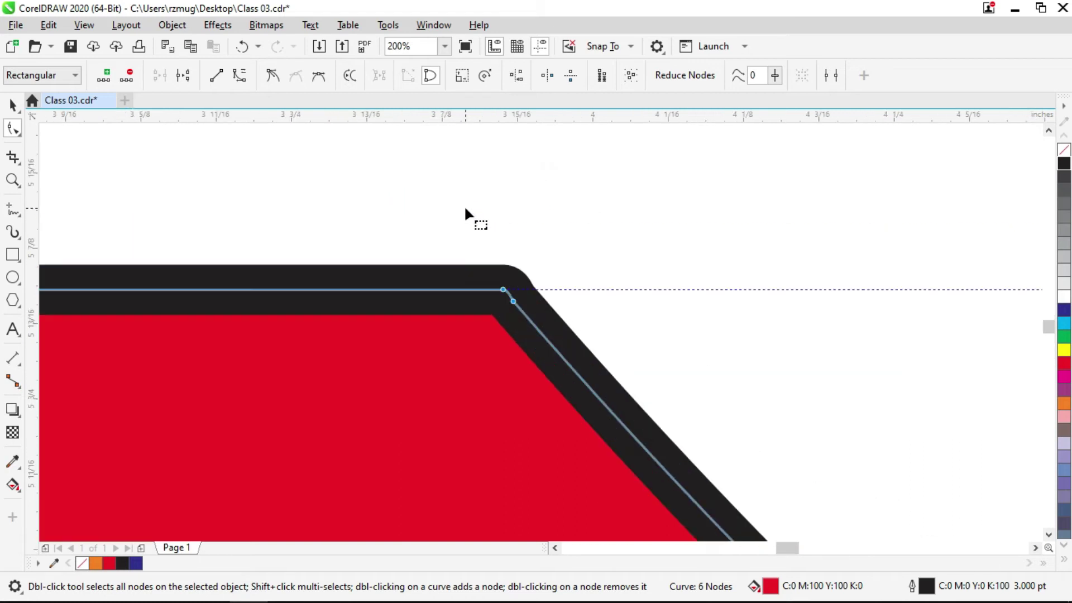
Try removing the two adjacent nodes directly on the top edge, and undo the removal
double_click(502, 289)
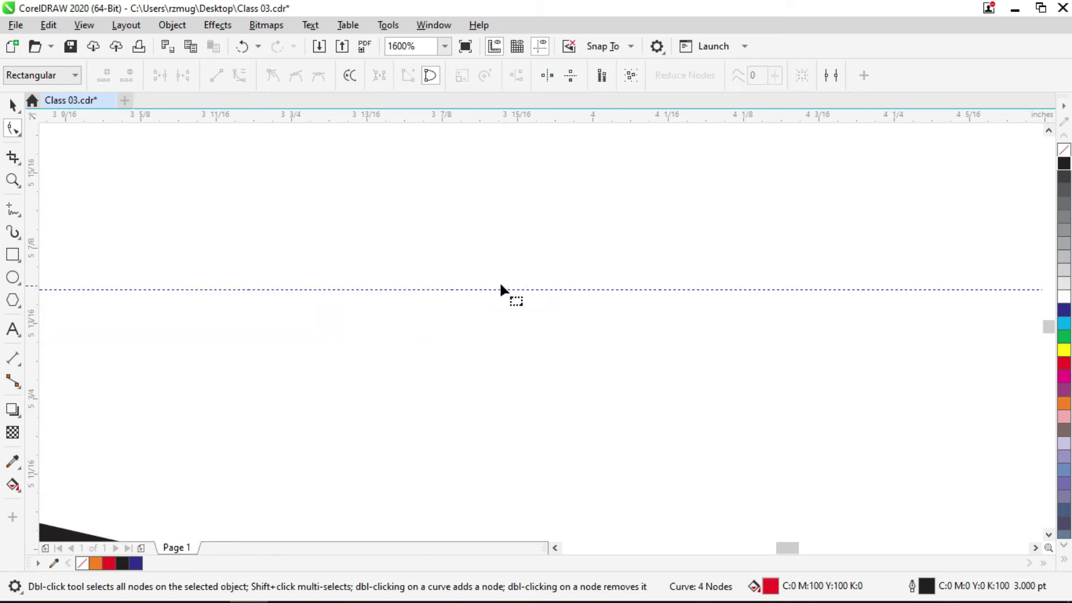
scroll(500, 281, "down", 2)
scroll(498, 280, "down", 2)
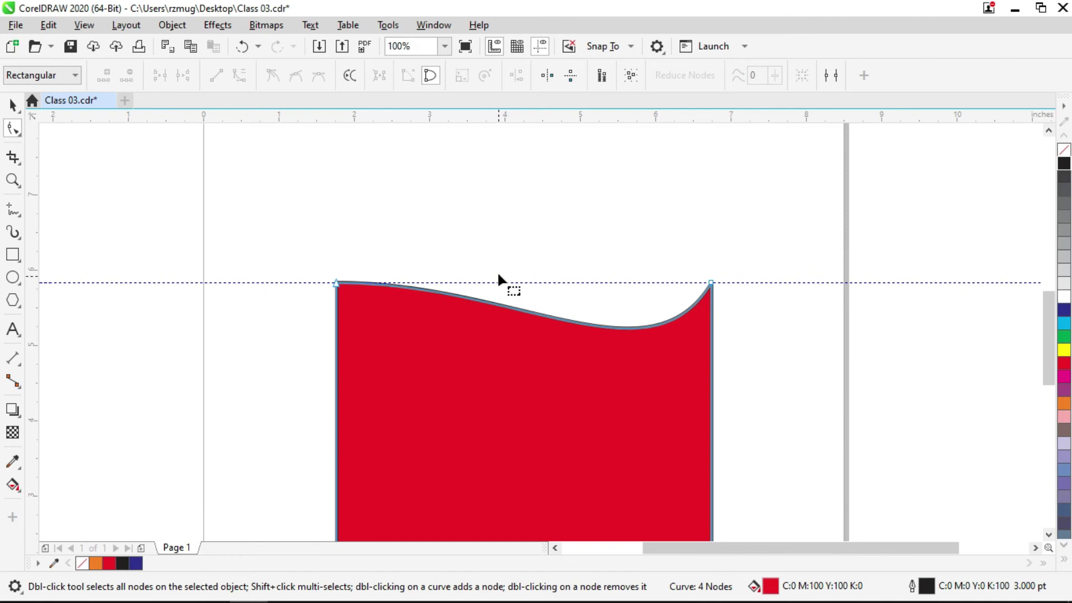
key("ctrl+z")
Delete the two selected nodes between the straight and curved parts of the top edge with the Delete nodes command
scroll(508, 271, "up", 1)
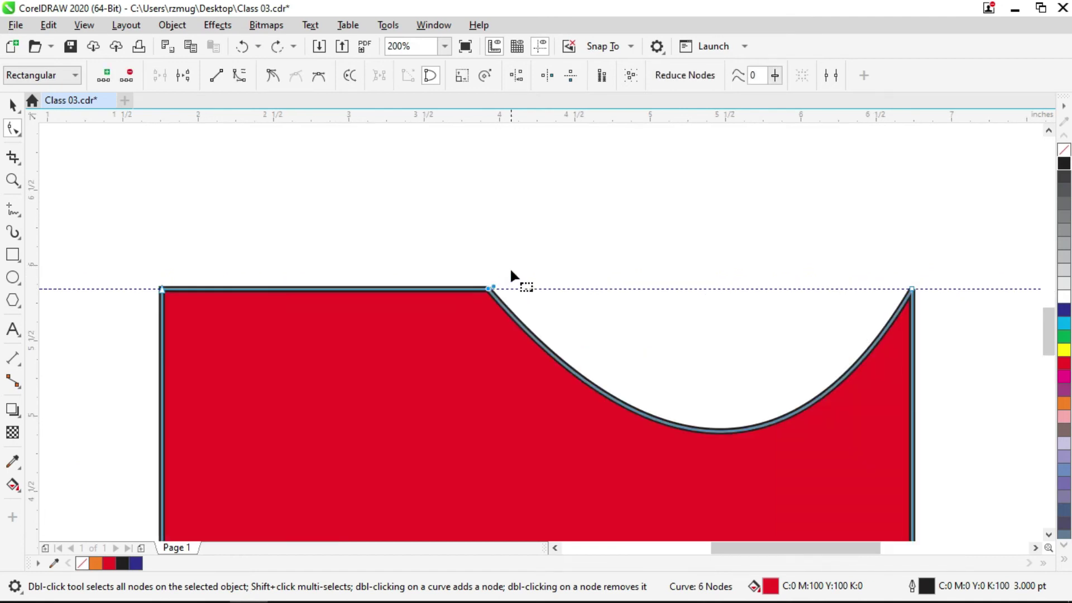
left_click(128, 75)
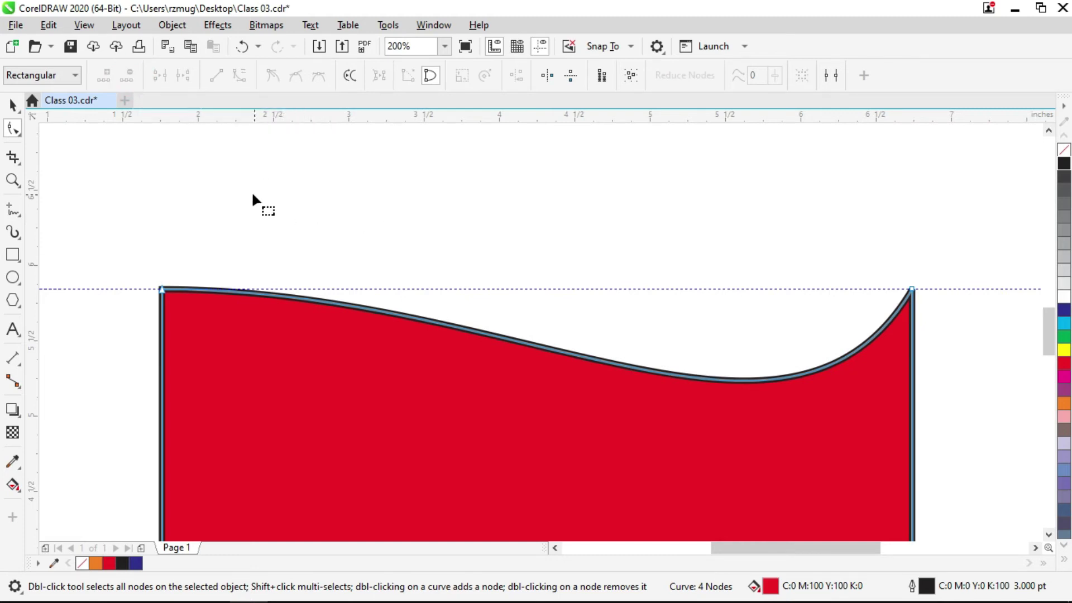
scroll(251, 192, "down", 2)
Reshape the top edge into a deep concave arc by pulling both corner nodes' control handles downward, and reselect the whole shape
left_click_drag(690, 199, 183, 314)
left_click(221, 207)
left_click(206, 240)
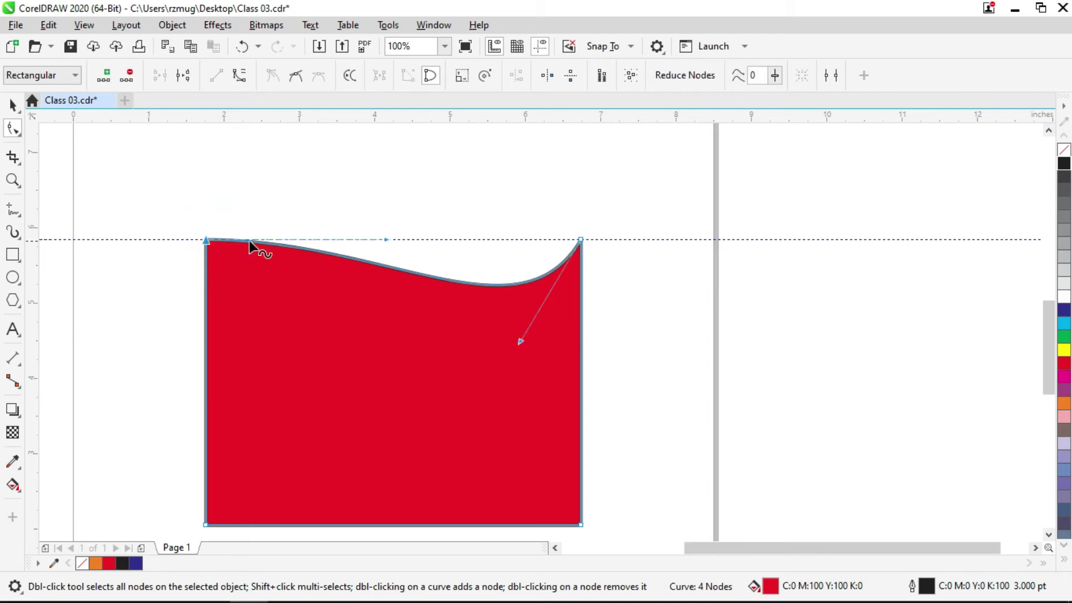
left_click_drag(385, 240, 321, 392)
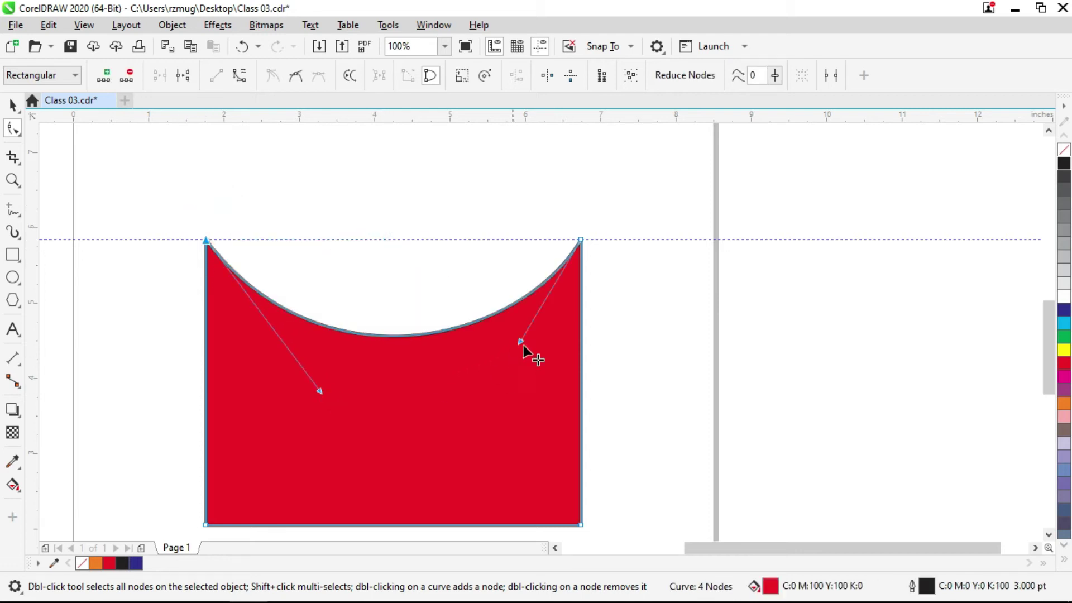
left_click_drag(522, 342, 546, 440)
left_click_drag(318, 392, 268, 430)
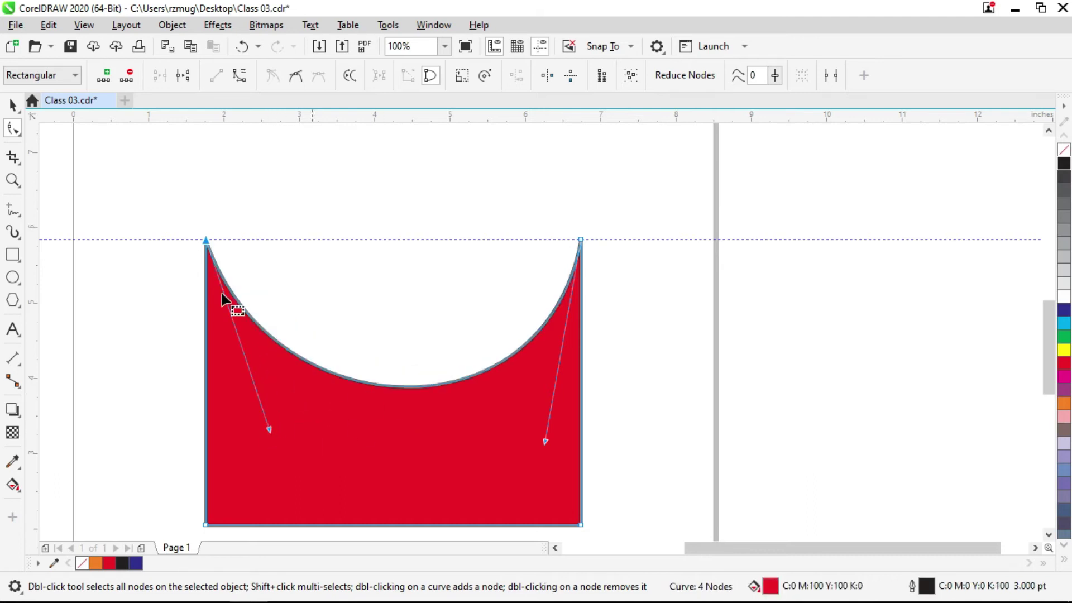
left_click(13, 104)
left_click(185, 168)
left_click(275, 345)
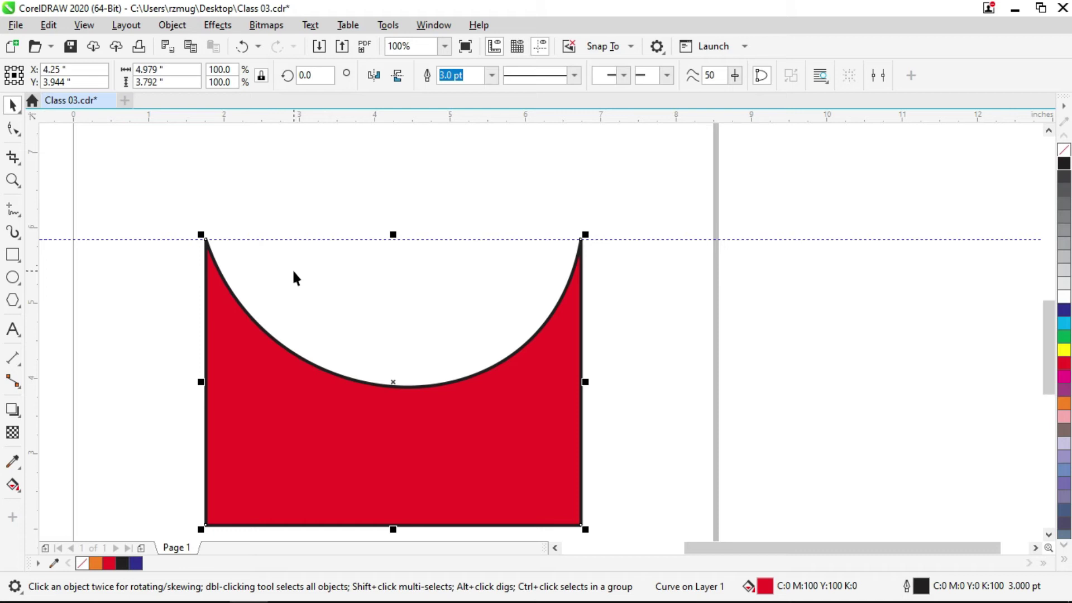
Break the red shape's curve at its upper-right corner node
left_click(21, 129)
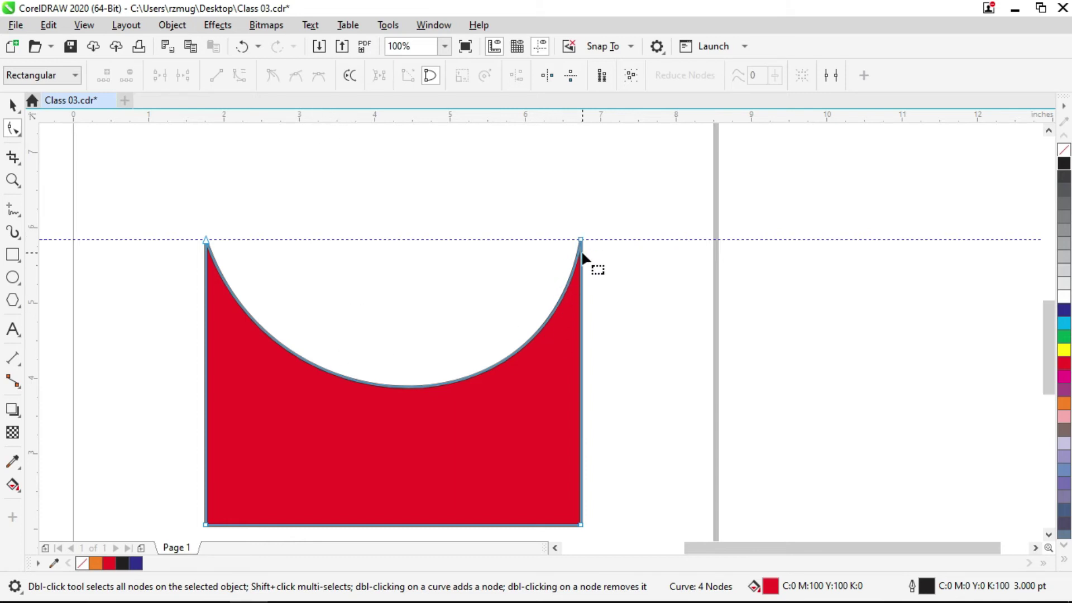
scroll(583, 257, "up", 3)
scroll(578, 205, "down", 3)
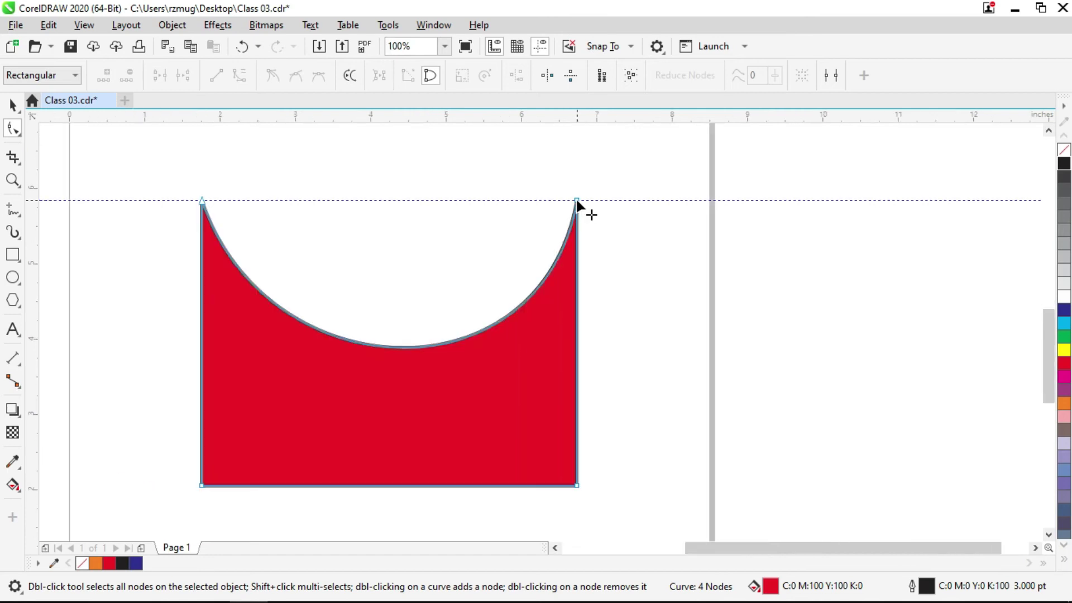
scroll(586, 215, "up", 1)
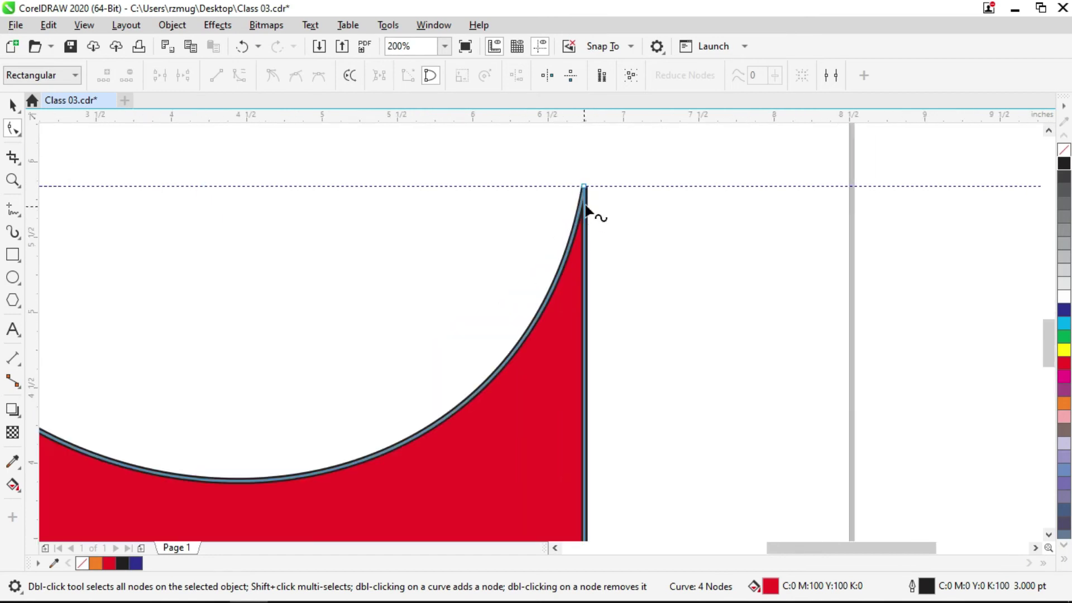
scroll(586, 245, "down", 1)
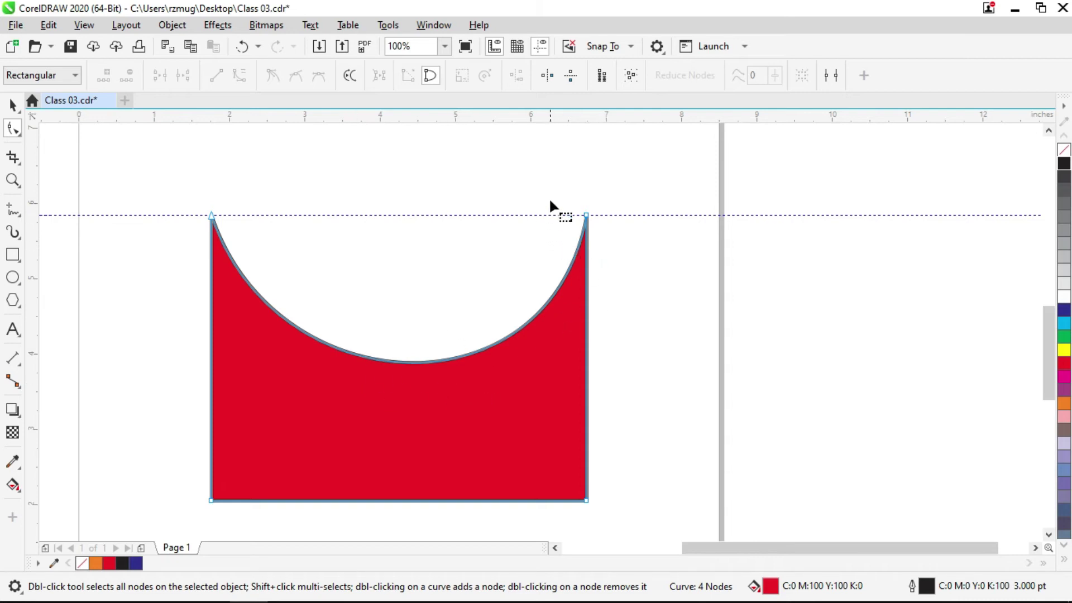
left_click_drag(581, 218, 608, 238)
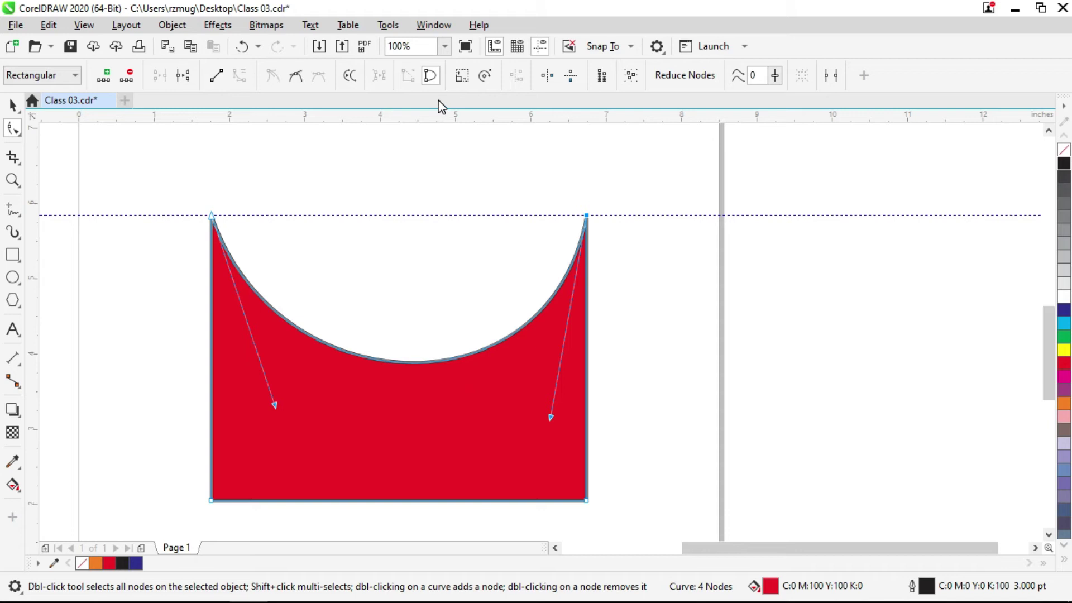
left_click(176, 82)
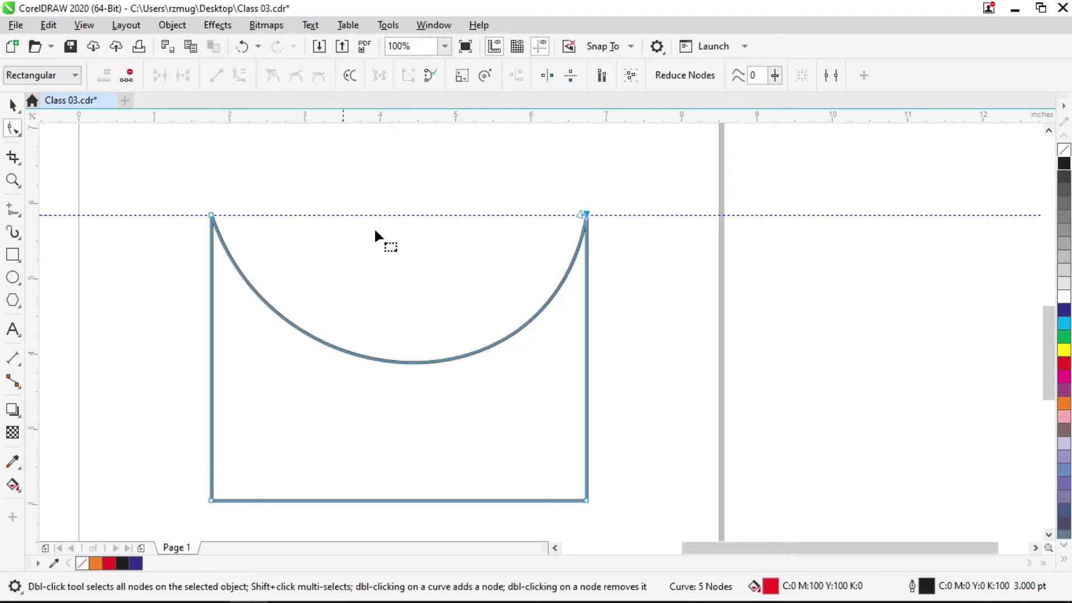
Try rejoining the two overlapping end nodes at the broken upper-right corner, and undo the join
left_click(617, 251)
left_click_drag(601, 197, 545, 267)
left_click(661, 265)
left_click(662, 263)
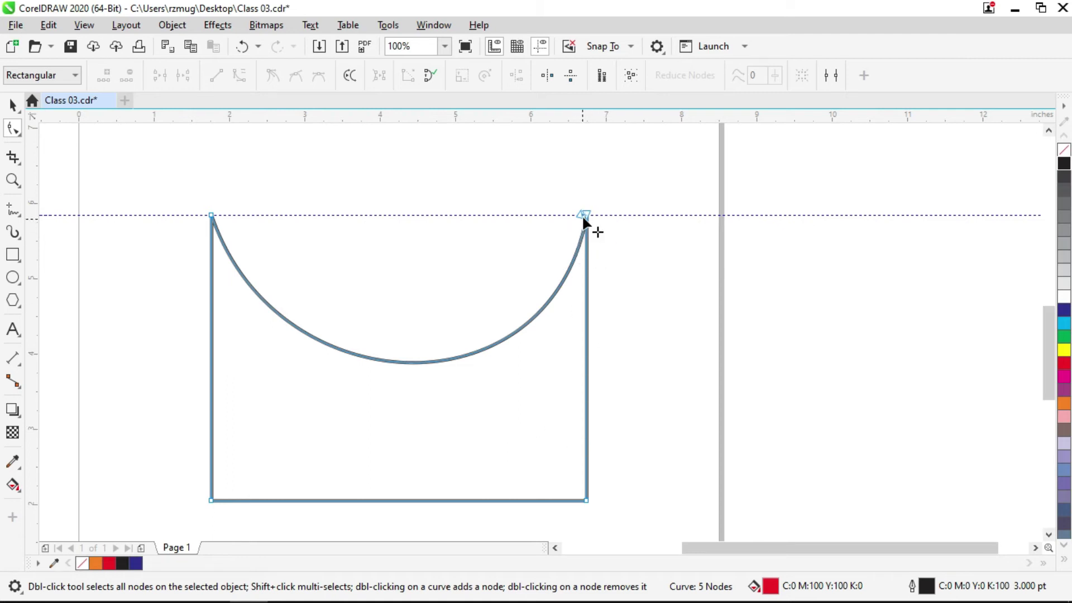
mouse_move(586, 215)
left_mouse_down()
mouse_move(555, 215)
mouse_move(606, 217)
mouse_move(587, 216)
left_mouse_up()
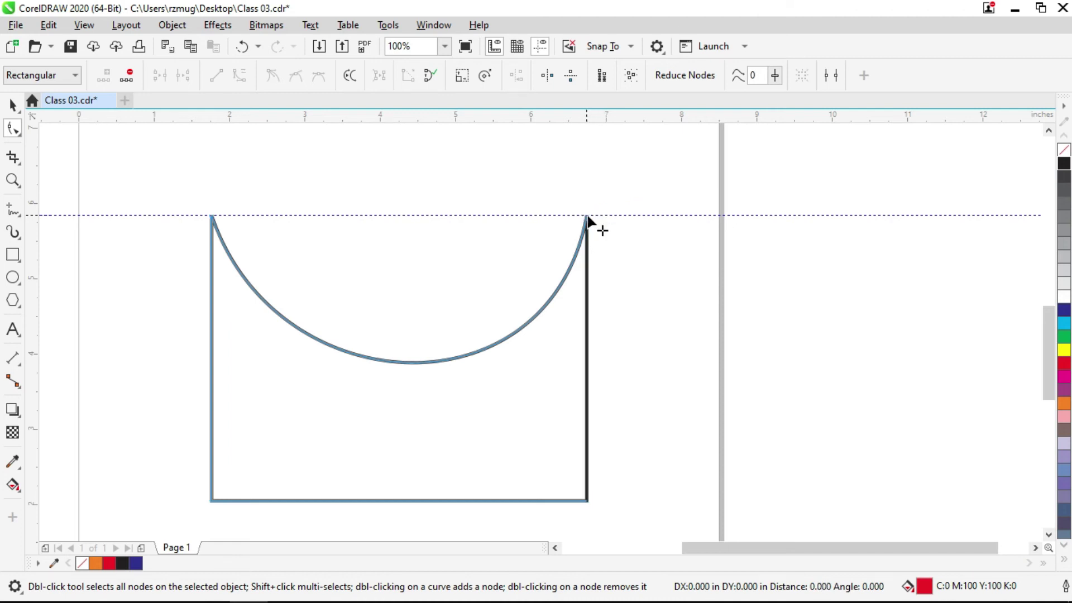
left_click(600, 237)
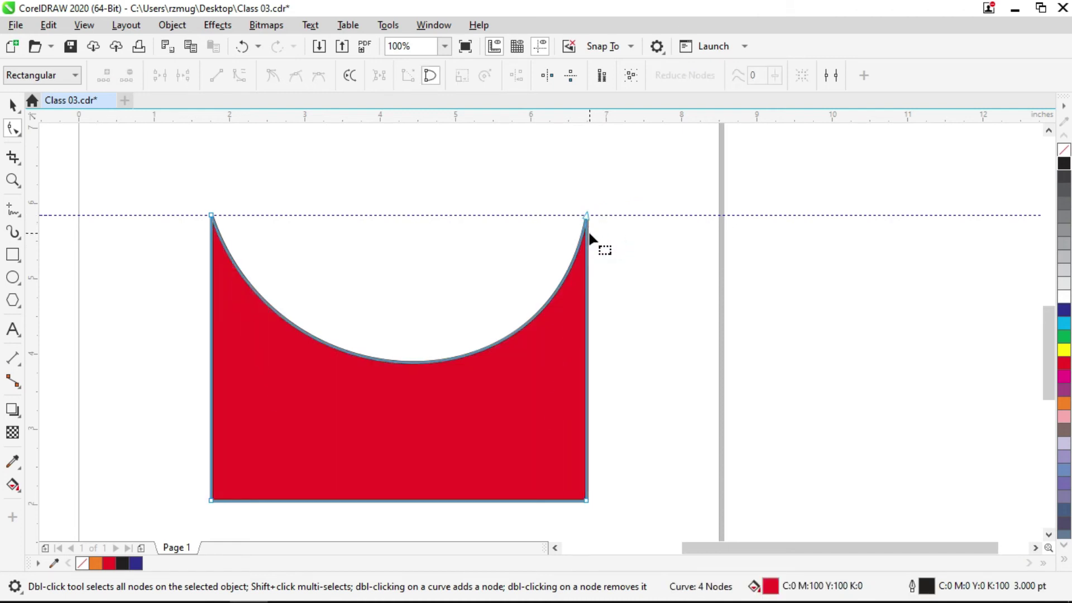
key("ctrl+z")
Pull the broken upper-right end nodes apart along the guideline, and try moving the upper-left corner node before undoing that move
left_click(622, 223)
left_click_drag(586, 217, 515, 216)
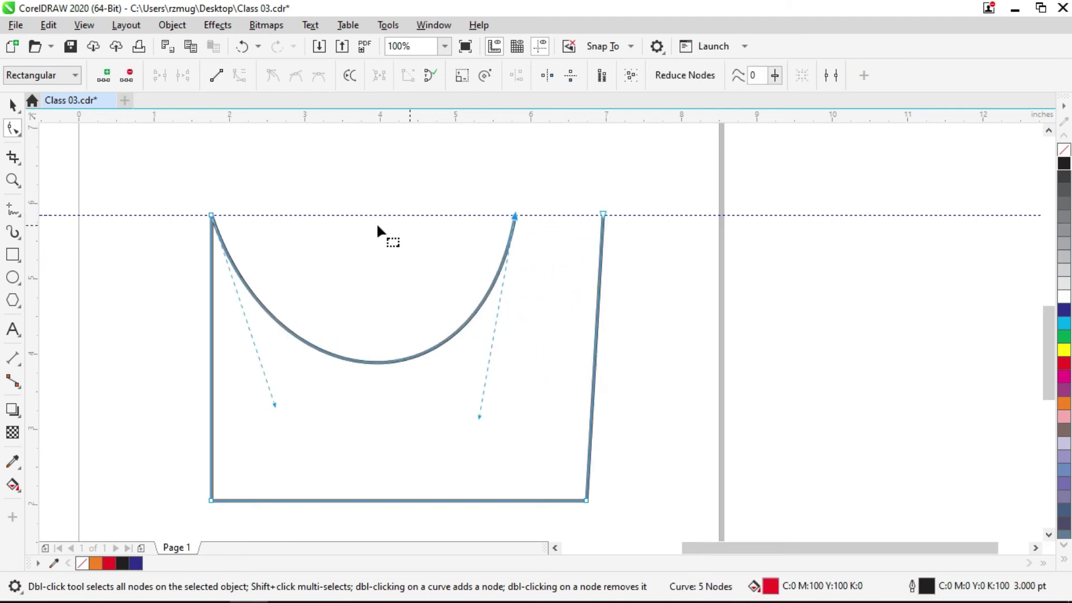
left_click_drag(211, 215, 162, 199)
key("ctrl+z")
left_click(729, 337)
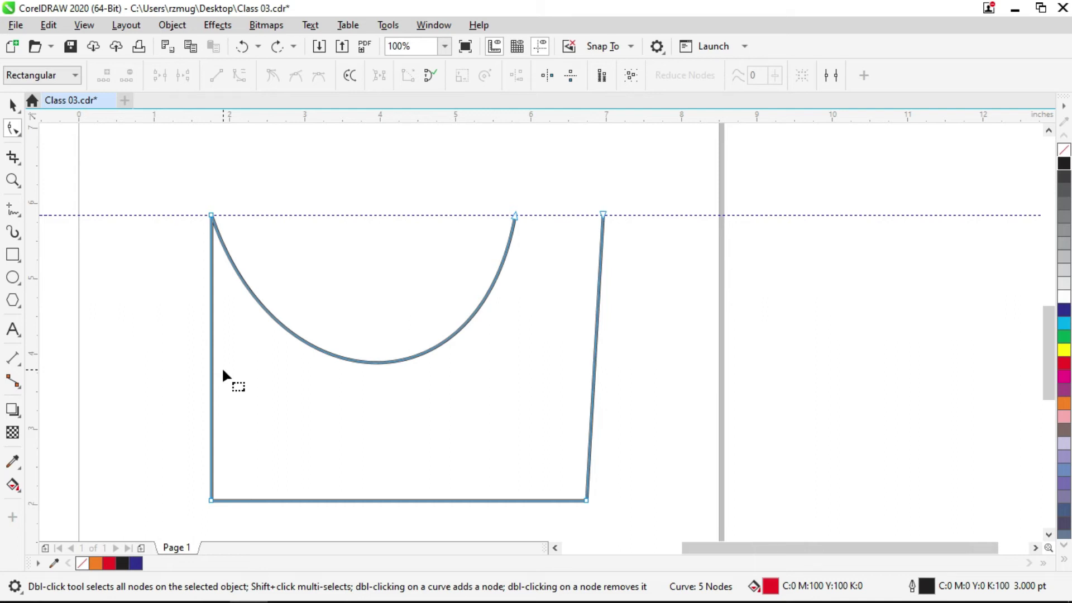
Delete the horizontal guideline crossing the tops of the open curve
left_click(571, 193)
left_click(12, 105)
left_click(438, 215)
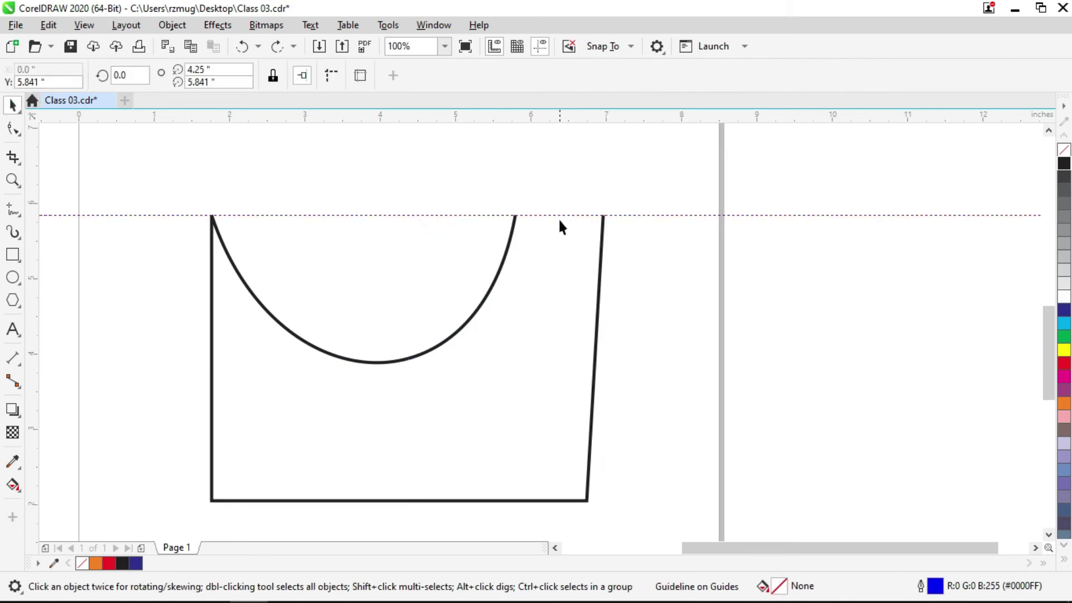
left_click(560, 214)
key("Delete")
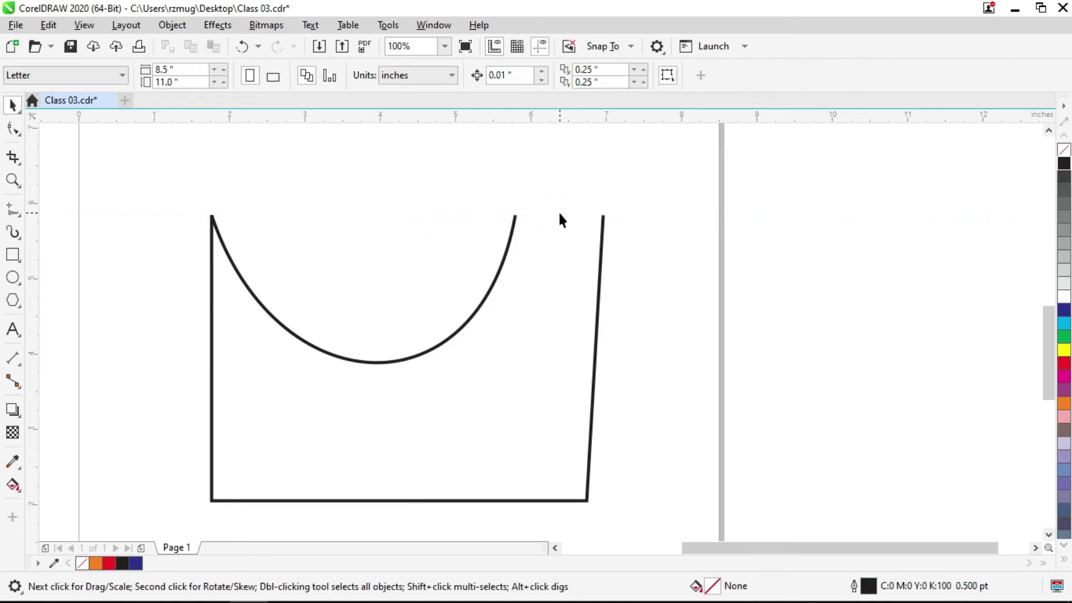
Move the open curve's two end nodes farther apart with the Shape tool and close the curve
left_click(514, 224)
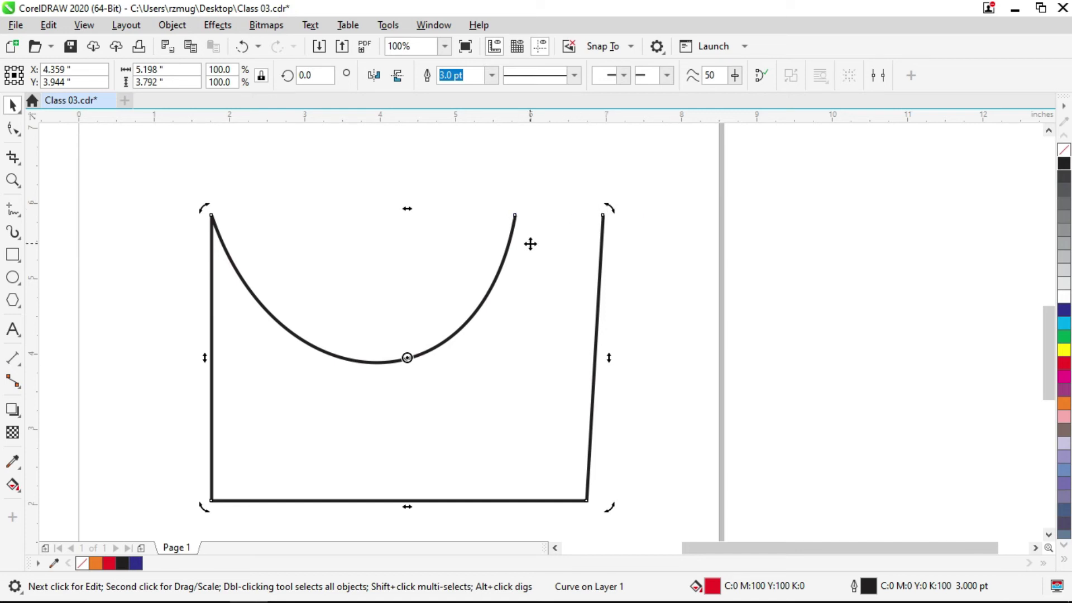
left_click(16, 132)
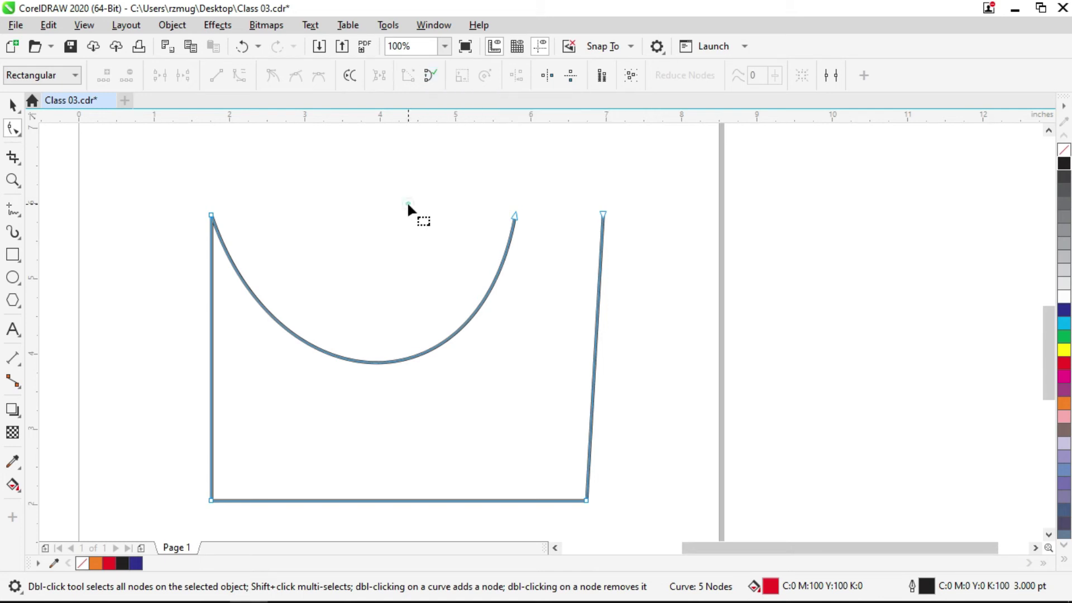
left_click_drag(515, 216, 311, 189)
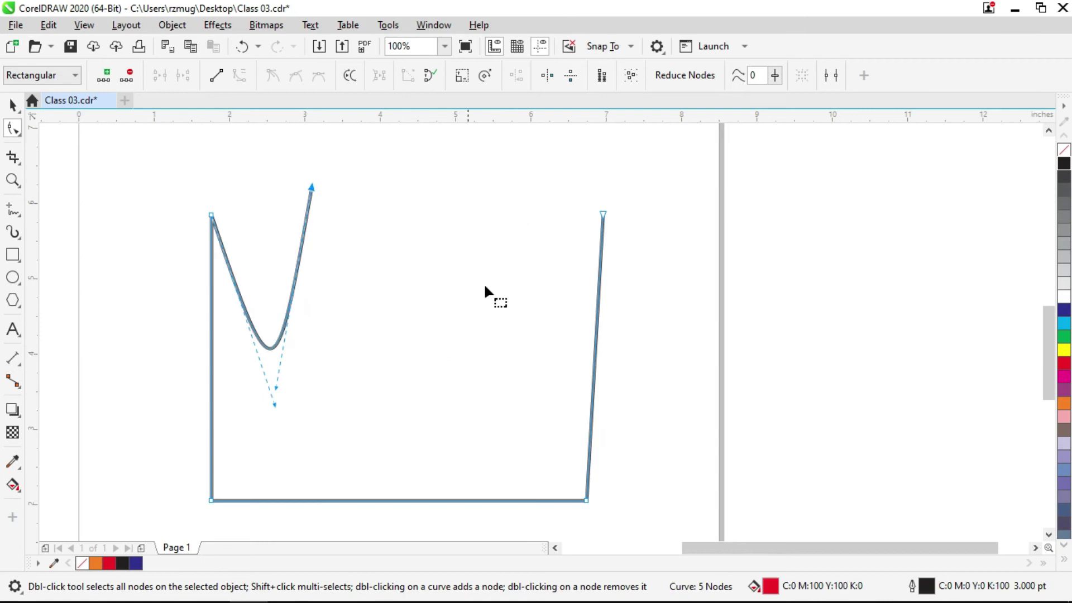
left_click_drag(606, 216, 930, 253)
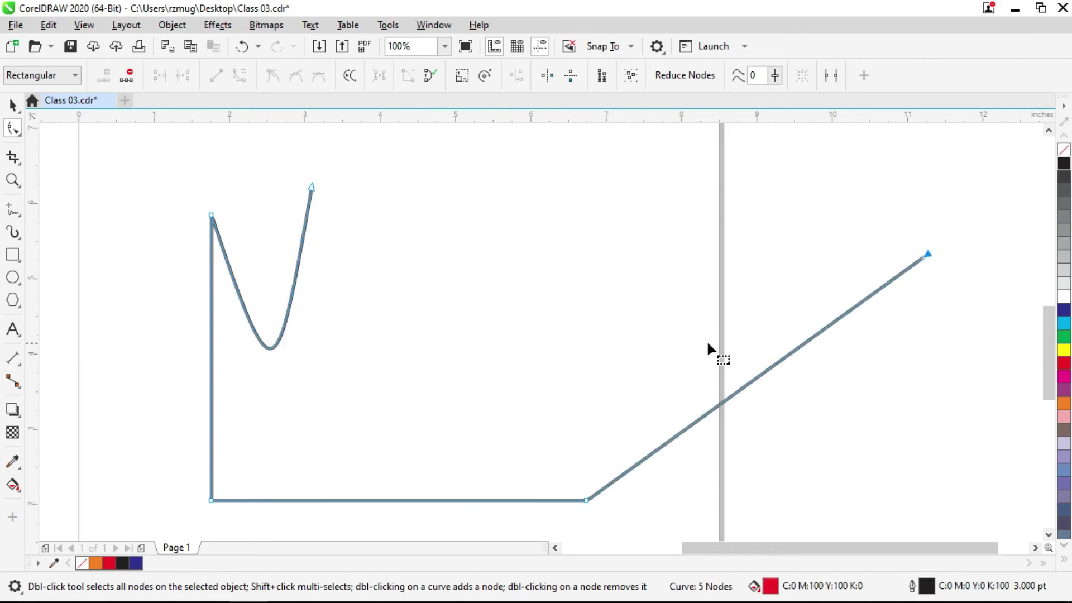
left_click(433, 81)
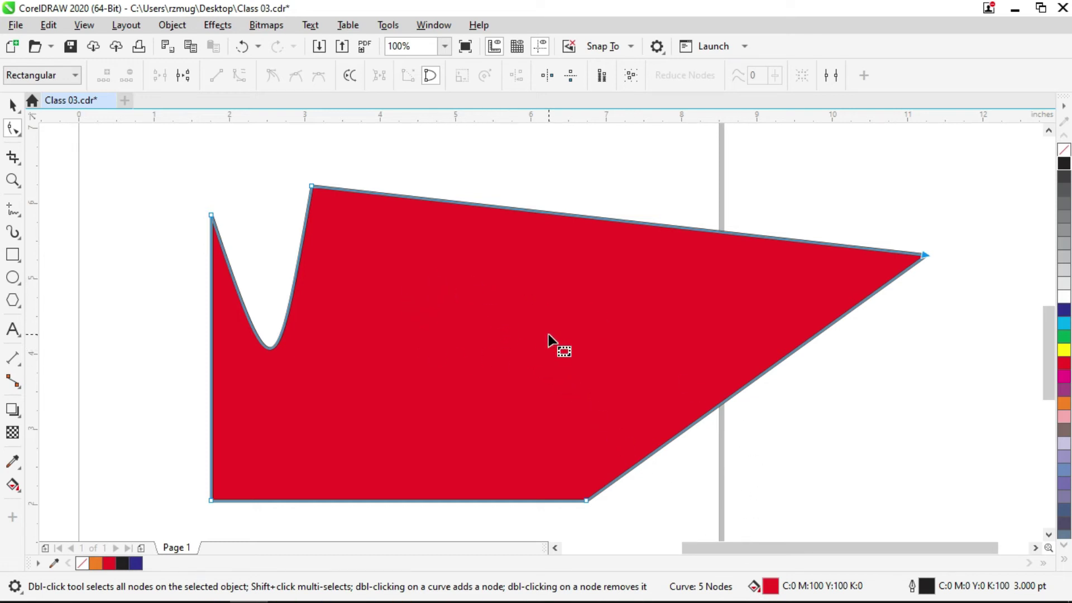
Undo the recent edits back to the closed red shape before its upper-right corner was broken
key("ctrl+z")
key("ctrl+z")
key("ctrl+z")
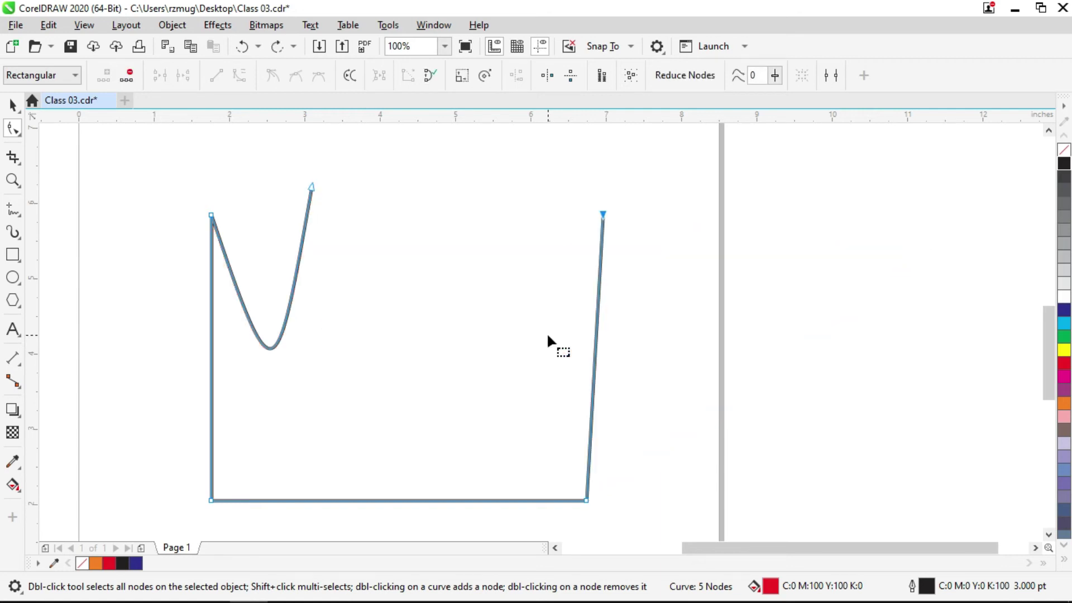
key("ctrl+z")
key("ctrl+z")
key("ctrl+z")
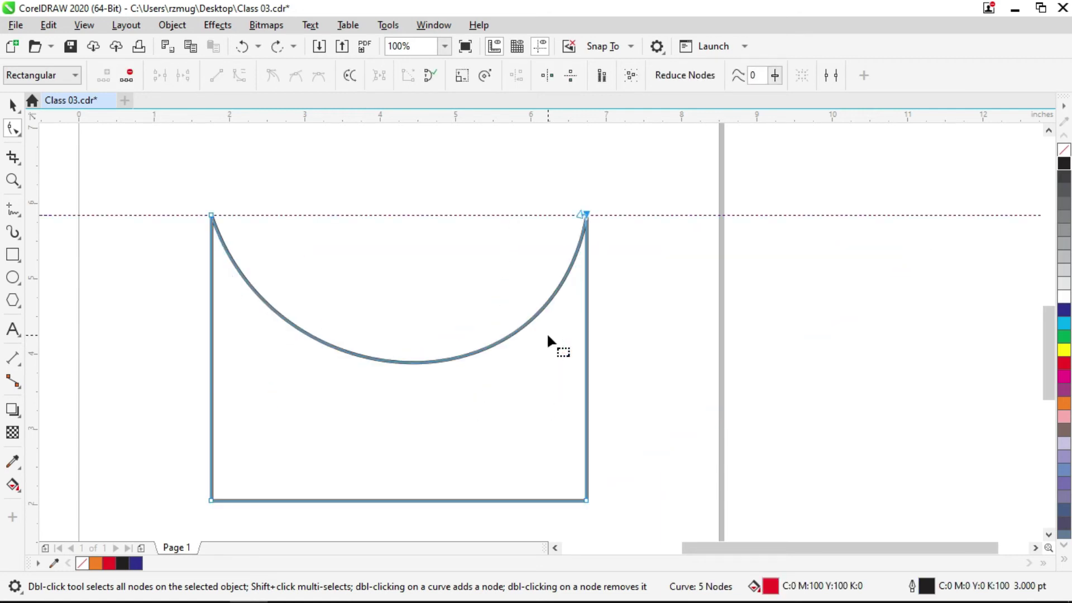
key("ctrl+z")
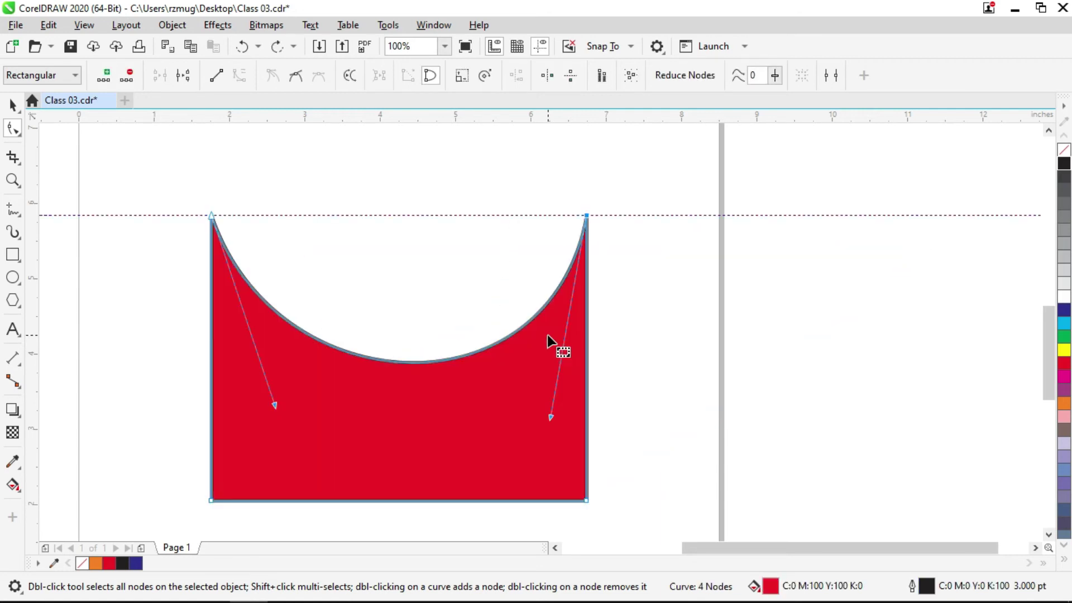
Deselect the closed red shape and delete the horizontal guideline along its upper corners
left_click(641, 334)
left_click(428, 215)
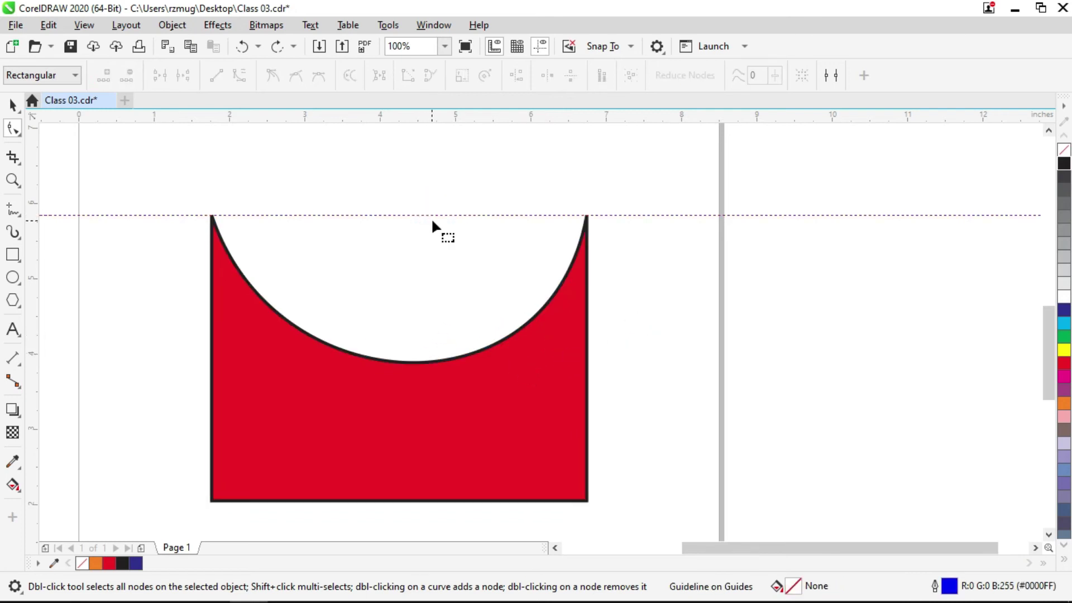
key("Delete")
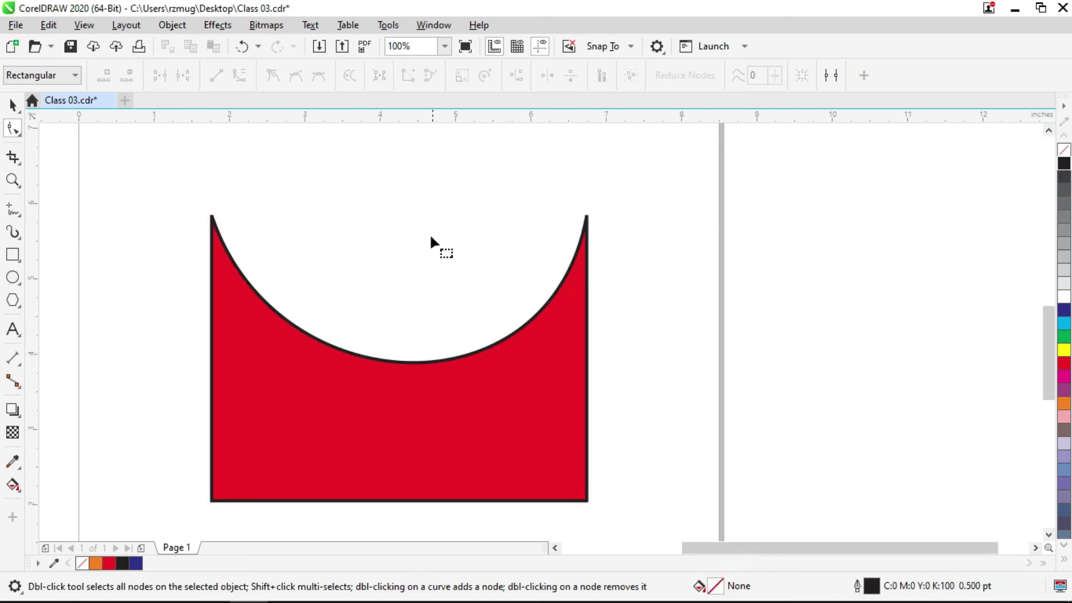
Add a node near the lowest point of the concave arc and convert it to a cusp node
left_click(403, 364)
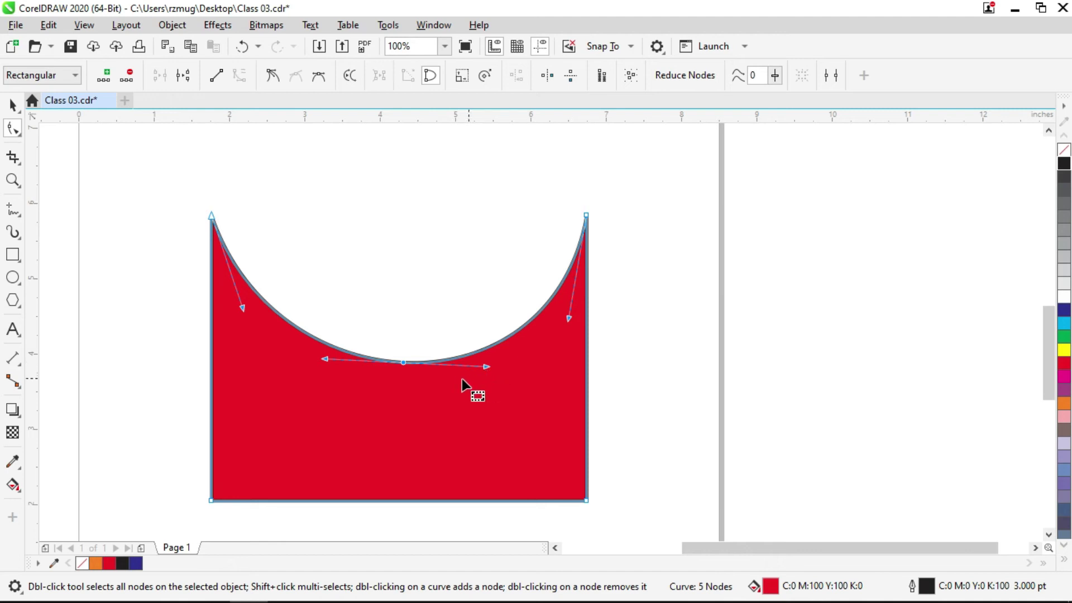
left_click_drag(422, 346, 363, 388)
left_click(435, 322)
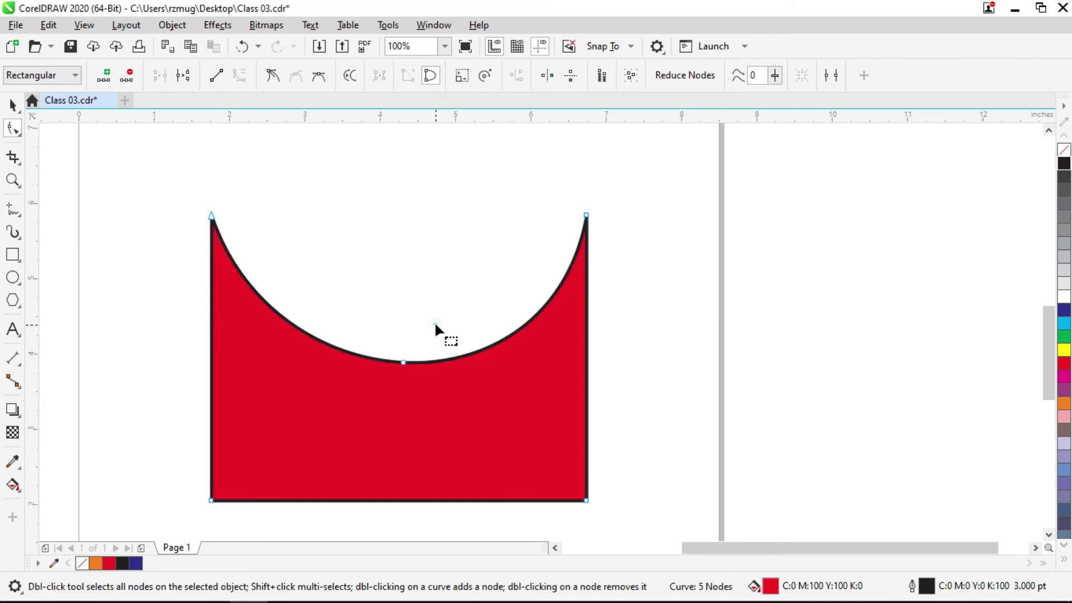
left_click(404, 363)
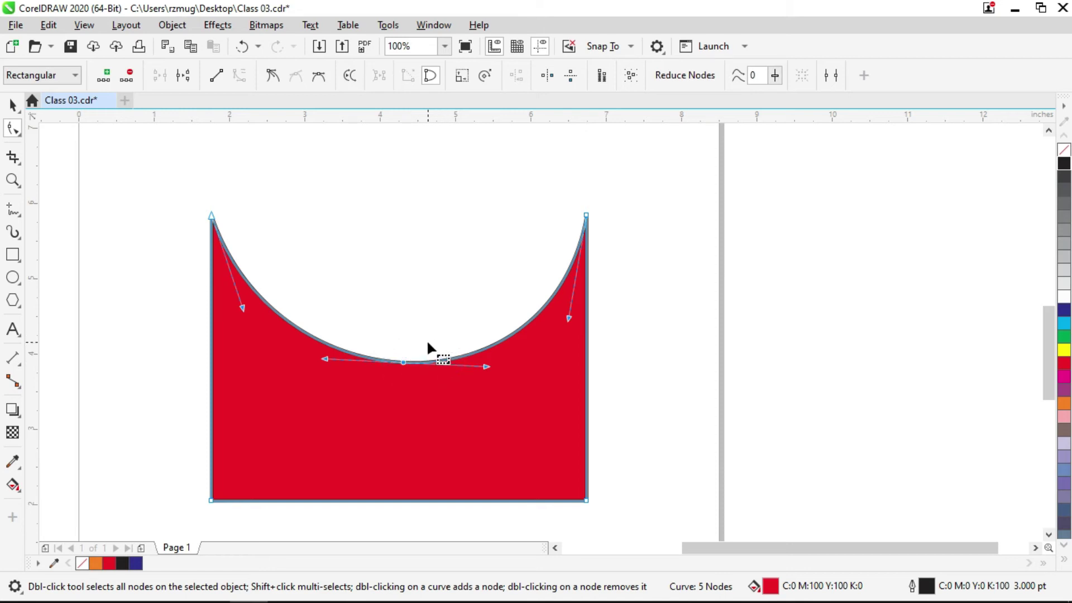
left_click_drag(444, 323, 385, 385)
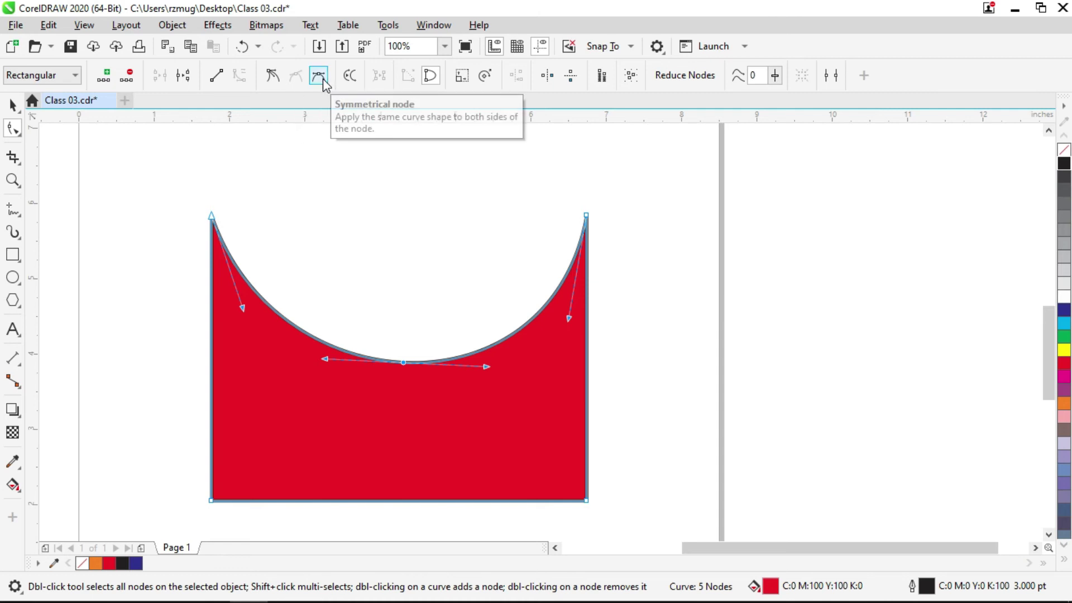
left_click(280, 81)
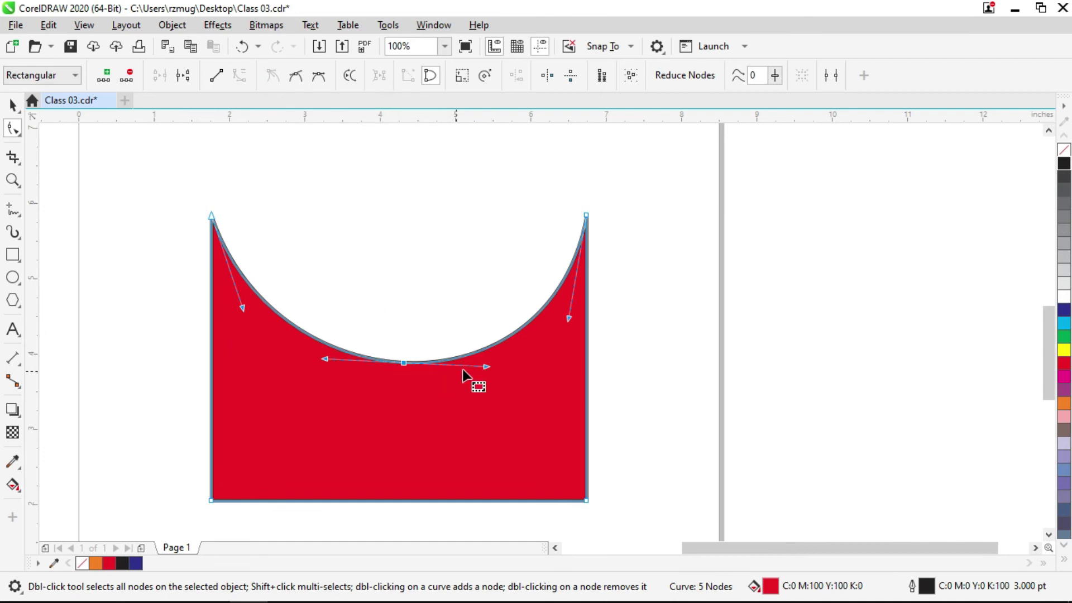
Arch the right half of the top edge upward using the cusp node's right handle and the upper-right corner node's handle
left_click_drag(486, 366, 455, 227)
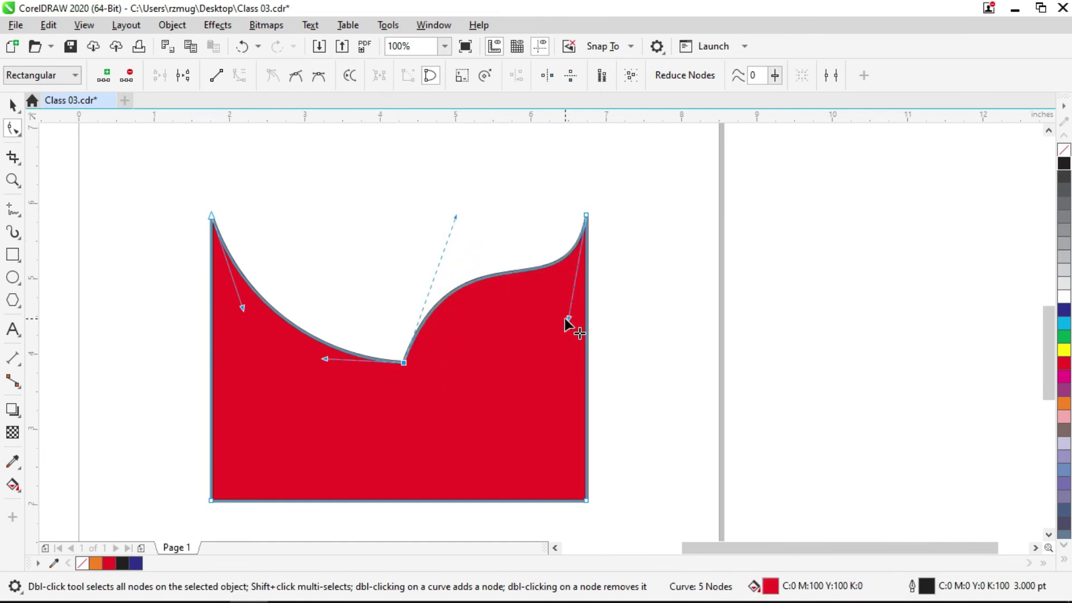
left_click_drag(457, 215, 412, 214)
left_click_drag(567, 323, 497, 177)
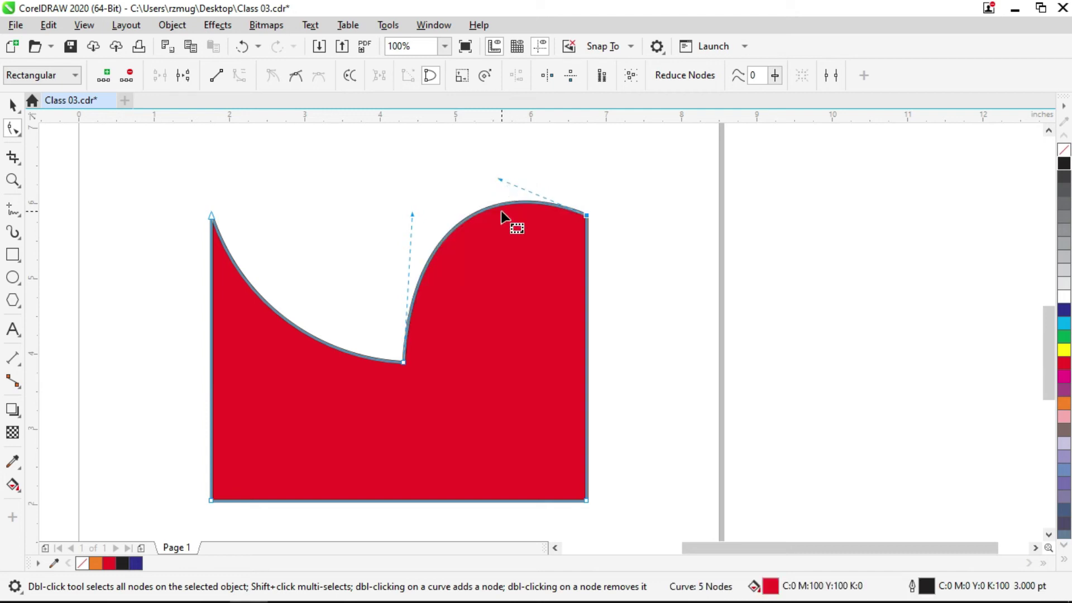
Try converting the upper-left corner node to a smooth node, and undo the conversion
left_click_drag(261, 179, 175, 246)
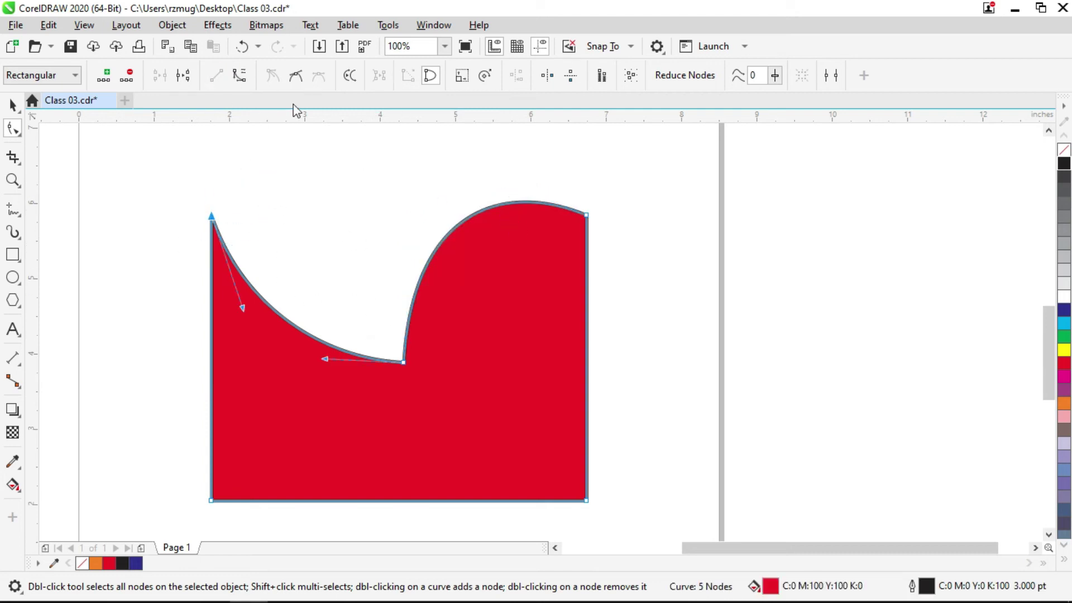
left_click(299, 81)
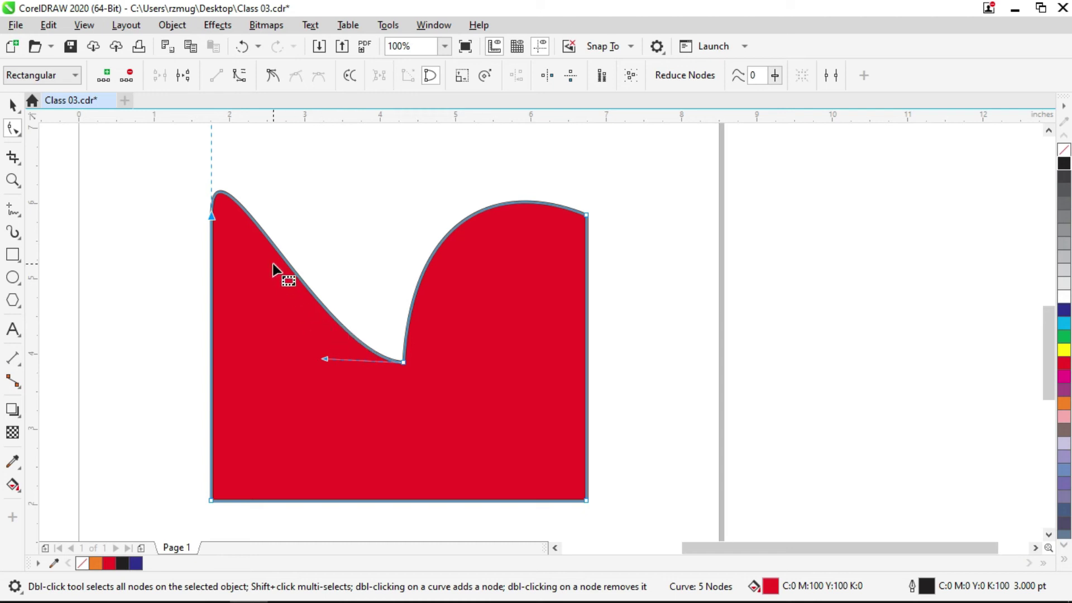
key("ctrl+z")
key("ctrl+z")
Try converting the cusp node in the middle of the top edge to a symmetrical node, and undo the change
left_click_drag(409, 299, 420, 327)
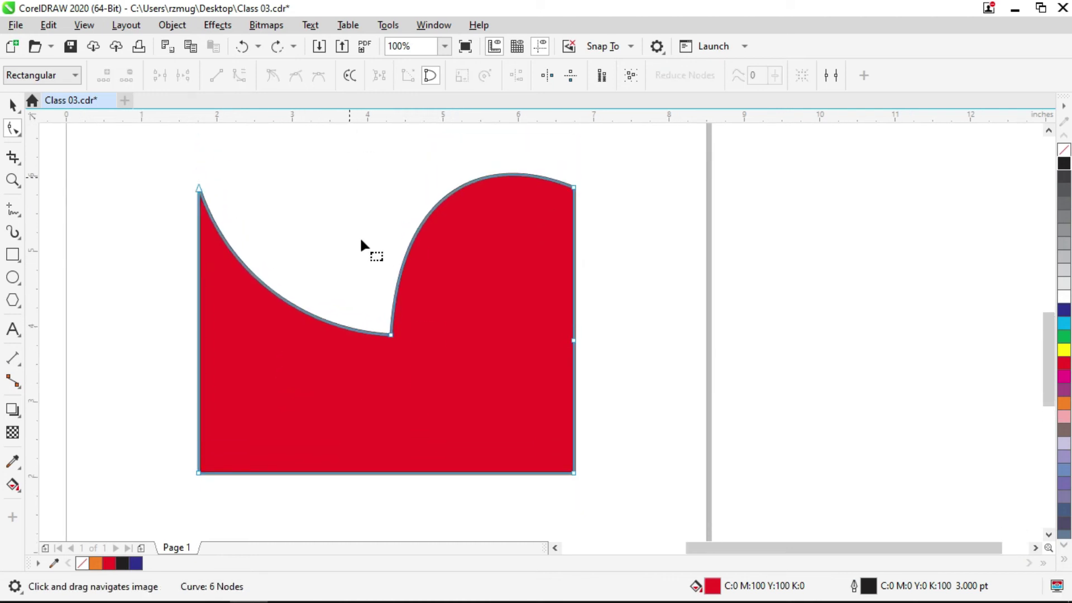
left_click(198, 473)
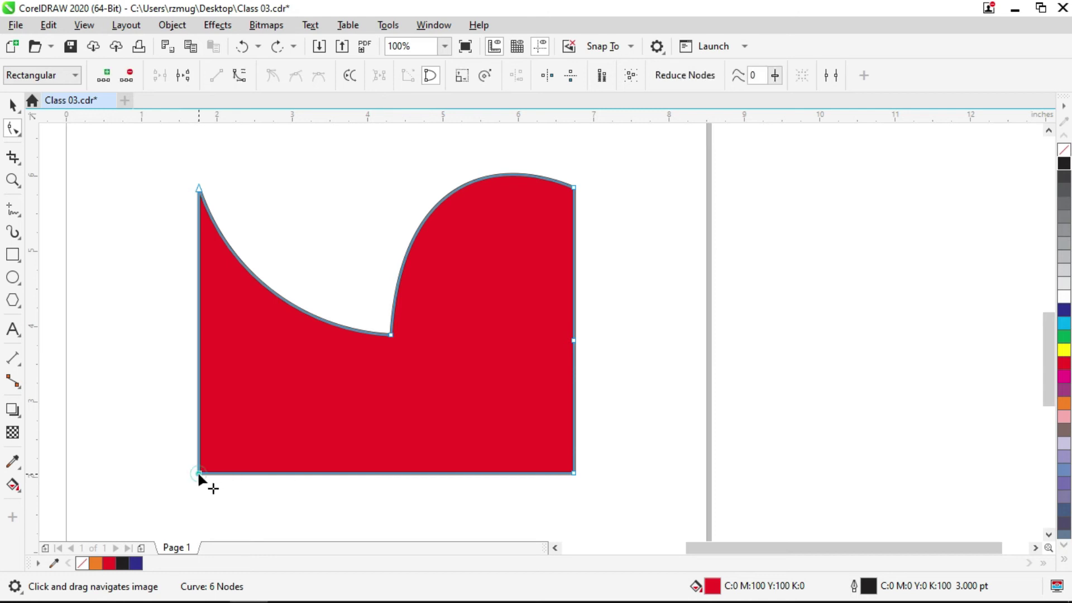
left_click(378, 473)
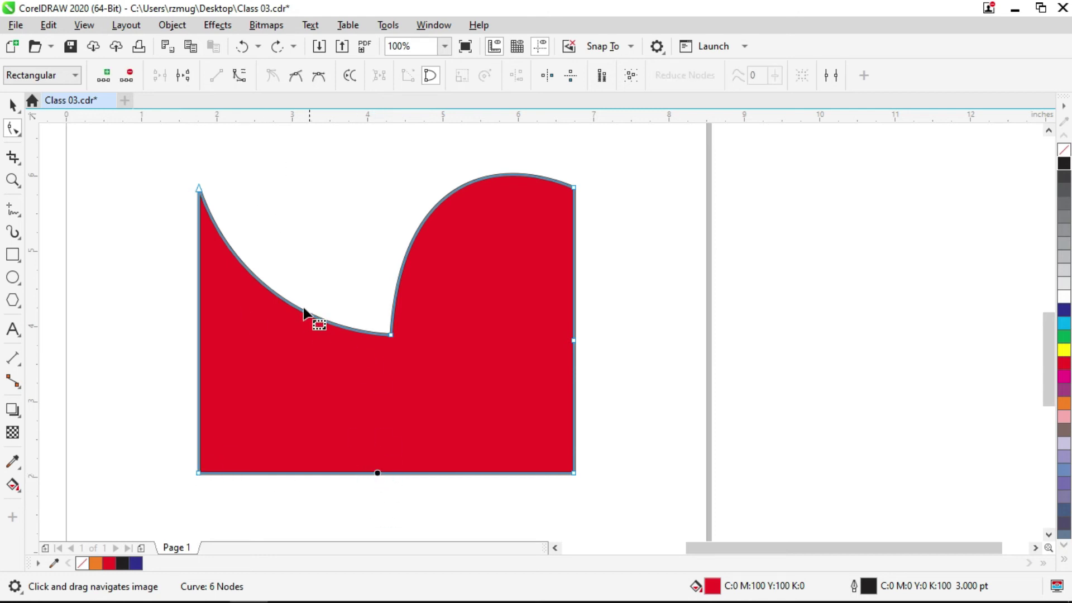
left_click(269, 289)
left_click(327, 79)
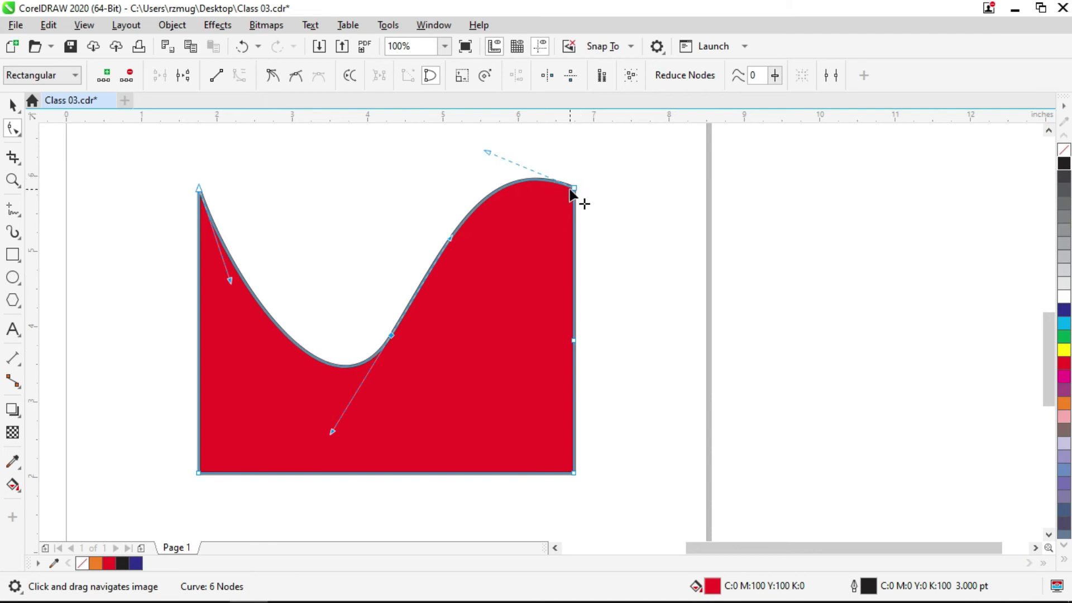
key("ctrl+z")
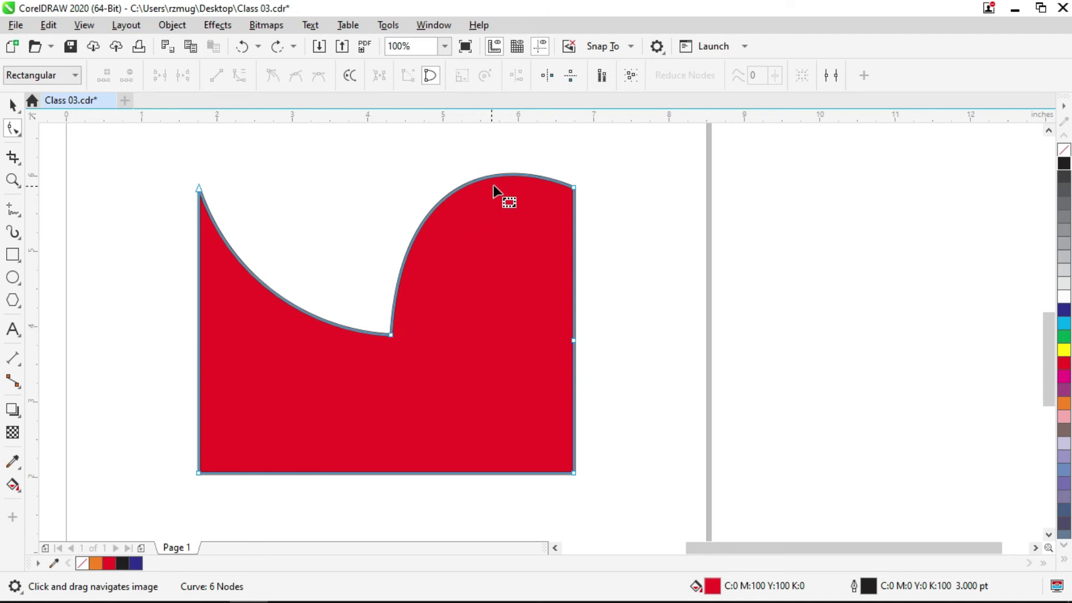
Apply the symmetrical node type to the notch node again, inspect the shape with the Pick tool, and undo the conversion
left_click(274, 294)
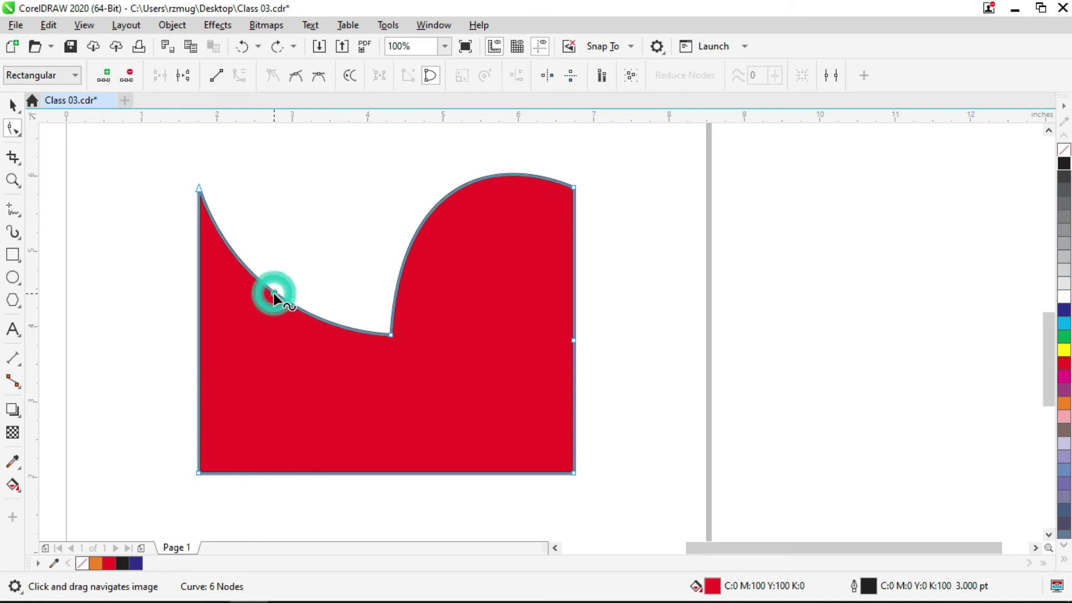
left_click(319, 76)
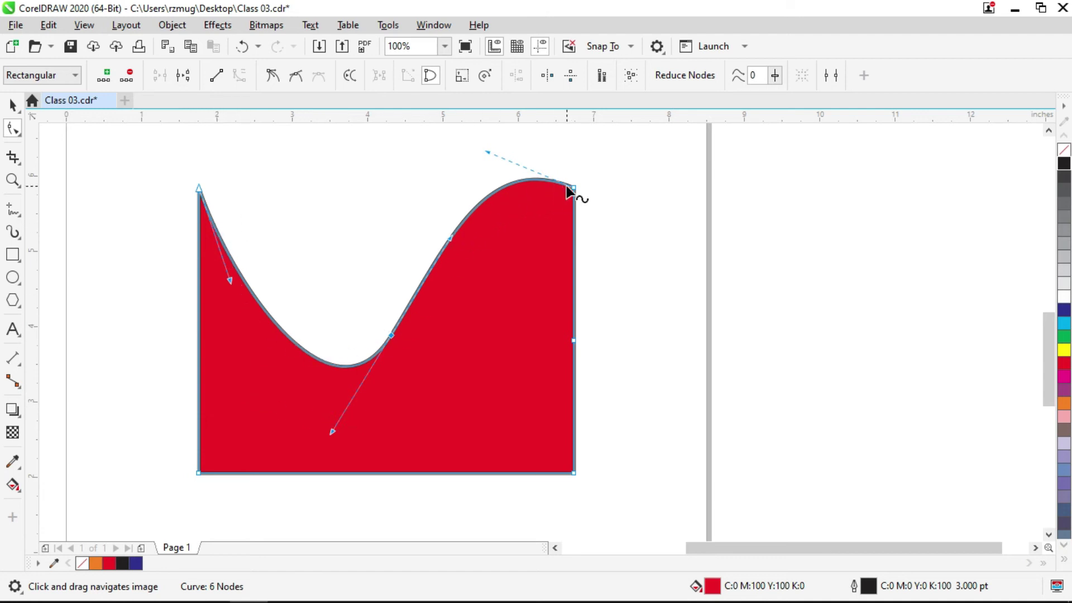
left_click(12, 105)
left_click(220, 177)
left_click(418, 350)
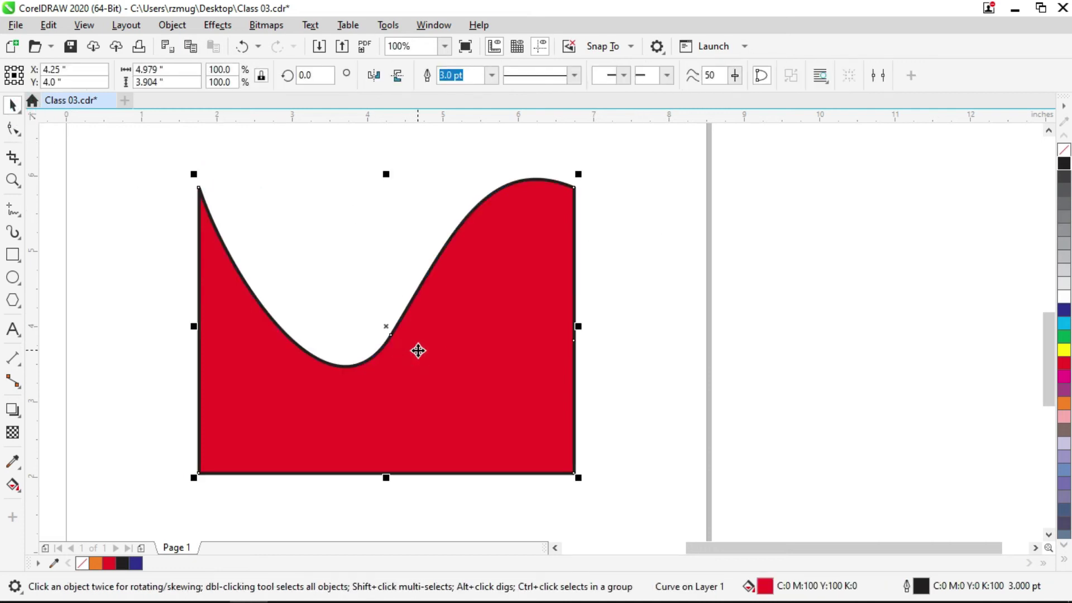
left_click(661, 377)
key("ctrl+z")
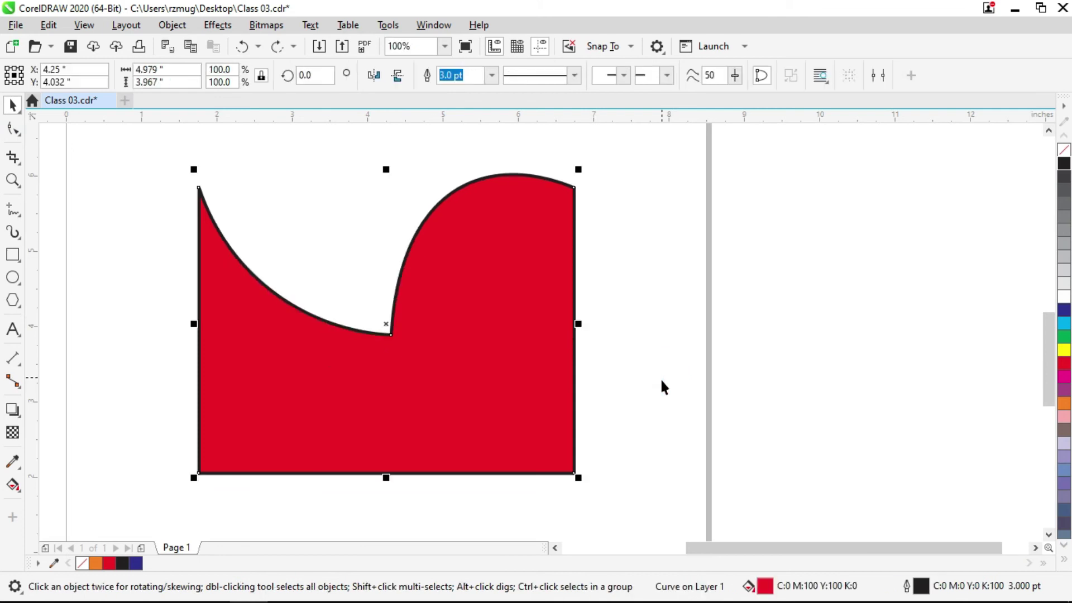
Delete the middle notch node from the red curve and convert its top edge to a straight line
left_click(13, 129)
left_click_drag(445, 163, 332, 387)
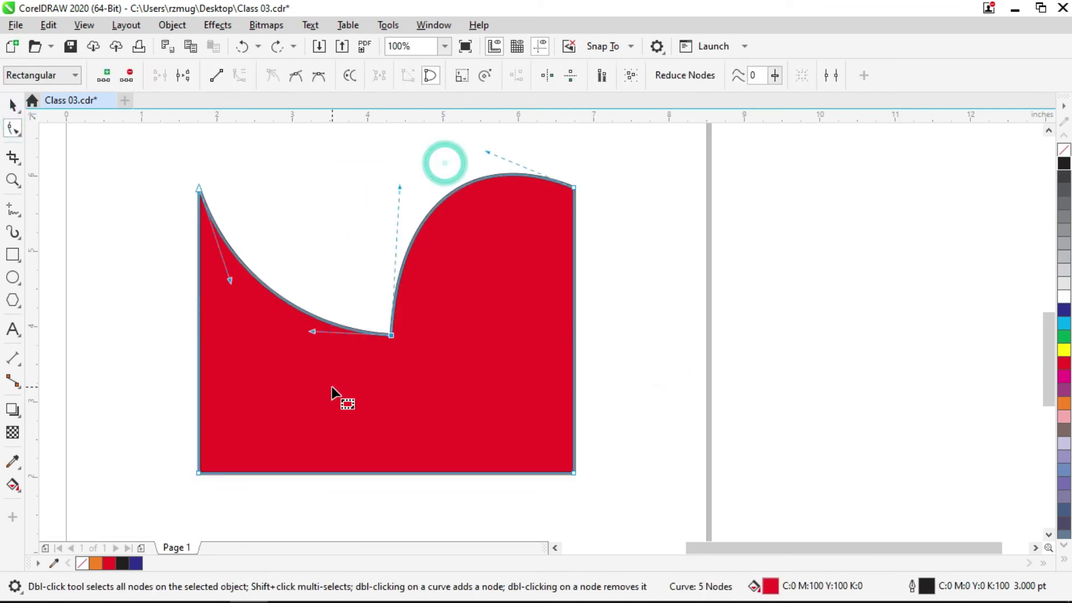
key("Delete")
left_click(381, 276)
left_click(216, 74)
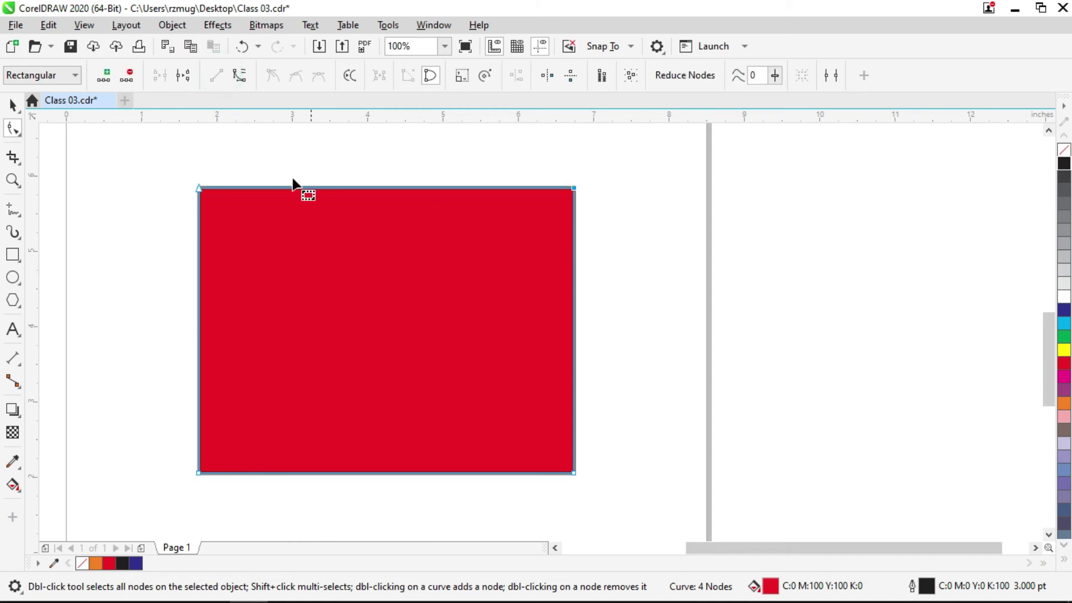
Fill the red rectangle with magenta (C:0 M:100 Y:0 K:0)
left_click(12, 105)
left_click(310, 317)
left_click(359, 197)
left_click(378, 160)
left_click(369, 230)
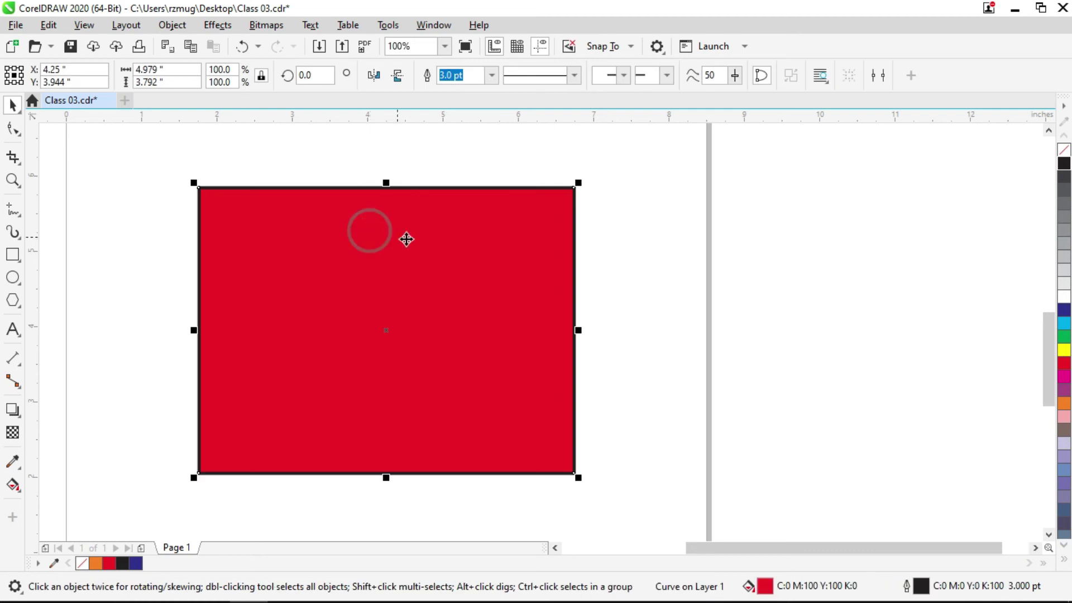
left_click(1065, 377)
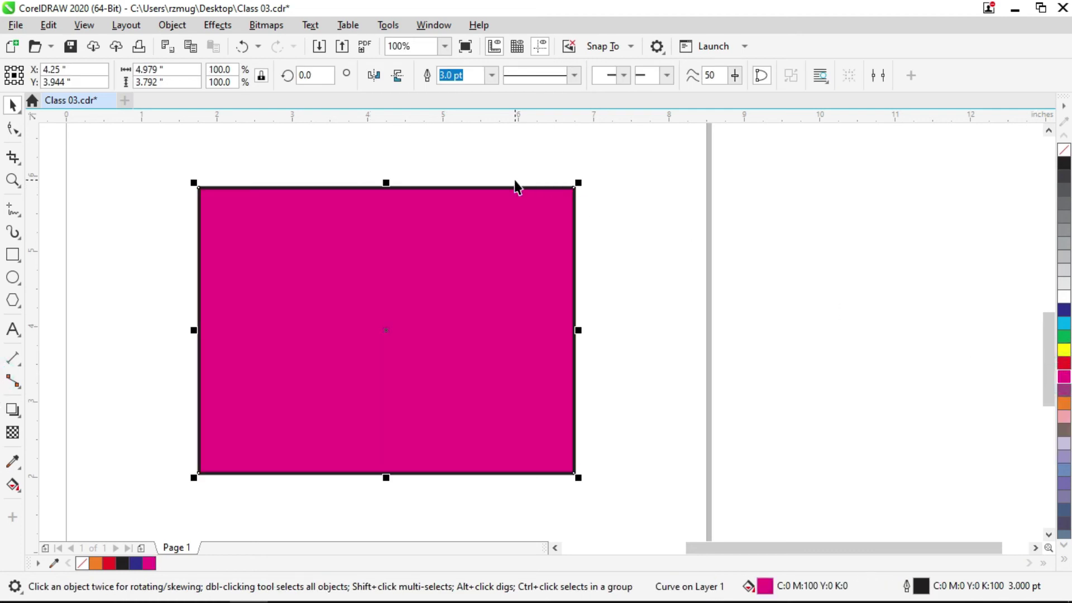
left_click_drag(525, 233, 597, 216)
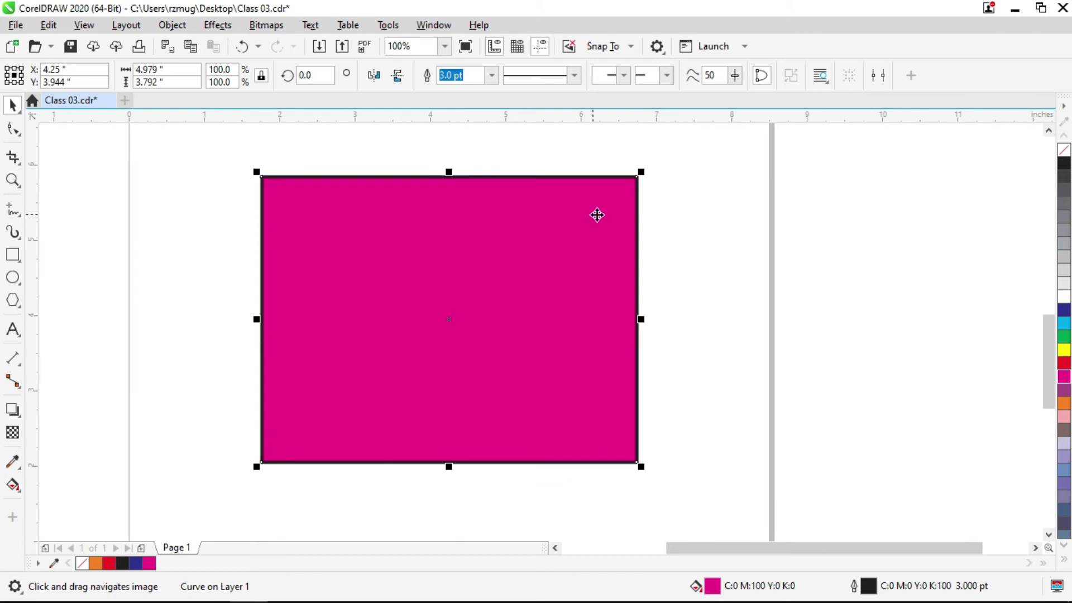
Reverse the magenta rectangle's curve direction repeatedly to compare how its start node marker is oriented
left_click(13, 129)
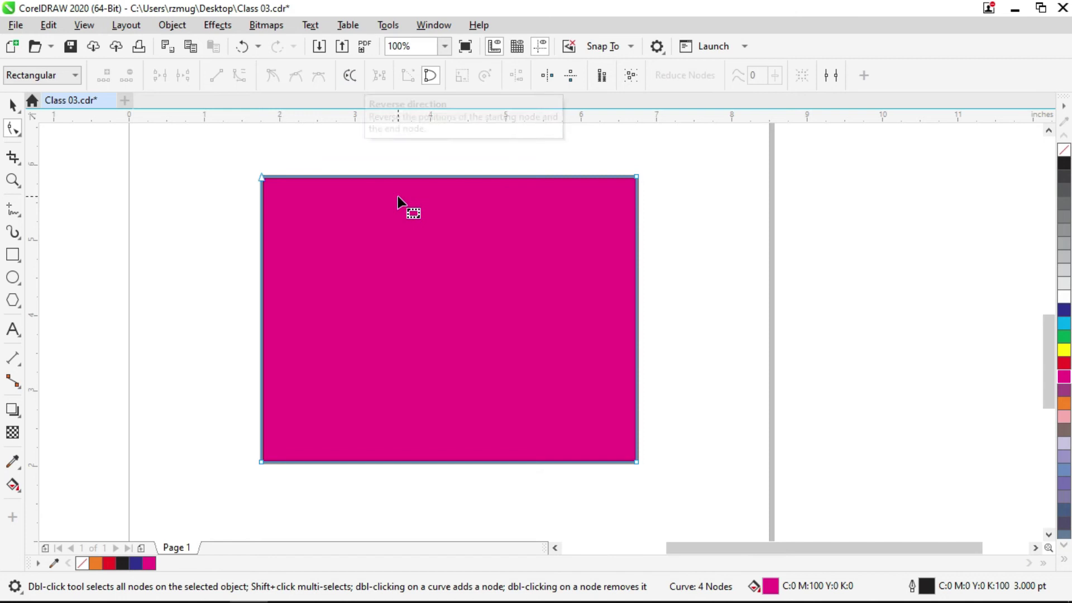
left_click(444, 176)
left_click(351, 78)
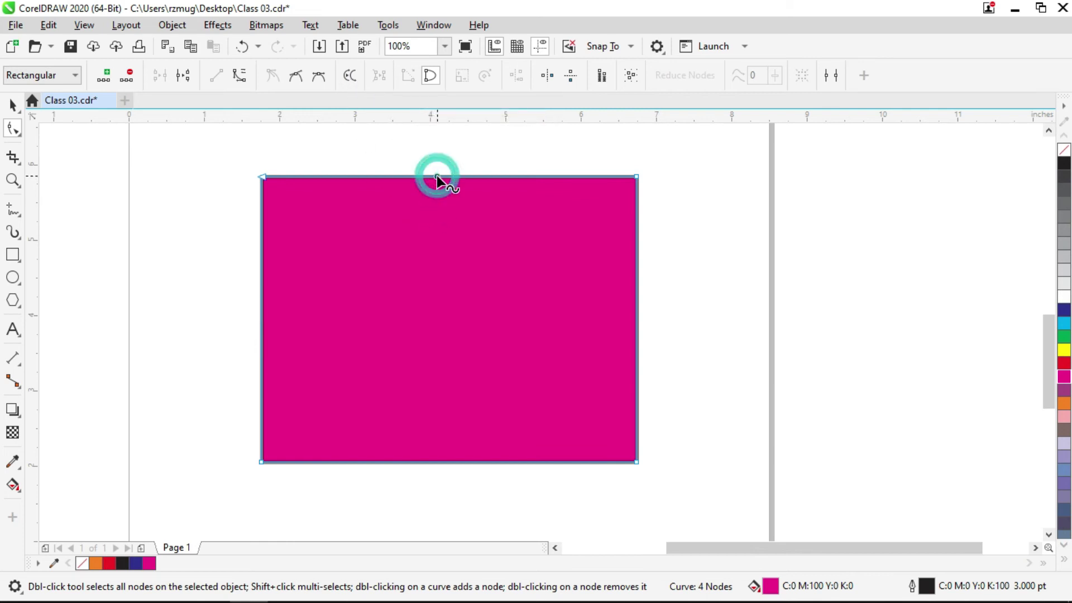
left_click(349, 81)
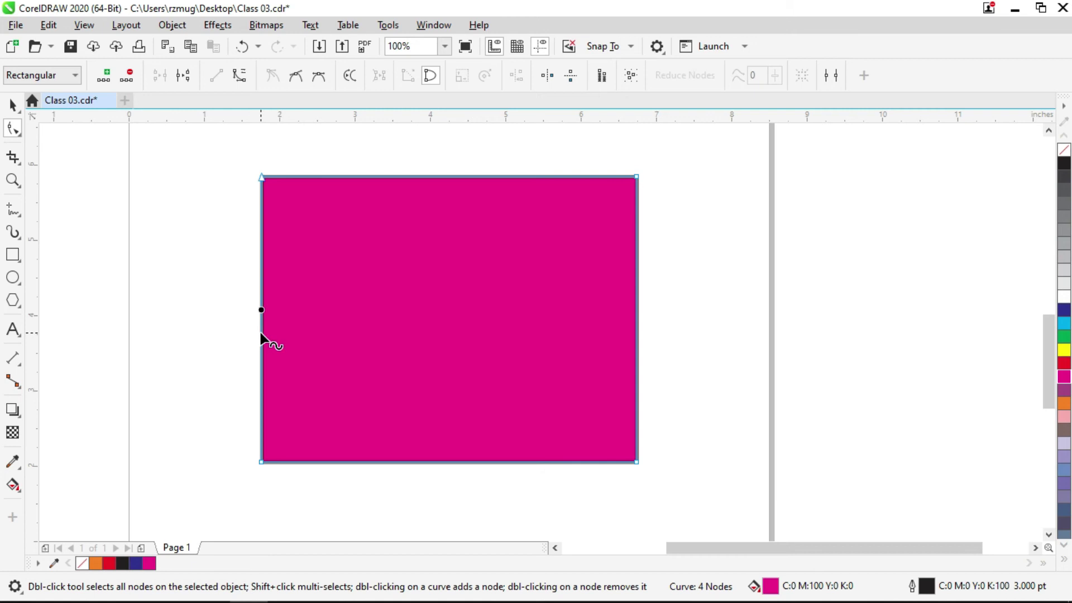
left_click(448, 462)
left_click(447, 463)
left_click(352, 76)
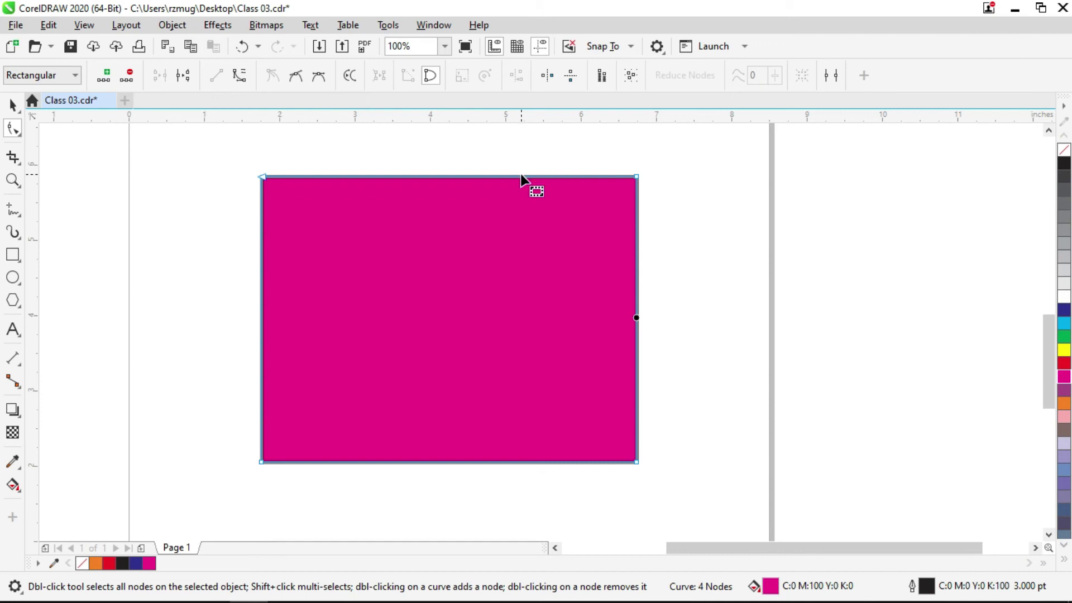
Move the magenta rectangle sideways so that it straddles the left edge of the page
key("space")
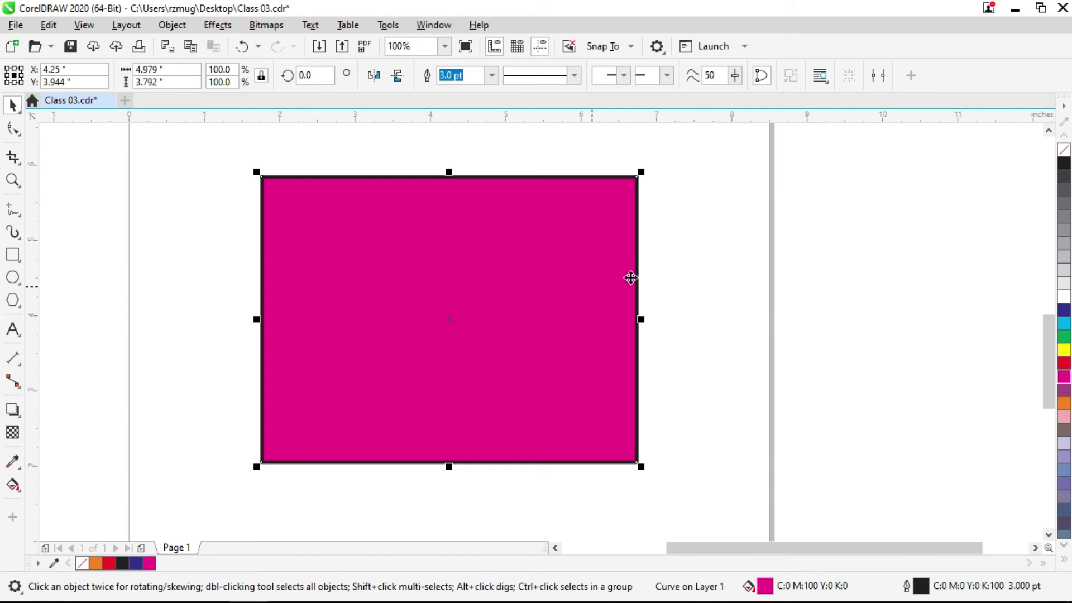
left_click(663, 257)
left_click(510, 266)
left_click(891, 265)
left_click_drag(538, 257, 139, 235)
scroll(254, 229, "down", 1)
left_click_drag(321, 224, 410, 301)
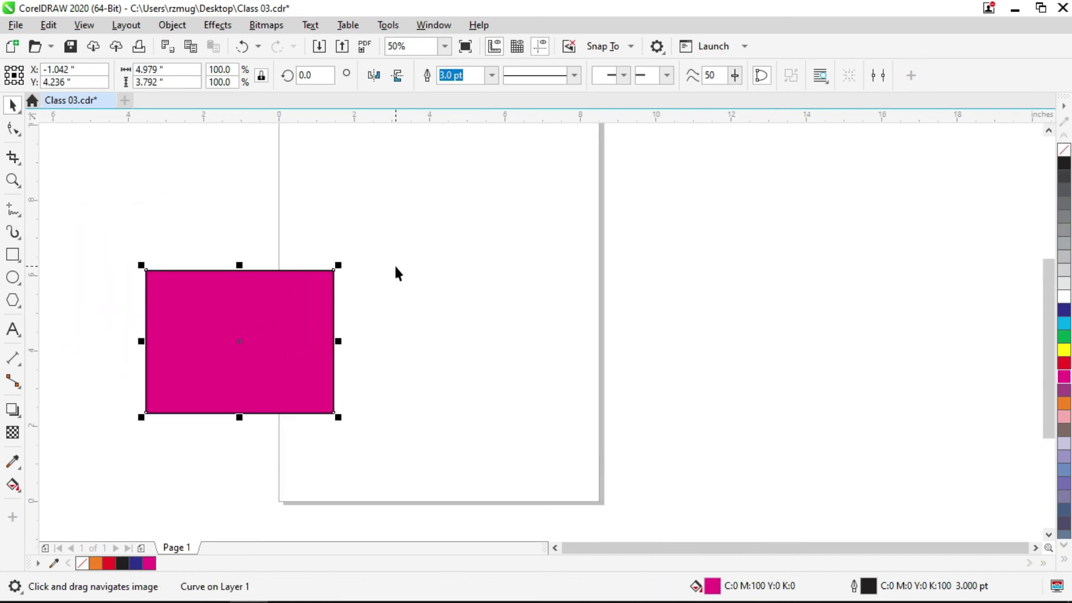
Import the Twitter logo 2012 image from the Download folder on the Desktop and place it on the page
key("ctrl+i")
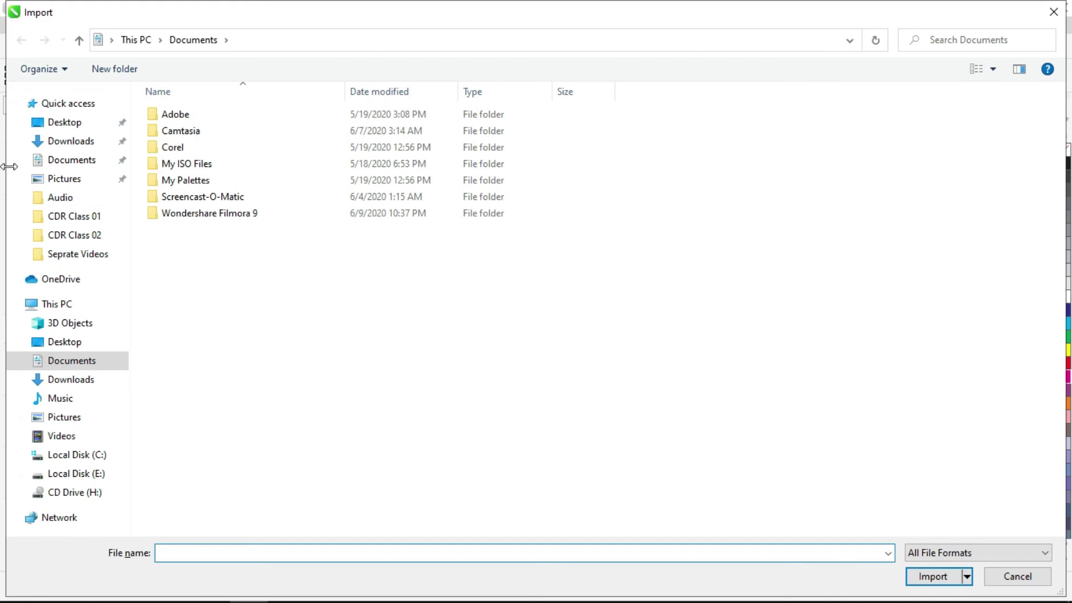
left_click(94, 126)
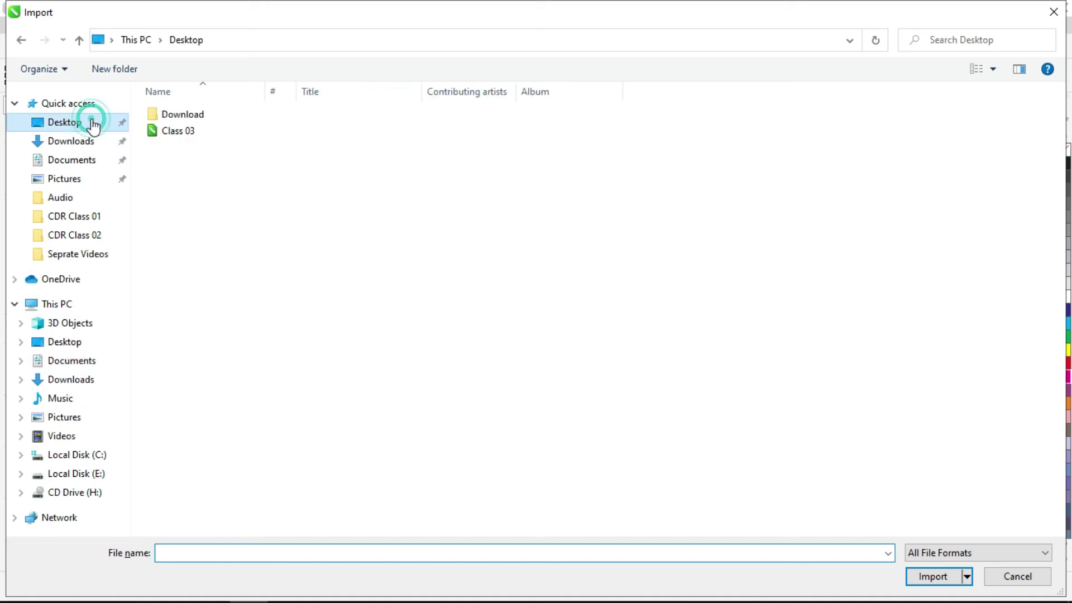
double_click(168, 120)
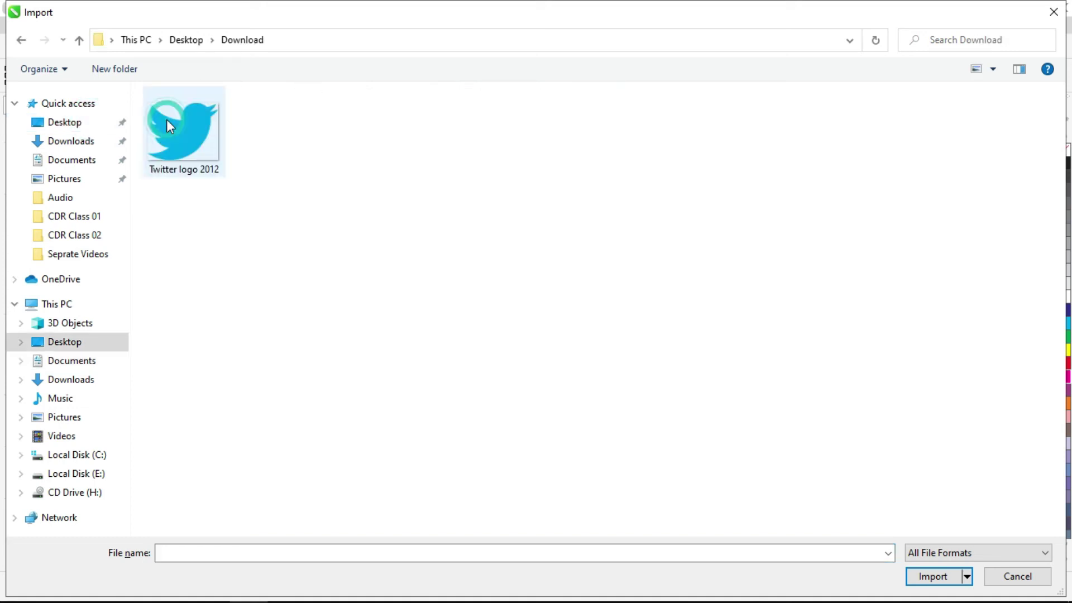
double_click(196, 149)
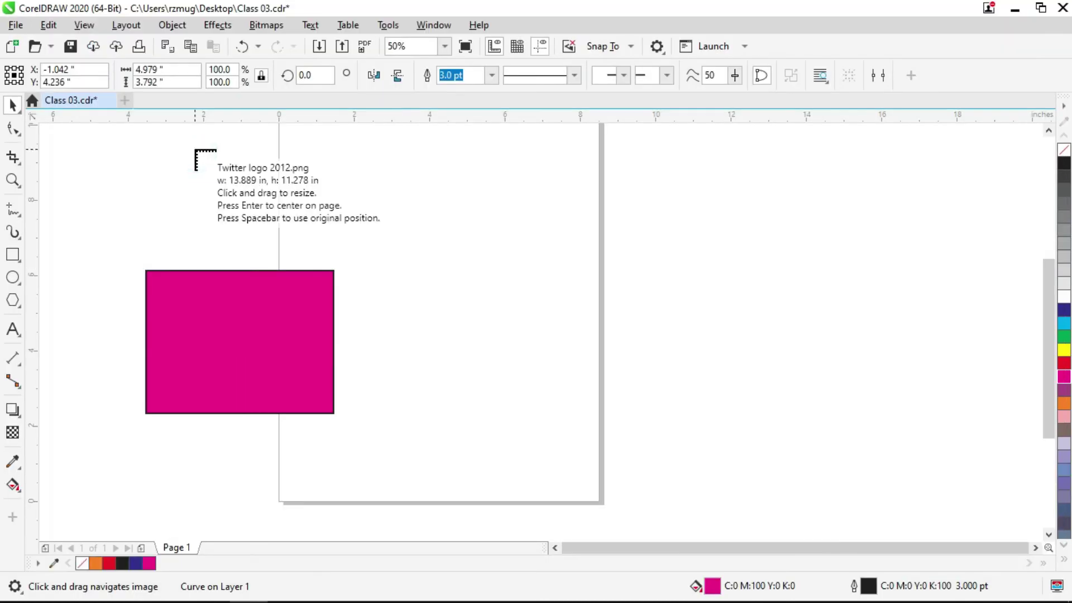
left_click(314, 152)
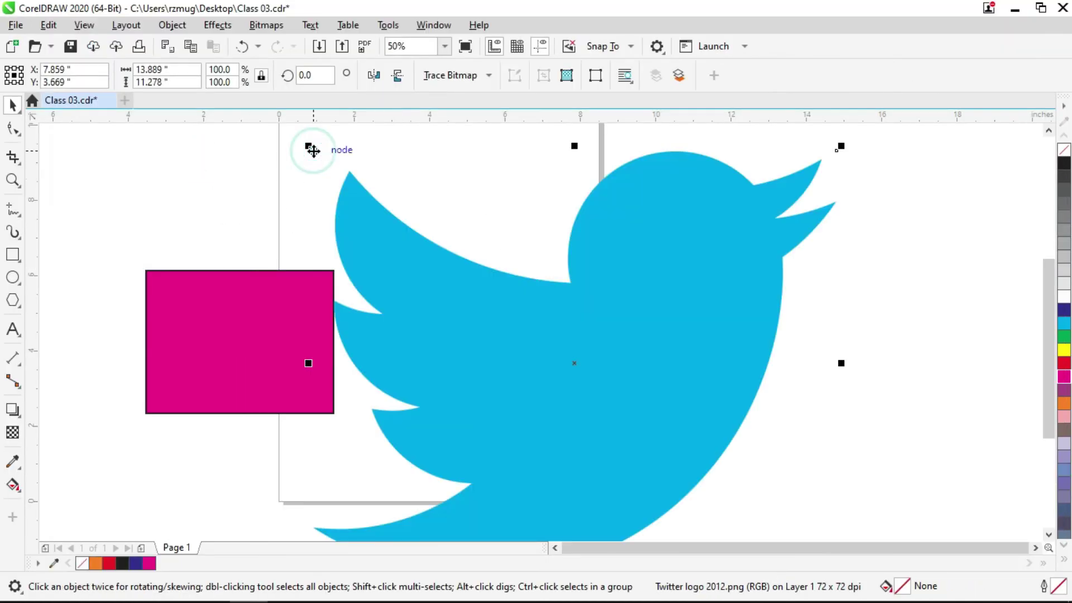
Center the imported bird logo on the page and scale it down proportionally to 34.8%
key("p")
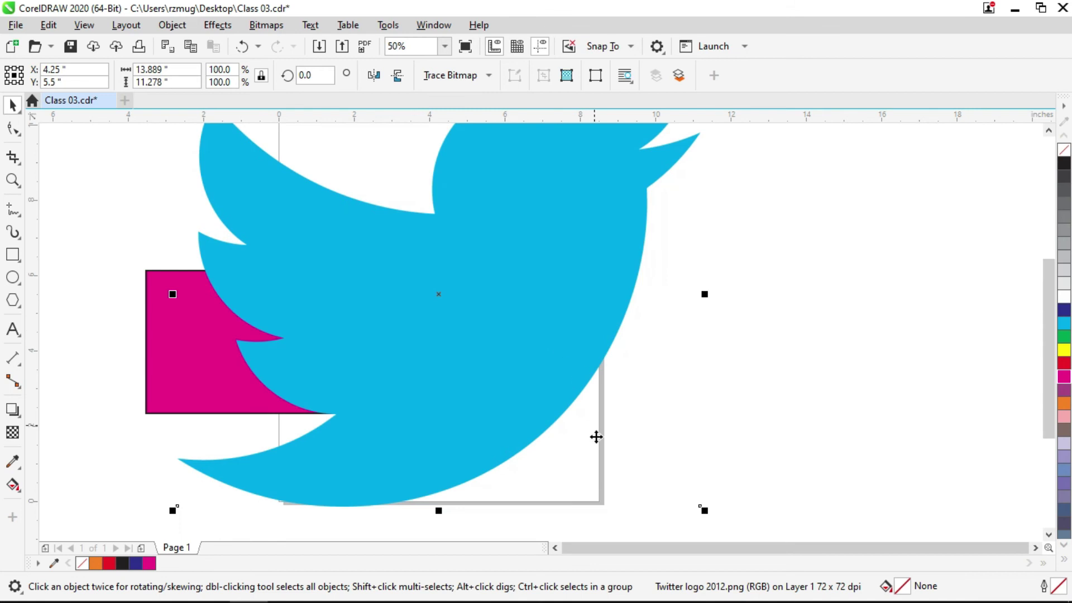
left_click(708, 508)
left_click(577, 332)
left_click_drag(707, 509, 545, 382)
scroll(377, 303, "up", 1)
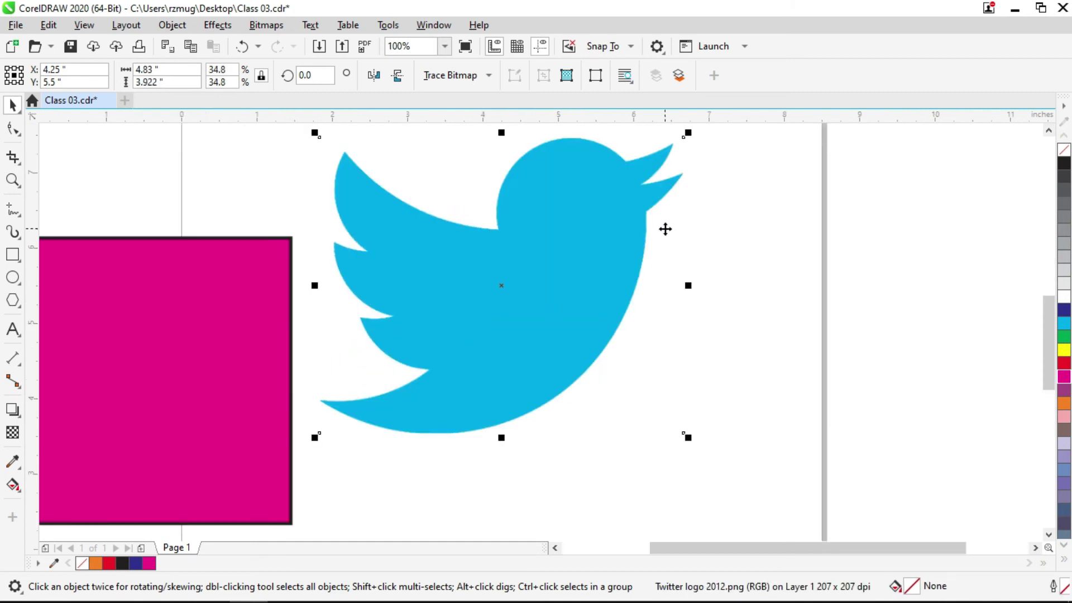
scroll(350, 211, "up", 1)
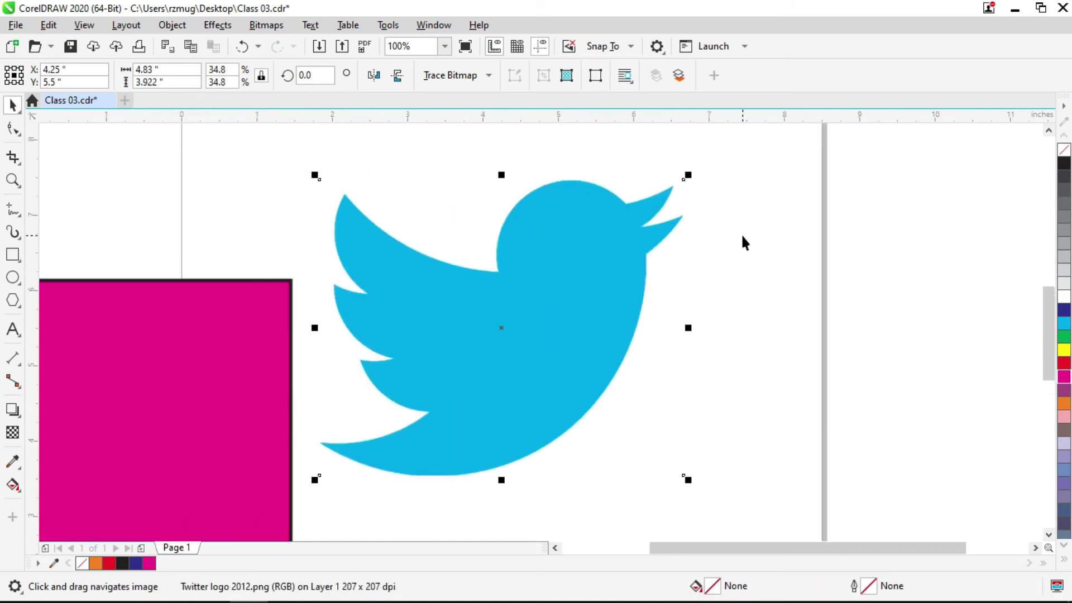
Lock the bird logo image in place on the page
left_click(258, 322)
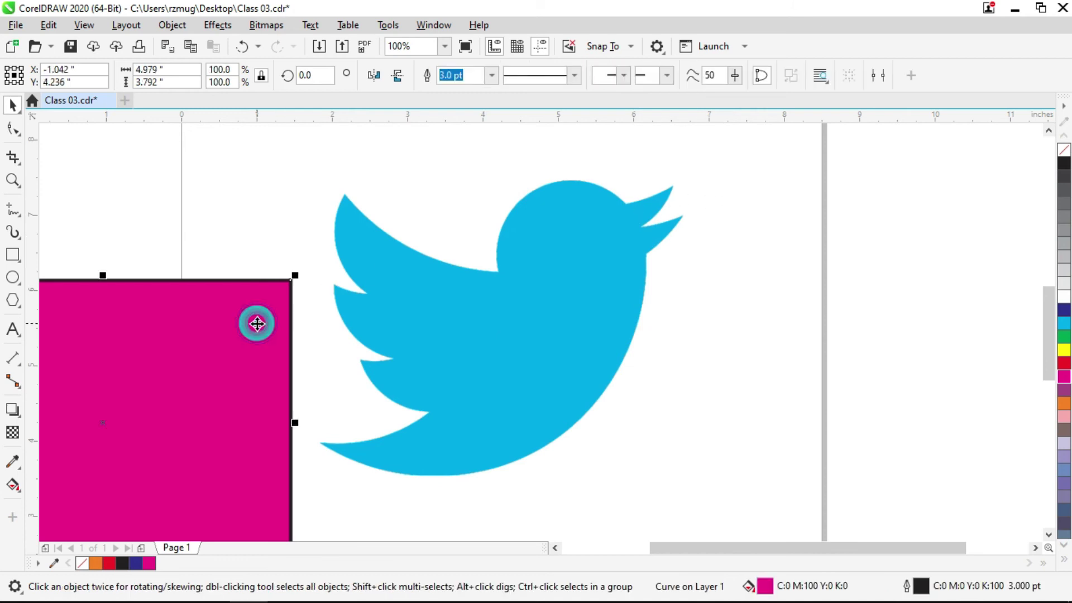
left_click(444, 287)
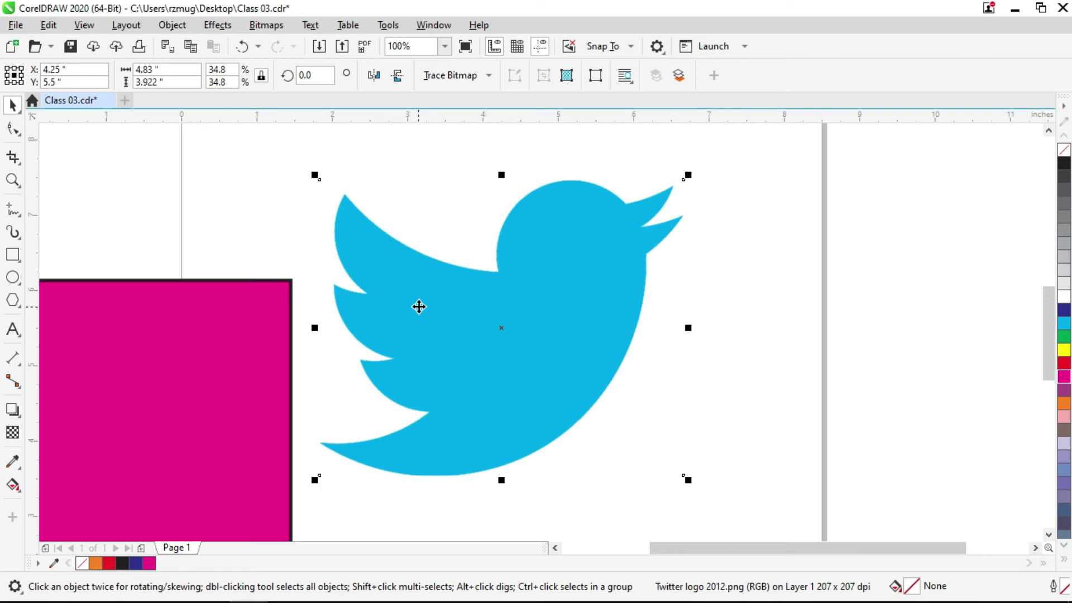
left_click(783, 311)
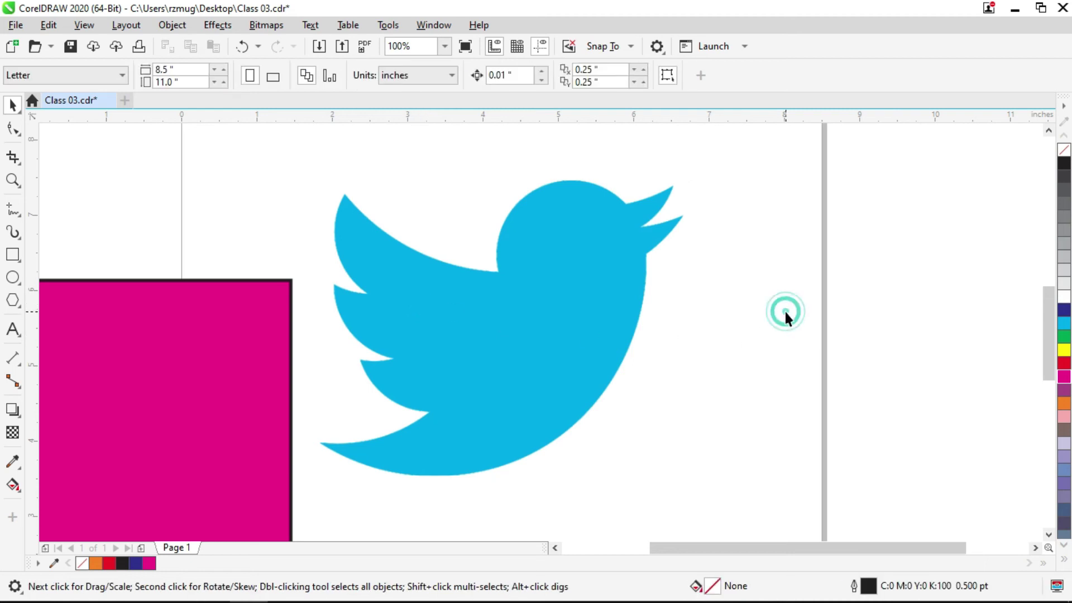
left_click(512, 258)
right_click(512, 258)
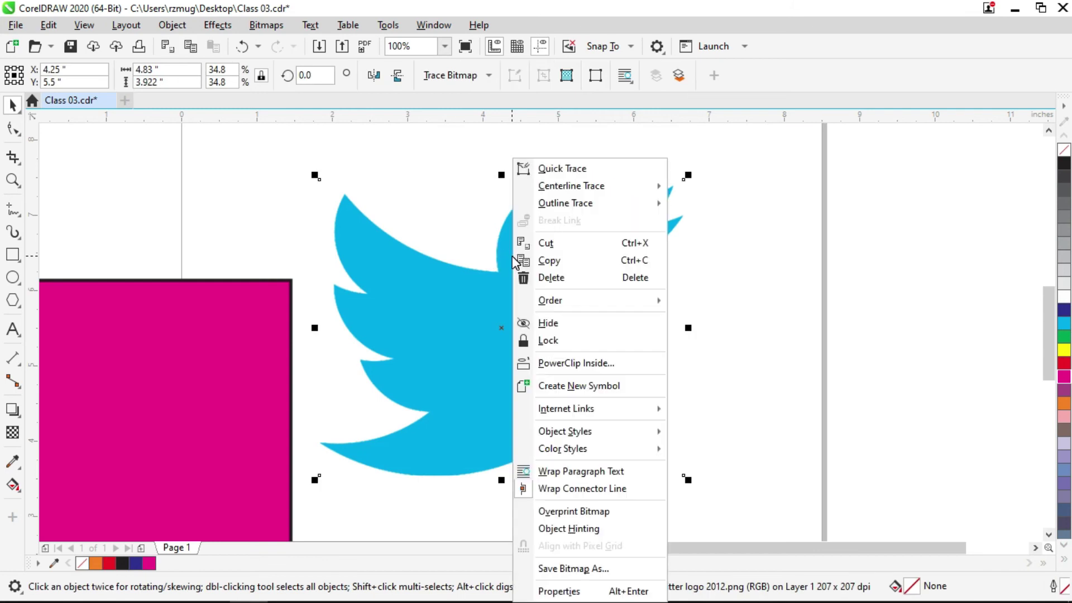
left_click(581, 340)
Test the locked bird logo by trying to select and move it
left_click(705, 232)
left_click(531, 215)
left_click(351, 139)
left_click(697, 219)
left_click_drag(275, 149, 447, 239)
left_click_drag(335, 199, 558, 244)
left_click(627, 180)
left_click_drag(263, 245, 608, 414)
left_click(674, 266)
left_click(874, 354)
left_click(578, 277)
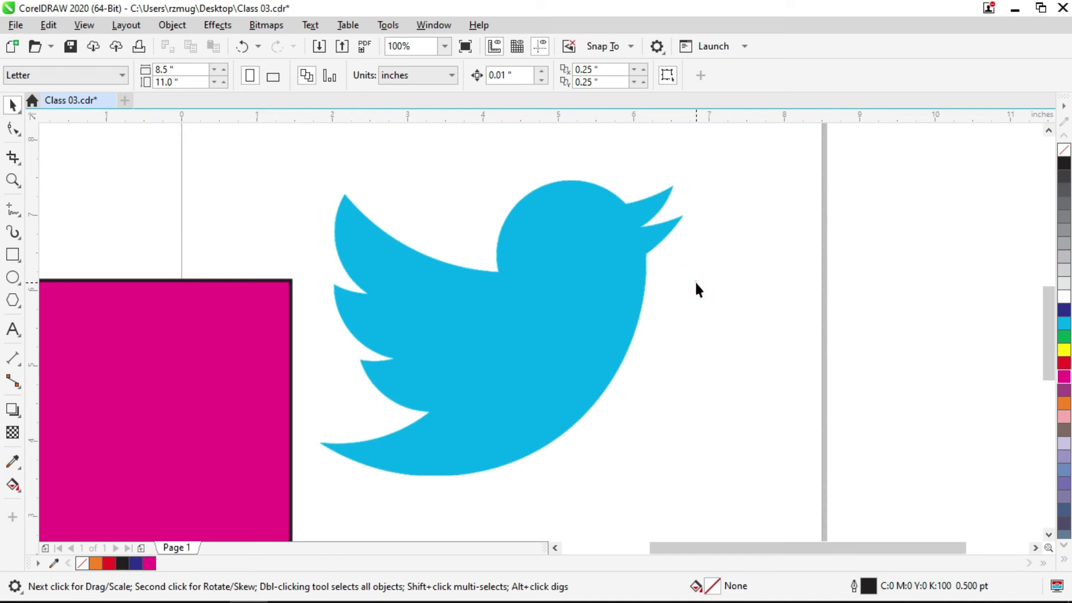
left_click(699, 193)
left_click(675, 374)
left_click(706, 384)
left_click(679, 393)
left_click(626, 405)
left_click(671, 239)
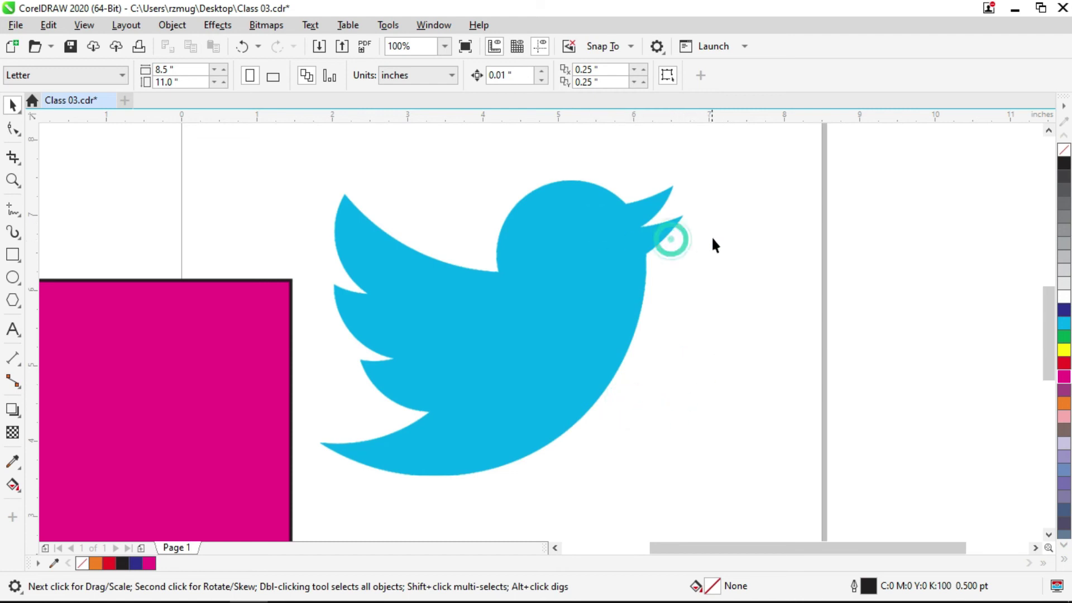
left_click(706, 244)
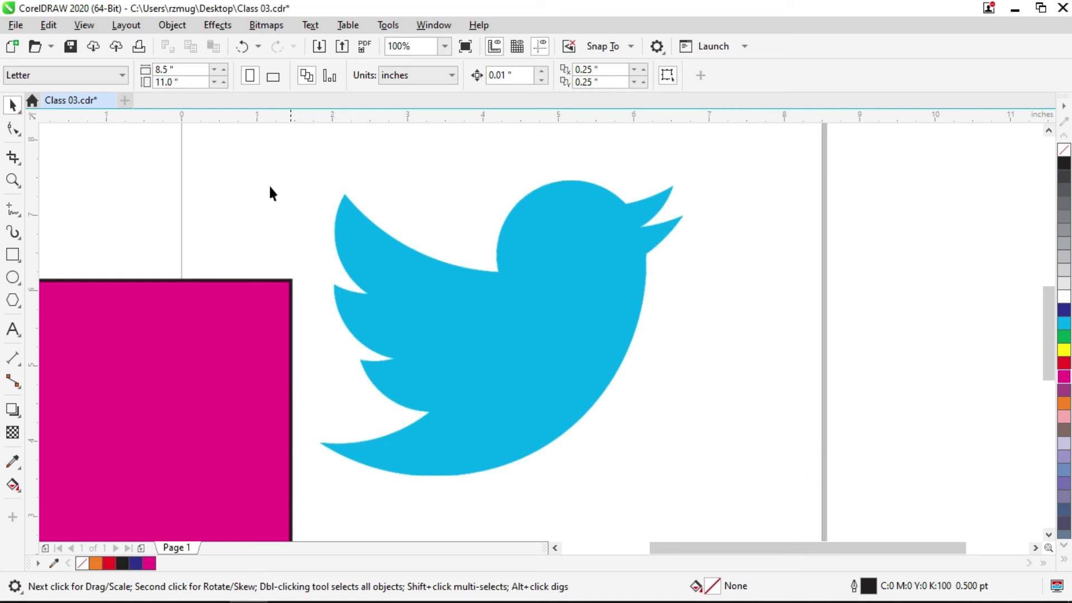
Remove the magenta rectangle's fill and place its outline over the bird logo, in front of the image
mouse_move(505, 368)
left_mouse_down()
mouse_move(529, 290)
mouse_move(517, 360)
left_mouse_up()
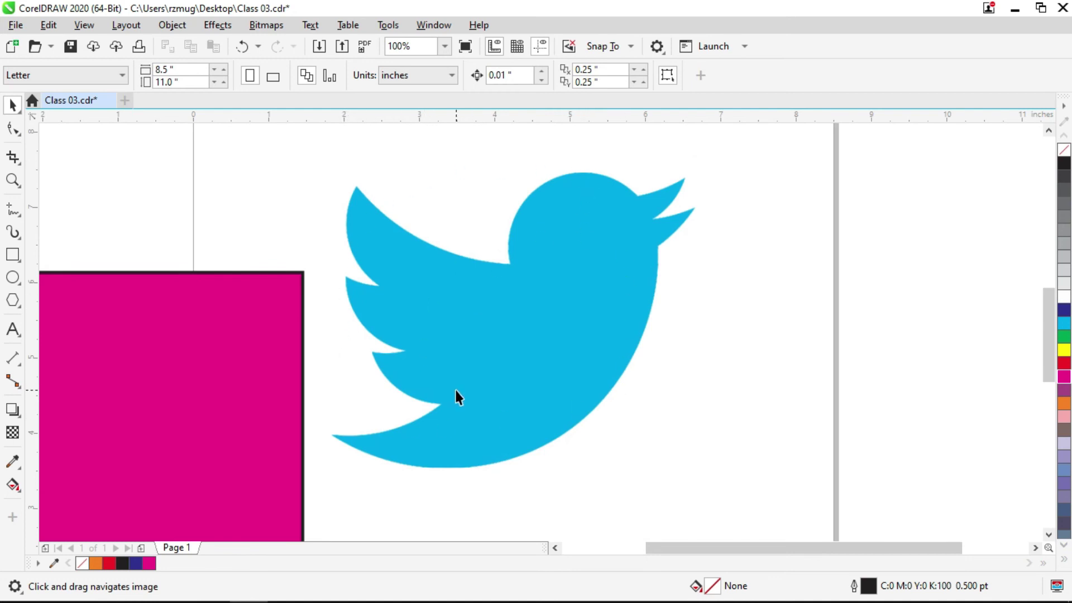
left_click_drag(273, 300, 307, 224)
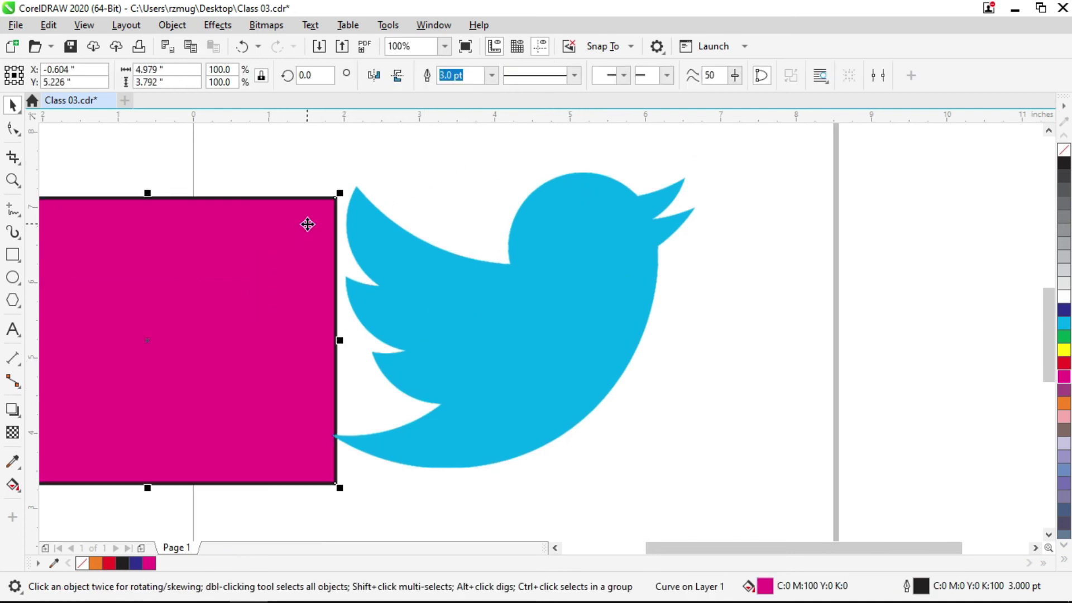
left_click(1064, 150)
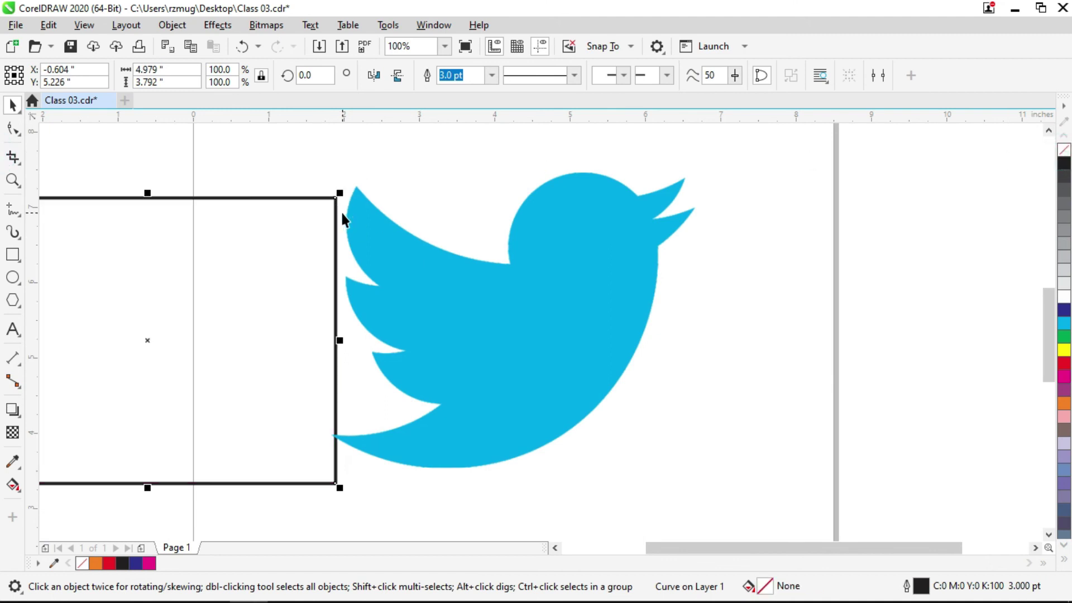
left_click_drag(275, 199, 511, 236)
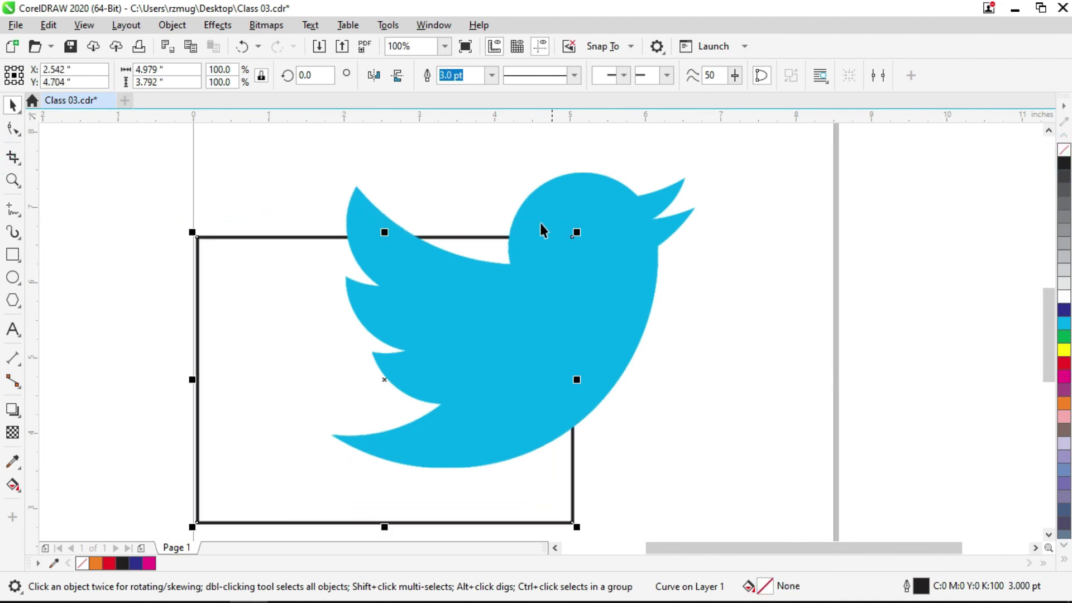
key("shift+Page_Up")
Move the rectangle's upper-right corner node onto the tip of the bird's upper beak
scroll(540, 201, "up", 1)
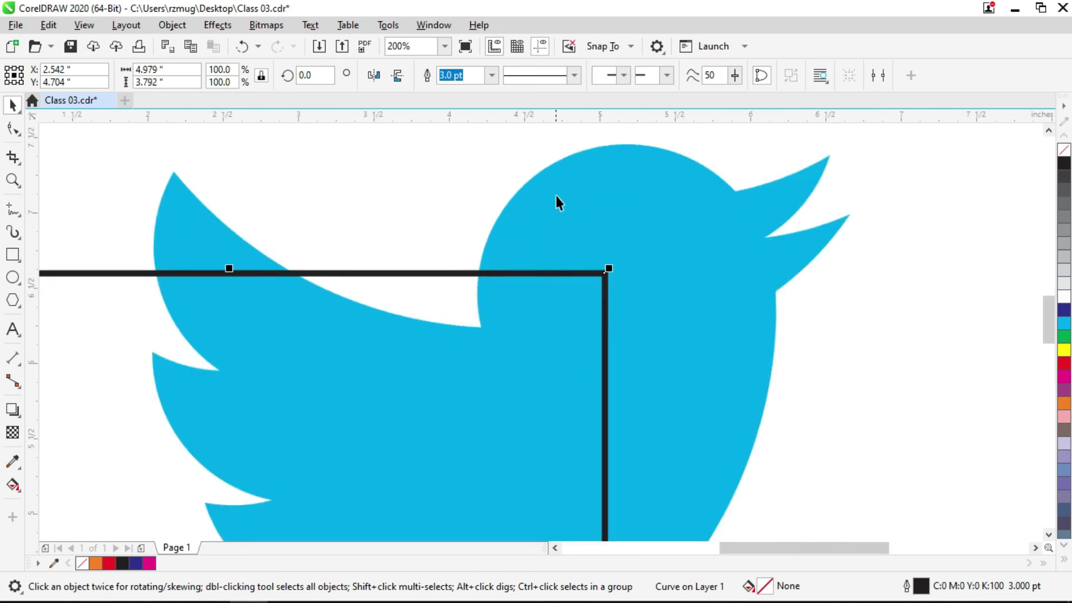
left_click_drag(555, 196, 517, 254)
left_click(20, 128)
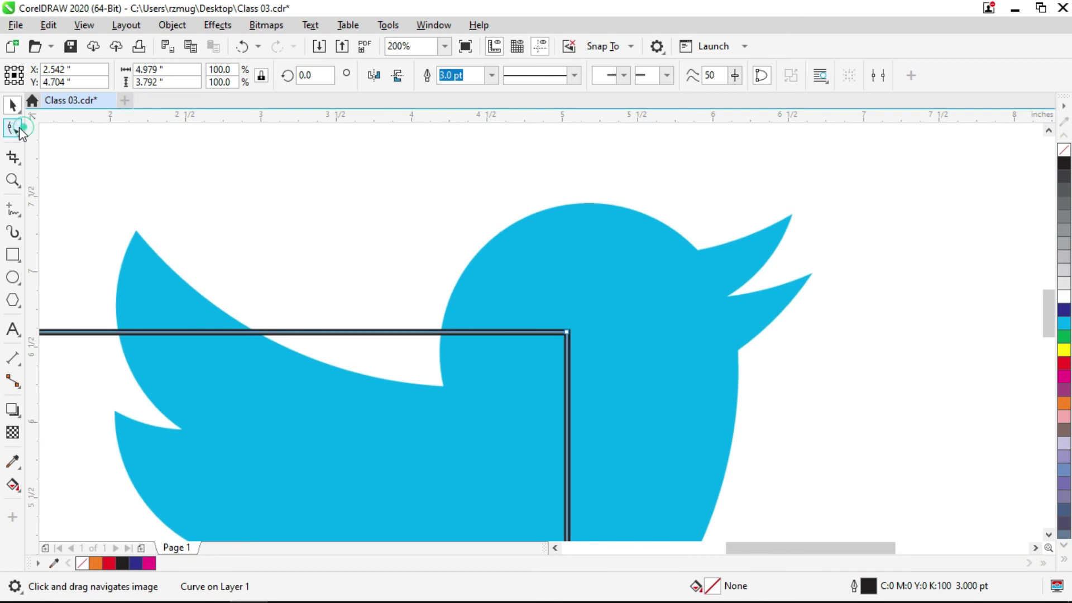
left_click_drag(569, 334, 793, 214)
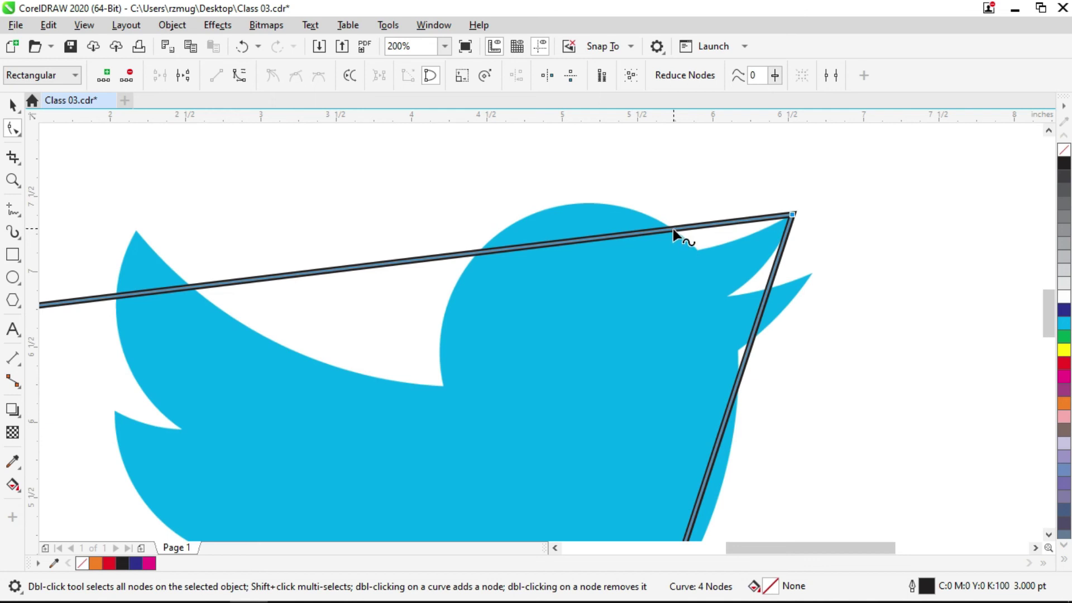
Add a node on the rectangle's top edge and position it where the upper beak meets the bird's head
scroll(676, 225, "up", 2)
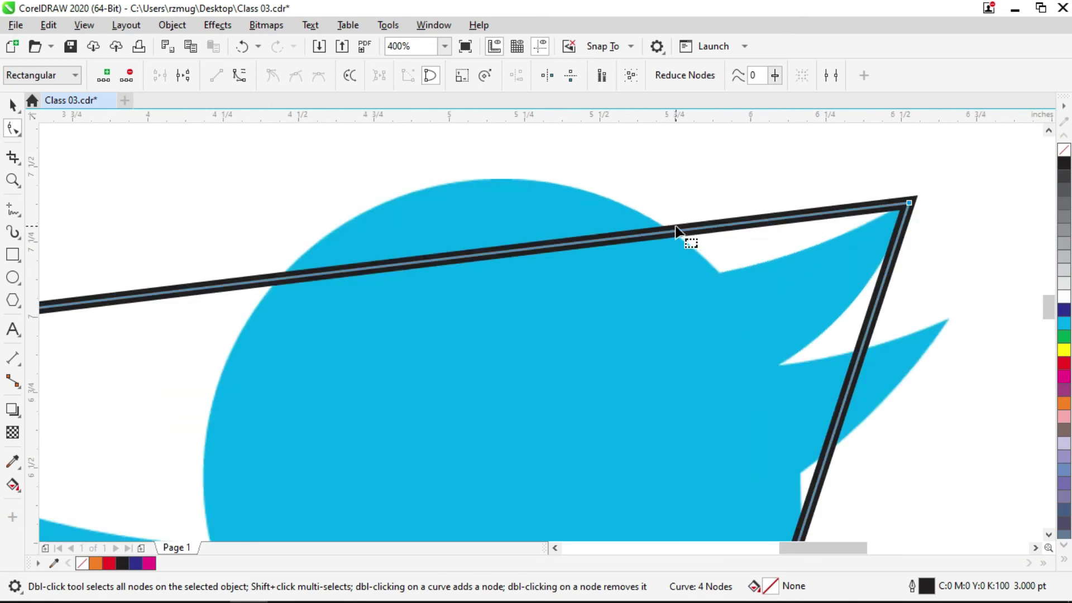
double_click(672, 230)
left_click_drag(672, 232, 735, 270)
left_click_drag(716, 274, 720, 273)
Add another node on the outline's top edge and place it at the upper-left curve of the bird's head
scroll(350, 294, "down", 1)
left_click_drag(351, 294, 381, 254)
double_click(398, 289)
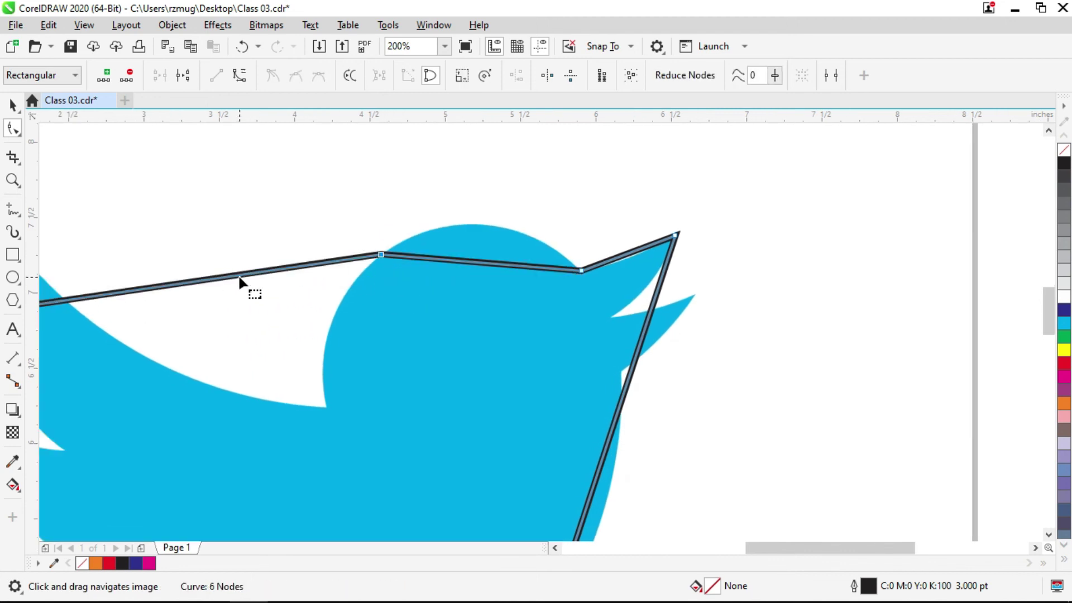
Add a node on the outline's upper edge and place it where the bird's back meets its neck
left_click_drag(435, 272, 601, 263)
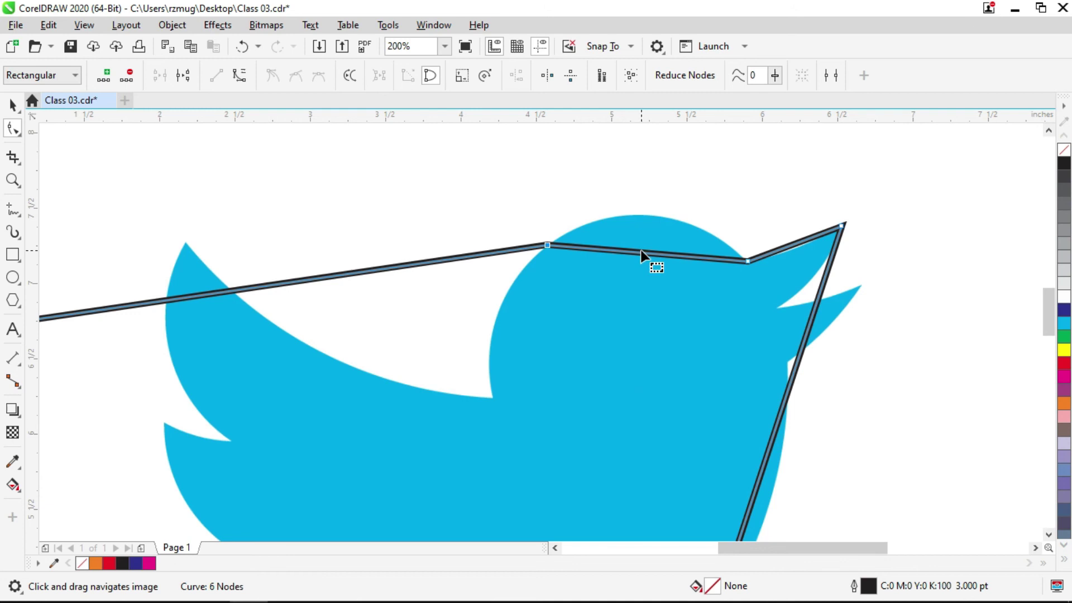
left_click(367, 270)
double_click(367, 271)
left_click_drag(368, 271, 493, 397)
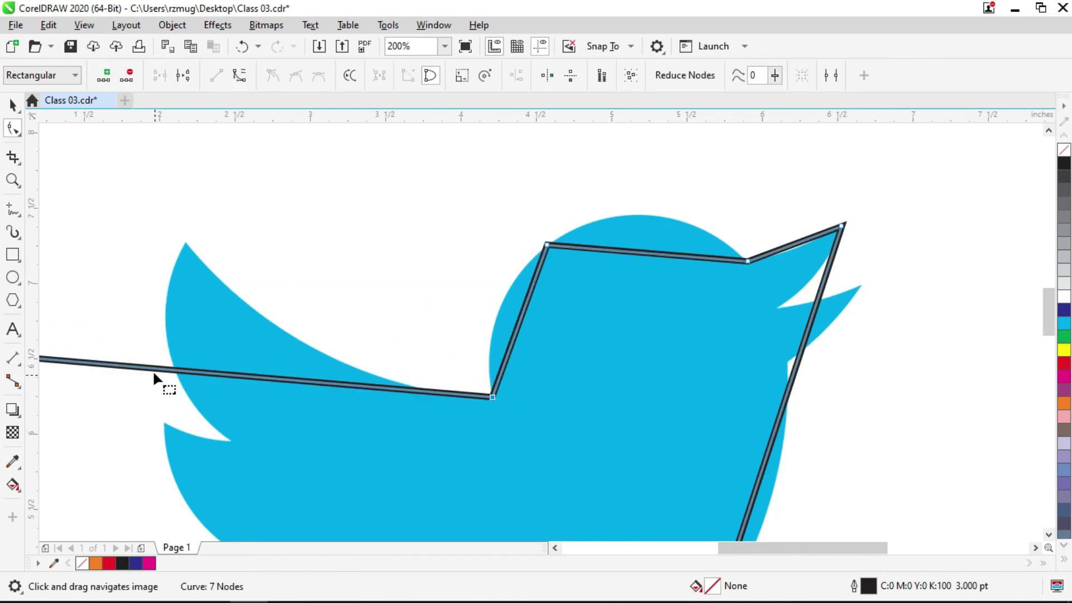
Add a node at the upper wing tip and move the outline's upper-left corner node into the notch below the top feather
left_click(152, 369)
double_click(152, 369)
left_click_drag(153, 369, 186, 242)
left_click_drag(204, 367, 542, 306)
left_click_drag(205, 285, 569, 382)
Add nodes on the outline's left side at the middle feather's tip, the notch below it and the lowest feather's tip
left_click_drag(544, 443, 483, 228)
double_click(487, 332)
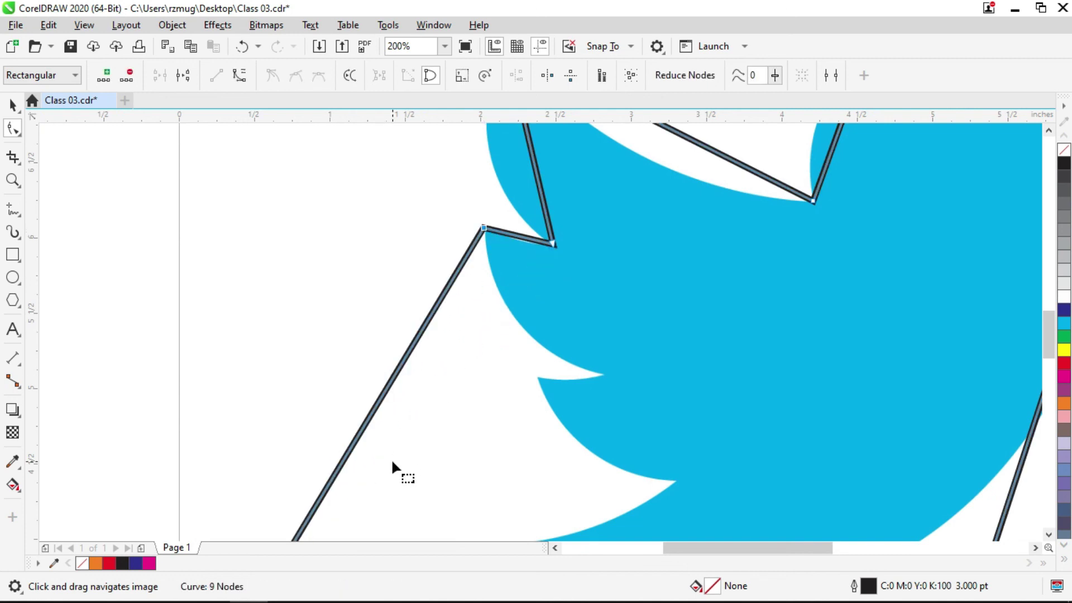
double_click(371, 426)
left_click_drag(371, 426, 601, 375)
double_click(528, 440)
left_click_drag(528, 439, 539, 381)
Add two more nodes on the left side, placing them at the notch under the lowest feather and at the tail tip
left_click_drag(541, 412, 468, 223)
left_click(361, 292)
double_click(361, 292)
left_click_drag(360, 292, 603, 294)
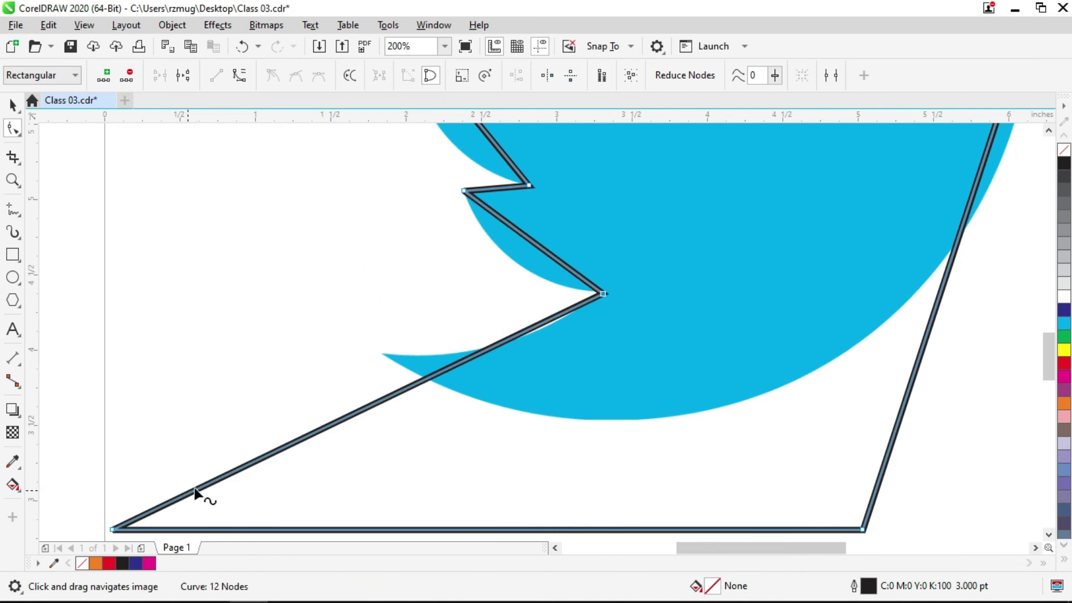
left_click(302, 437)
double_click(302, 436)
left_click_drag(303, 437, 383, 356)
Add a node on the outline's right edge and place it at the inner corner of the open beak
scroll(490, 382, "down", 1)
mouse_move(779, 139)
left_mouse_down()
mouse_move(749, 330)
mouse_move(666, 388)
left_mouse_up()
scroll(747, 330, "up", 2)
left_click(756, 349)
double_click(756, 348)
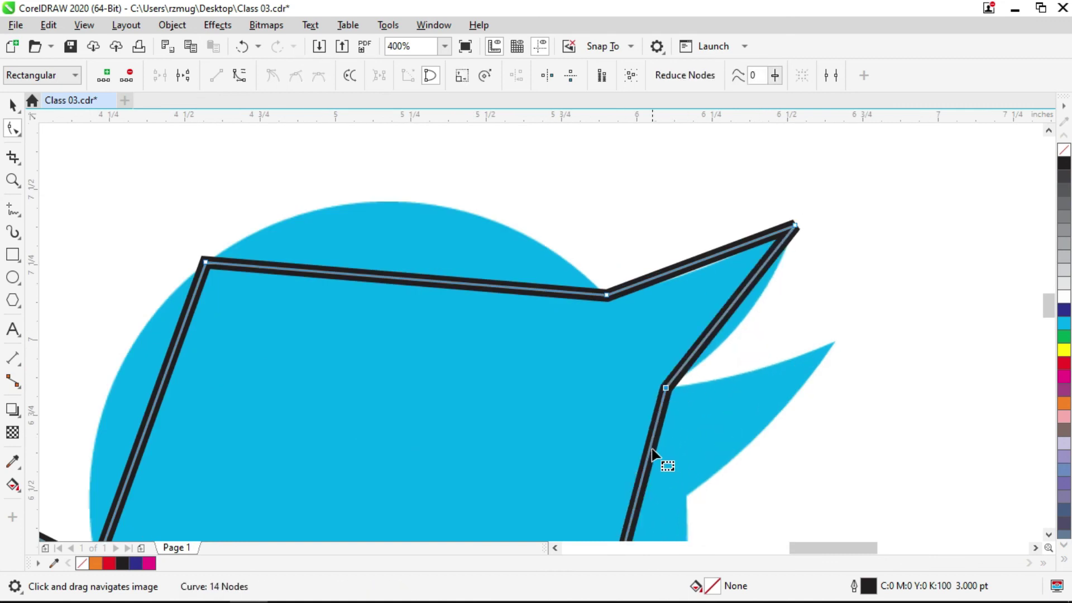
Add nodes on the right edge at the lower beak's tip and at the point where the lower beak meets the breast
left_click(651, 450)
left_click_drag(652, 452, 838, 348)
left_click(639, 479)
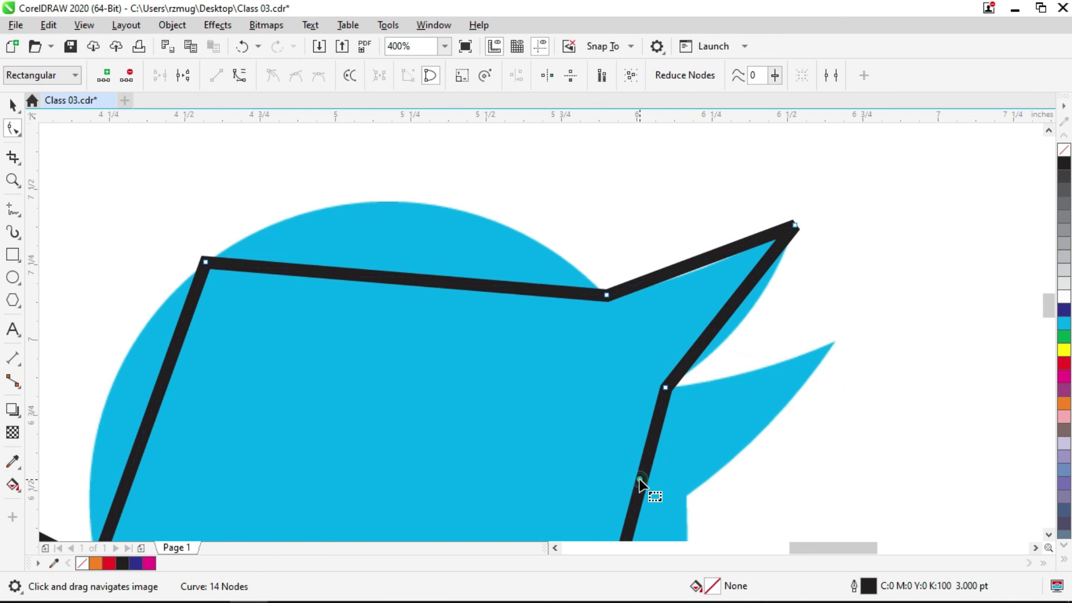
double_click(640, 484)
left_click_drag(640, 483, 831, 343)
left_click_drag(750, 513, 692, 264)
double_click(761, 302)
Delete the rectangle's two leftover bottom corner nodes
scroll(692, 263, "down", 2)
left_click_drag(609, 493, 597, 472)
key("Delete")
left_click_drag(358, 432, 182, 492)
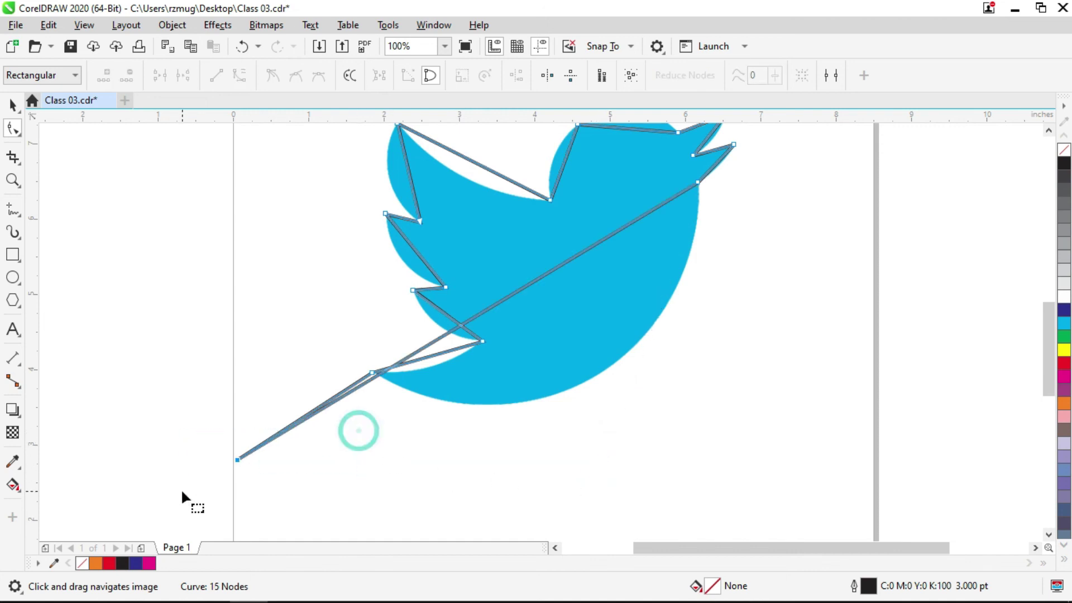
key("Delete")
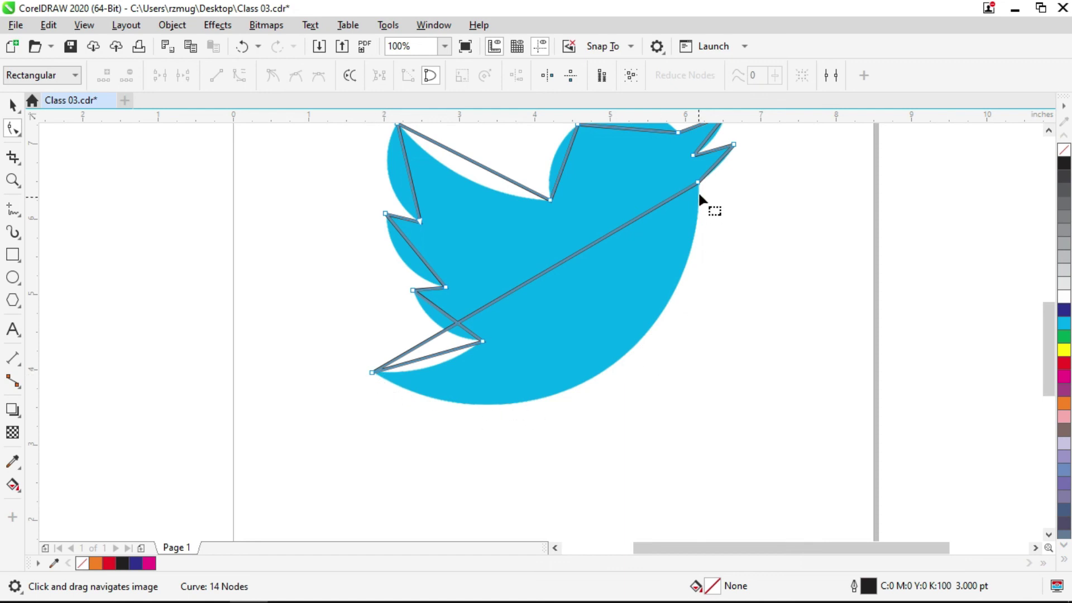
Add a node on the long diagonal edge and place it on the lower-right curve of the bird's belly
left_click_drag(544, 274, 612, 366)
left_click_drag(665, 281, 645, 357)
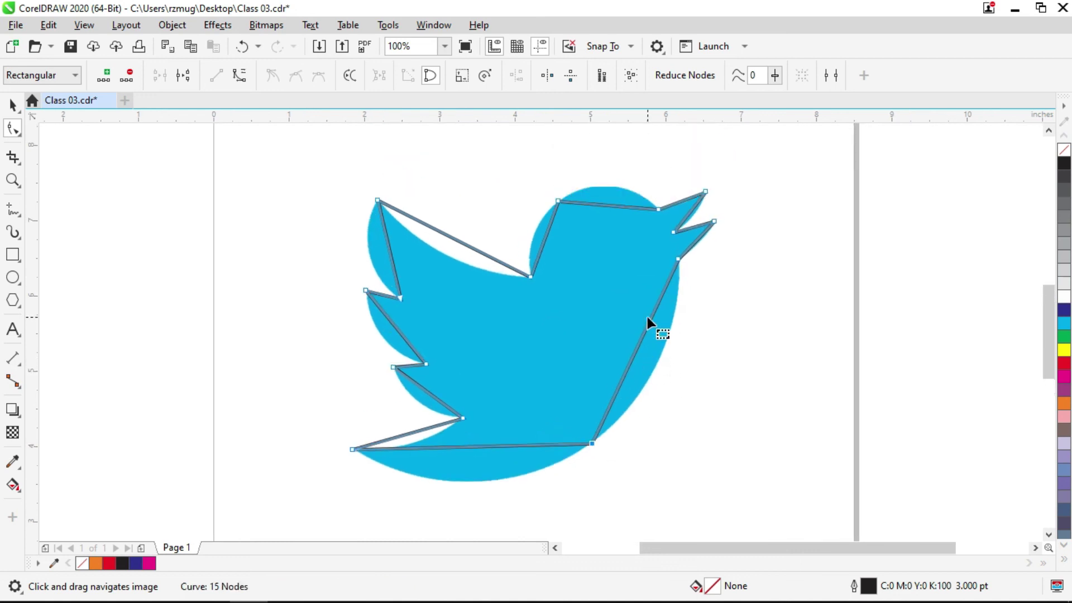
left_click(788, 297)
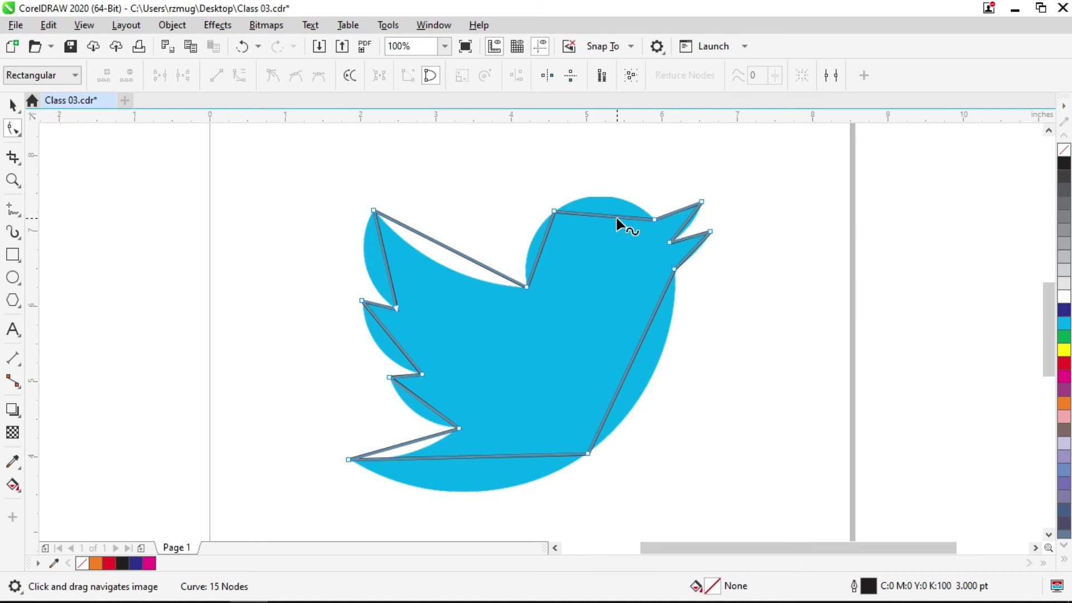
Convert the straight segment across the top of the head to a curve and bend it along the logo's head
left_click(602, 215)
left_click(244, 79)
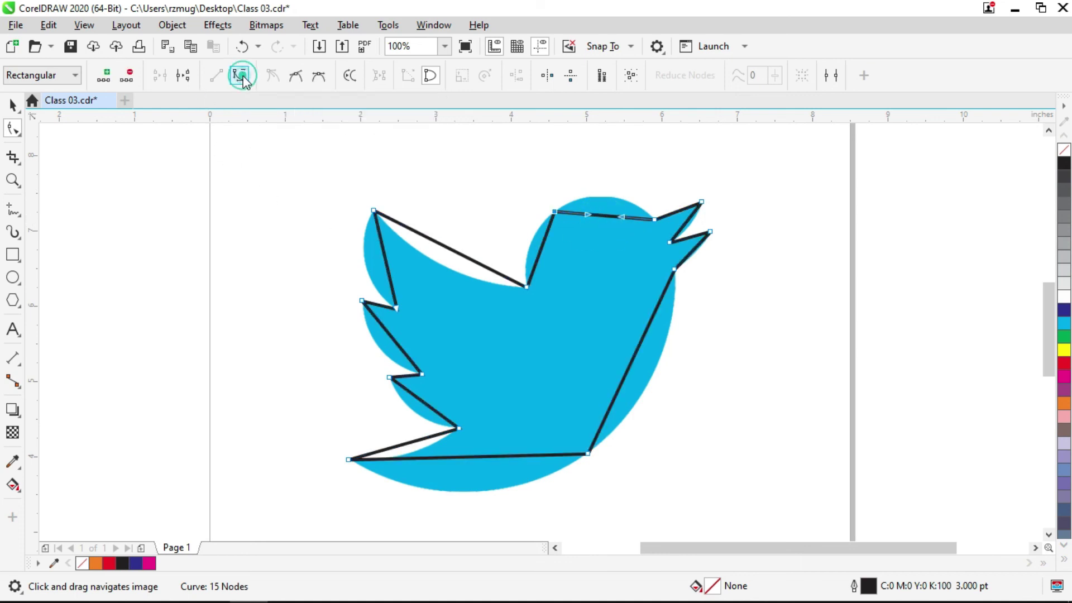
scroll(615, 206, "up", 3)
scroll(601, 212, "down", 3)
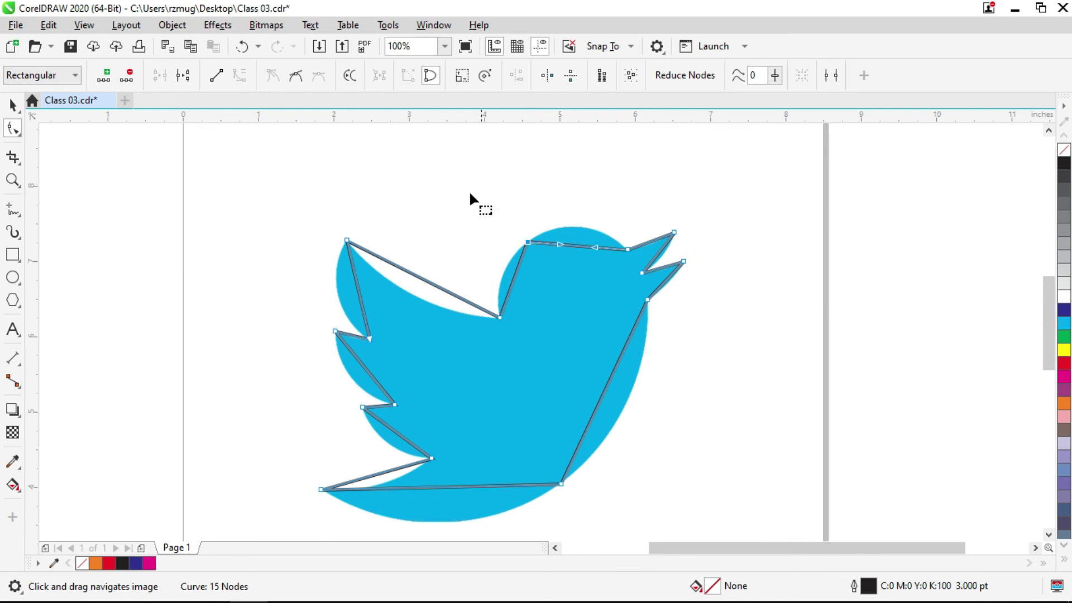
left_click_drag(487, 440, 477, 398)
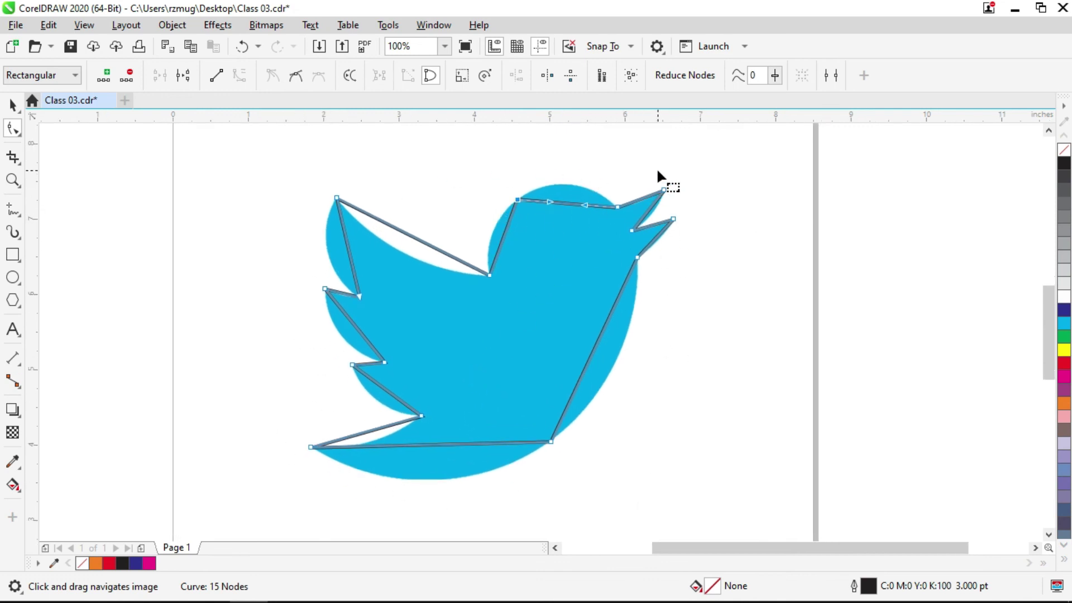
scroll(571, 207, "up", 1)
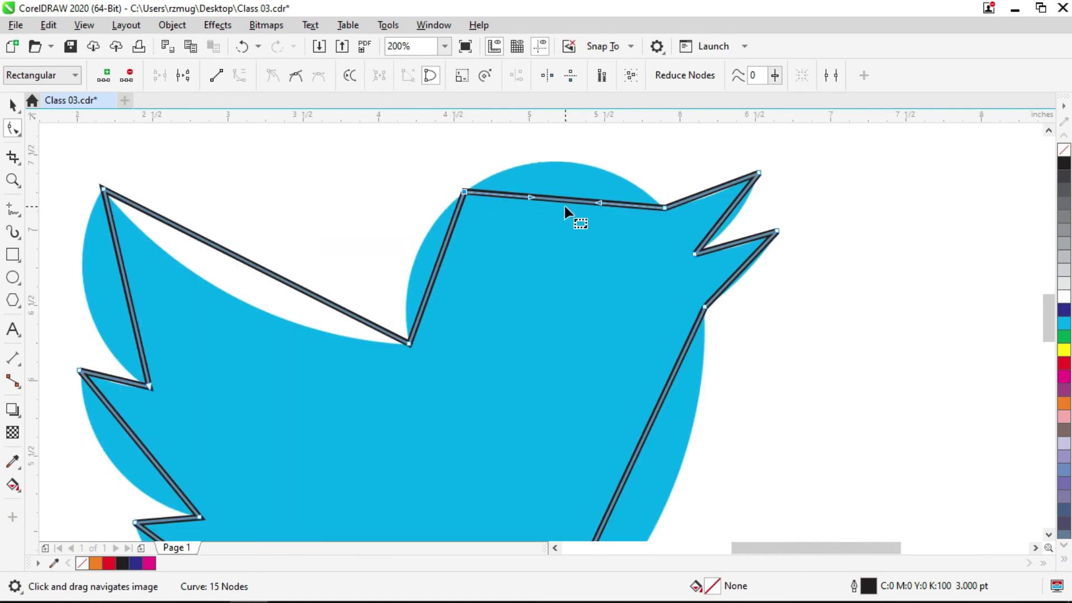
left_click_drag(556, 200, 567, 159)
scroll(561, 162, "up", 1)
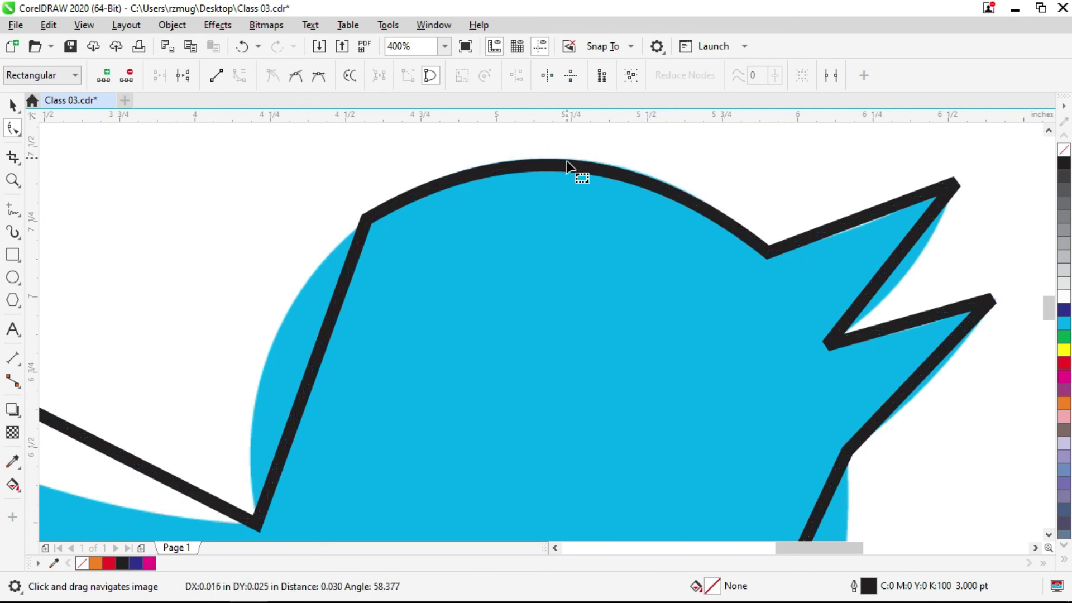
scroll(576, 185, "down", 1)
left_click_drag(576, 204, 573, 236)
Convert the segment at the back of the head to a curve and bend it along the neck
left_click(448, 296)
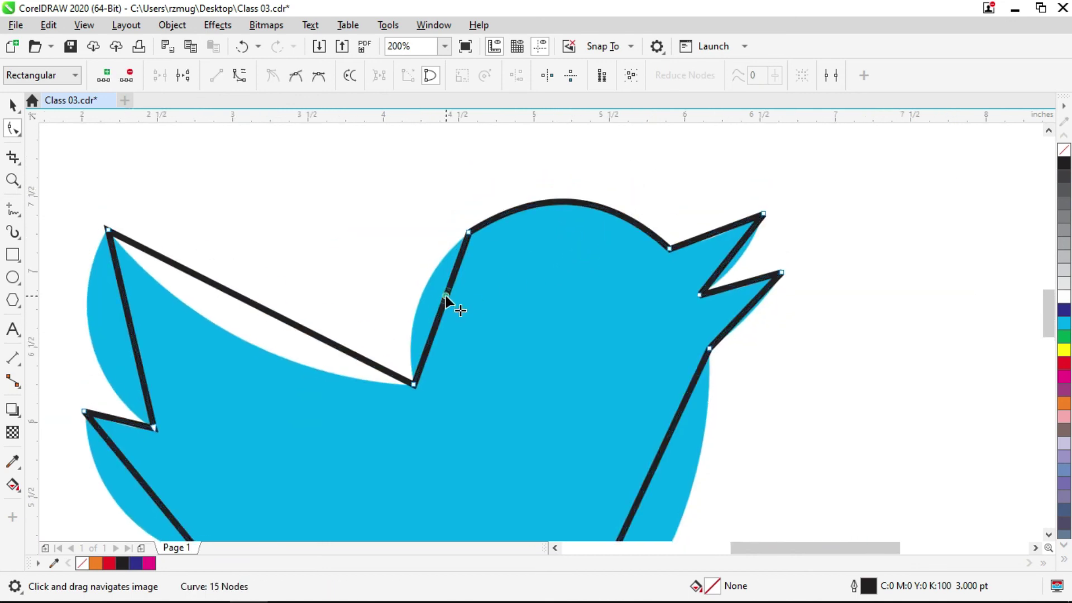
left_click(241, 78)
left_click_drag(442, 315, 420, 300)
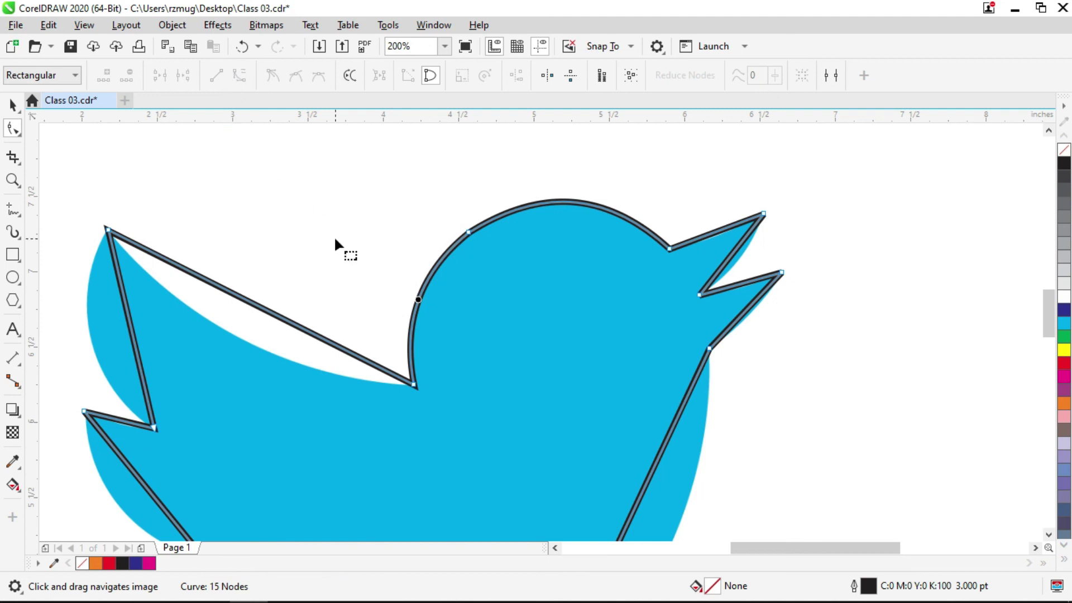
Select all nodes of the outline and convert the remaining straight segments to curves
scroll(494, 218, "down", 2)
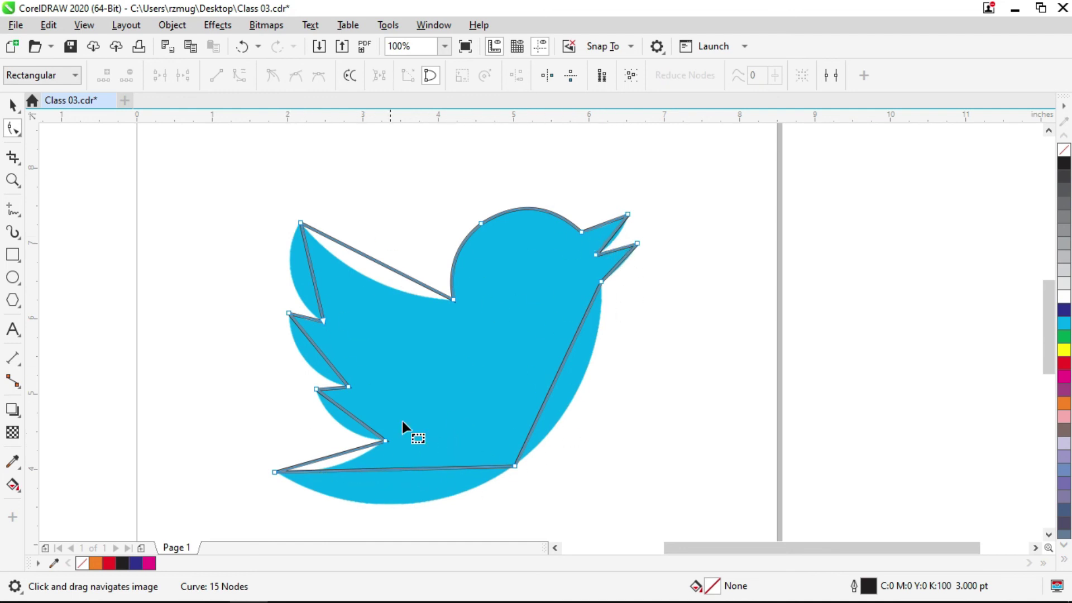
scroll(418, 385, "down", 1)
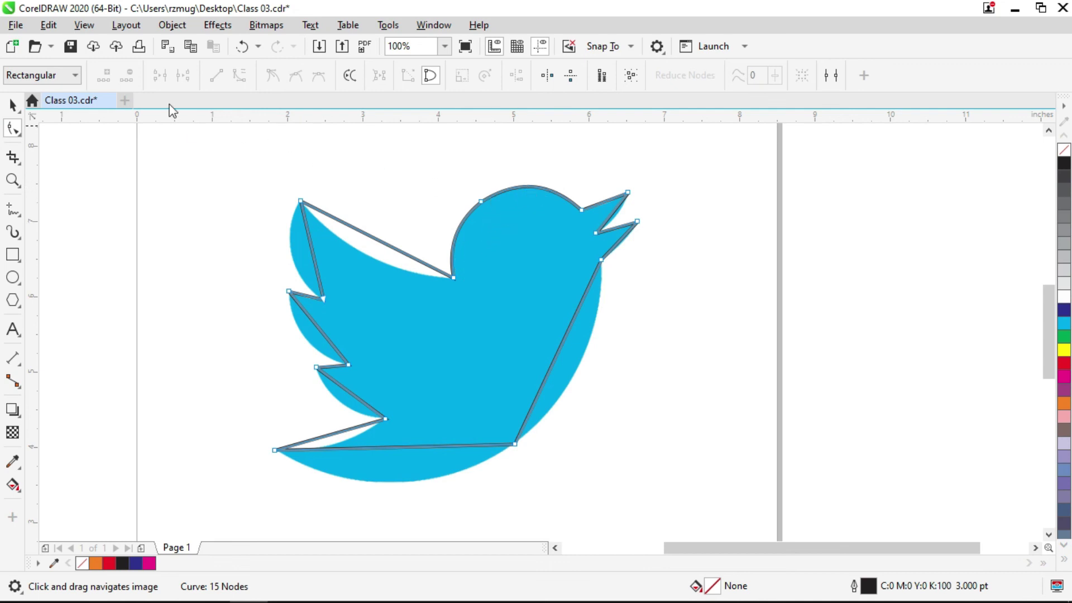
left_click(631, 74)
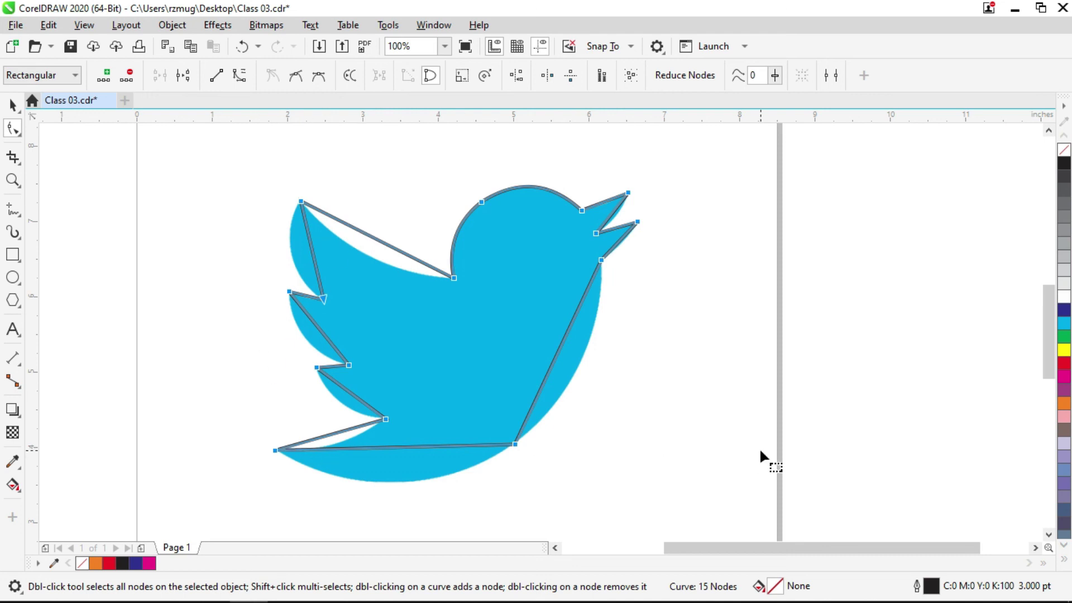
left_click(240, 75)
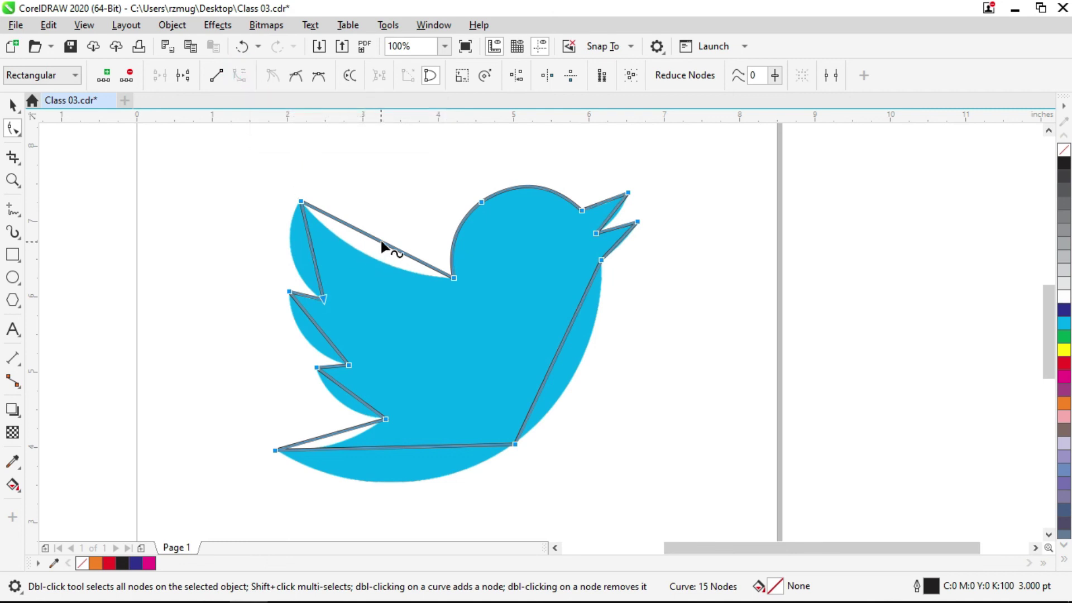
Bend the bird's back edge and the top feather's outer edge to follow the logo
left_click_drag(381, 240, 312, 273)
scroll(273, 240, "up", 2)
left_click_drag(355, 363, 357, 268)
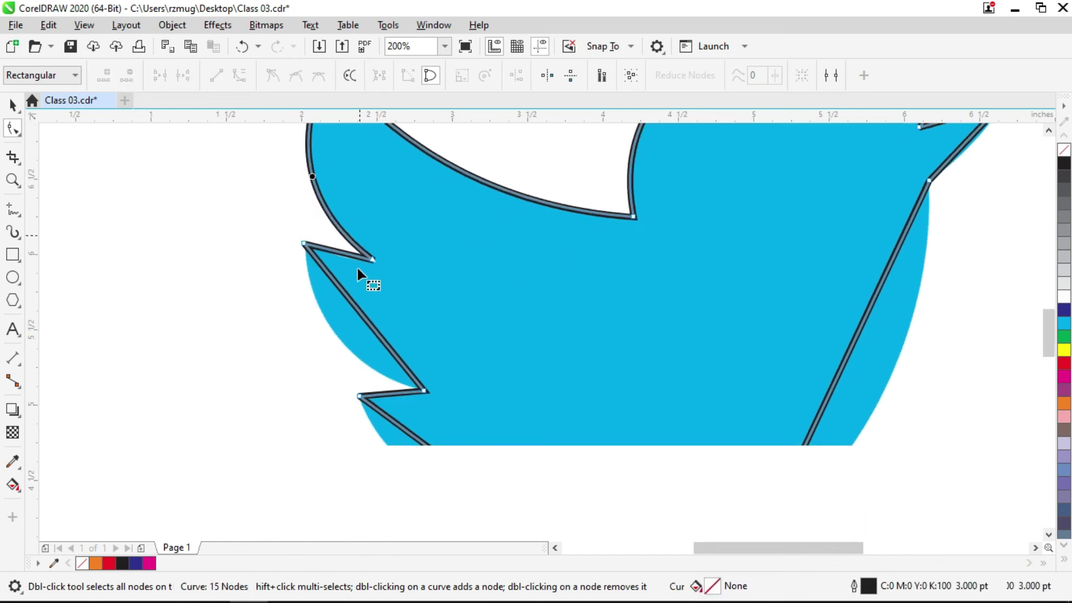
Bend the middle feather's outer edge and its short upper edge to match the logo
left_click_drag(364, 320, 336, 338)
scroll(336, 253, "up", 2)
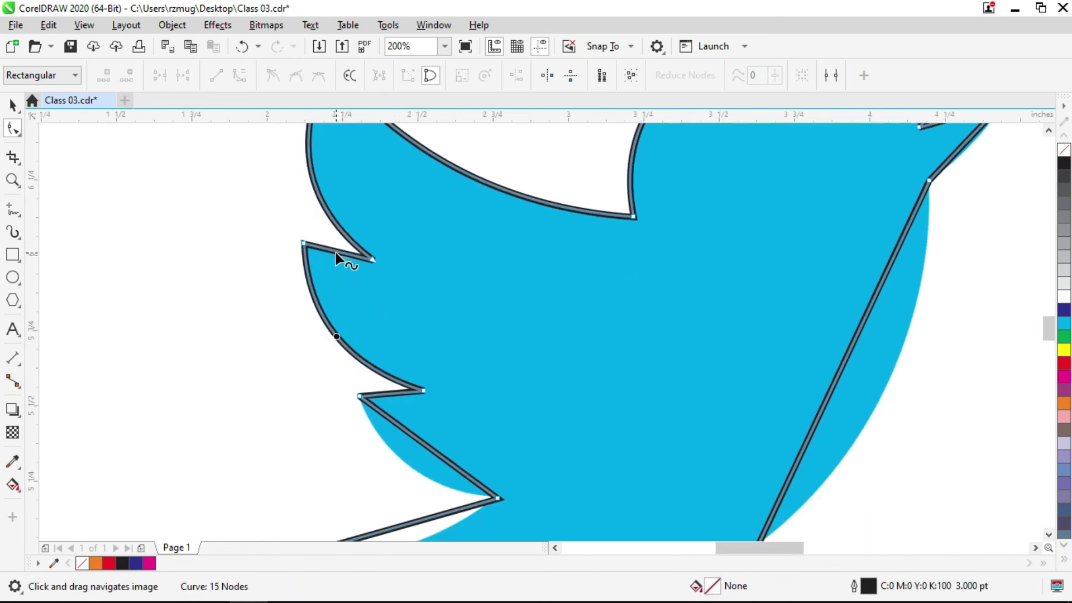
left_click_drag(350, 253, 349, 264)
scroll(349, 252, "down", 2)
Bend the lowest feather's edges and the tail's upper edge to follow the logo's curves
left_click_drag(396, 399, 382, 295)
scroll(368, 285, "up", 1)
scroll(399, 253, "up", 1)
left_click_drag(422, 308, 402, 27)
scroll(487, 206, "down", 1)
left_click_drag(474, 287, 444, 331)
left_click_drag(474, 358, 463, 207)
left_click_drag(411, 308, 420, 346)
Bend the belly's bottom segment and the breast segment outward to match the logo
scroll(420, 344, "down", 1)
left_click_drag(575, 353, 560, 423)
left_click_drag(746, 333, 541, 426)
left_click_drag(647, 255, 642, 368)
left_click_drag(650, 196, 557, 380)
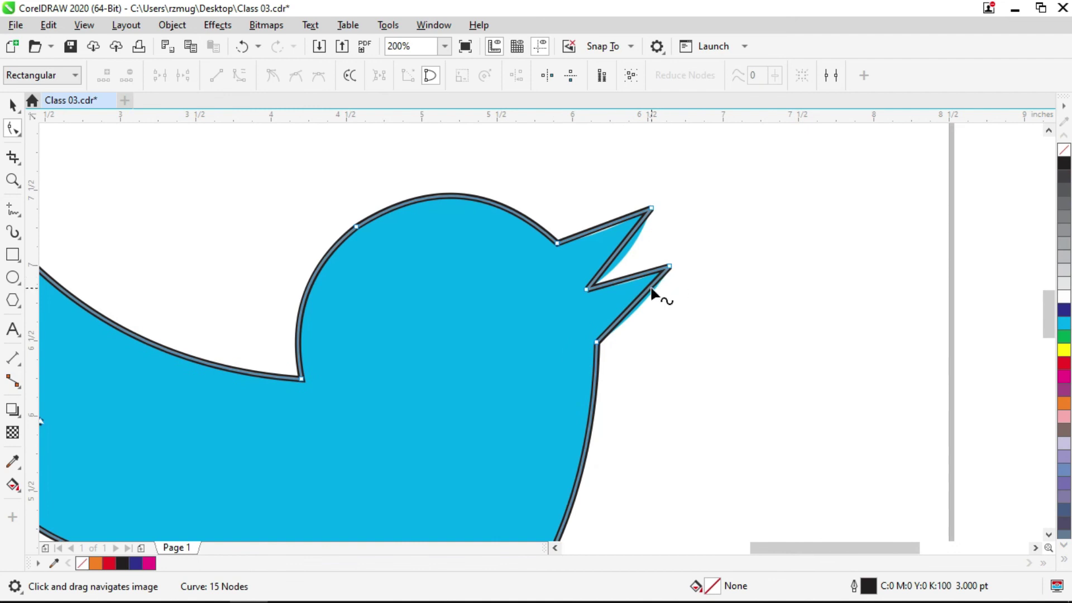
Bend the edges of the upper and lower beak to follow the logo
scroll(646, 287, "up", 1)
left_click_drag(629, 311, 632, 322)
left_click_drag(611, 266, 607, 282)
scroll(604, 266, "up", 2)
scroll(607, 281, "down", 2)
left_click_drag(593, 244, 607, 294)
scroll(565, 255, "up", 1)
left_click(544, 235)
left_click_drag(539, 234, 543, 254)
scroll(663, 254, "down", 2)
Leave node editing and deselect the outline to check the whole traced bird
key("space")
scroll(688, 209, "down", 1)
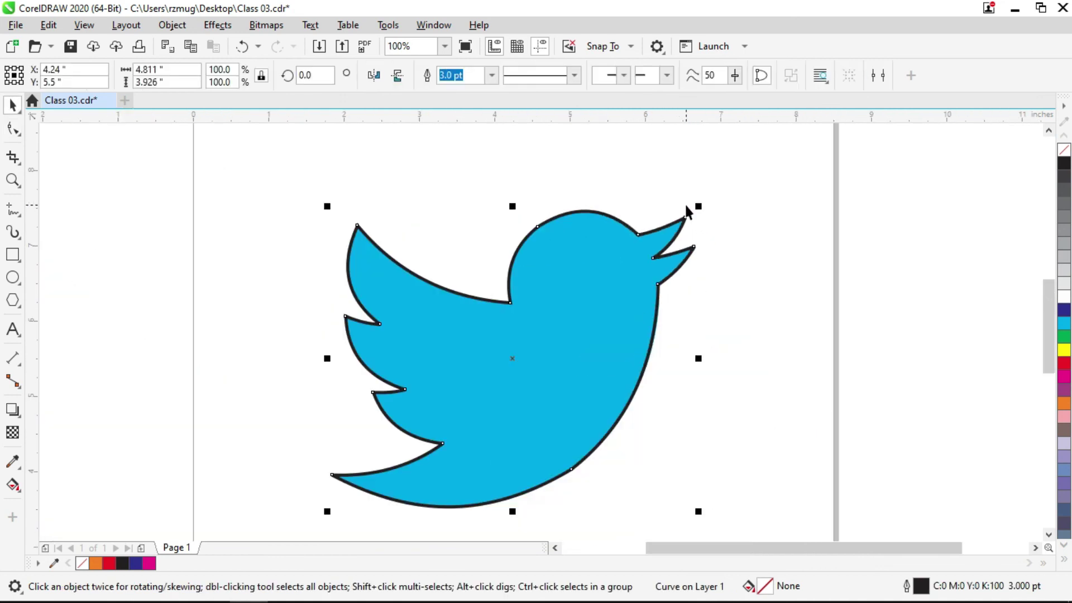
left_click(773, 230)
left_click_drag(672, 289, 662, 245)
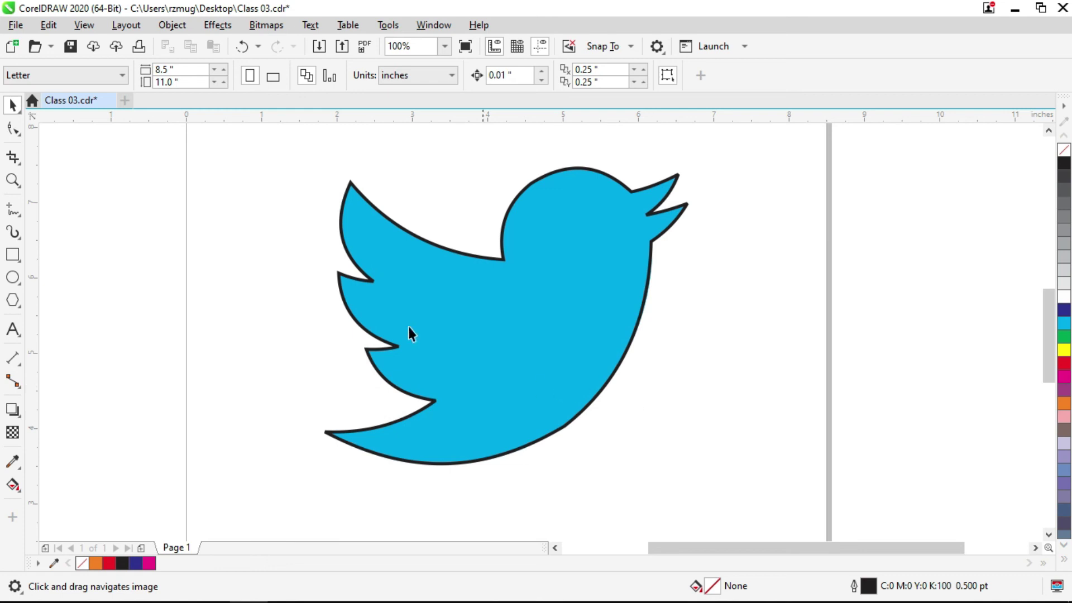
Smooth the belly's lower-right corner by adding a node on each side of the corner node and deleting it
left_click(12, 129)
left_click(461, 250)
scroll(608, 466, "up", 2)
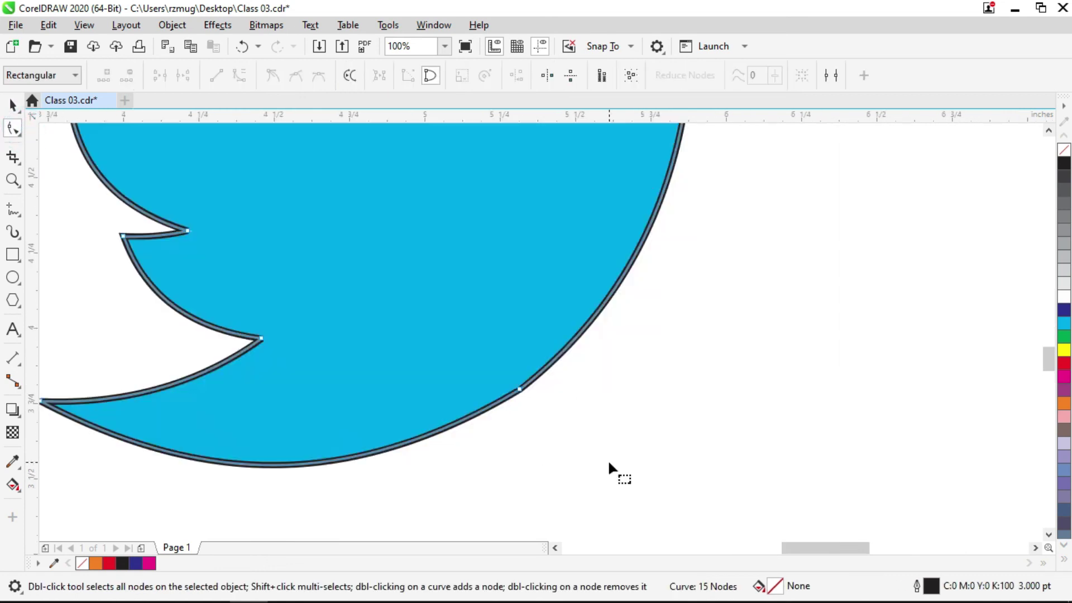
left_click_drag(498, 270, 514, 374)
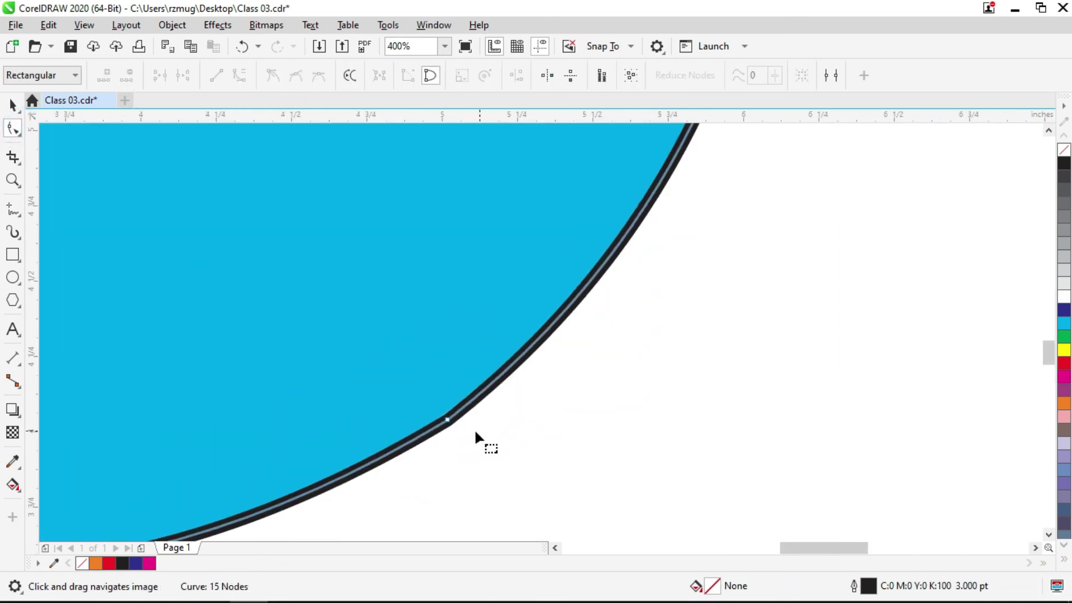
scroll(552, 330, "down", 1)
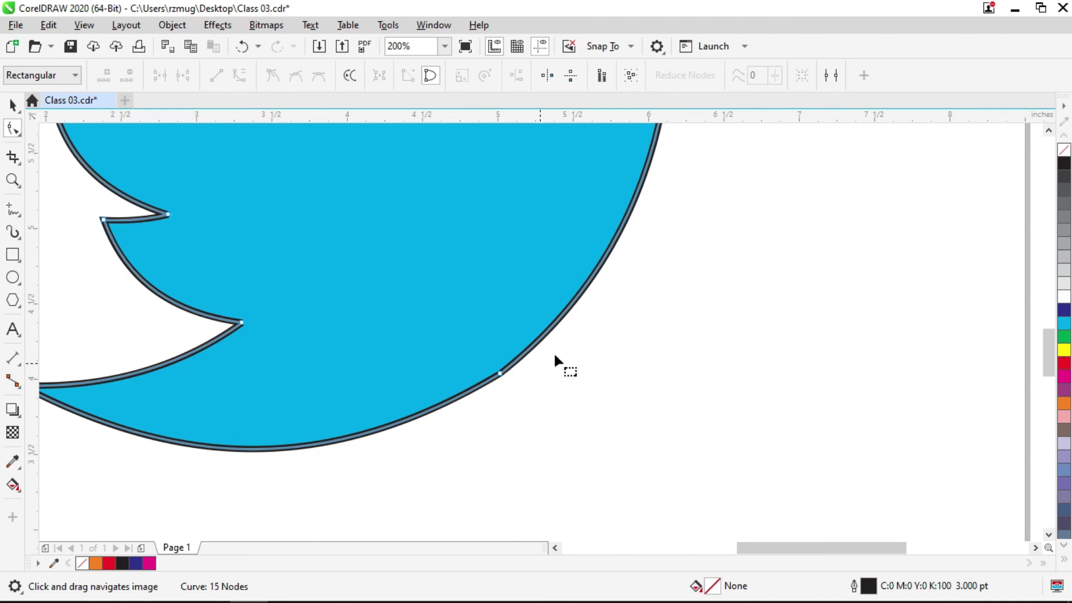
double_click(547, 333)
double_click(450, 400)
left_click_drag(470, 352, 530, 398)
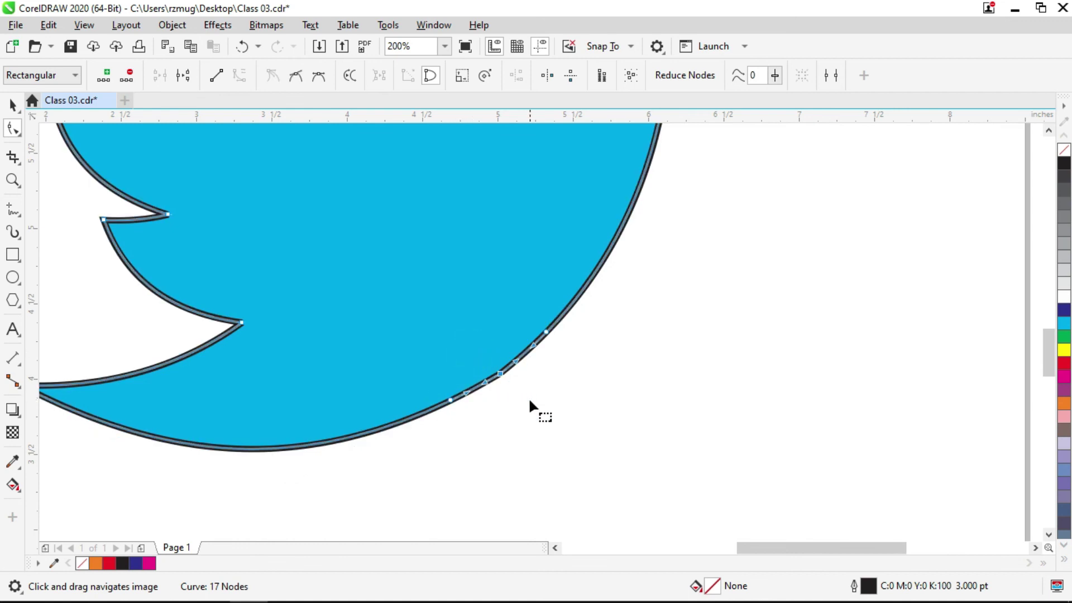
key("Delete")
scroll(445, 407, "down", 2)
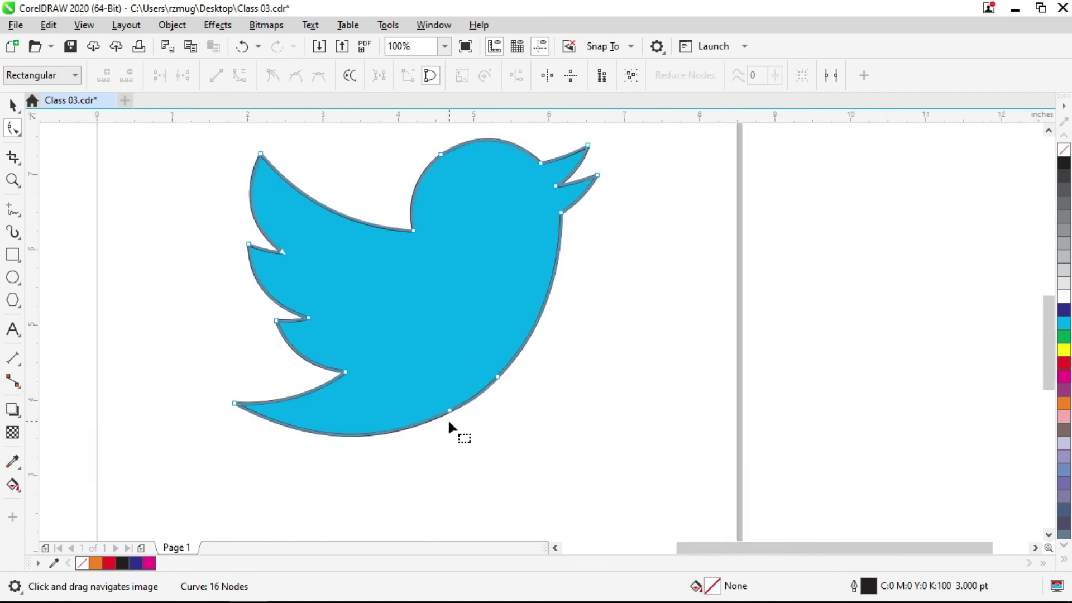
Smooth the upper-left of the head by adding nodes on both sides of its corner node and deleting that node
scroll(424, 159, "up", 2)
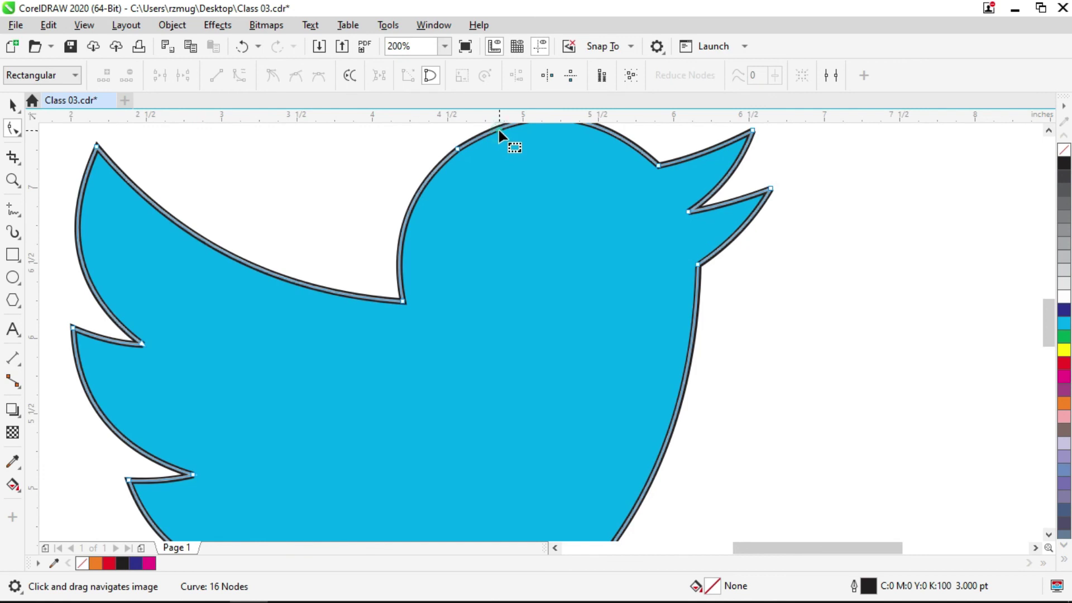
left_click_drag(491, 136, 468, 219)
double_click(469, 215)
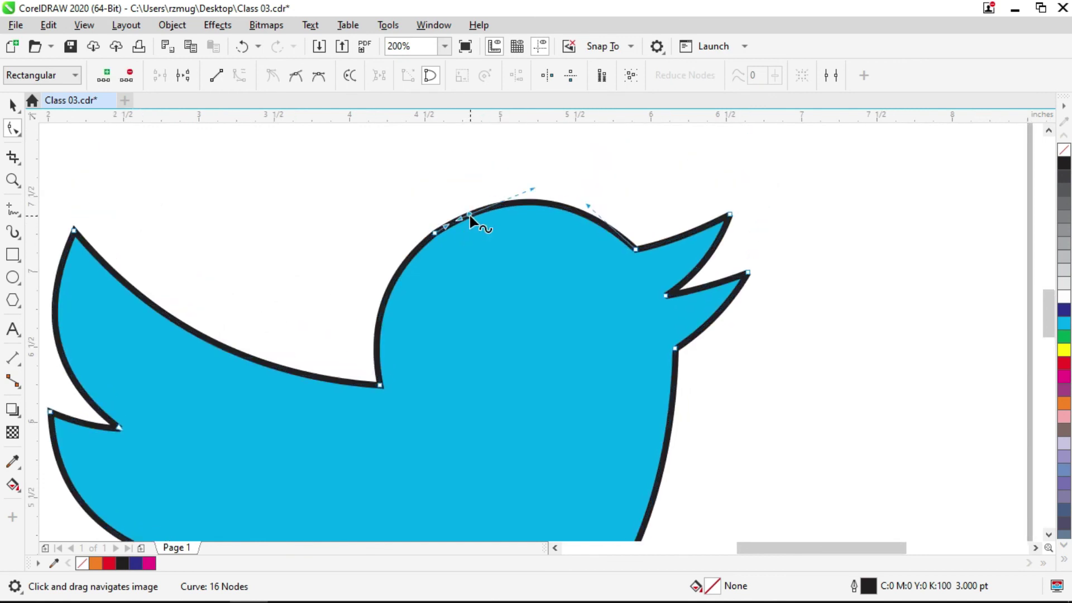
double_click(397, 277)
double_click(403, 263)
left_click_drag(403, 209, 451, 251)
key("Delete")
scroll(544, 173, "down", 2)
Leave node editing and select the traced bird outline as a whole object
key("space")
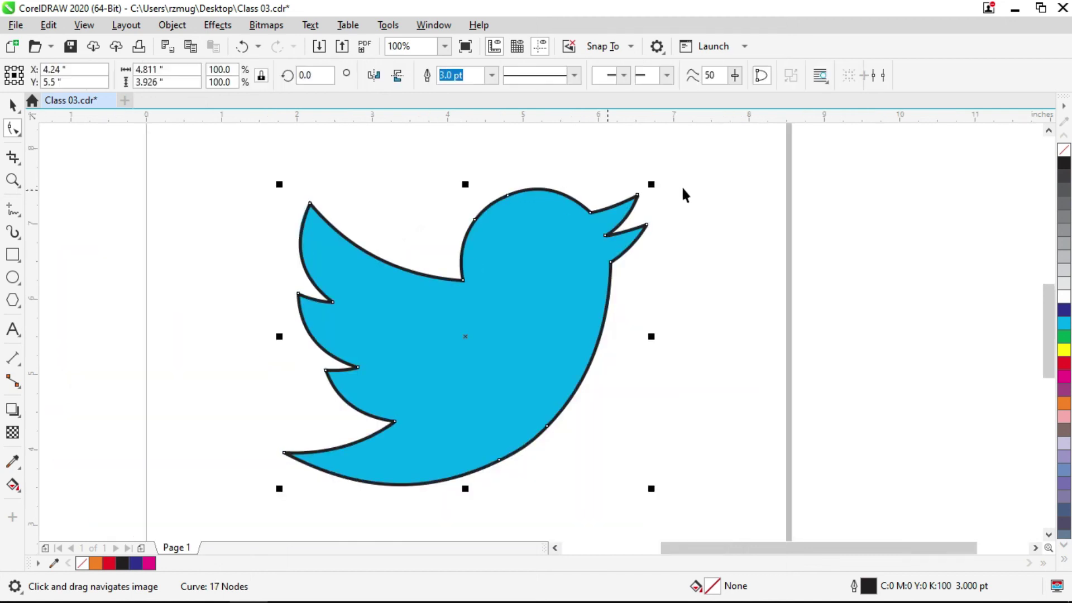
left_click(682, 187)
left_click(572, 302)
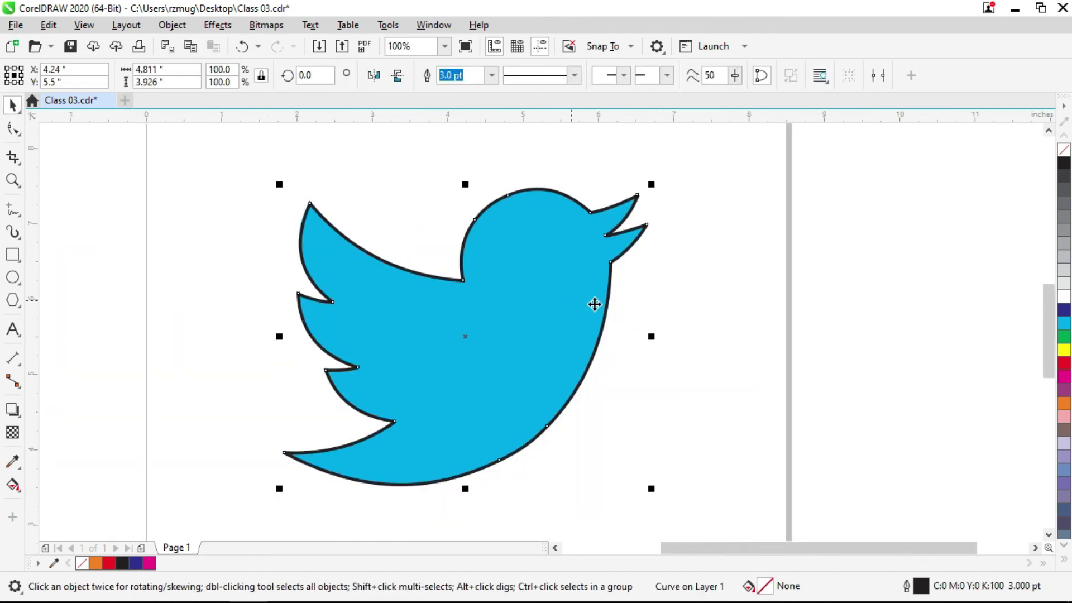
Try red, purple and orange fills on the traced bird, settle on C:40 M:40 Y:0 K:0, and remove its outline
left_click(1064, 363)
left_click(1065, 390)
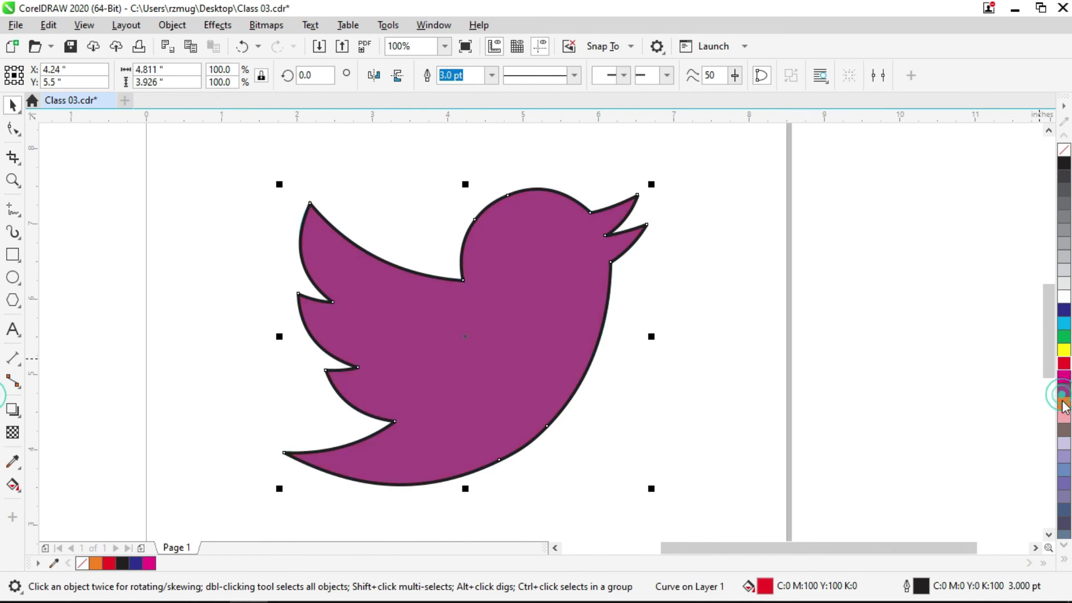
left_click(1064, 406)
left_click(1065, 455)
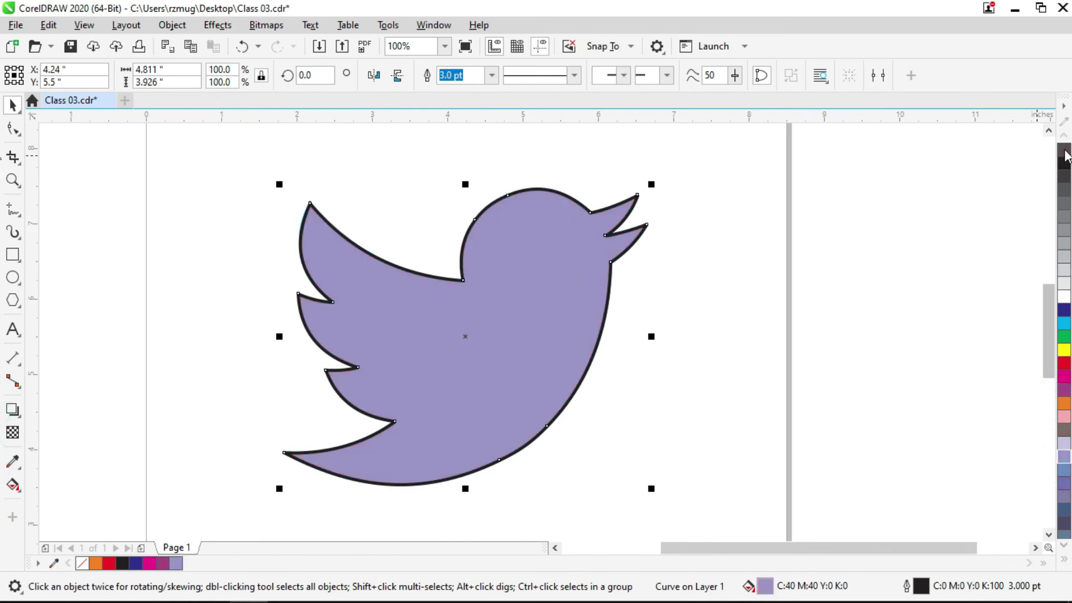
right_click(1068, 150)
Move the traced bird aside to expose the original Twitter logo bitmap, and unlock and delete that bitmap
left_click(630, 318)
left_click_drag(582, 287, 232, 235)
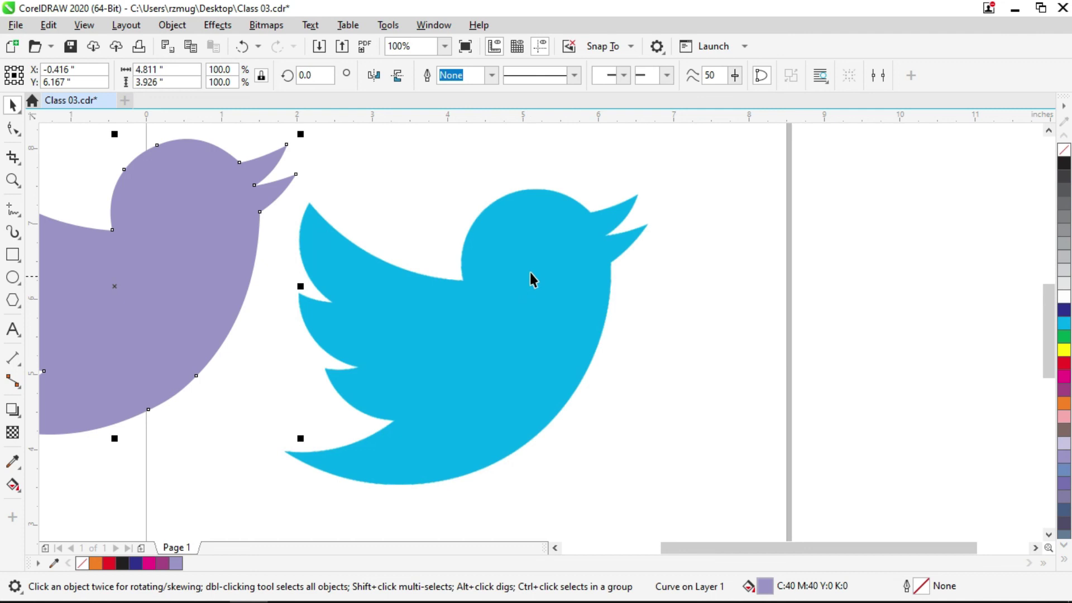
right_click(527, 246)
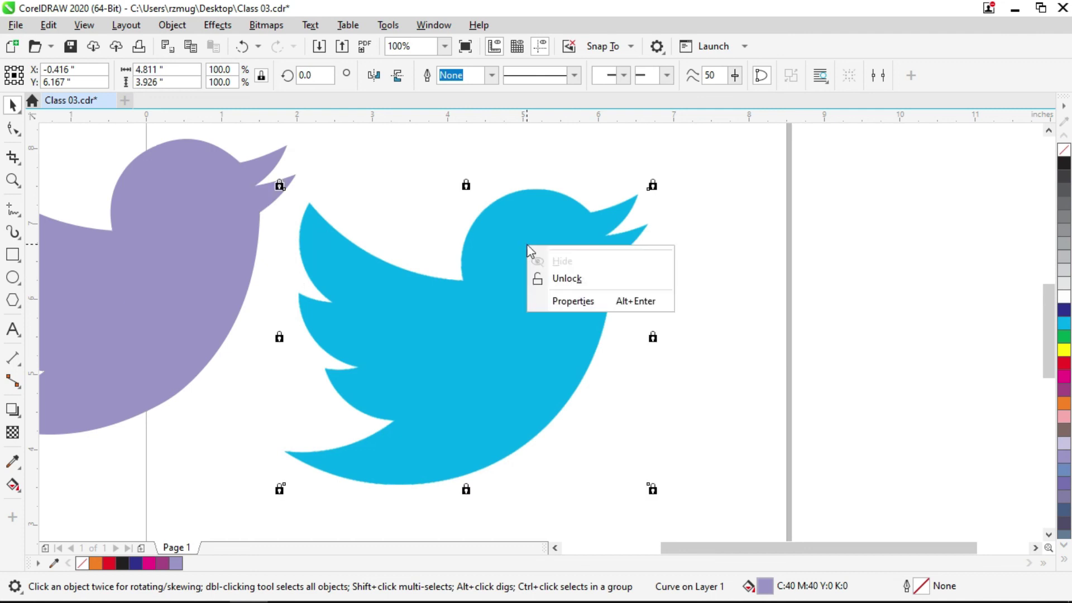
left_click(555, 284)
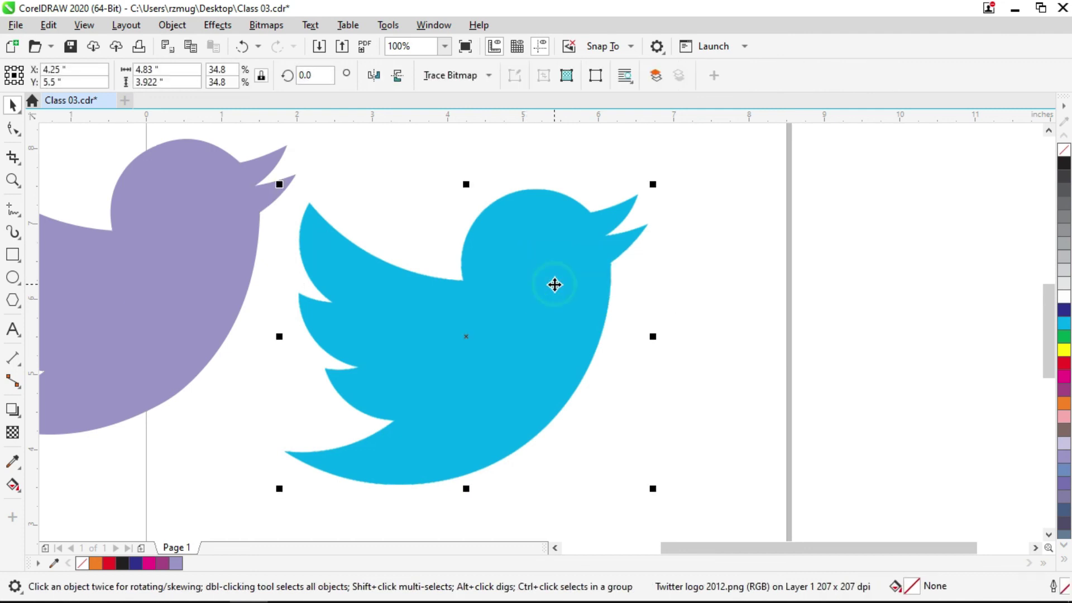
key("Delete")
Center the traced bird on the page, fill it with cyan (C:100 M:0 Y:0 K:0), and leave it deselected
left_click(246, 254)
key("p")
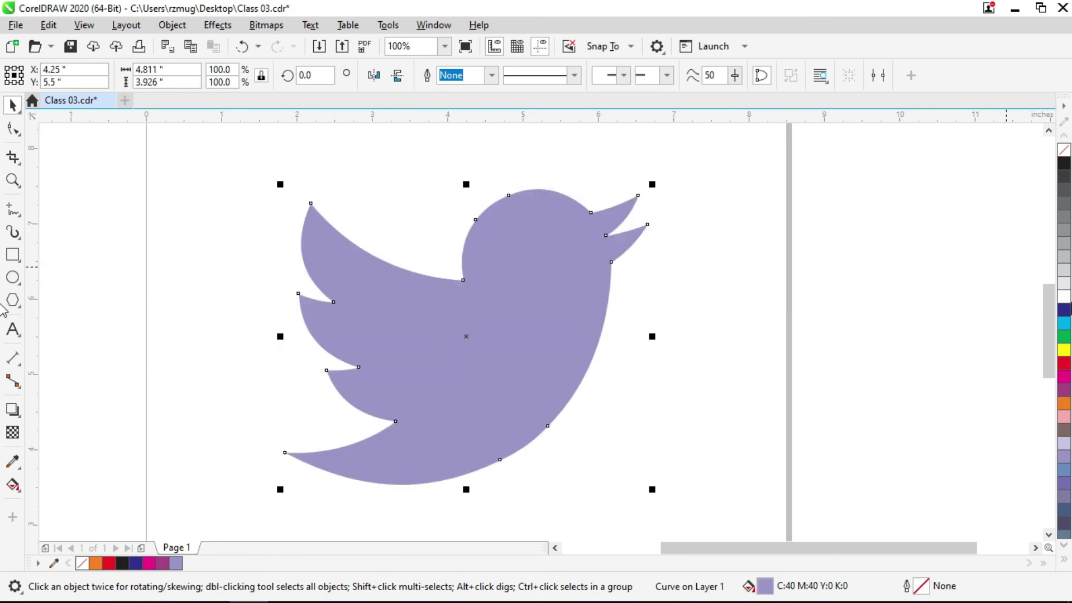
left_click(1064, 323)
left_click(743, 313)
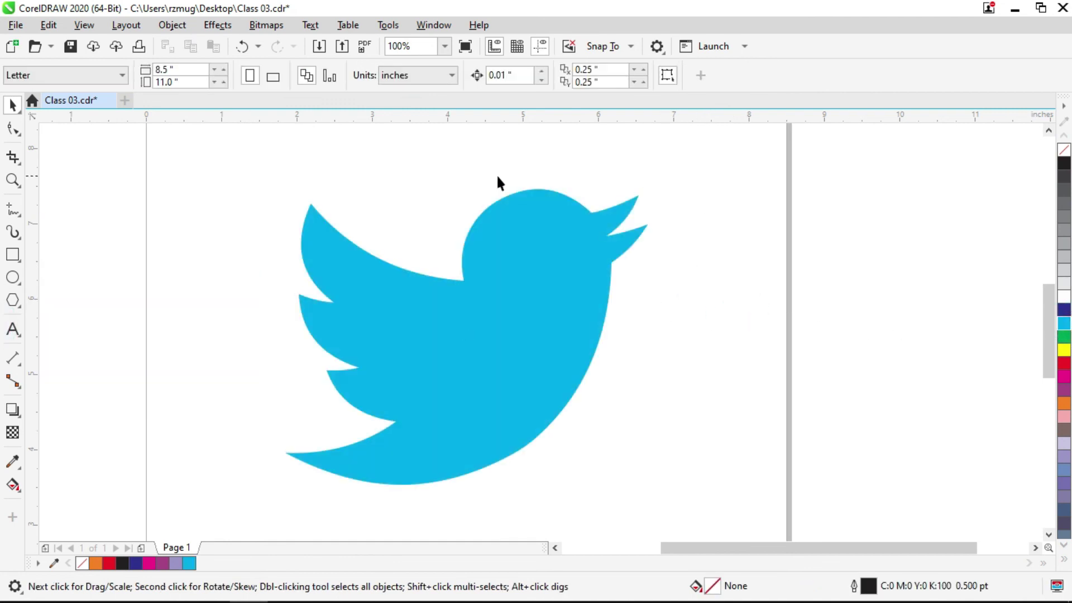
left_click(503, 280)
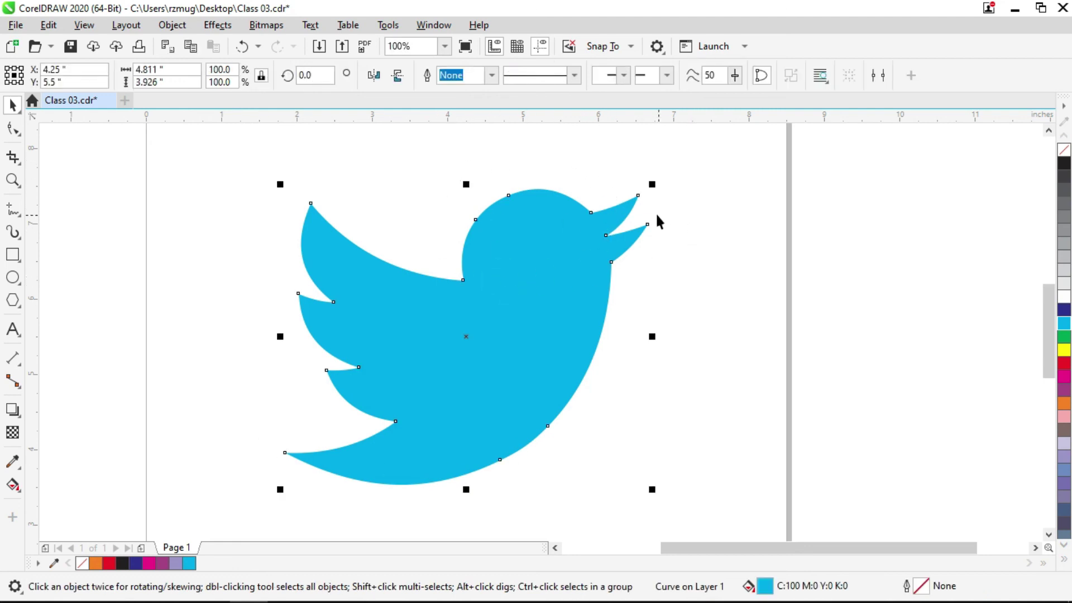
left_click(405, 244)
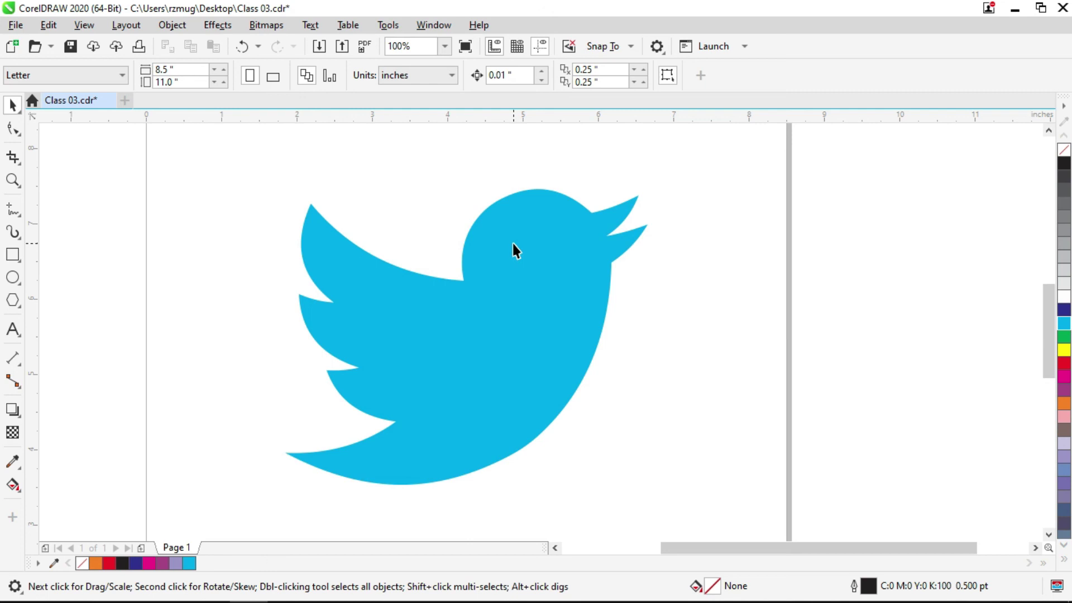
Activate the Freehand tool and show the other curve-drawing tools grouped with it
left_click(18, 215)
left_click(20, 216)
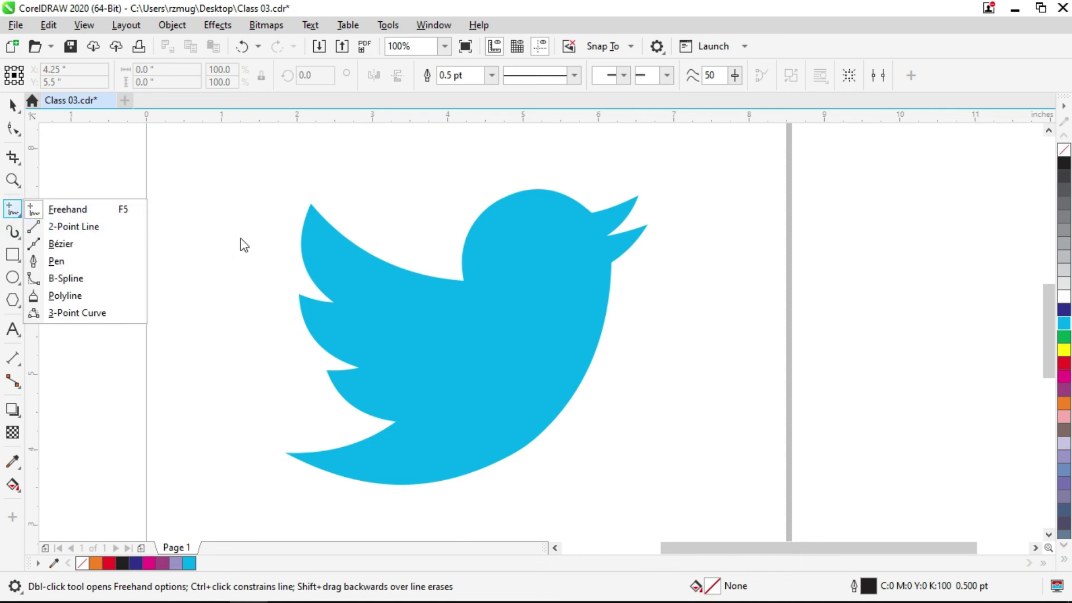
left_click(230, 227)
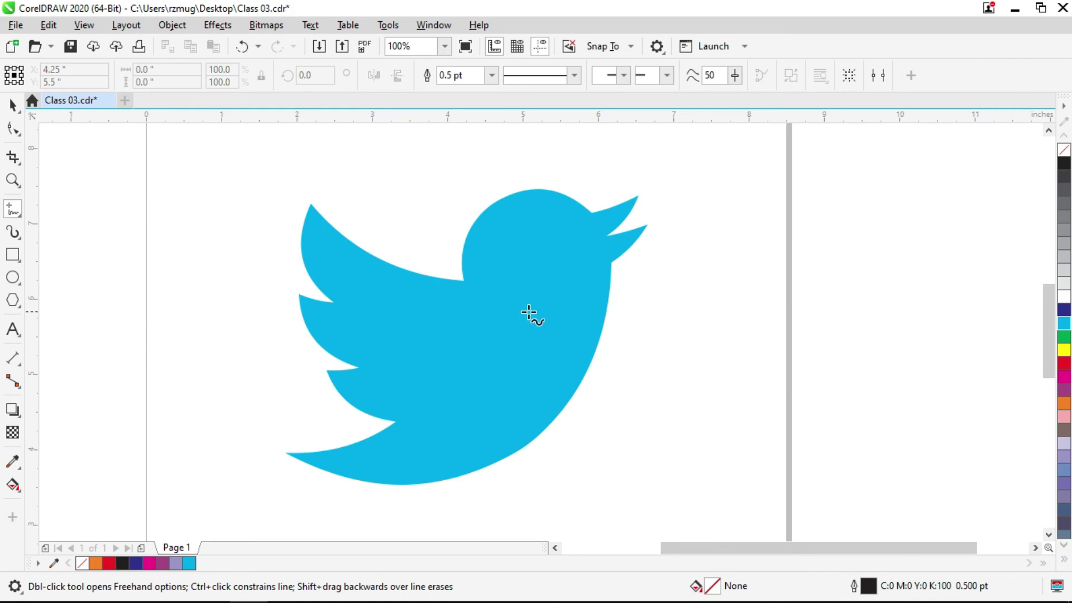